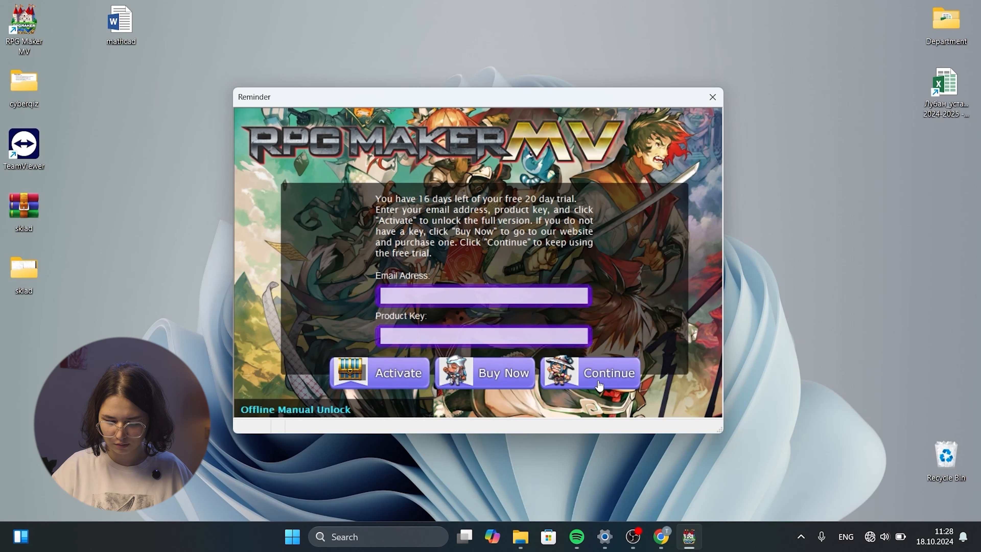
- Continue the free trial and create a new project with folder name and game title "being" in the testgame folder
left_click(600, 385)
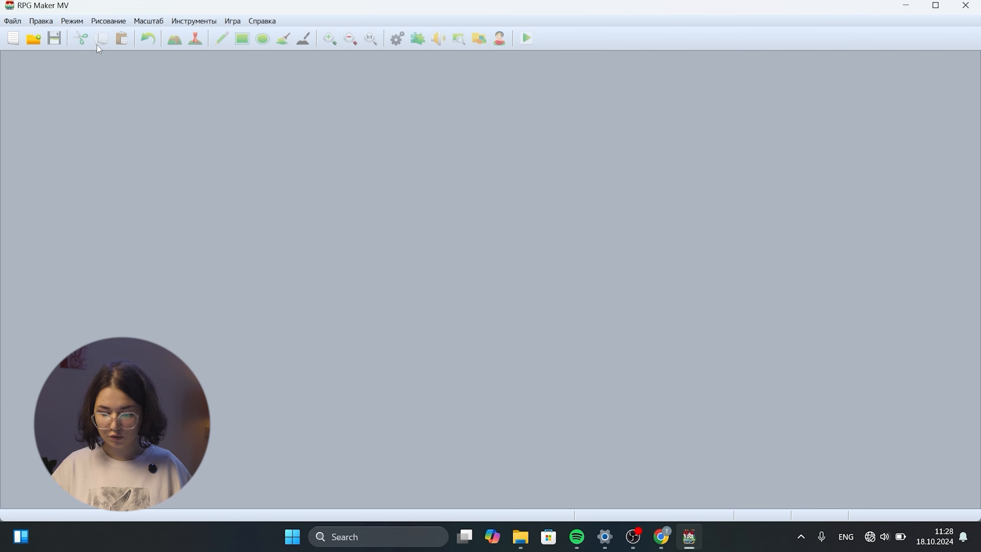
left_click(20, 23)
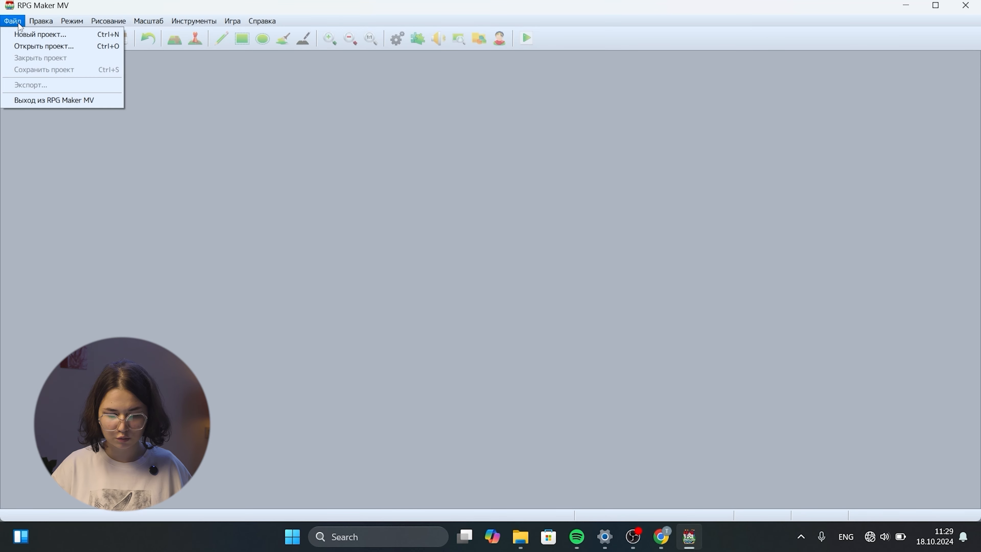
left_click(54, 35)
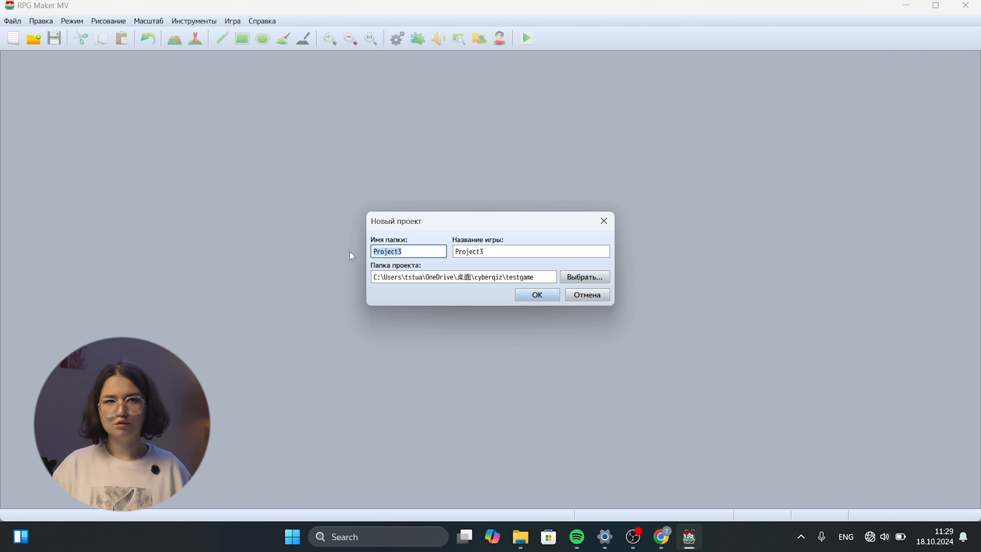
type("being")
key("Tab")
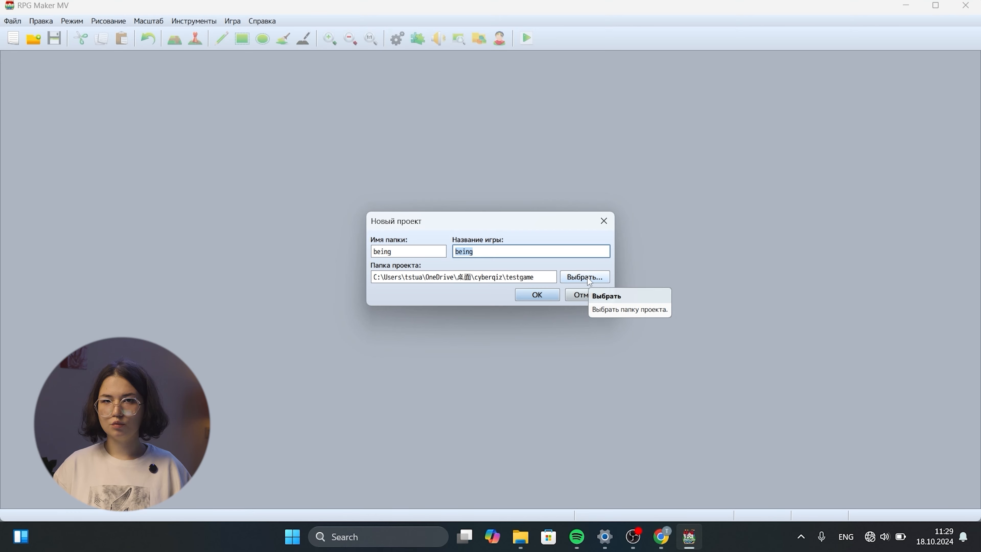
left_click(587, 277)
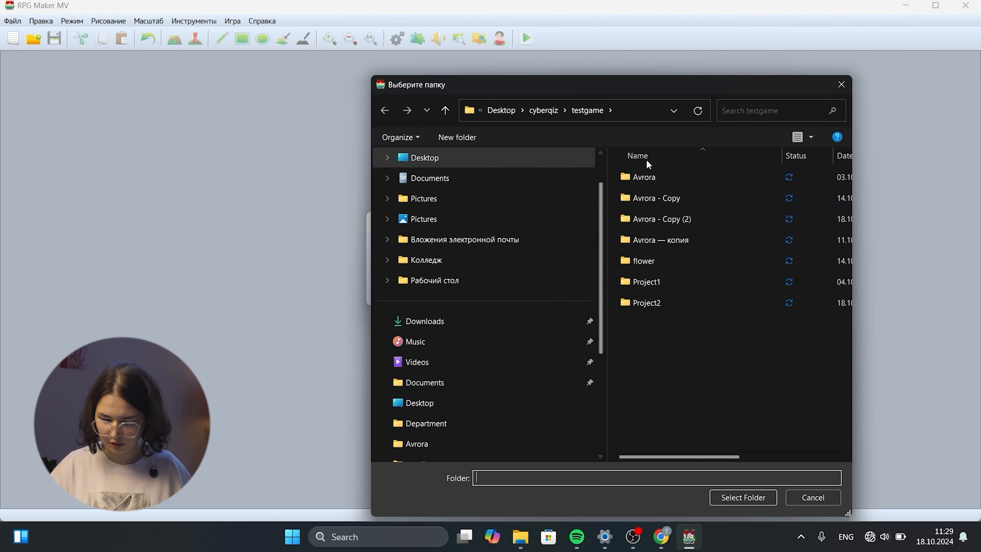
left_click(562, 494)
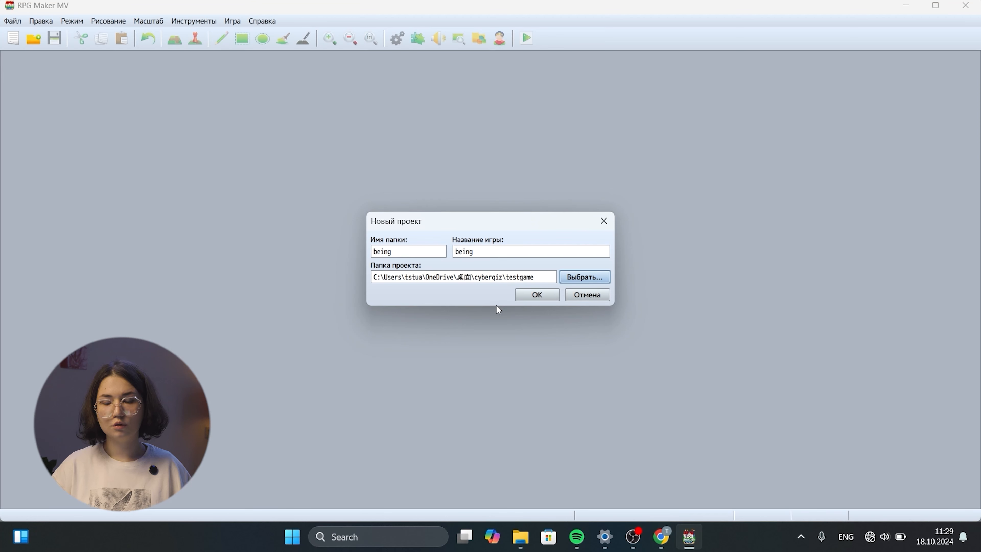
left_click(541, 297)
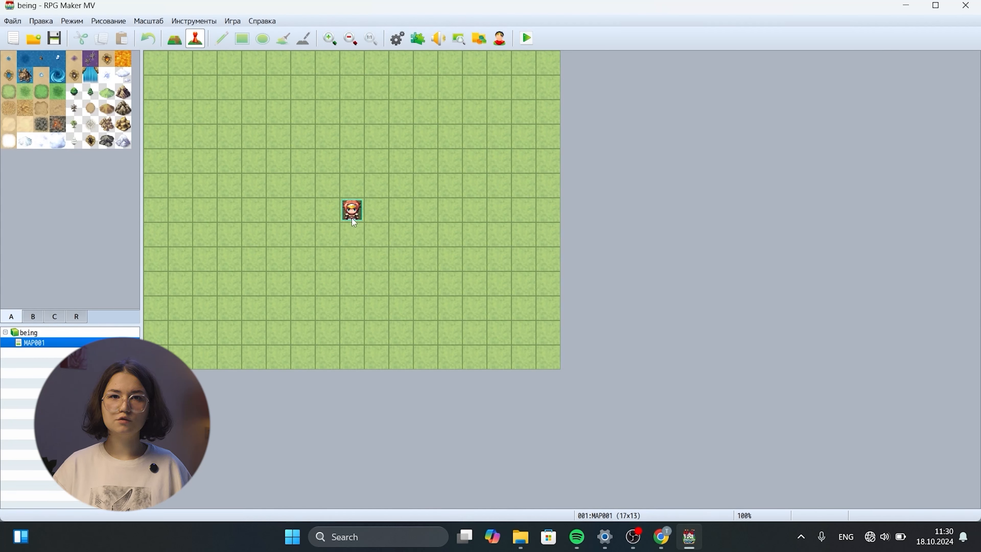
- Start a playtest of the game and try the BGM volume setting in the title screen's options
left_click(527, 39)
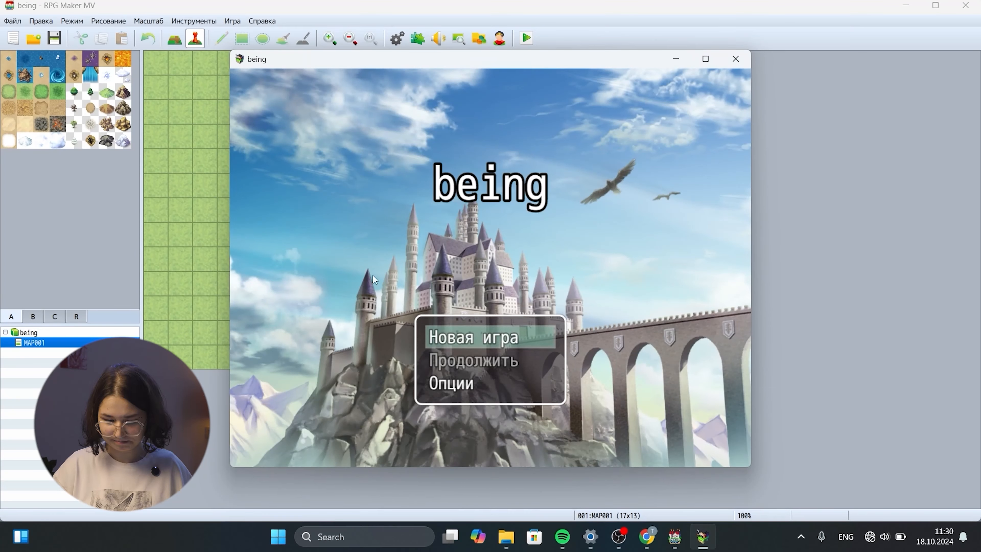
left_click(437, 384)
left_click(438, 388)
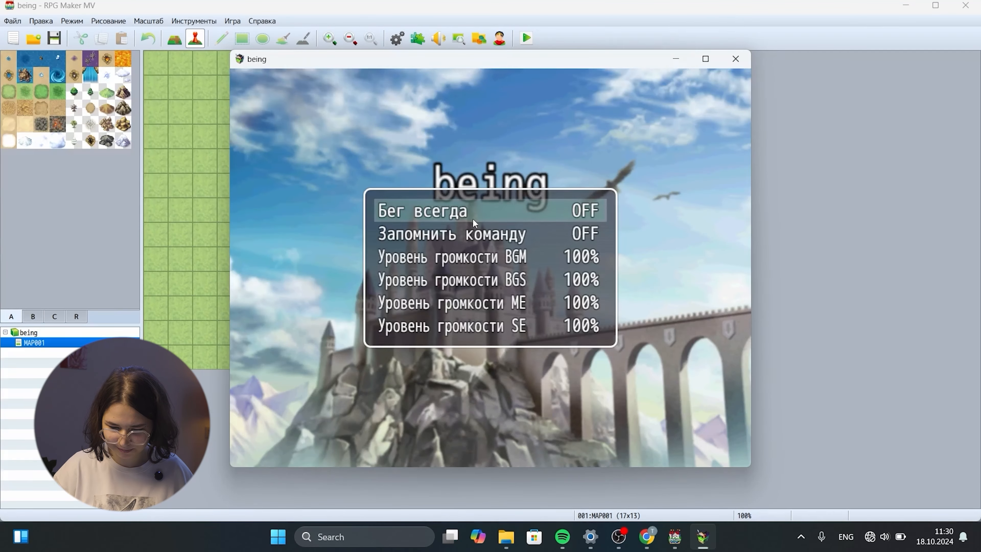
left_click(475, 257)
left_click(476, 258)
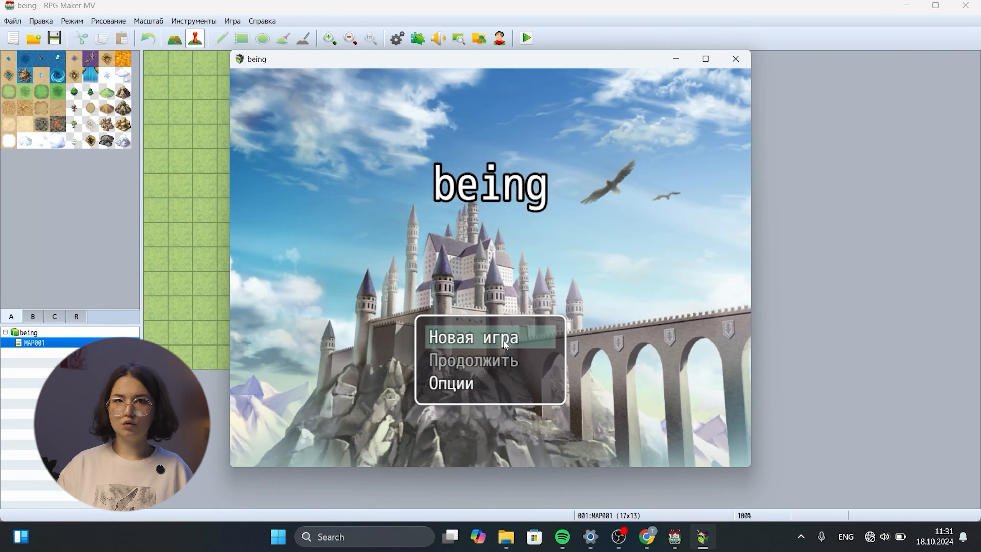
- Start a new game, walk the party across the map in all four directions and check the in-game party menu
left_click(504, 341)
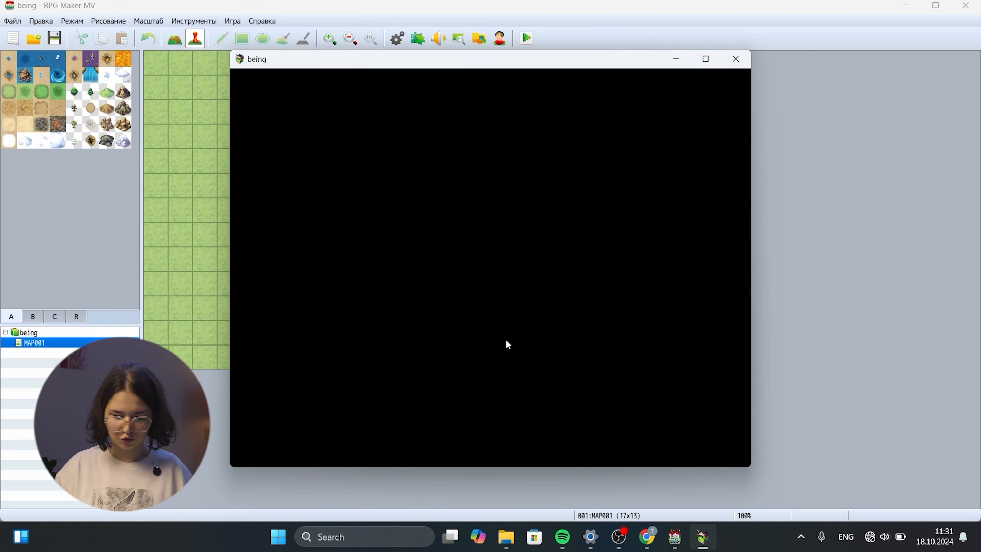
key("Down")
key("Left")
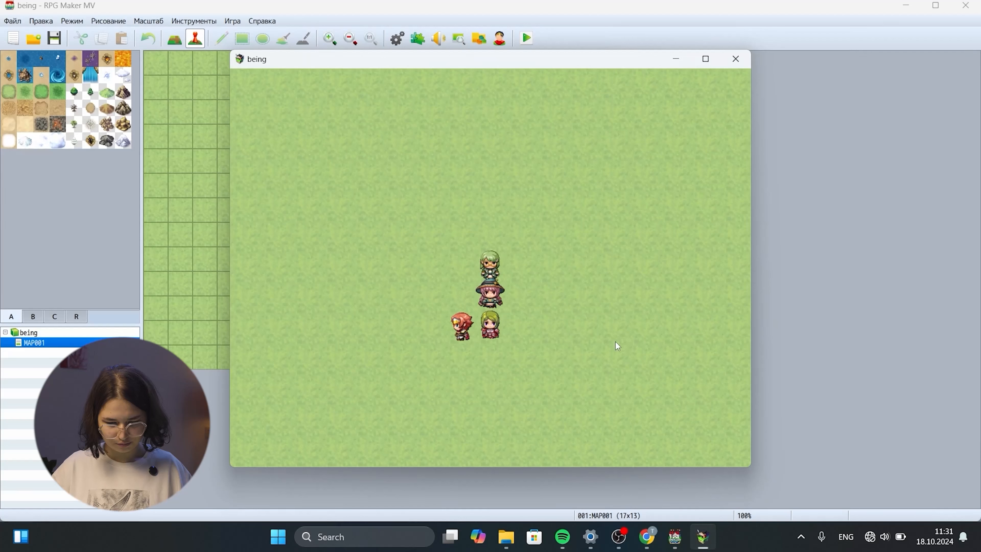
key("Up")
key("Right")
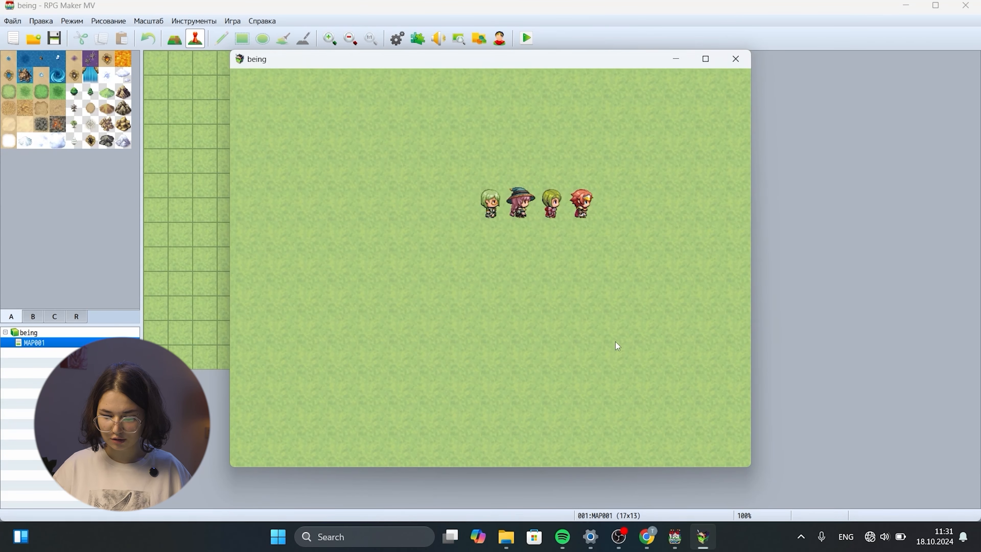
key("Down")
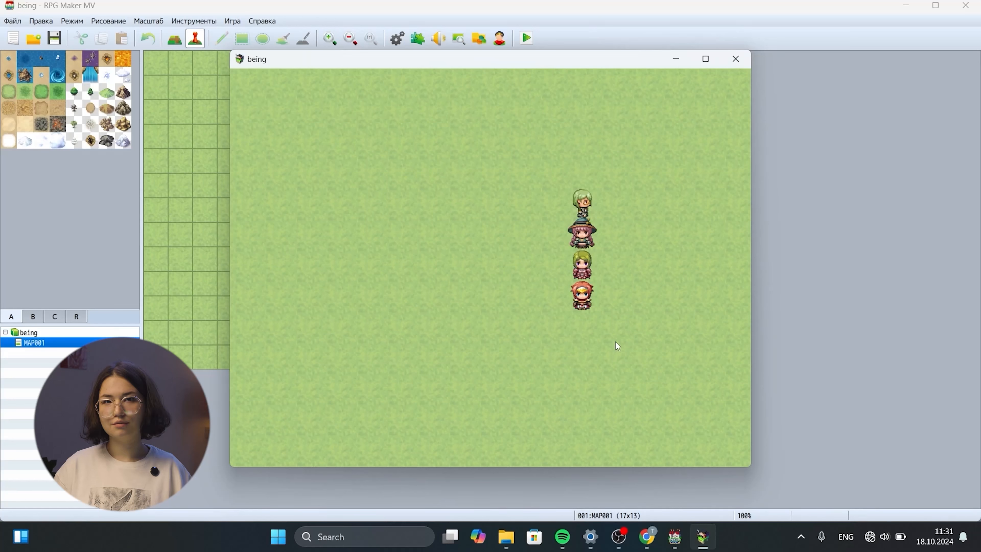
key("Left")
key("Down")
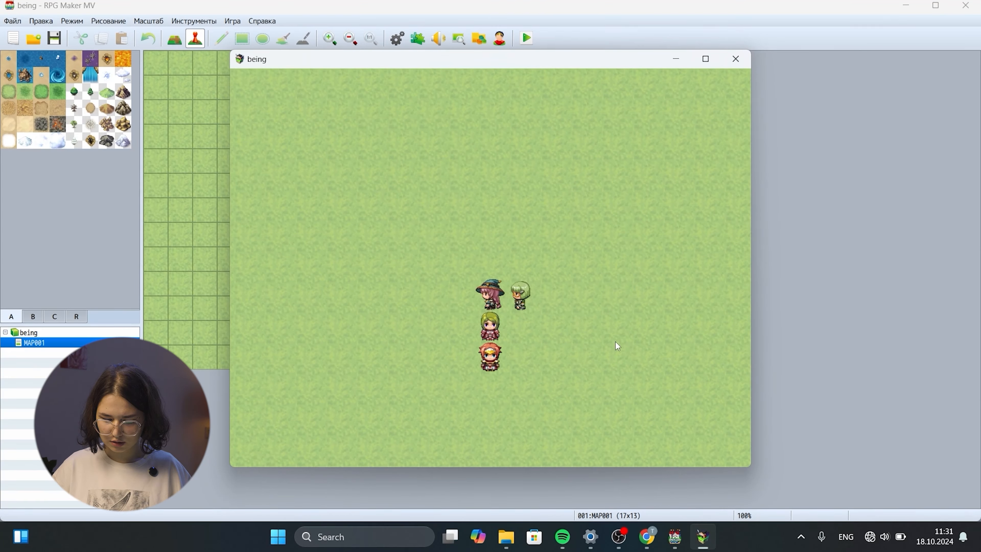
key("Down")
key("Left")
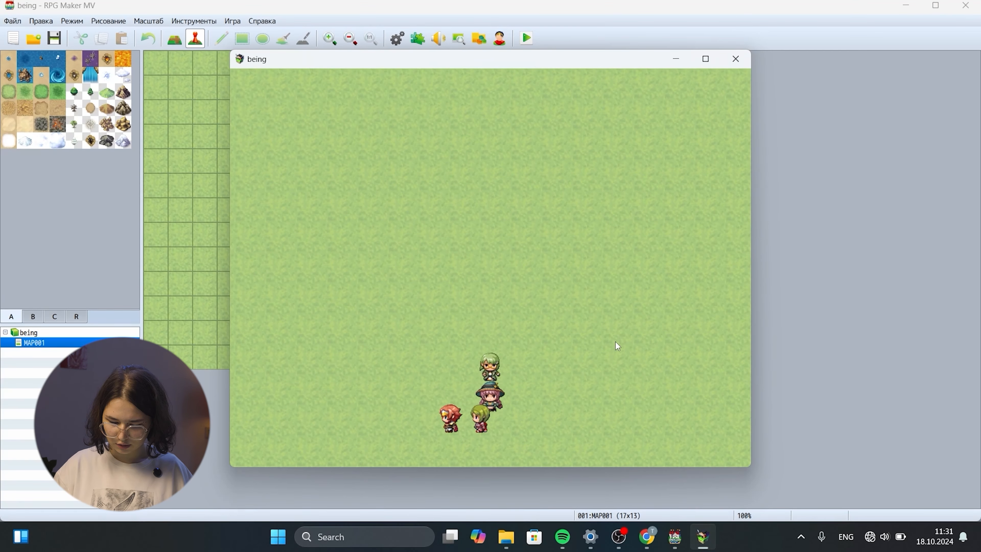
key("Up")
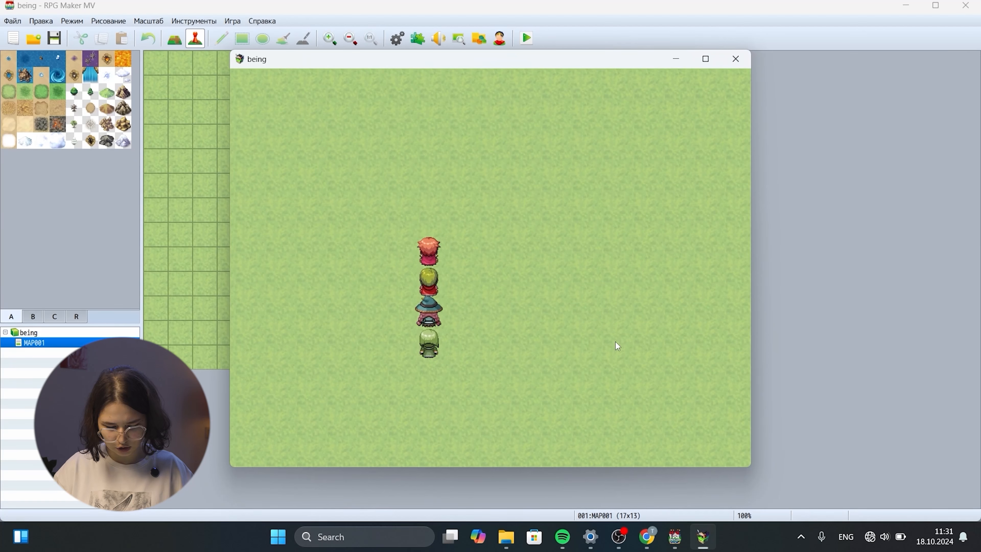
key("Right")
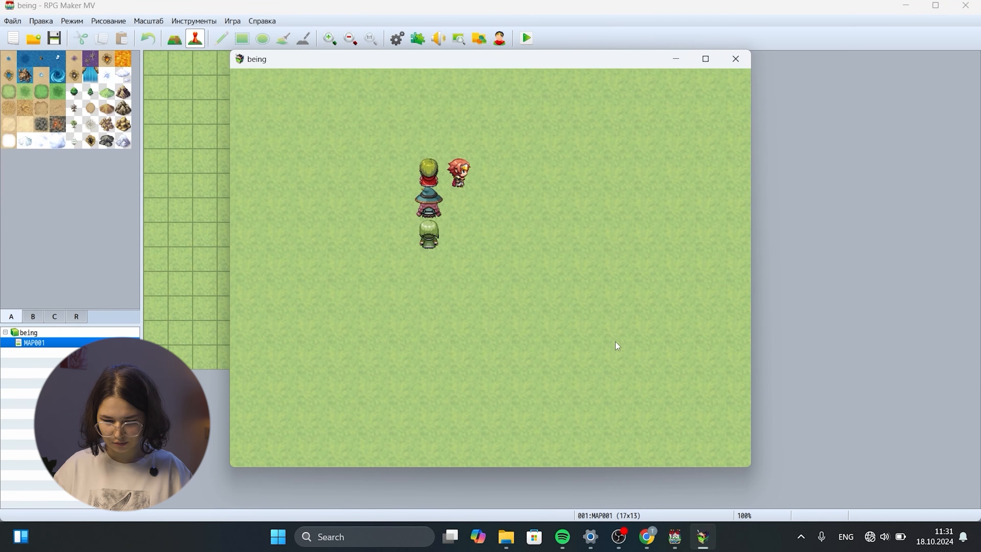
key("Escape")
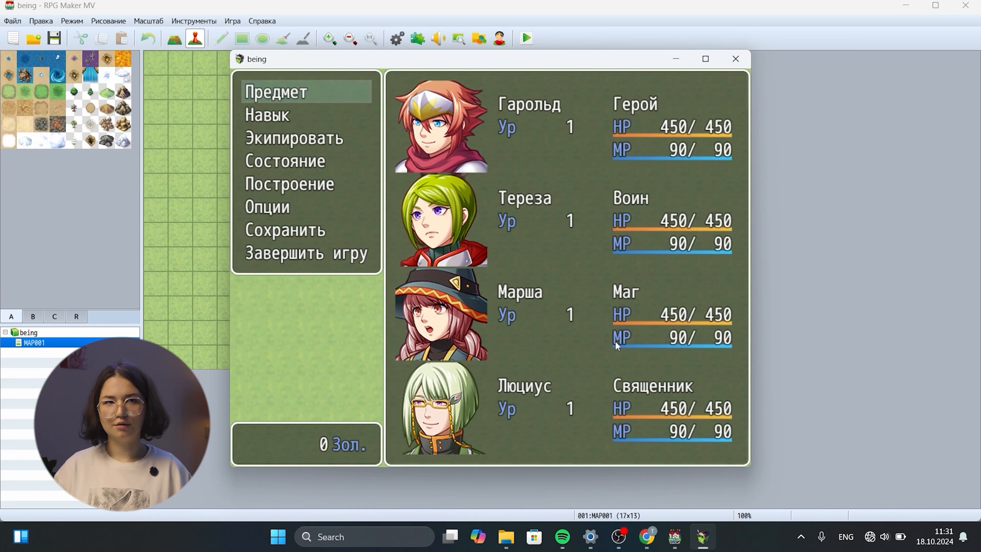
key("Escape")
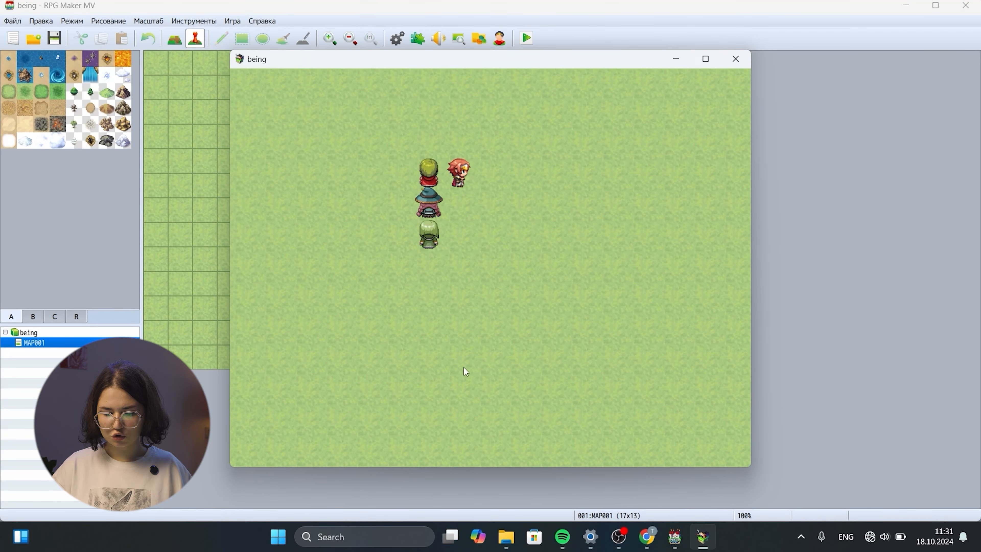
- Send the party to a series of destination tiles across the map, and close the playtest
left_click(473, 390)
left_click(589, 374)
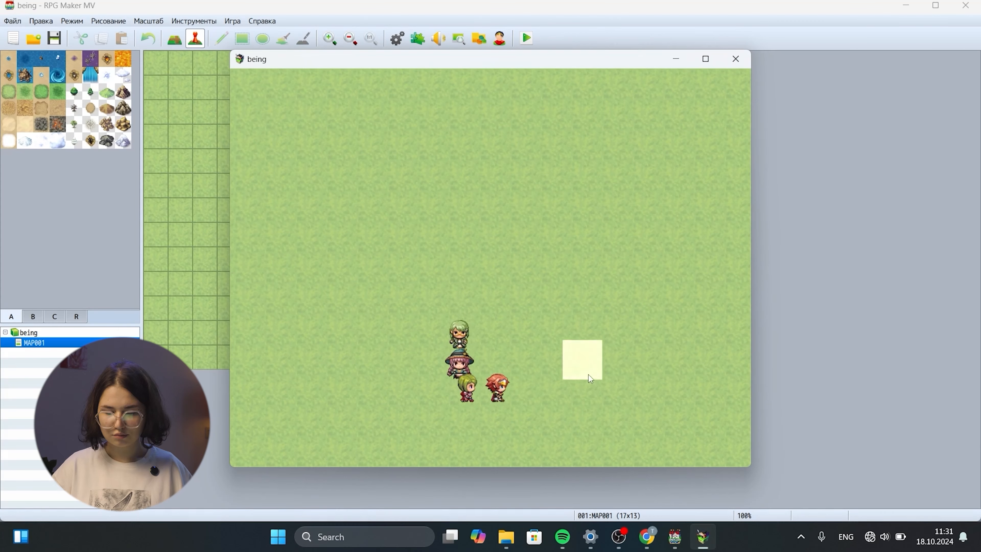
left_click(575, 270)
left_click(421, 285)
left_click(520, 116)
left_click(622, 199)
left_click(417, 355)
left_click(373, 264)
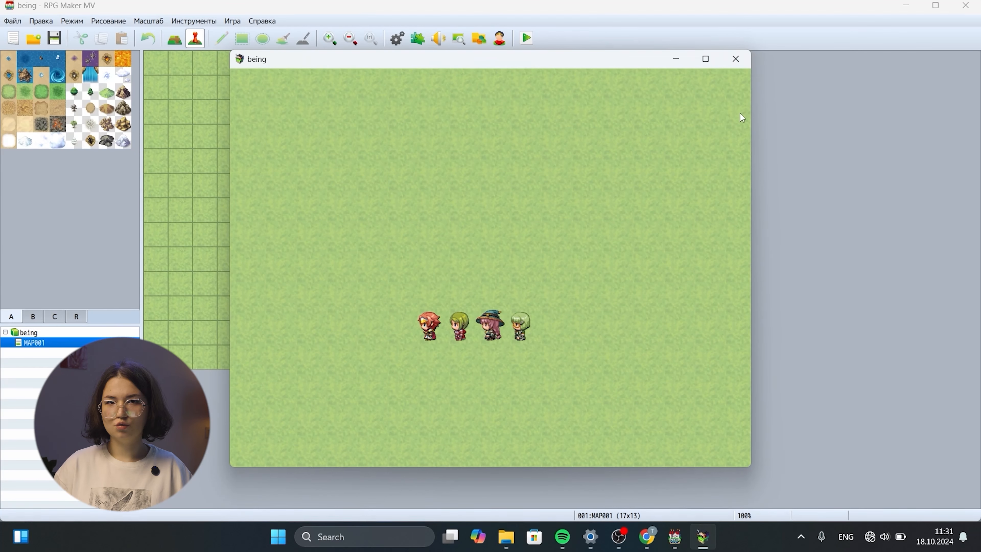
left_click(737, 60)
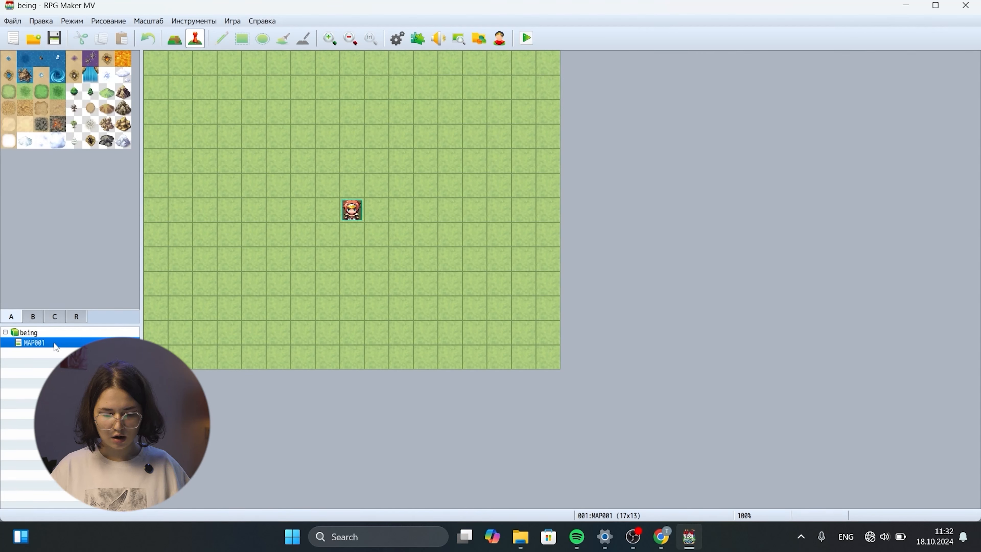
- Look through tileset pages A, B, C and R for MAP001, returning to page A
left_click(34, 318)
left_click(55, 318)
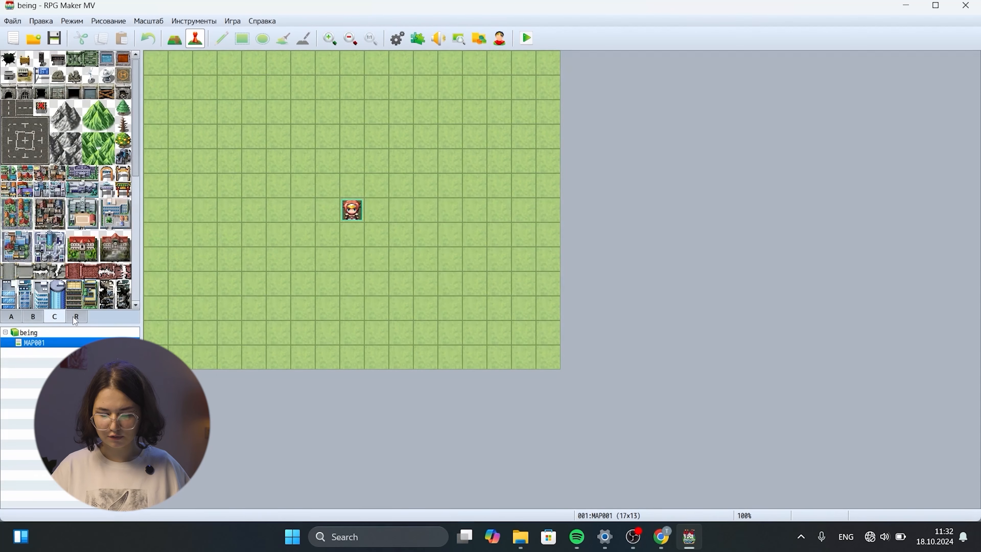
left_click(74, 317)
left_click(16, 318)
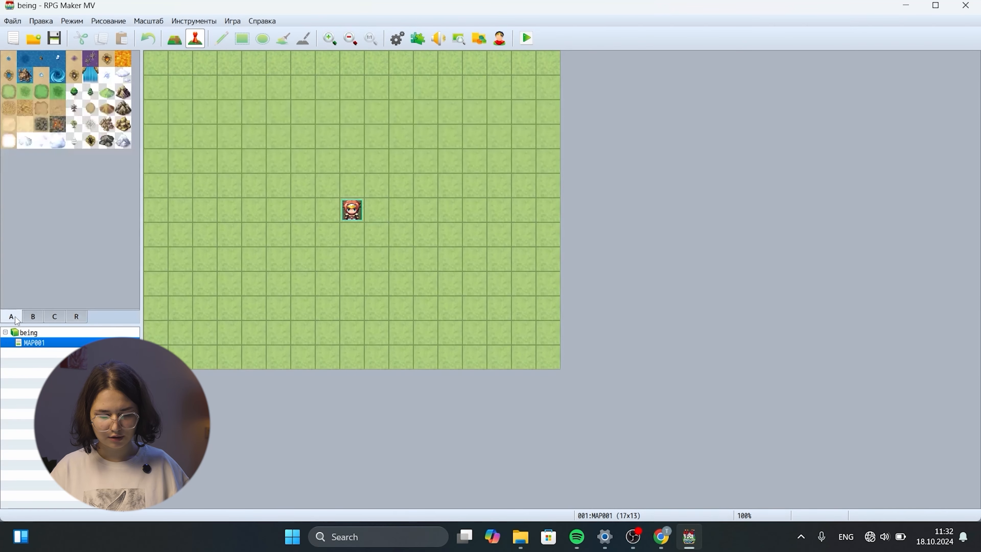
left_click(33, 317)
left_click(58, 316)
left_click(76, 317)
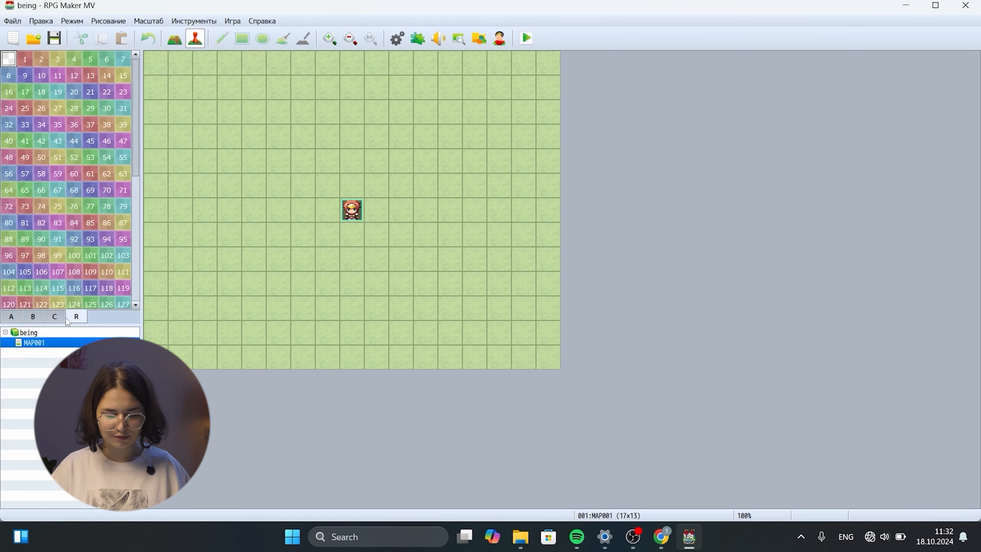
left_click(33, 317)
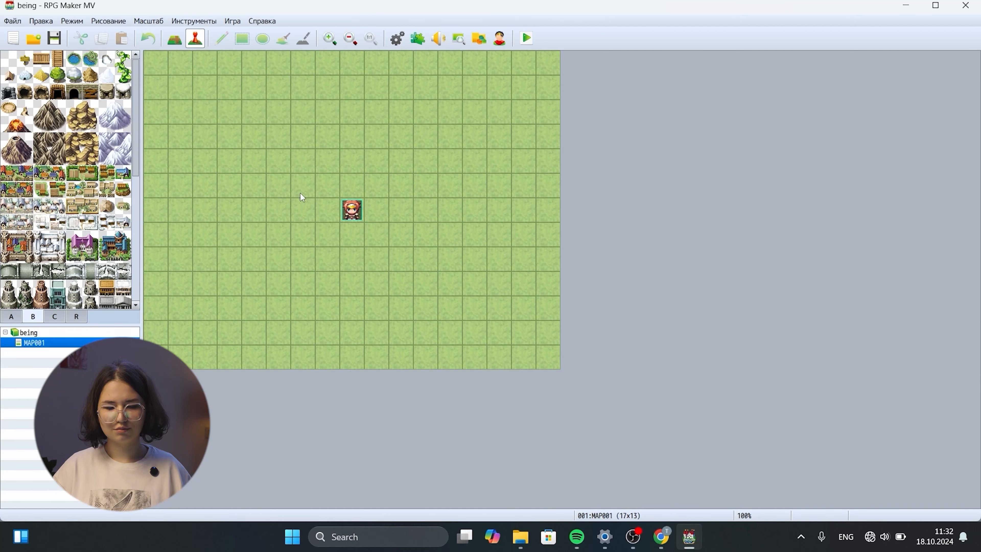
left_click(12, 319)
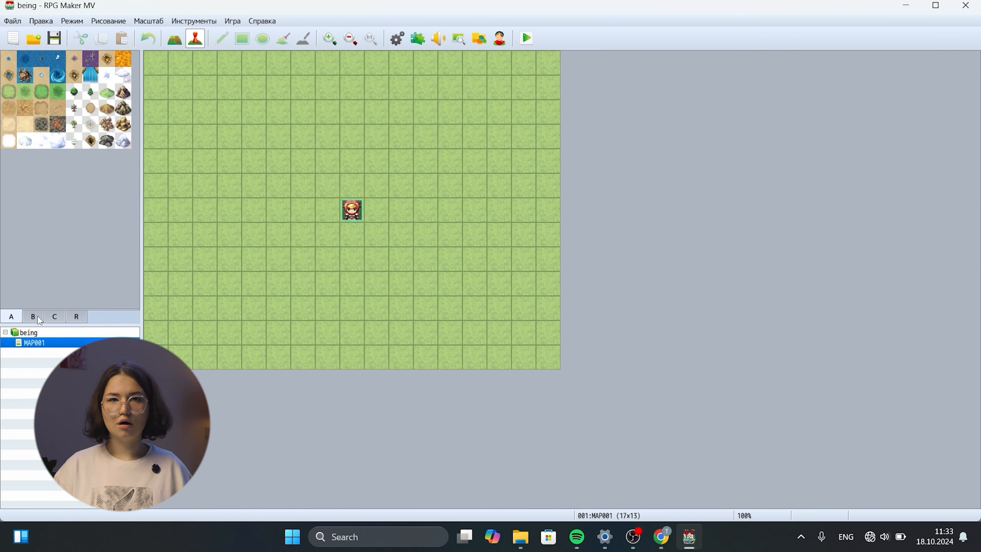
- Switch to map drawing mode and paint a winding brown dirt path around the player's start tile with the pencil
left_click(174, 39)
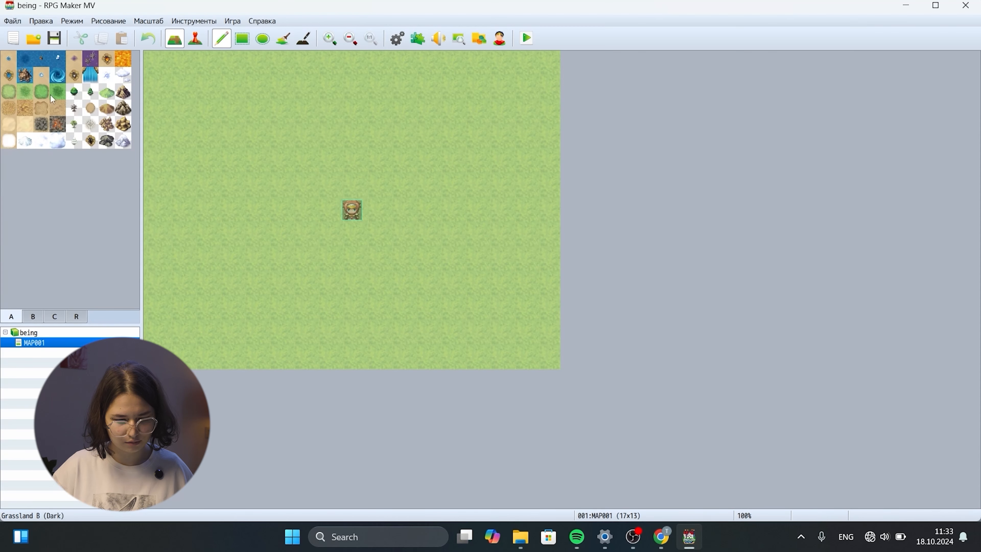
left_click(46, 110)
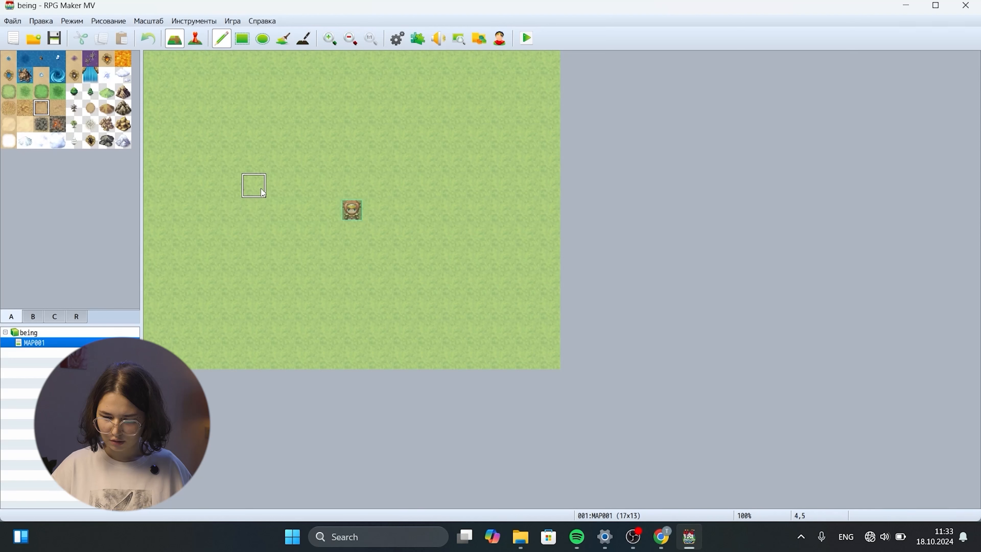
left_click(298, 189)
left_click_drag(397, 154, 447, 150)
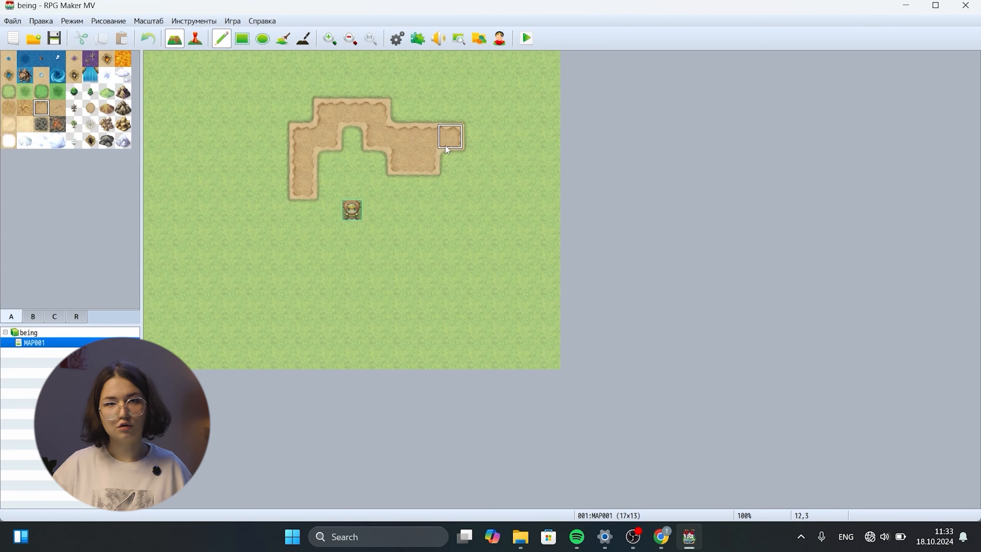
left_click_drag(451, 192, 377, 309)
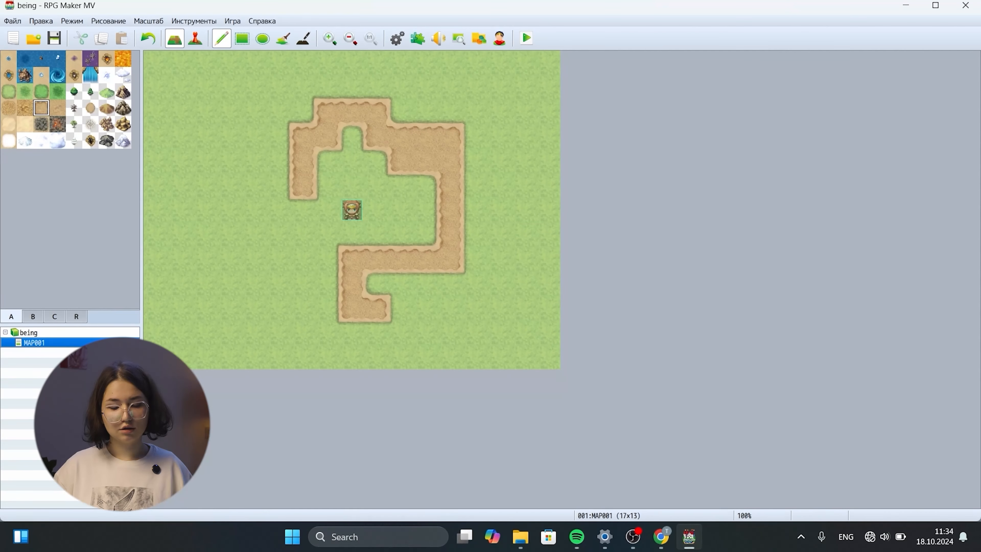
- Load the sample map Гостиница (1 этаж) as a child map of MAP001
right_click(124, 354)
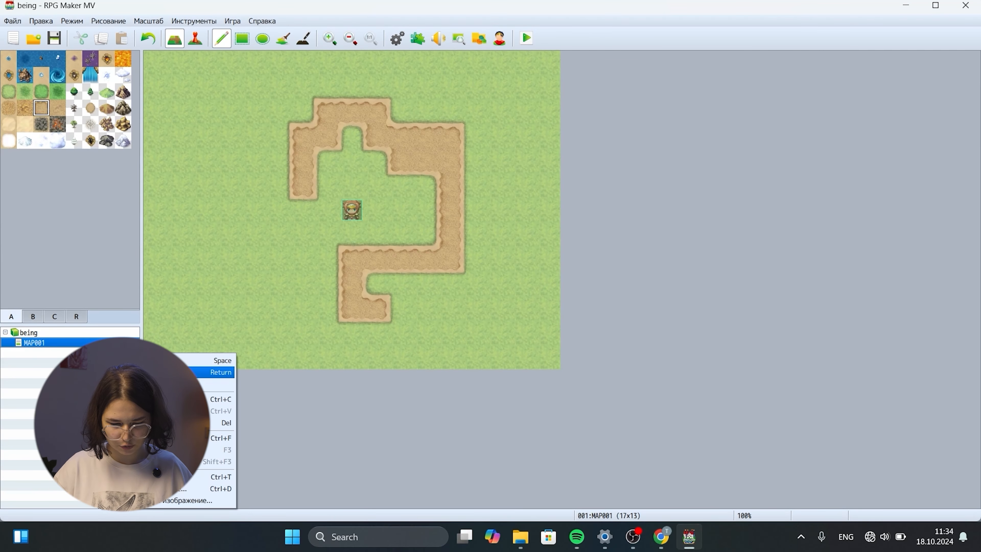
left_click(131, 384)
left_click_drag(427, 185, 440, 375)
left_click(412, 336)
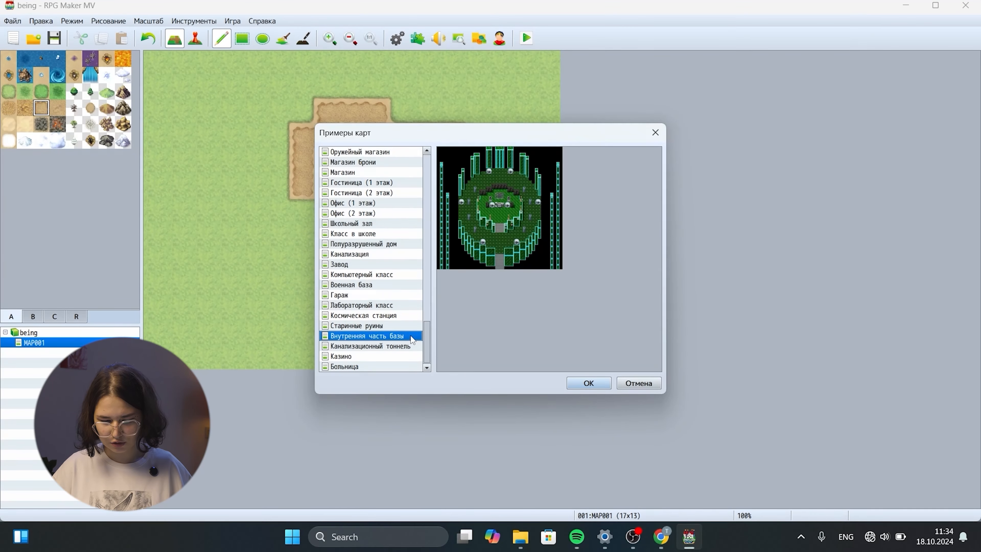
left_click(369, 233)
left_click(371, 213)
left_click(374, 184)
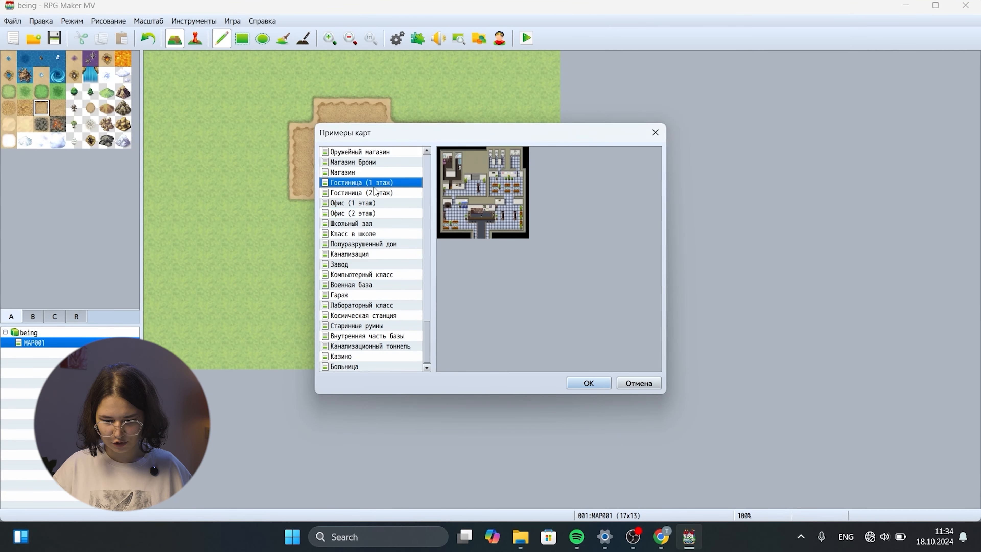
left_click(575, 383)
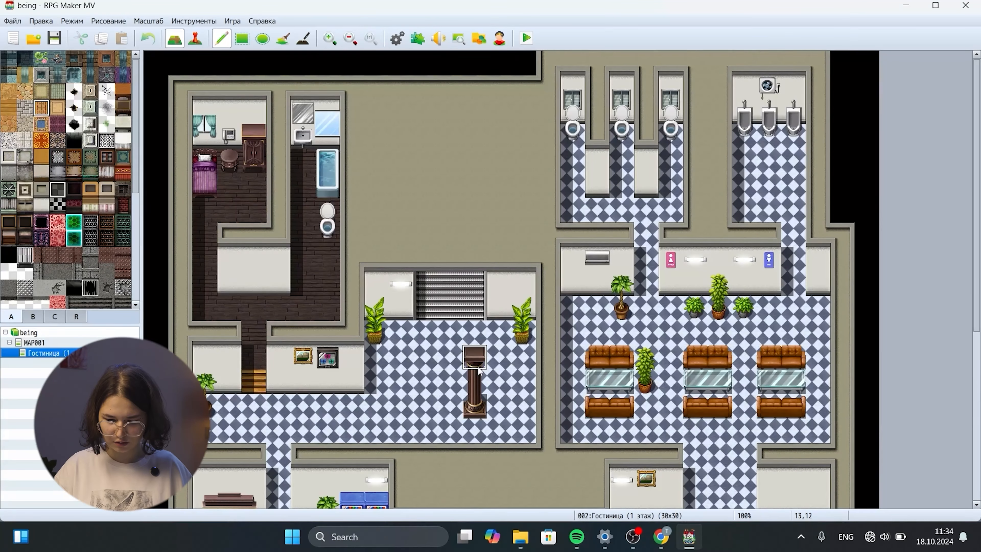
- Examine the layout of the sample hotel map at several zoom levels, ending at 100%
scroll(477, 366, "down", 3, "ctrl")
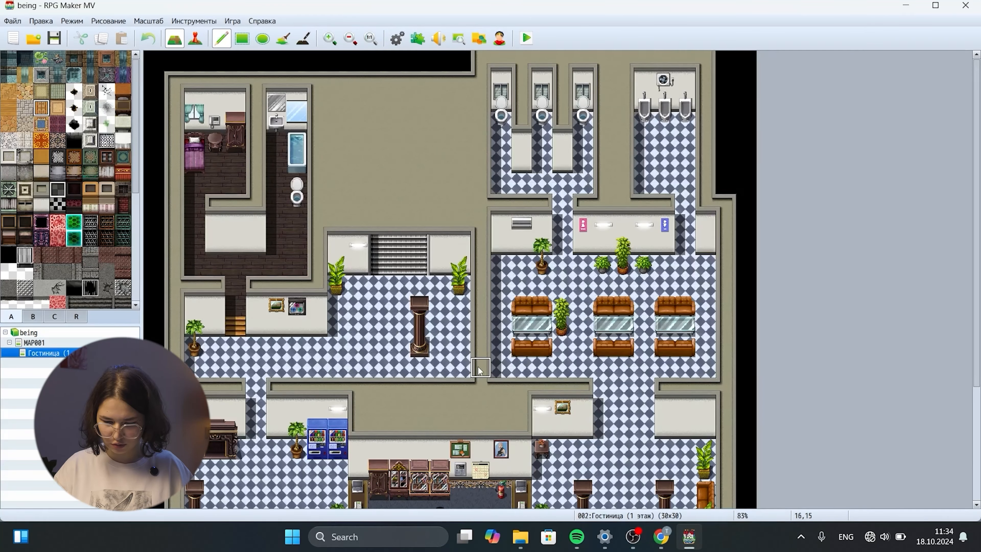
scroll(479, 370, "down", 2, "ctrl")
scroll(479, 371, "down", 1, "ctrl")
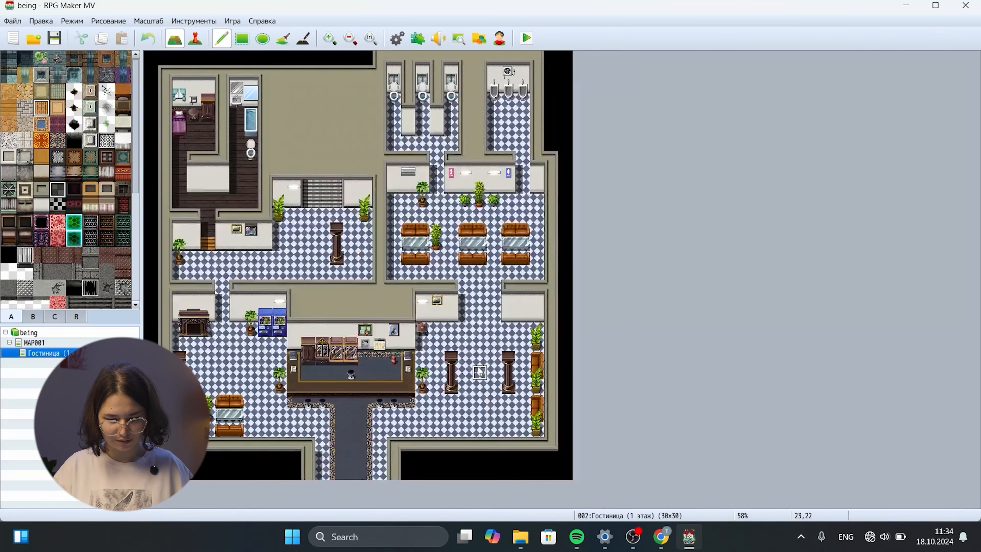
scroll(479, 371, "down", 1, "ctrl")
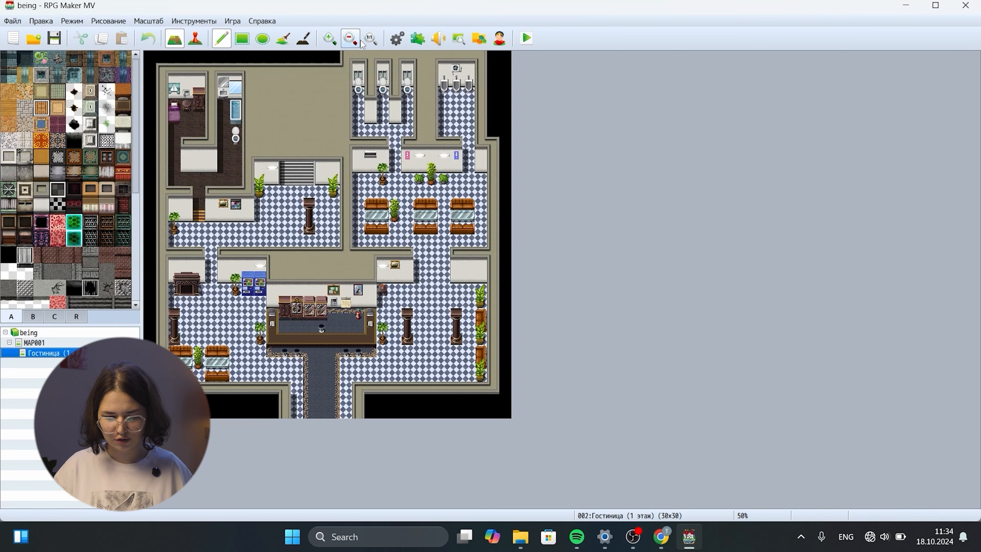
left_click(350, 38)
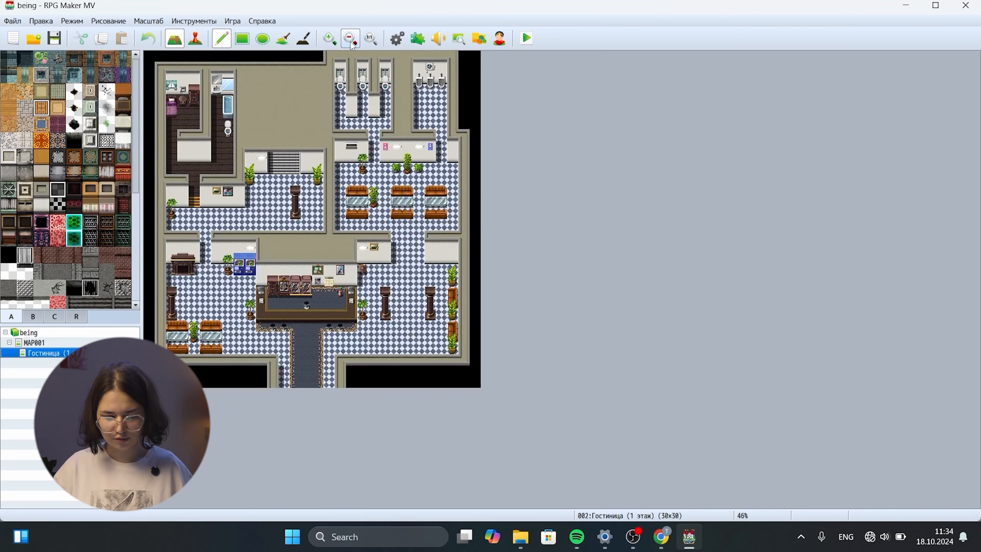
left_click(329, 40)
left_click(330, 41)
left_click(329, 42)
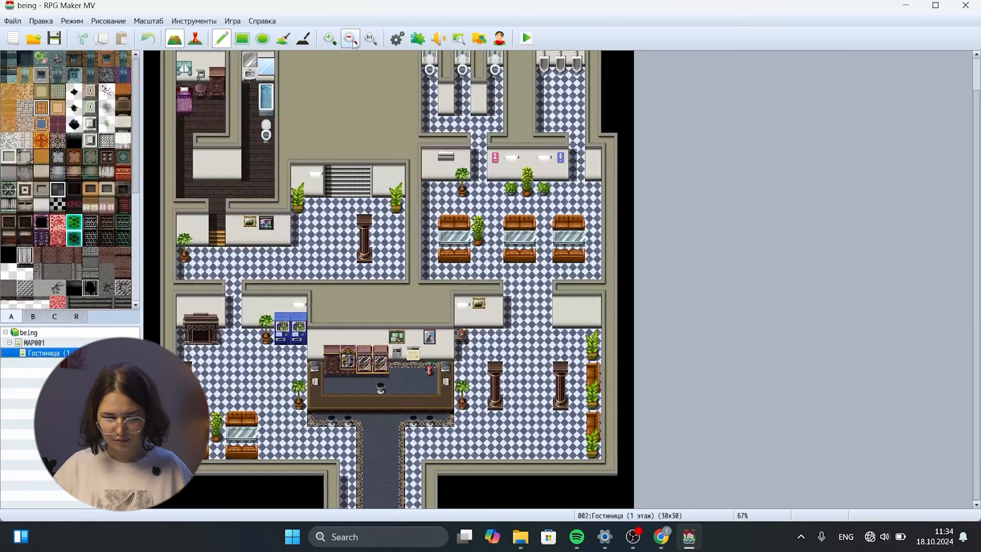
left_click(329, 43)
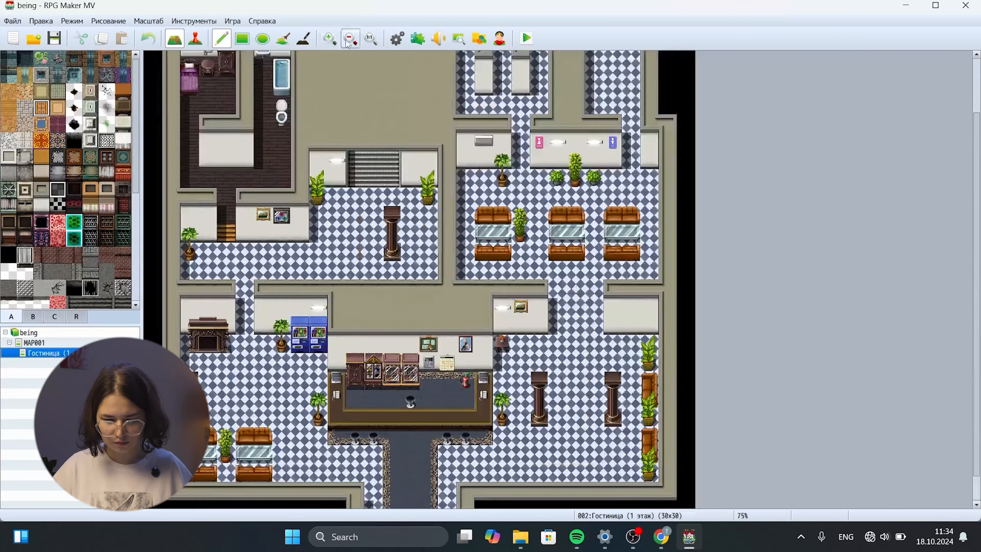
left_click(370, 40)
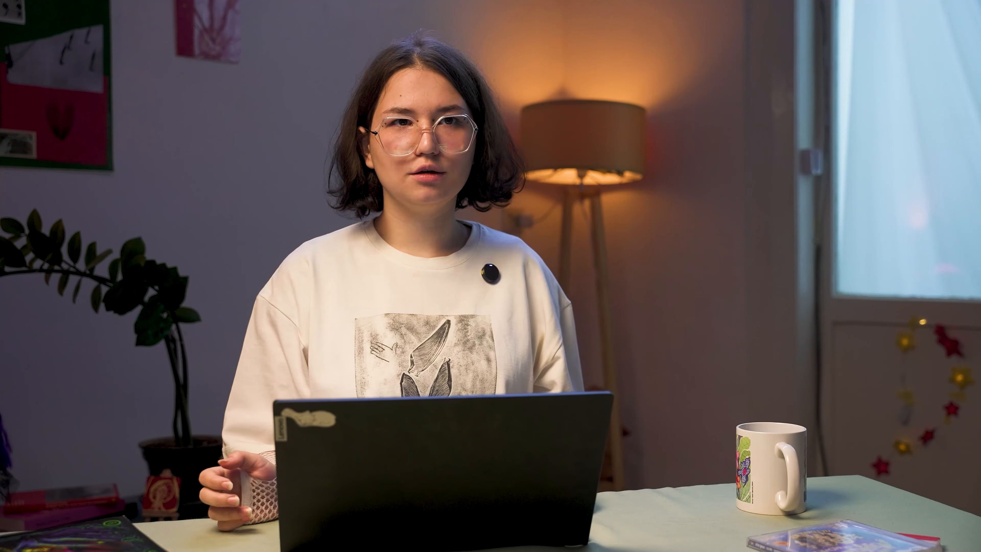
- Delete the sample hotel map from the project and confirm the removal
right_click(77, 353)
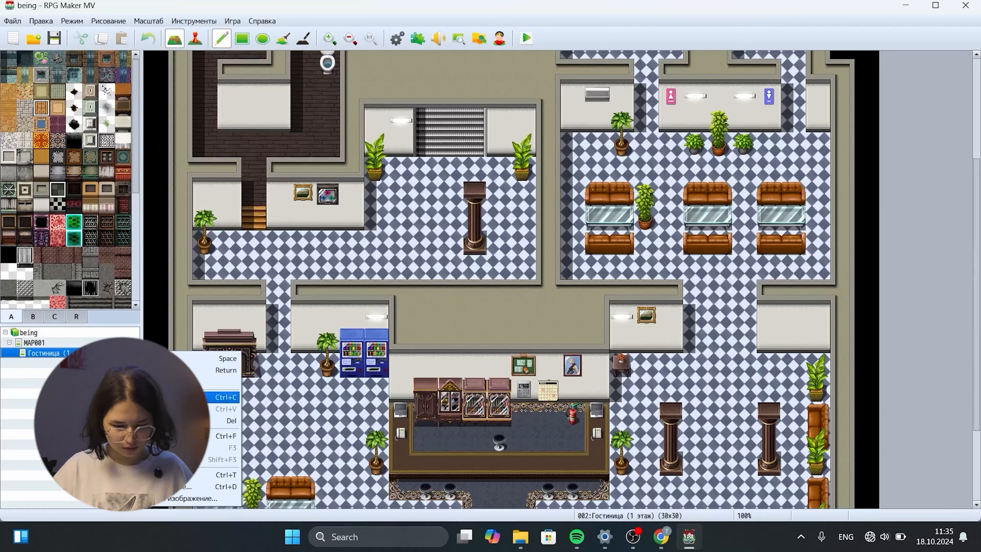
left_click(224, 421)
left_click(479, 282)
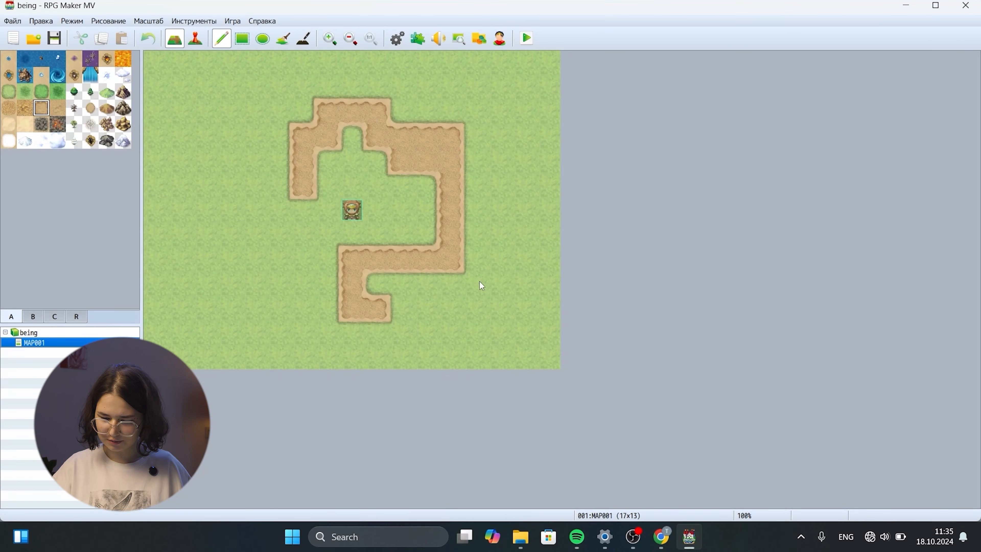
- Open the project database and review the second and third character entries
left_click(194, 21)
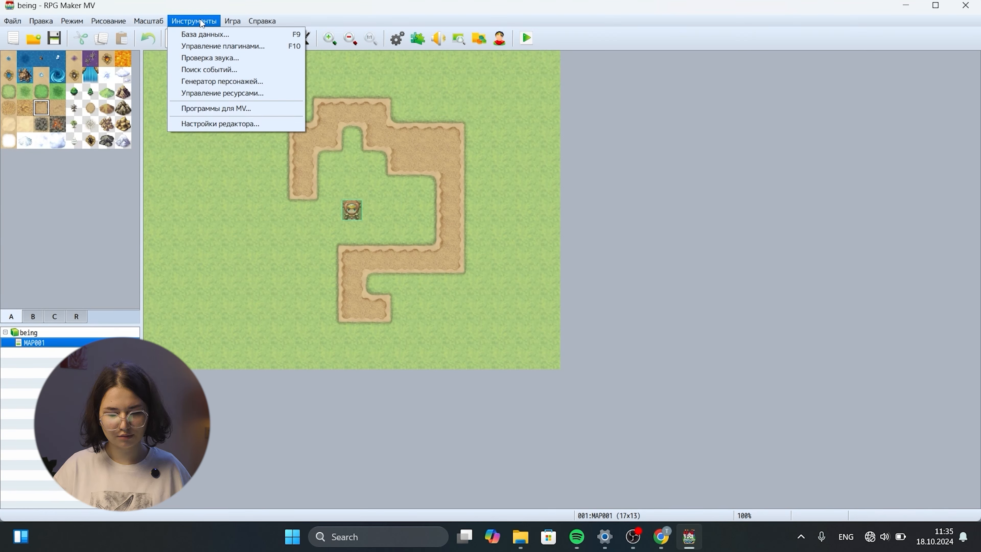
left_click(398, 42)
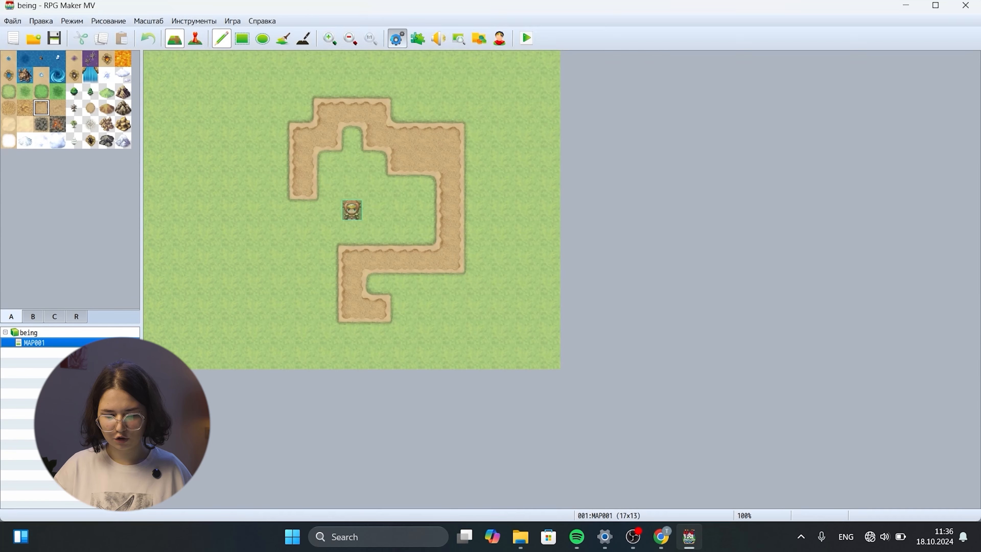
left_click(398, 41)
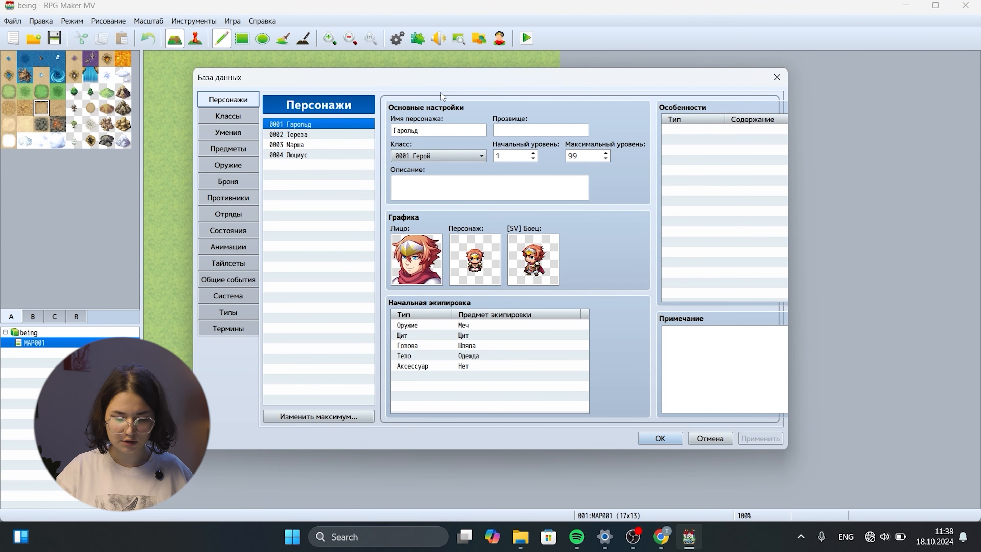
left_click_drag(440, 92, 379, 70)
left_click(270, 113)
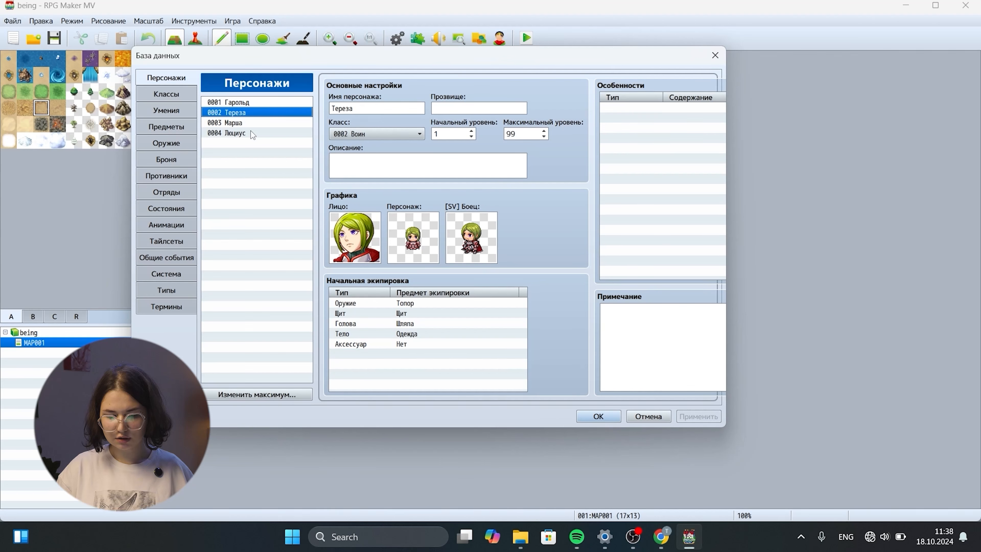
left_click(253, 122)
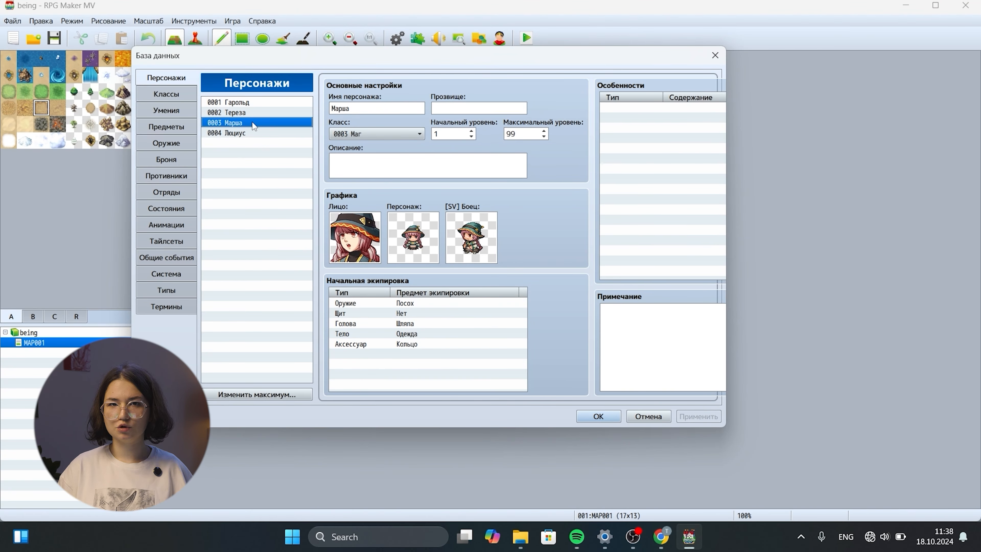
- Rename character 0001 in the database as "being"
left_click(276, 103)
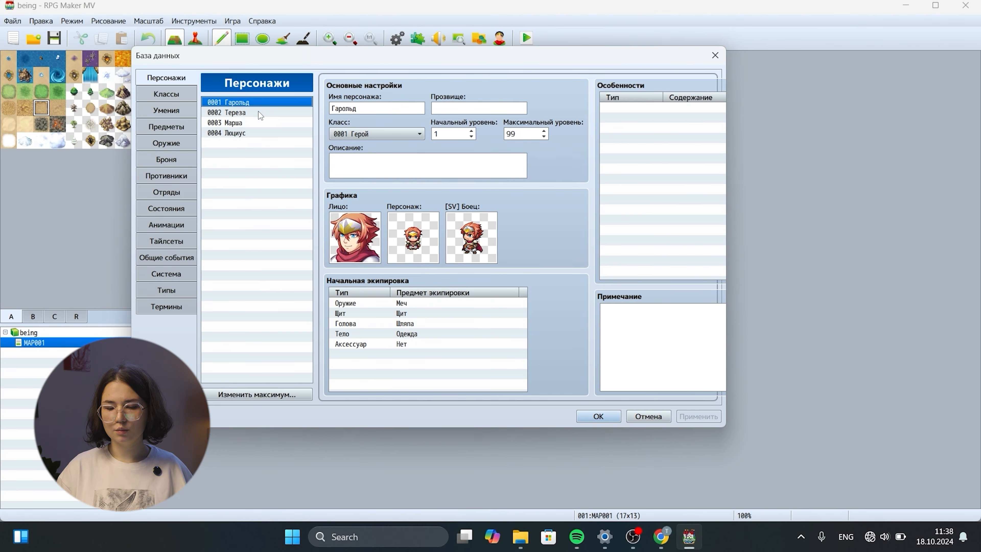
left_click(397, 104)
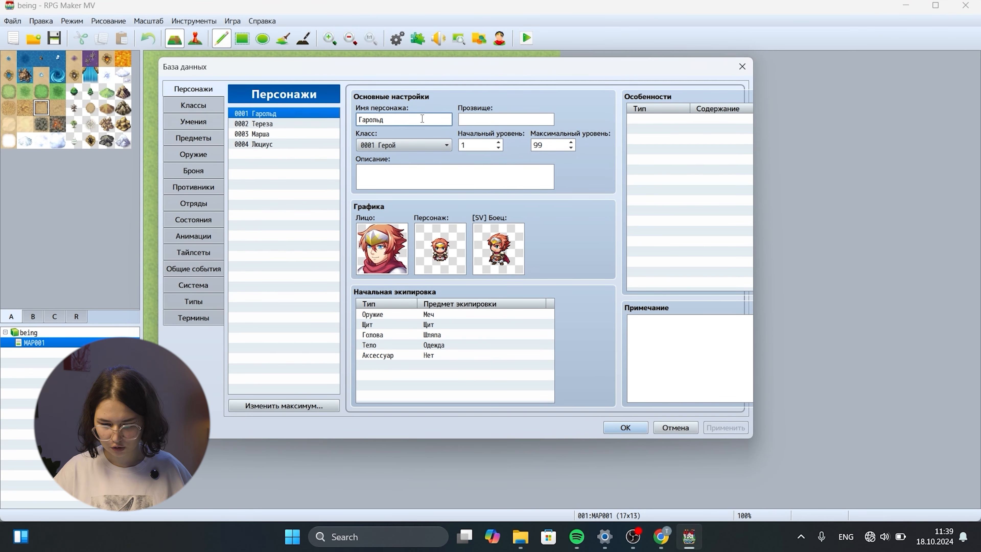
type("being")
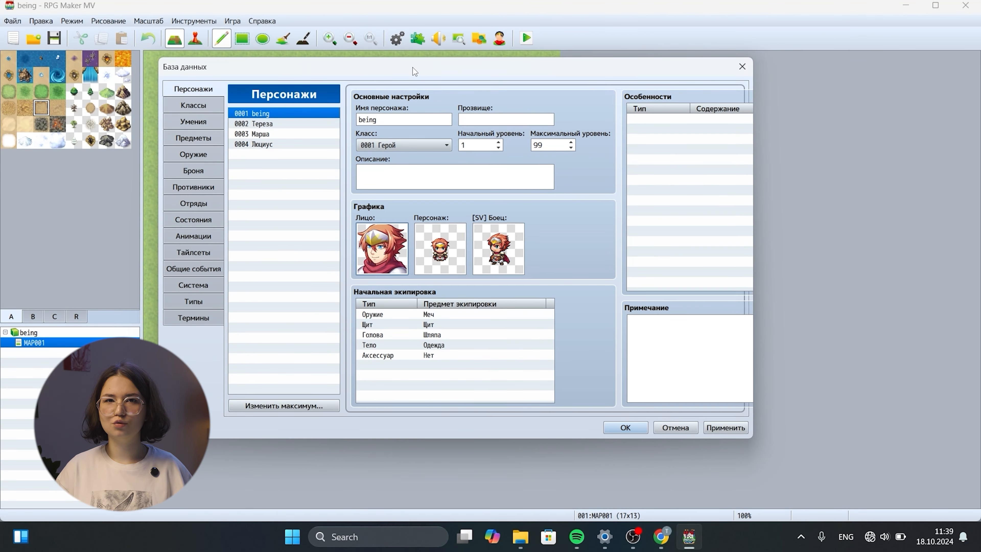
- Look through the classes, skills and items pages of the database
left_click_drag(413, 68, 472, 53)
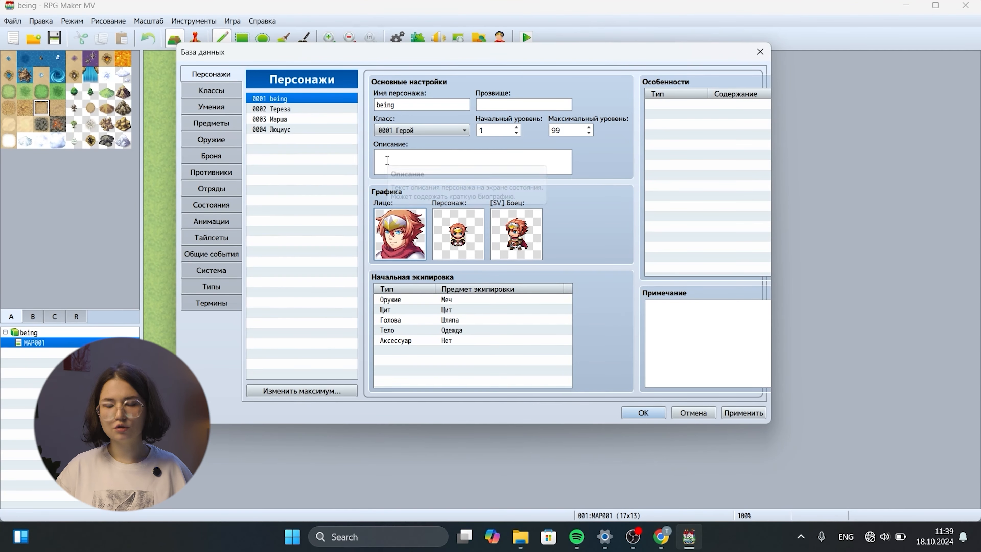
left_click(205, 93)
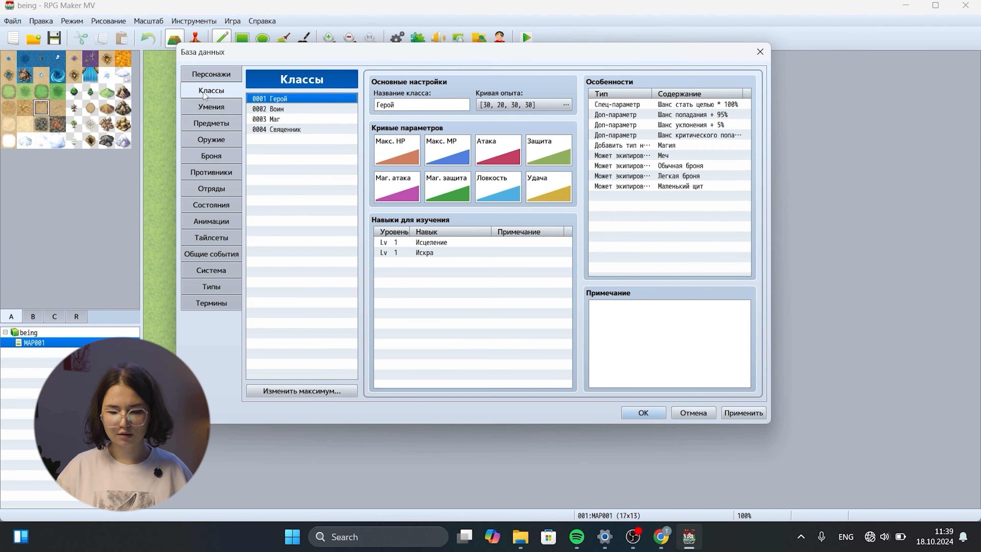
left_click(213, 108)
left_click(208, 124)
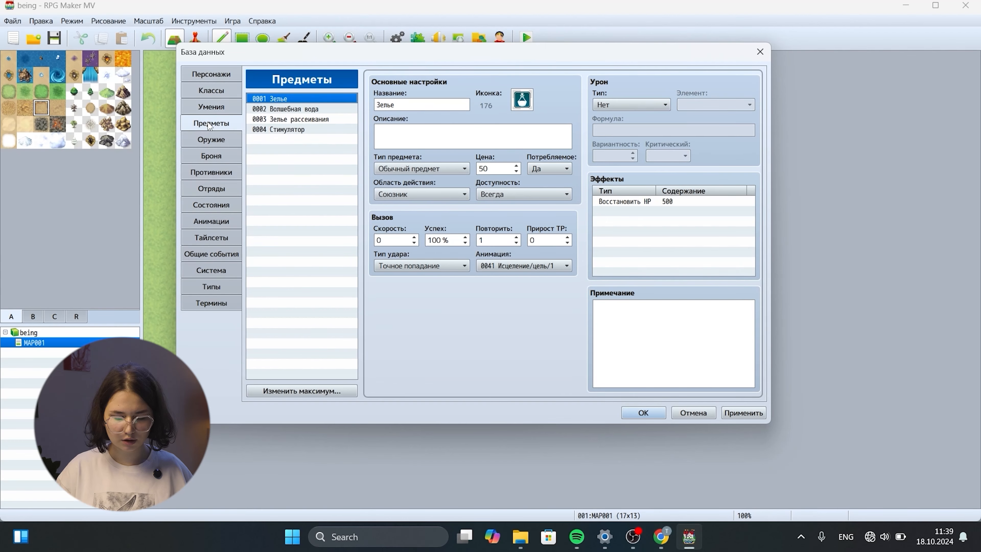
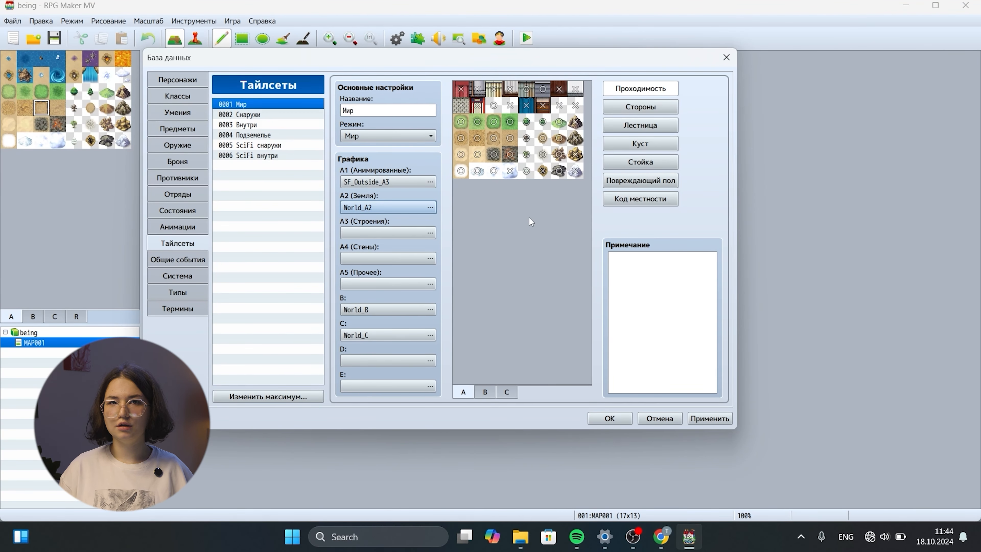
- Look over the common events in the database and open the system settings
left_click(173, 262)
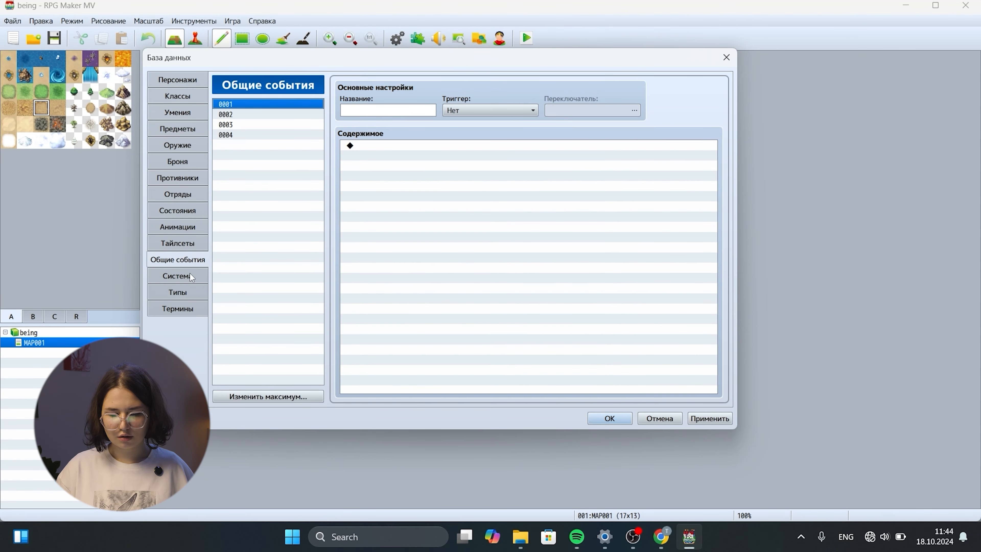
left_click(170, 244)
left_click(186, 262)
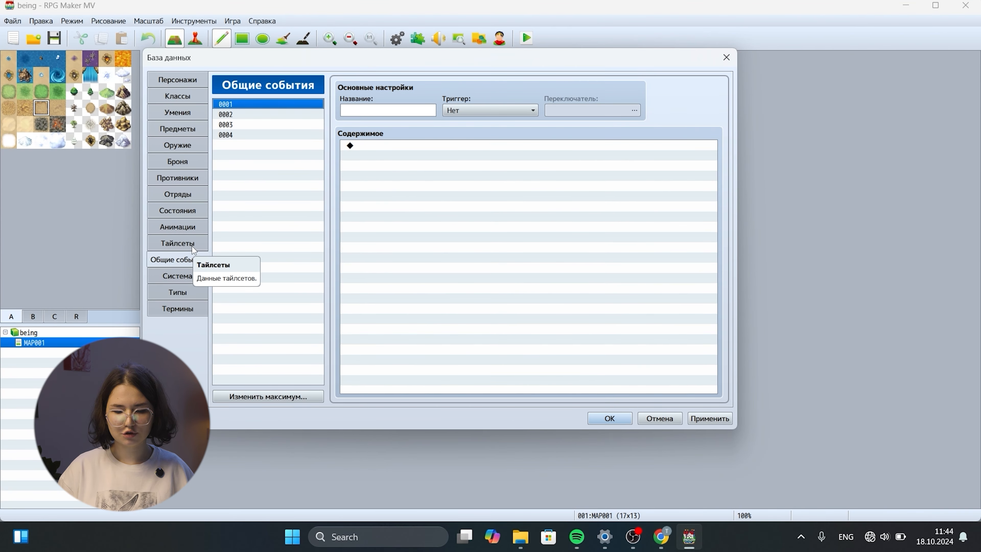
left_click(190, 275)
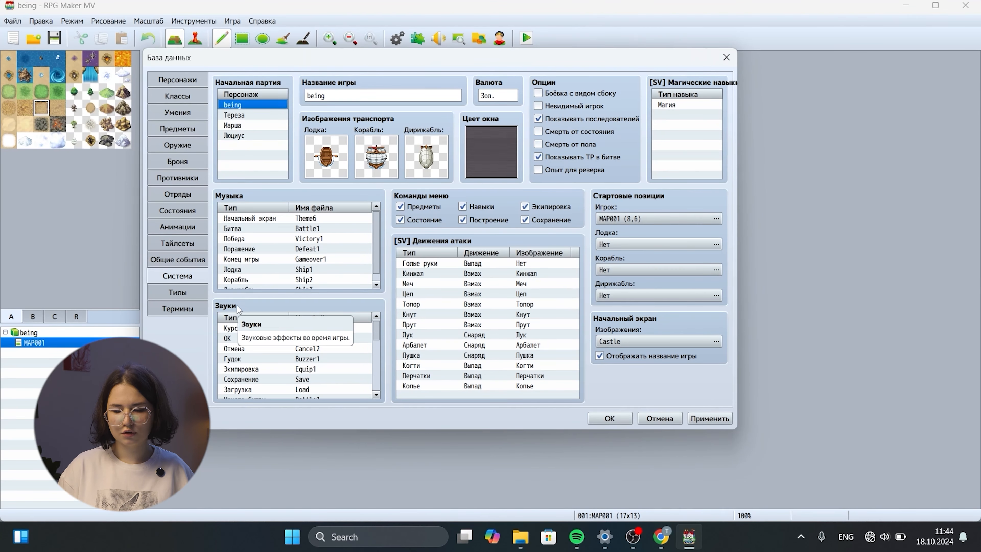
- Review the starting party members, the game title and the currency in the system settings
left_click_drag(464, 60, 491, 61)
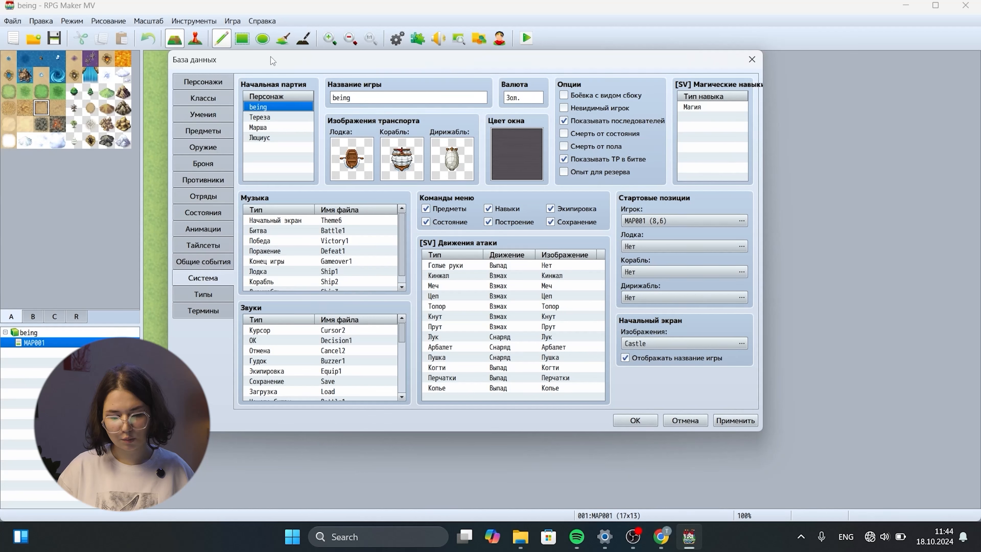
mouse_move(271, 120)
left_mouse_down()
mouse_move(264, 144)
mouse_move(272, 126)
left_mouse_up()
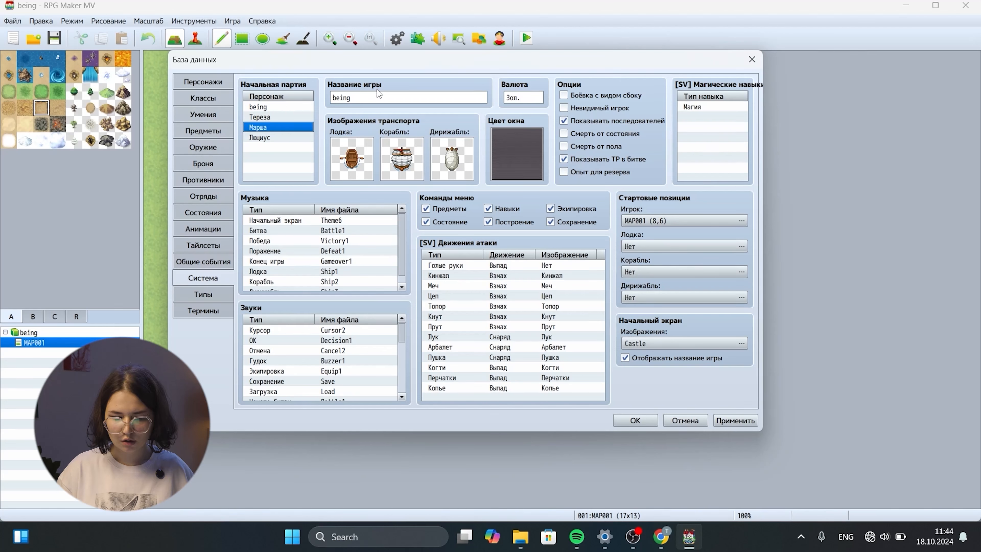
double_click(372, 97)
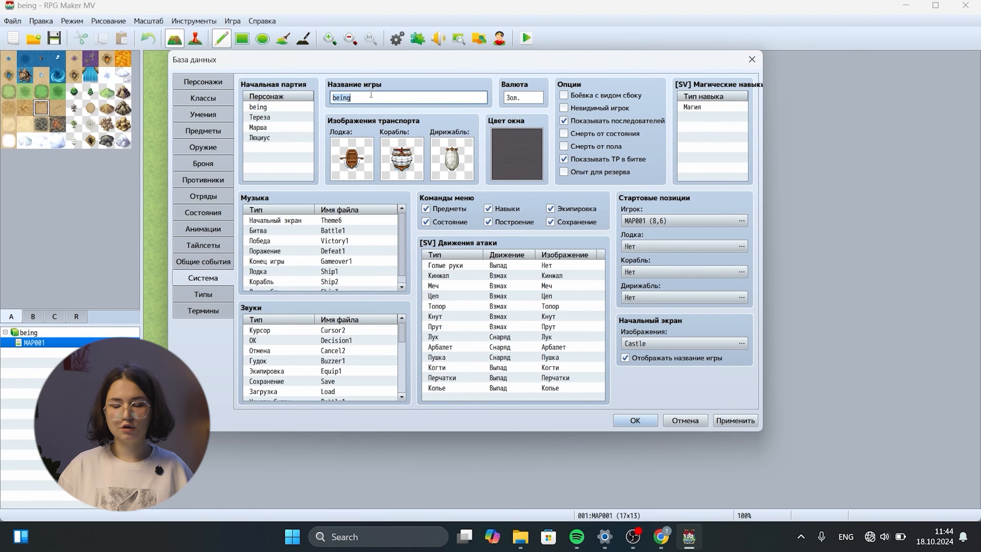
double_click(524, 98)
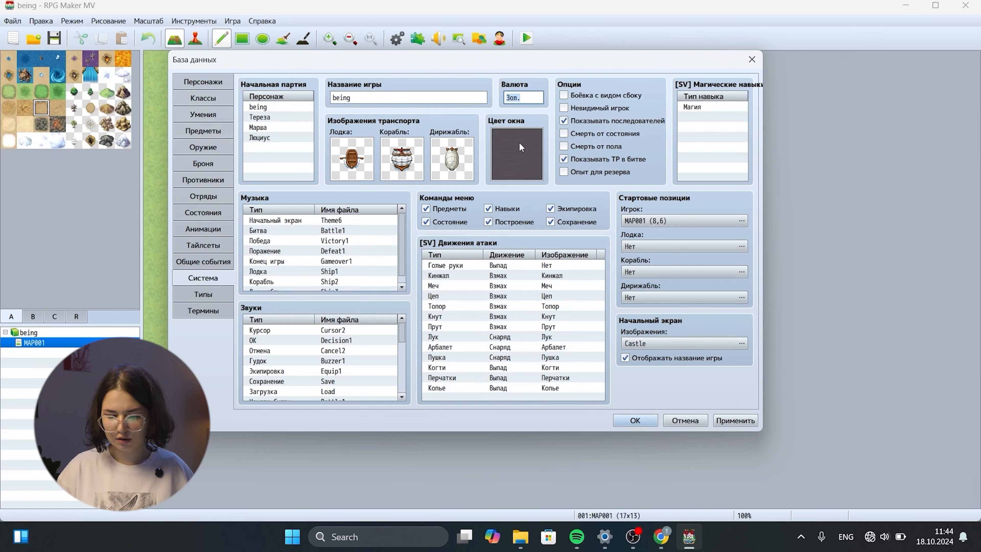
- Set the game's window colour to red by raising its red component to 255
left_click(510, 154)
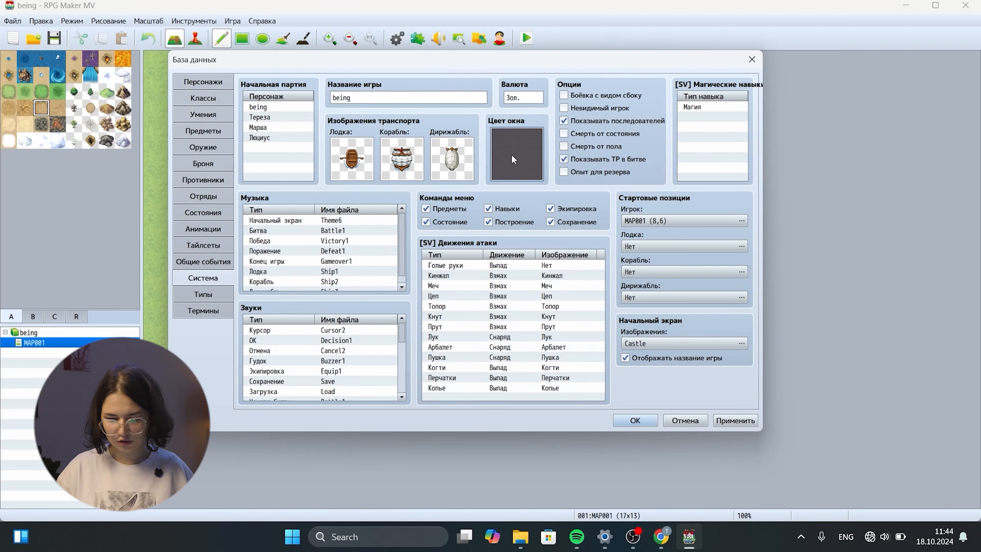
double_click(511, 154)
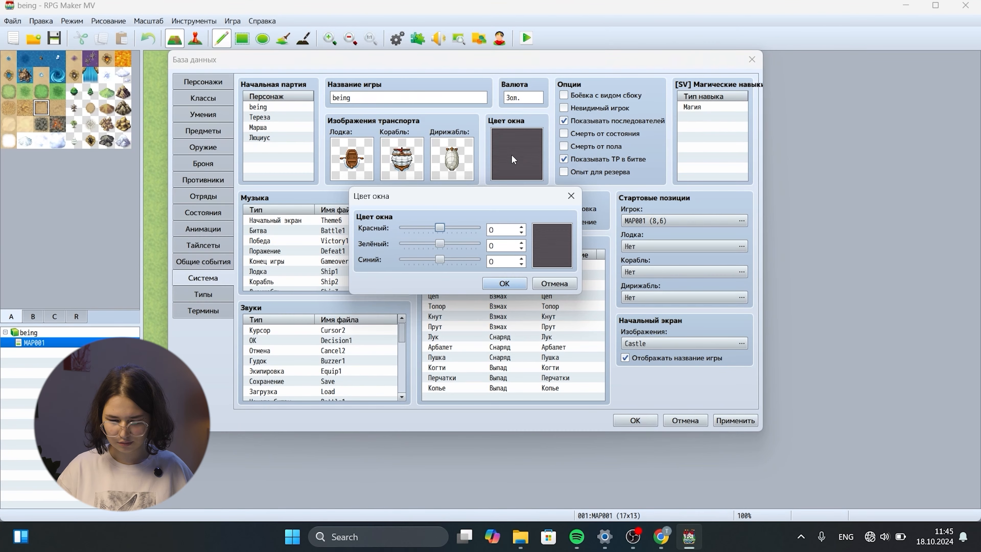
left_click_drag(440, 228, 479, 228)
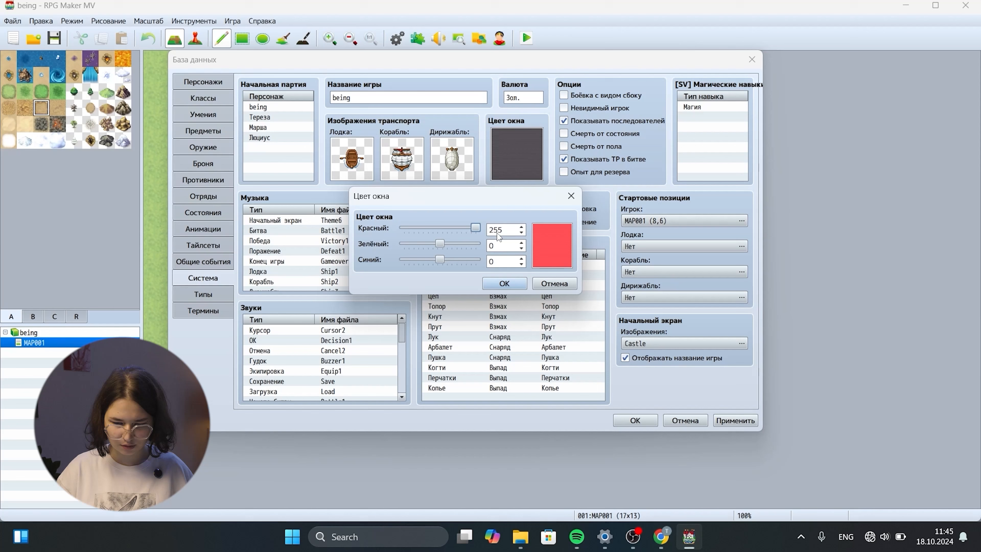
left_click(520, 284)
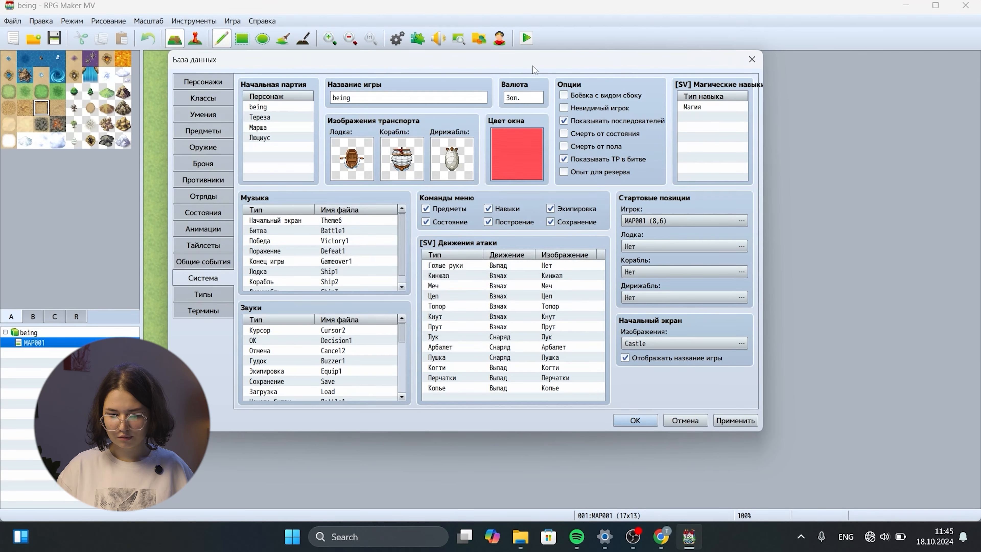
- Review the music assigned to the title screen, battle, victory, defeat, game over and vehicles in the system settings
left_click_drag(535, 67, 534, 88)
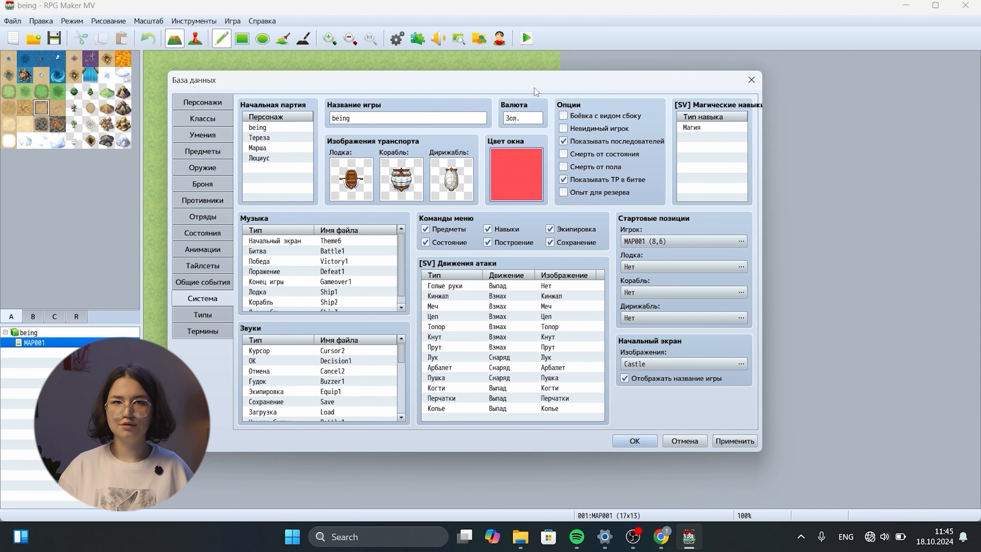
left_click_drag(534, 87, 632, 66)
mouse_move(500, 223)
left_mouse_down()
mouse_move(500, 273)
mouse_move(506, 217)
left_mouse_up()
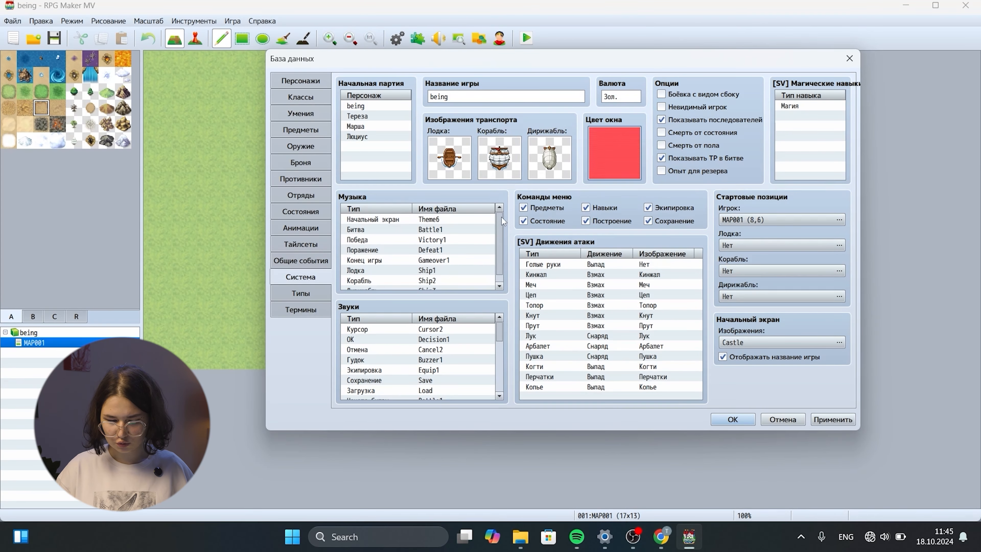
left_click(456, 218)
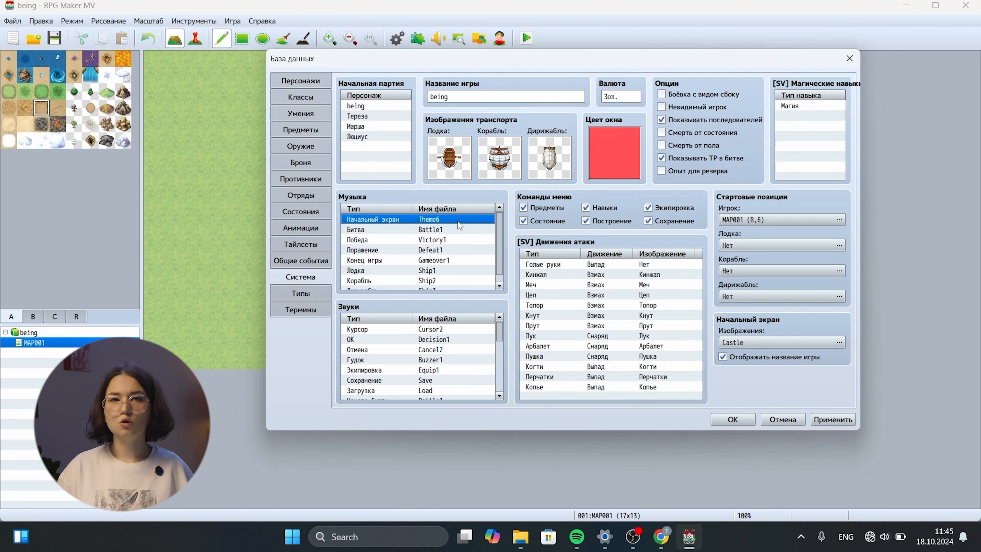
scroll(474, 267, "down", 1)
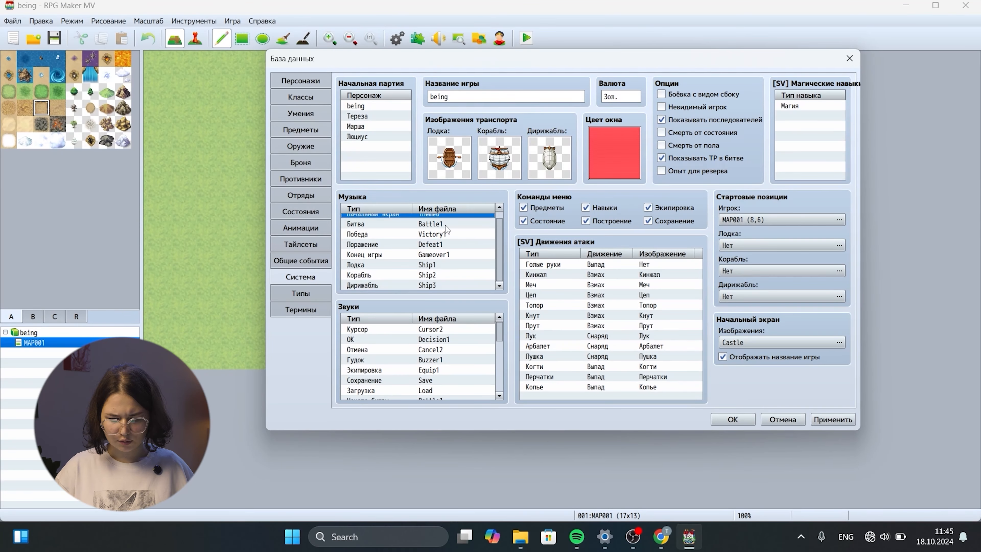
key("Down")
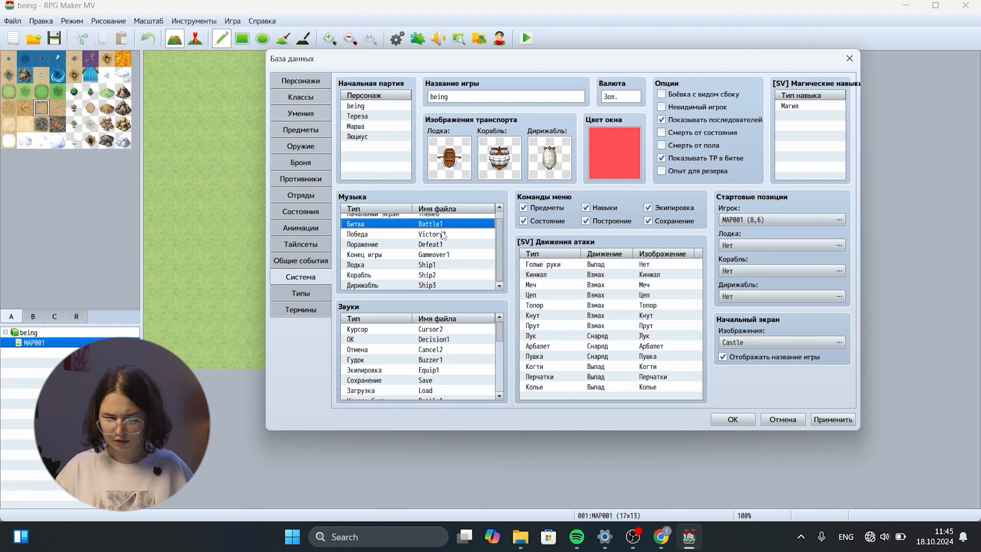
left_click(443, 235)
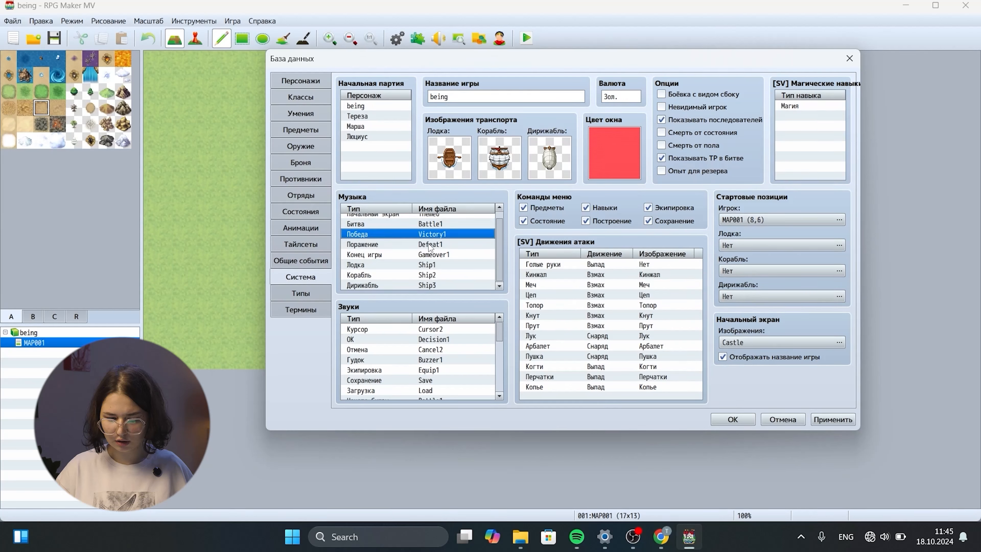
left_click(430, 245)
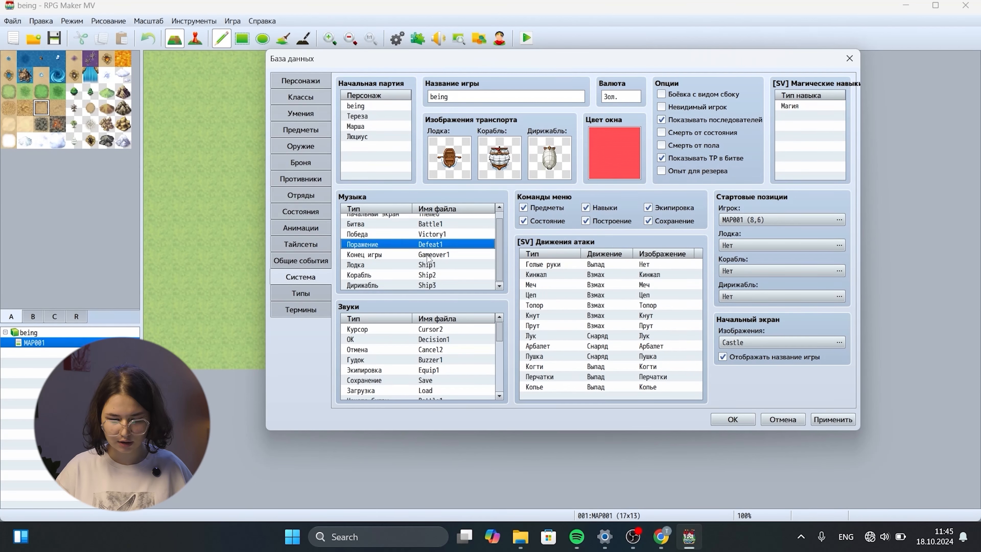
left_click(430, 257)
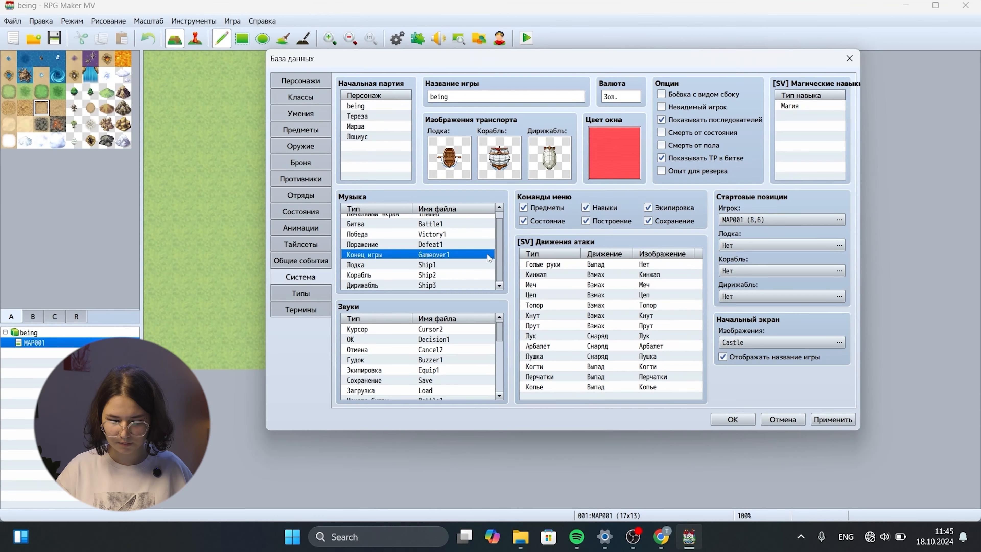
left_click(402, 268)
left_click(397, 272)
left_click(383, 287)
left_click(391, 265)
left_click(390, 285)
left_click(388, 265)
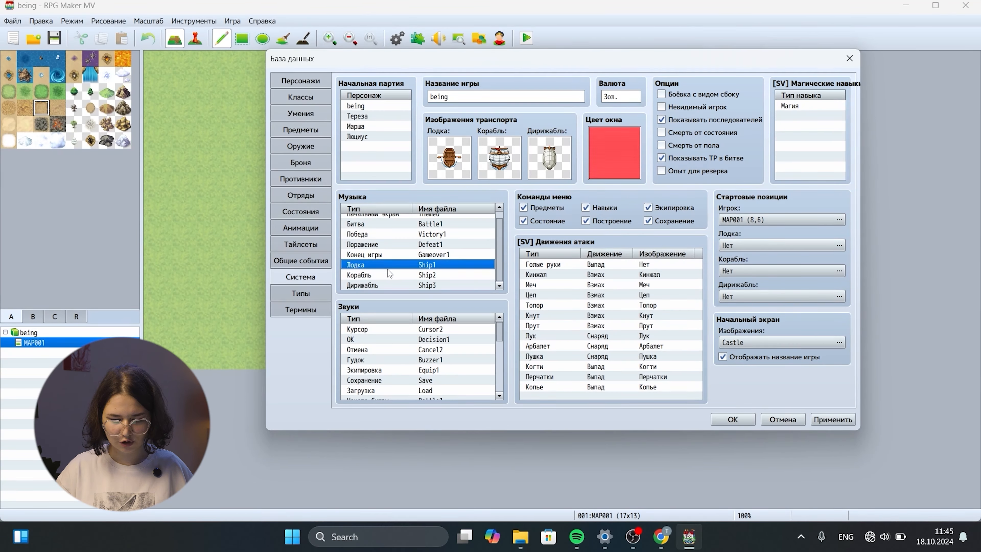
left_click(389, 275)
left_click_drag(498, 247, 499, 227)
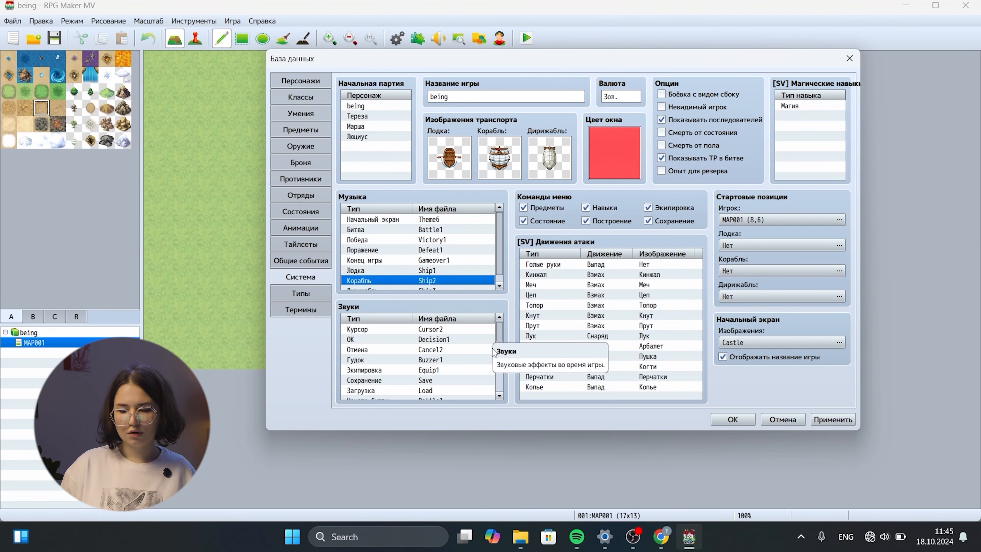
- Look through the sound effects assigned to in-game actions such as cursor, OK and cancel
mouse_move(499, 333)
left_mouse_down()
mouse_move(508, 413)
mouse_move(508, 330)
left_mouse_up()
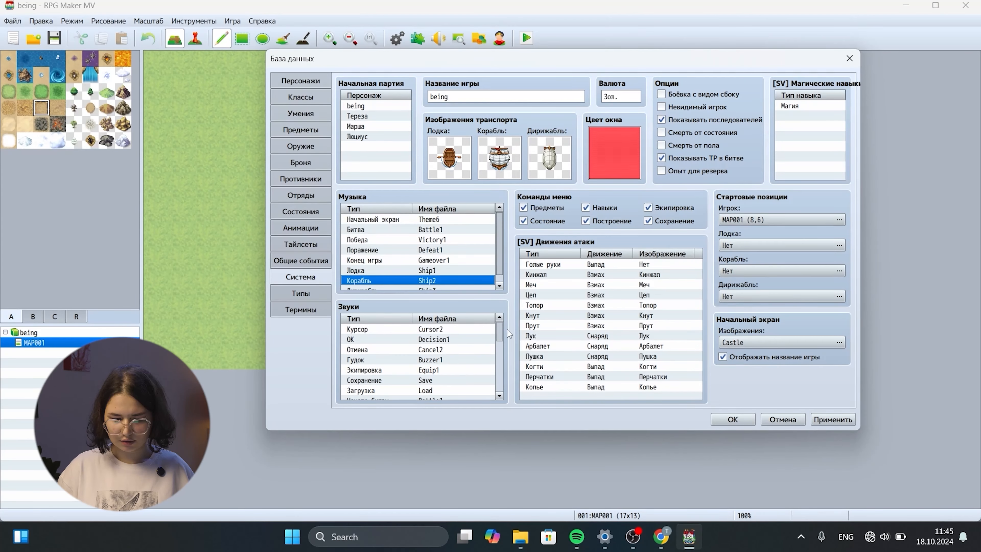
left_click_drag(498, 64, 442, 68)
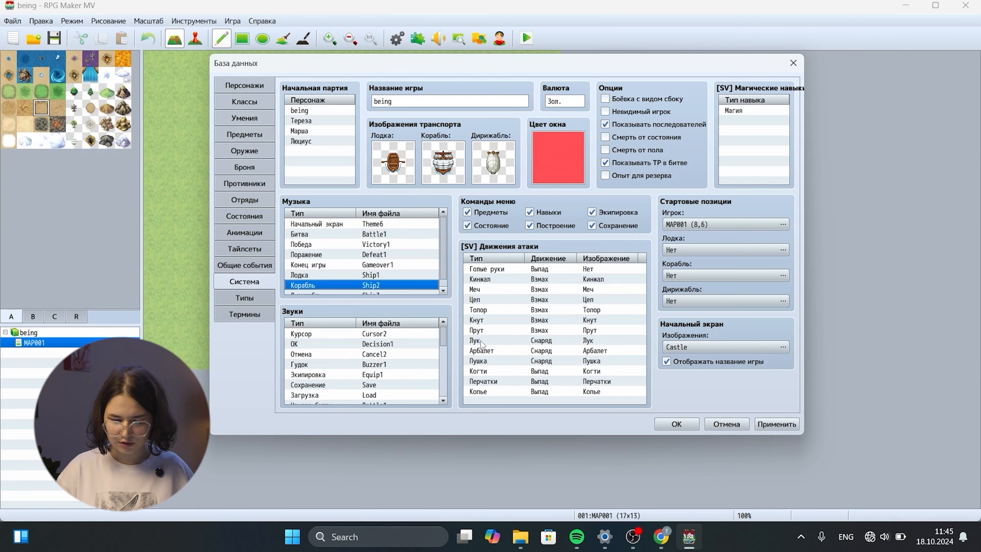
left_click(392, 333)
left_click(375, 354)
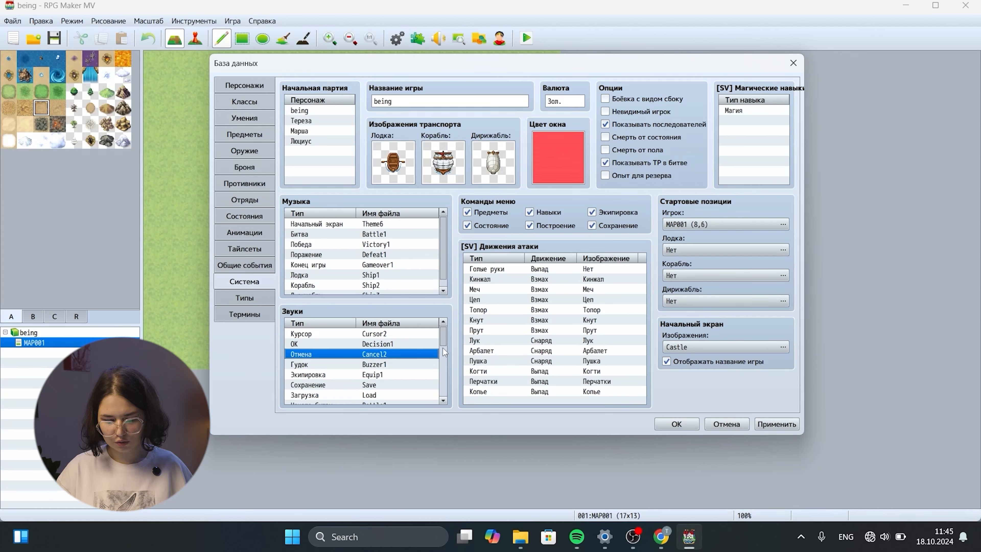
left_click_drag(443, 340, 445, 356)
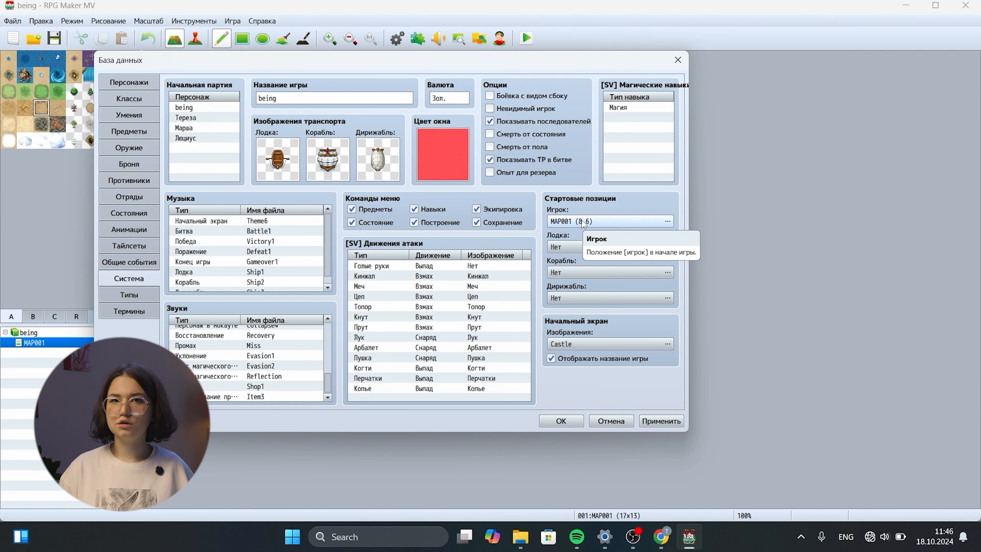
- Preview several title screen images and set the title screen background to Gates
double_click(608, 349)
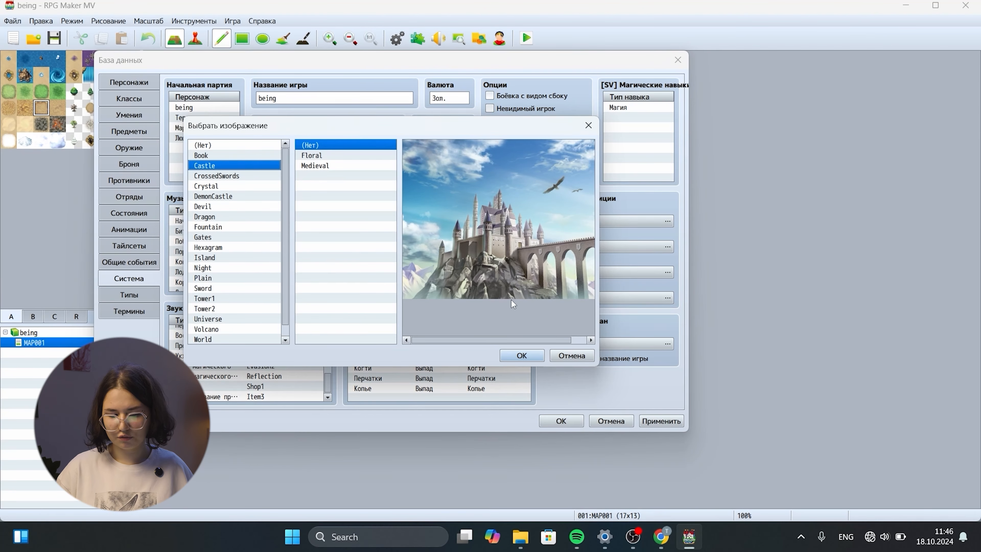
left_click(232, 268)
scroll(284, 158, "down", 1)
left_click(241, 278)
left_click(222, 297)
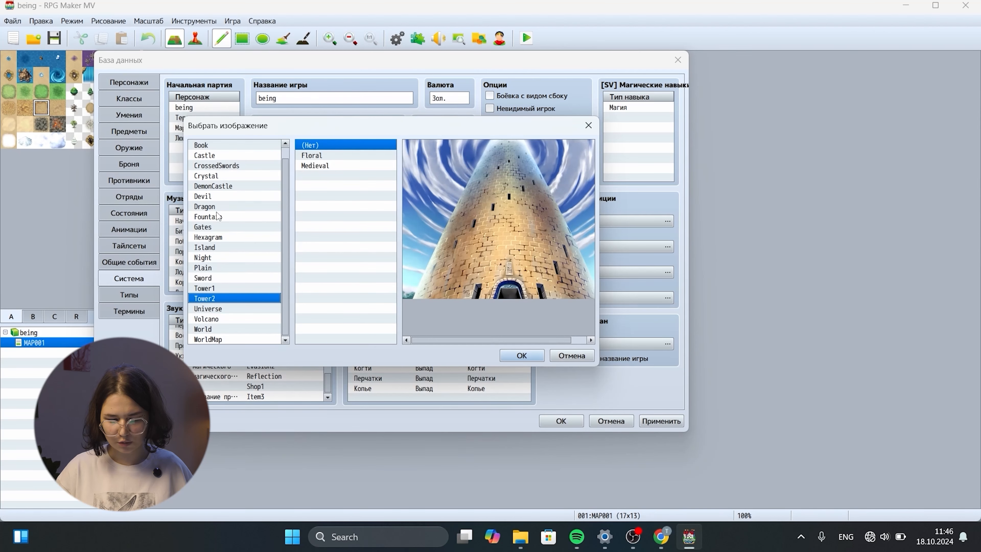
left_click(215, 227)
left_click(514, 358)
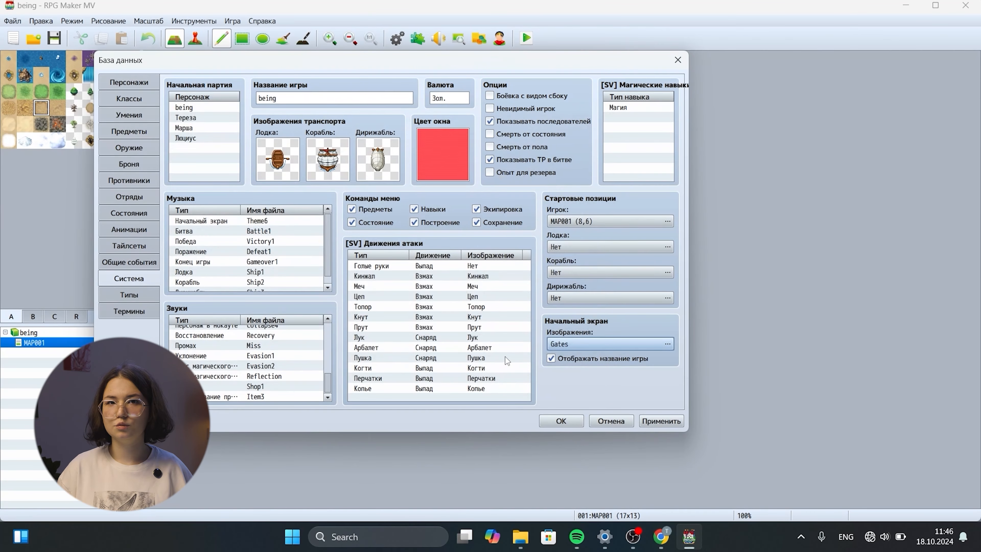
- Look over the types and terms pages of the database
left_click(130, 297)
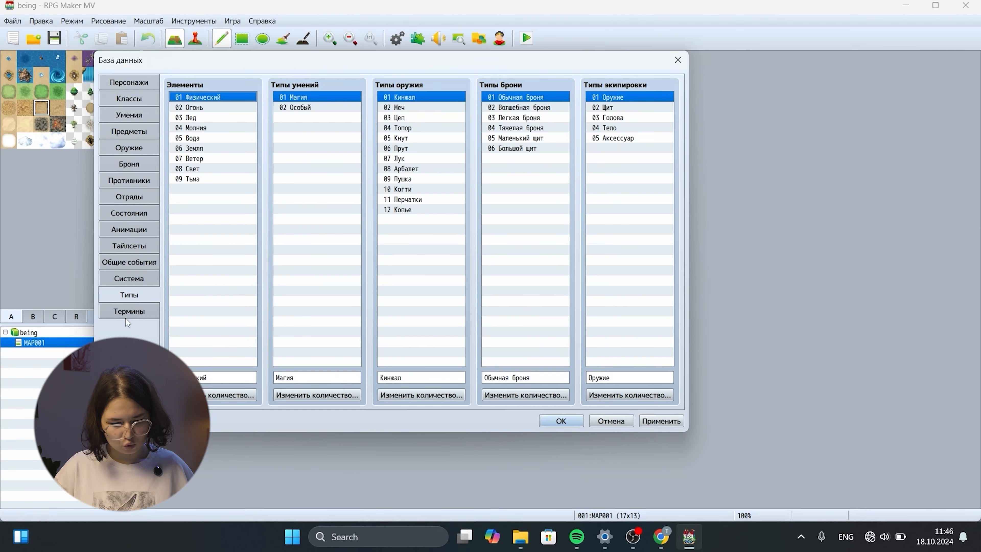
left_click(128, 312)
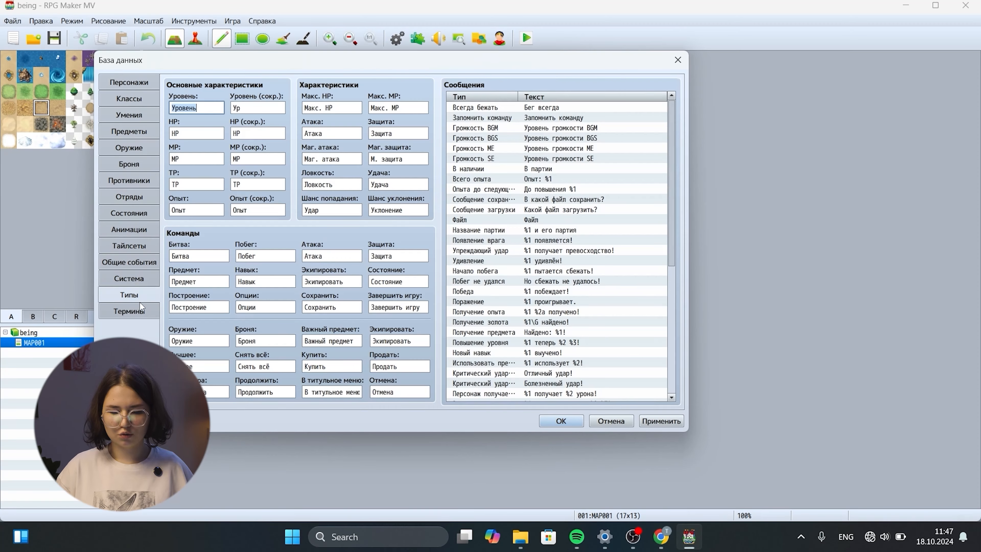
left_click(139, 300)
left_click(130, 311)
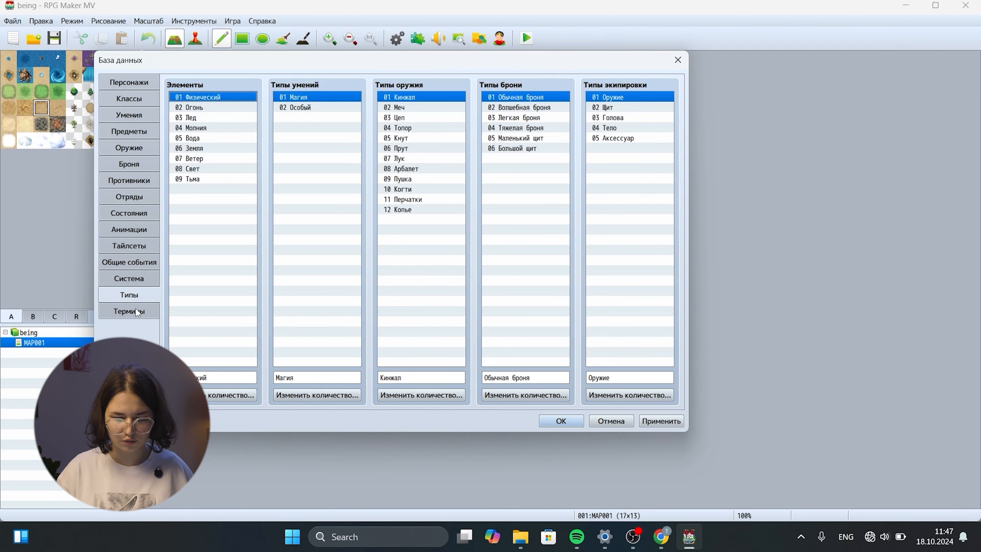
- Return to the system settings, apply the database changes, and close the playtest after checking the title screen
left_click(129, 278)
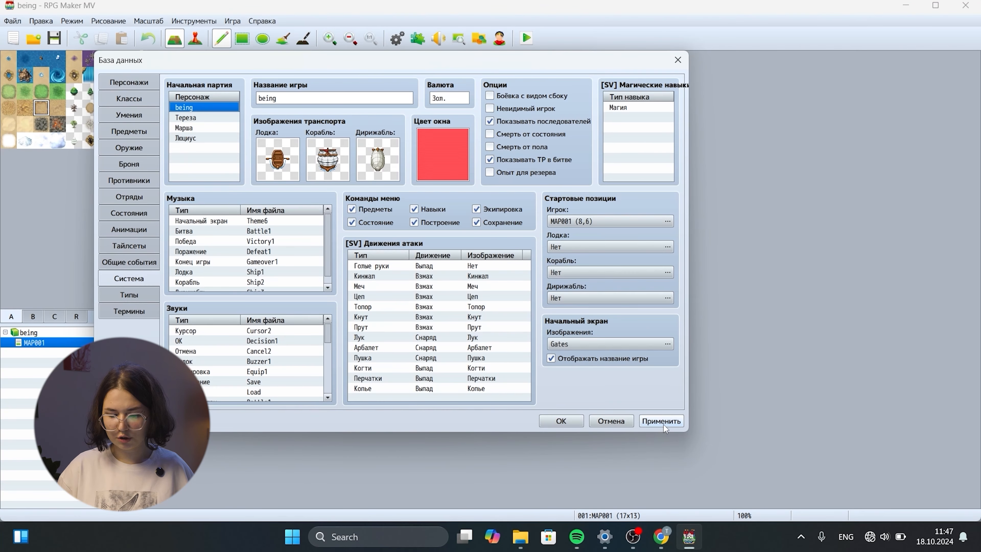
left_click(663, 424)
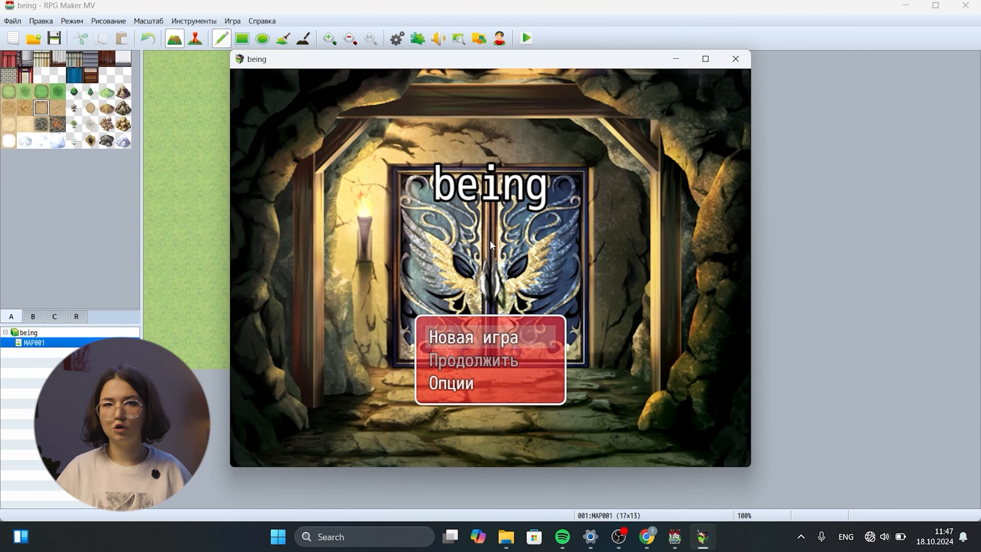
left_click(739, 62)
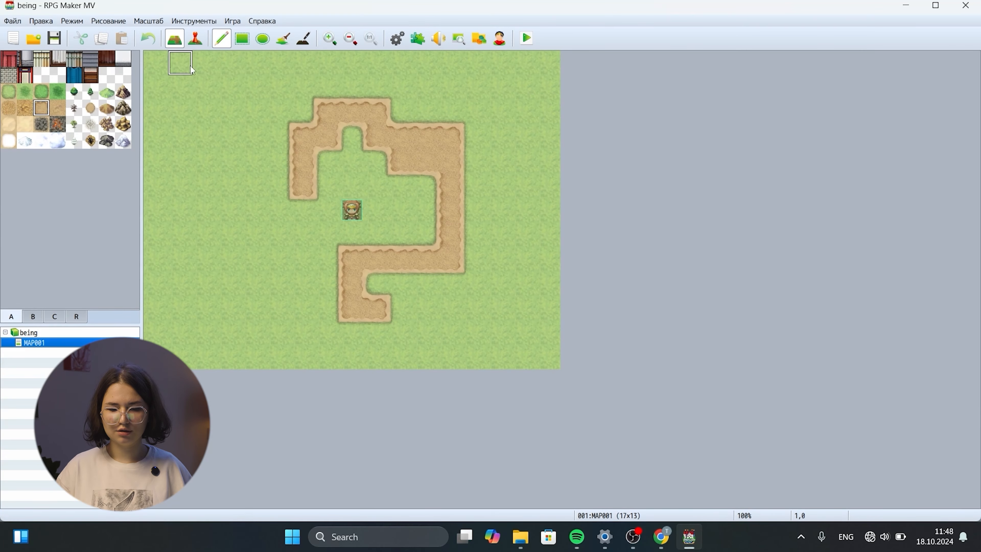
- Switch the map to event editing and start a new event on MAP001 at tile 5,7
left_click(199, 44)
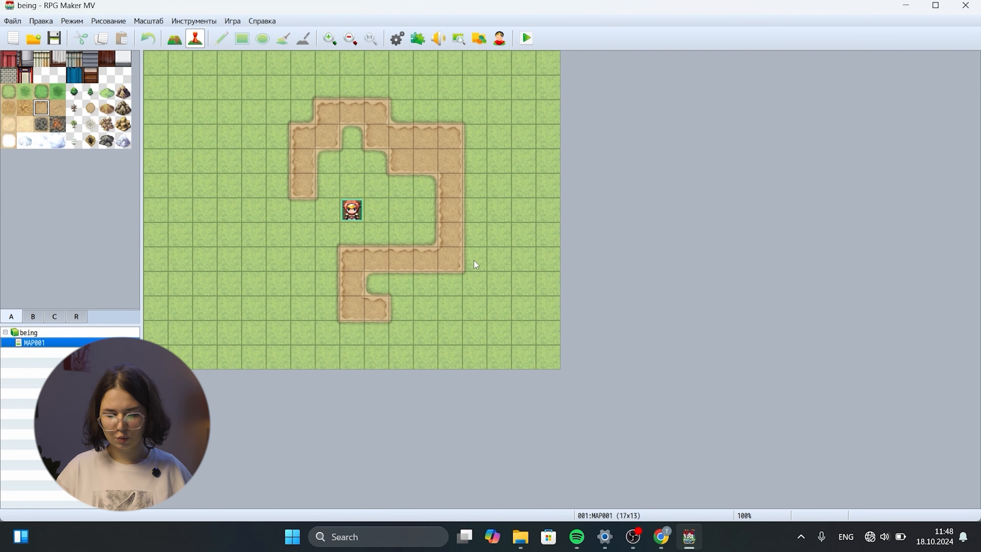
right_click(279, 232)
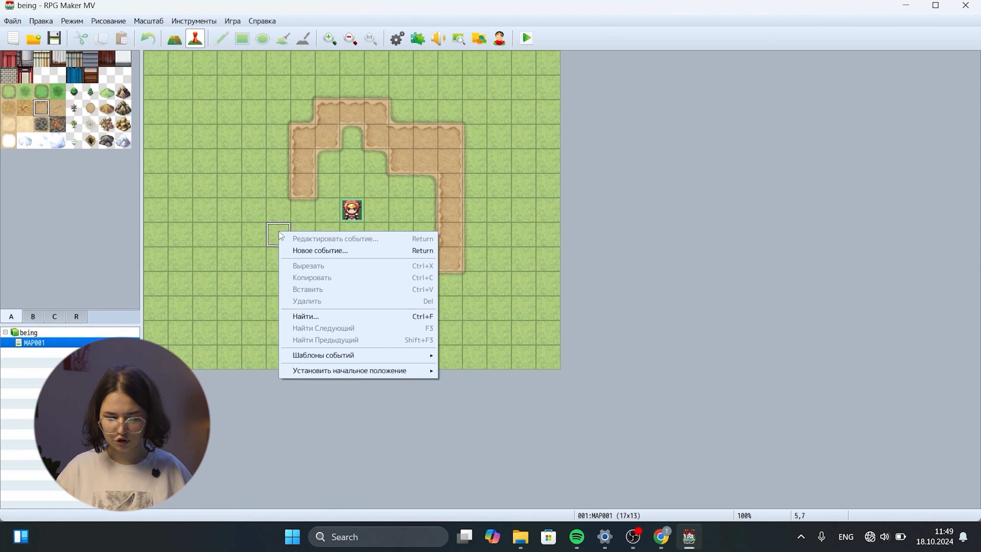
left_click(311, 251)
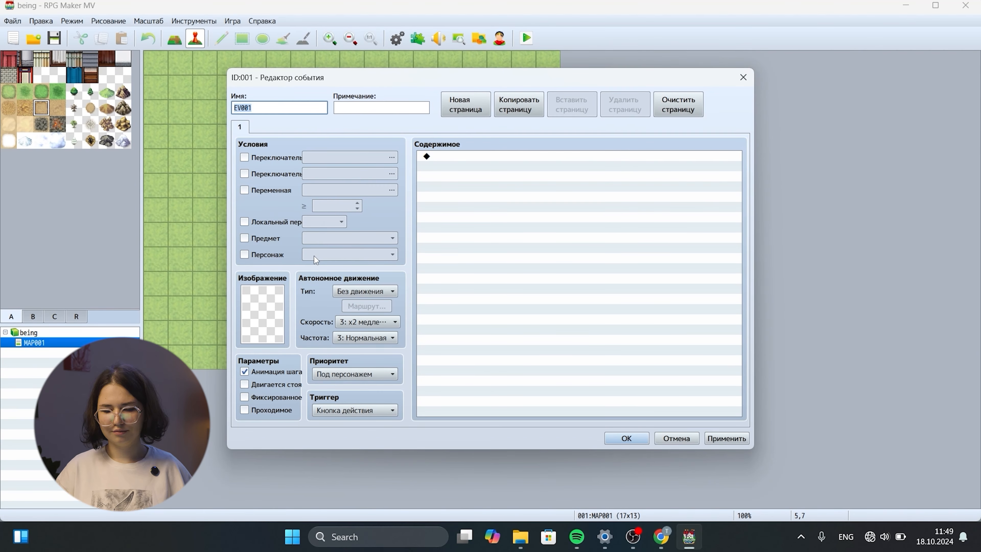
left_click_drag(469, 80, 425, 81)
left_click(244, 107)
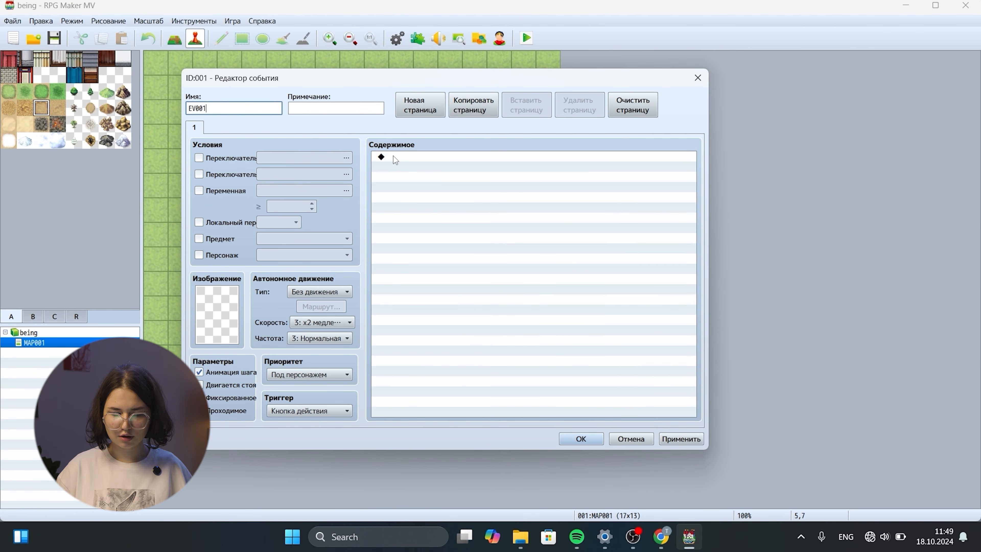
- Start adding a command to the event's contents and look over the three pages of available event commands
right_click(396, 157)
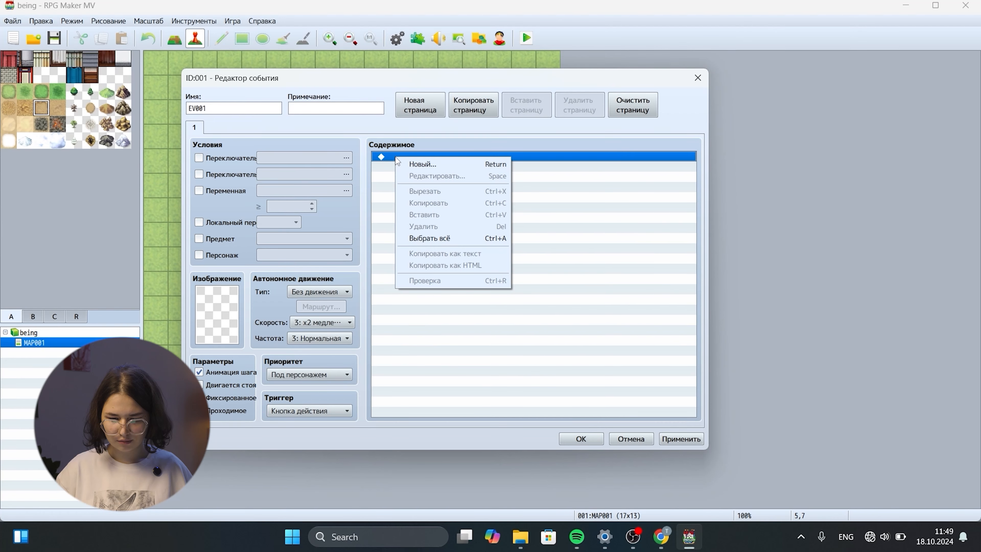
left_click(428, 166)
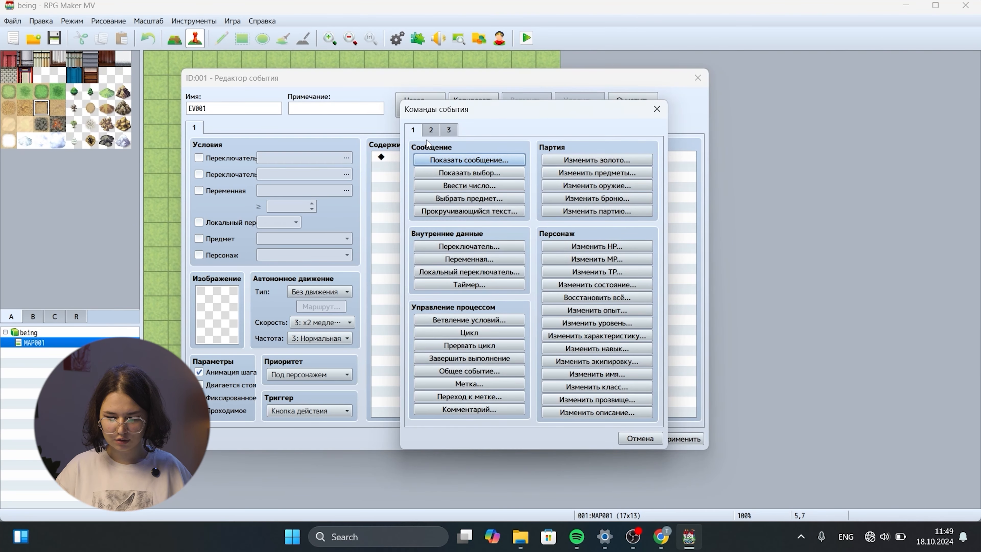
left_click(431, 130)
left_click(448, 130)
left_click(431, 130)
left_click(413, 131)
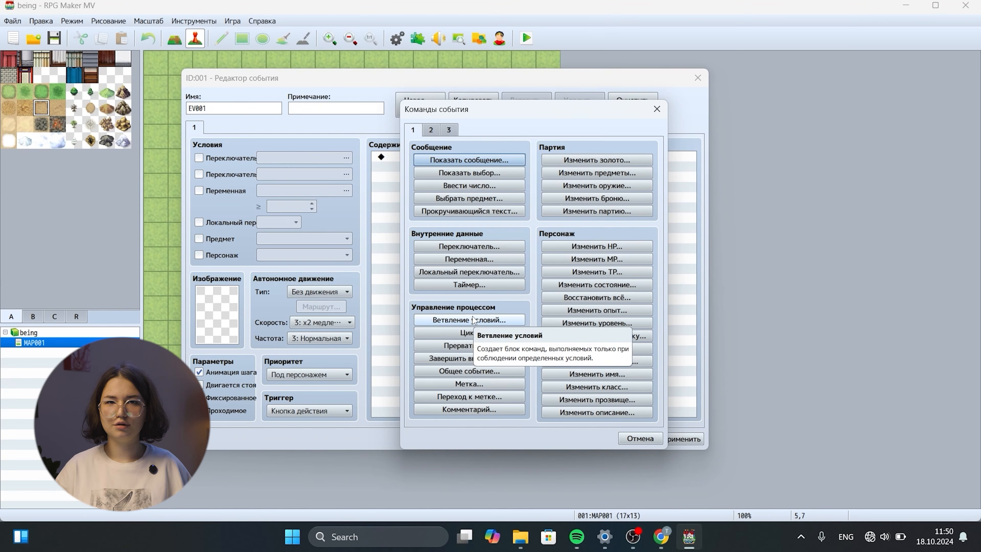
left_click(432, 130)
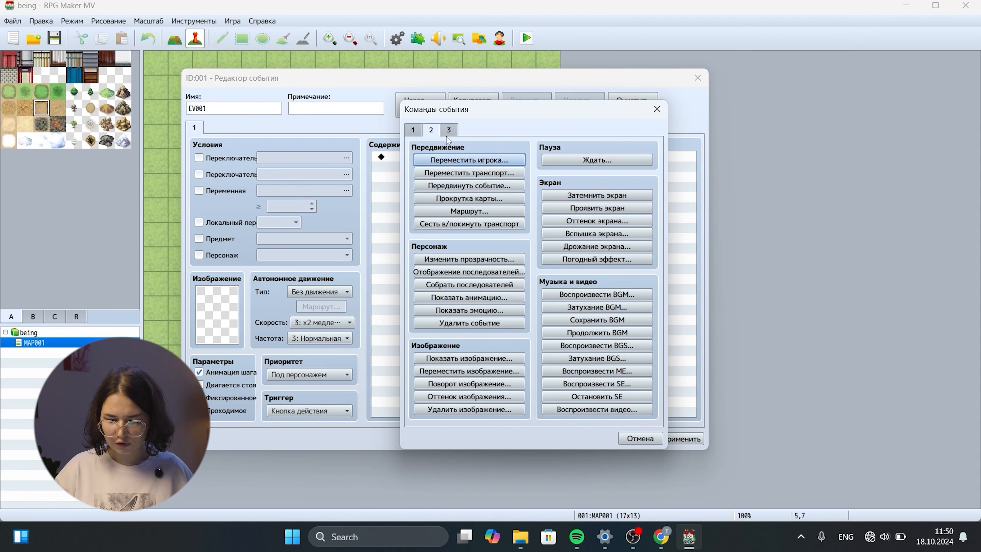
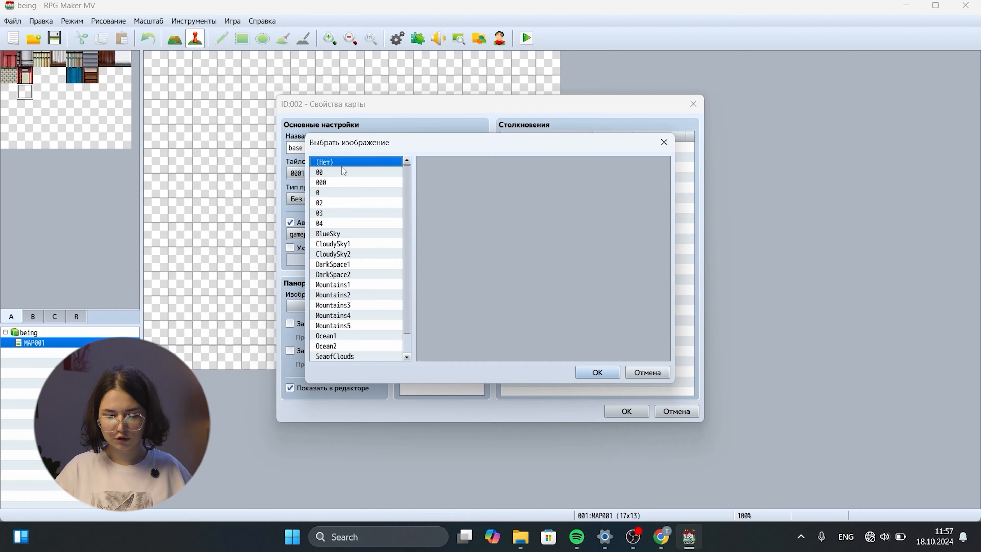
- Set the base map's parallax background image to 000 and apply the map properties
left_click(340, 169)
left_click(334, 183)
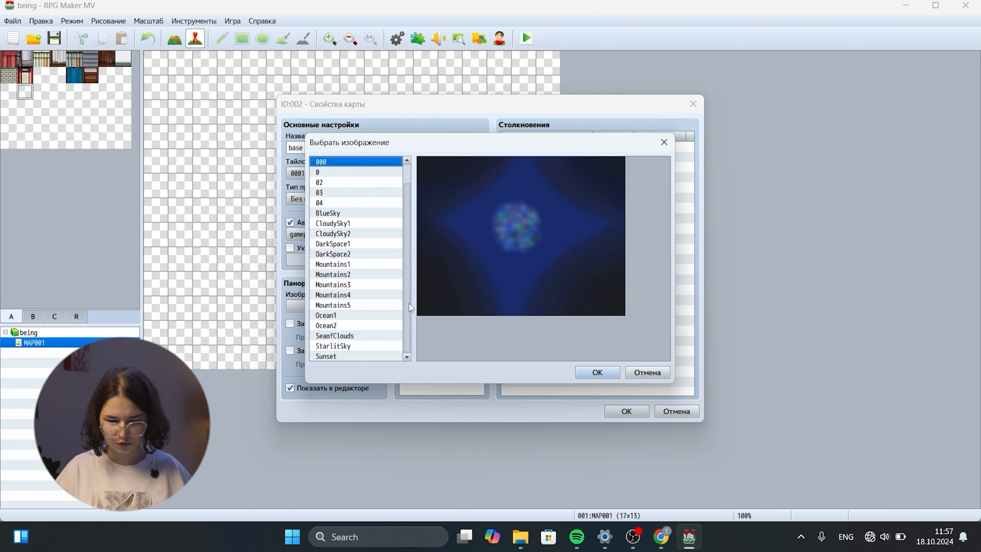
left_click(597, 372)
left_click(626, 411)
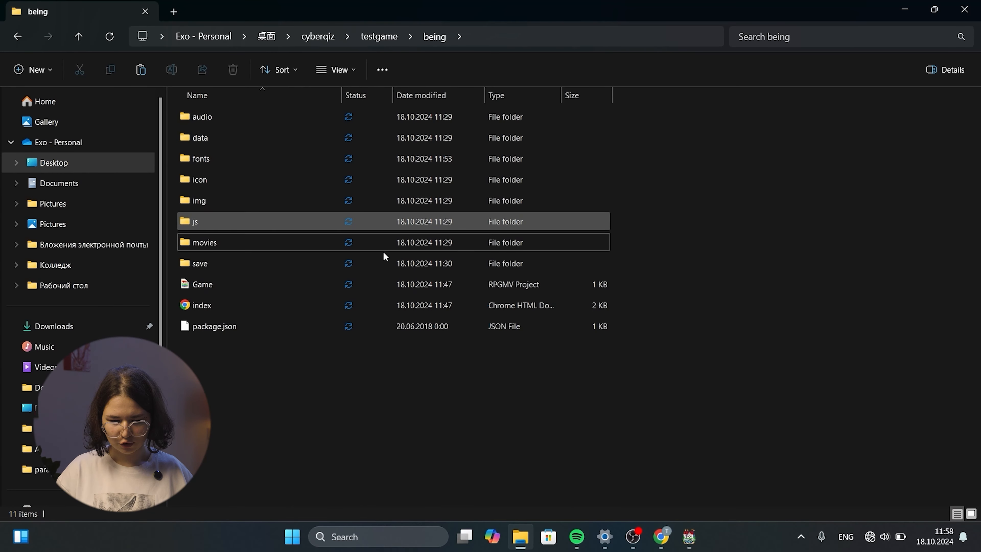
- Switch to File Explorer and go through the being project's subfolders, from audio down to save
left_click(263, 120)
left_click(226, 159)
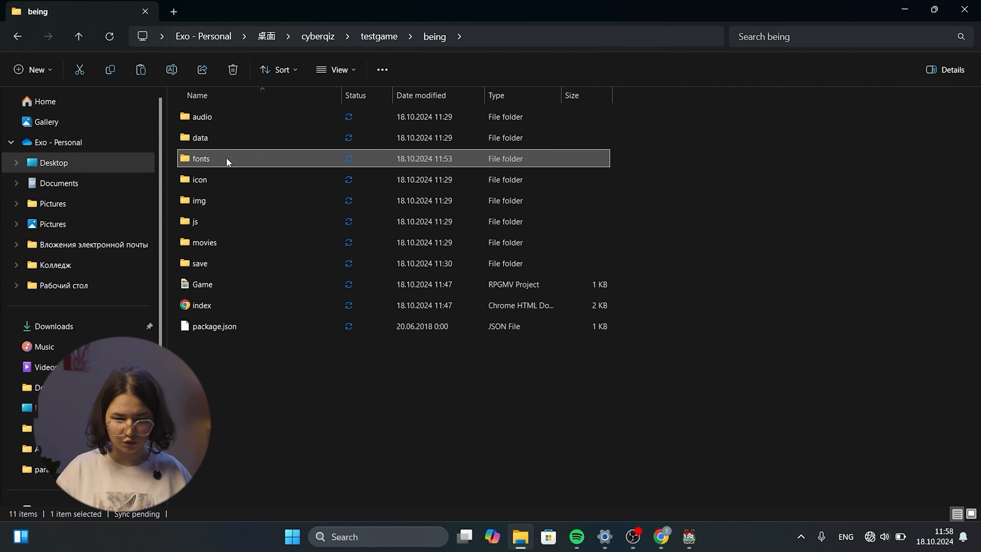
left_click(212, 184)
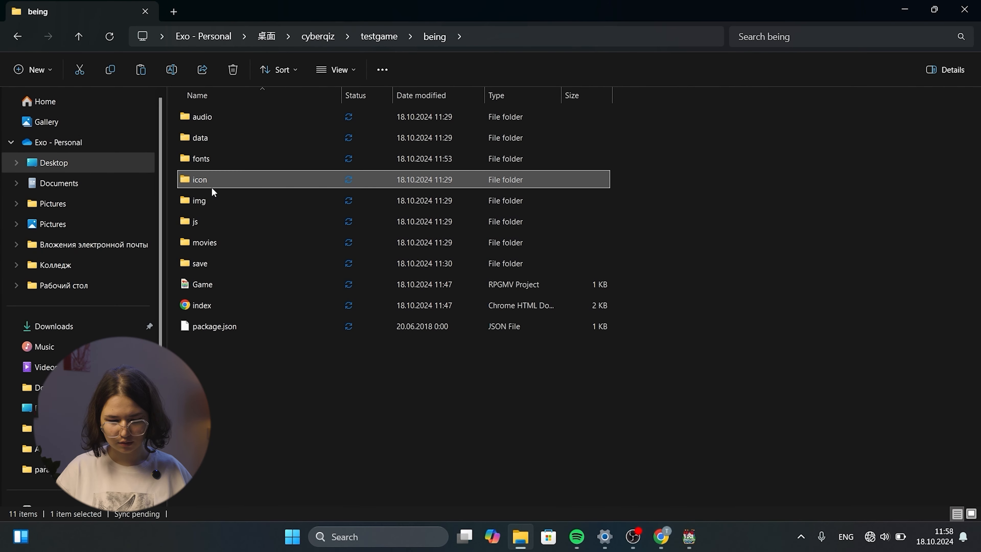
left_click(208, 202)
left_click(203, 221)
left_click(200, 242)
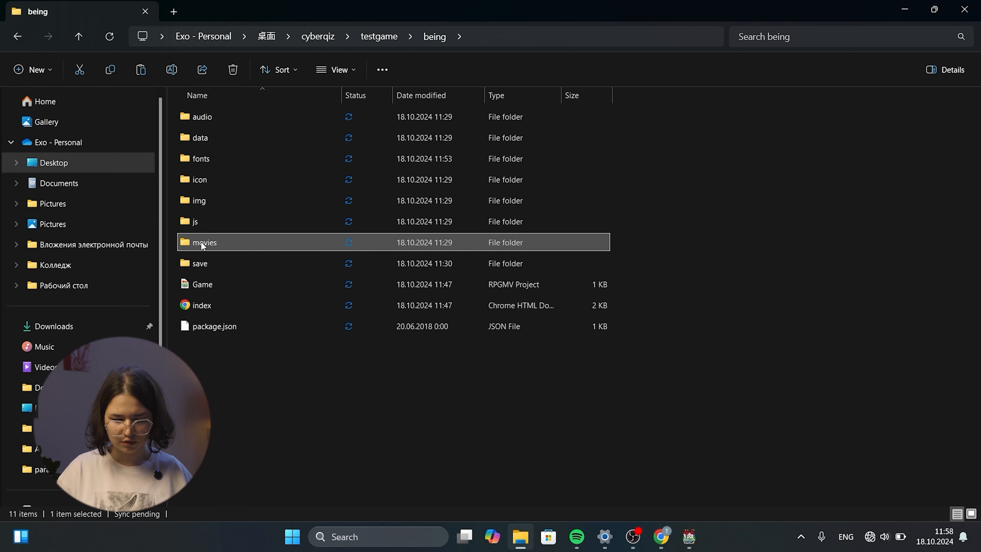
left_click(201, 263)
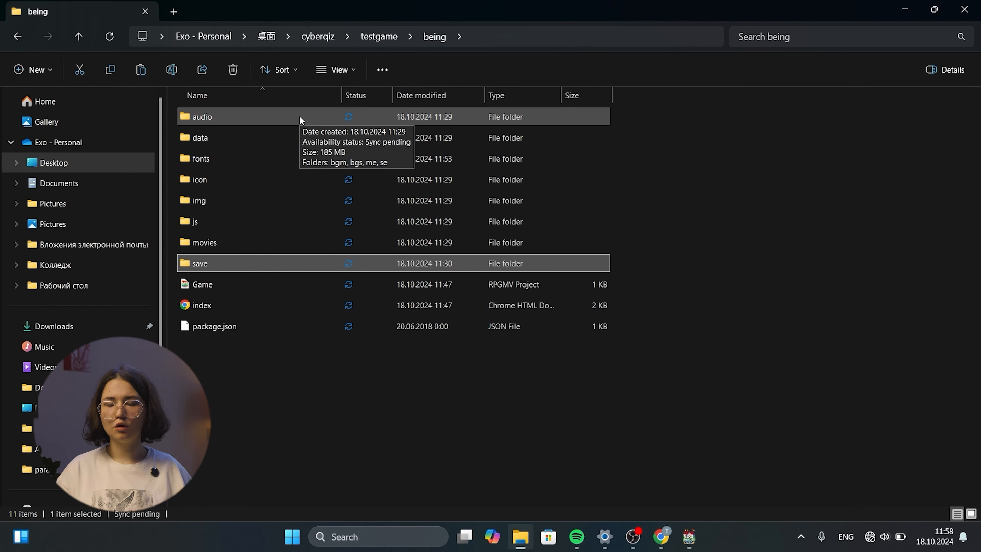
- Review the audio, fonts, icon and img folders of the project one by one
left_click(269, 117)
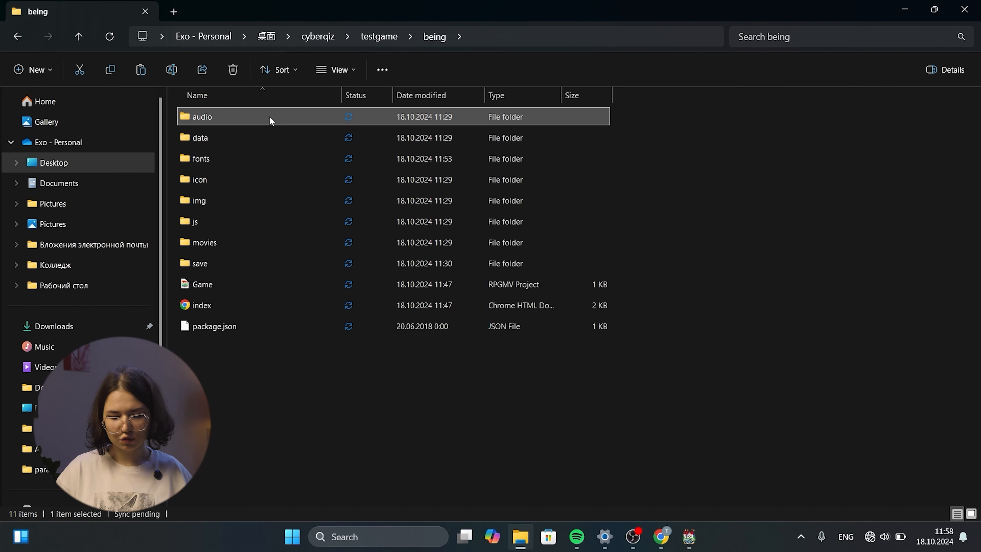
mouse_move(237, 159)
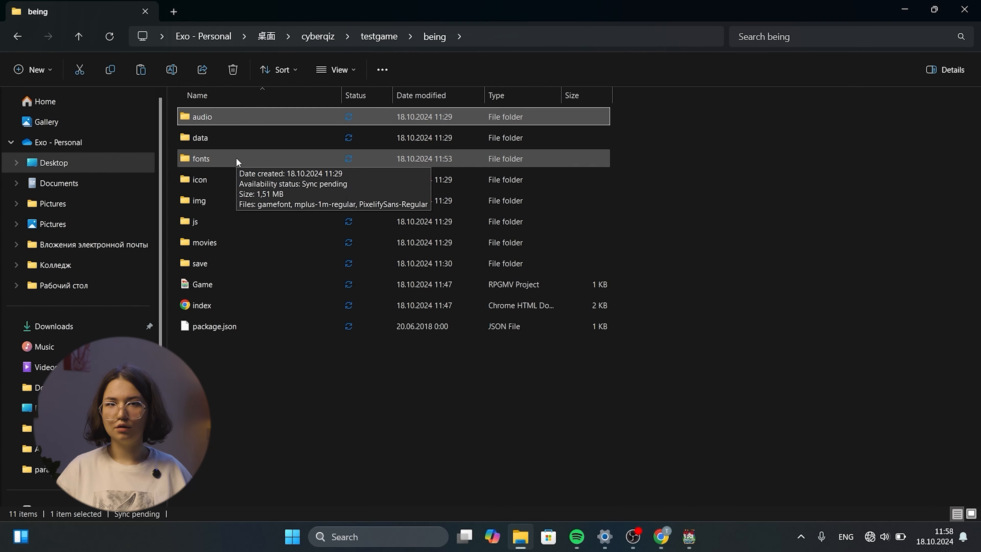
left_click(236, 159)
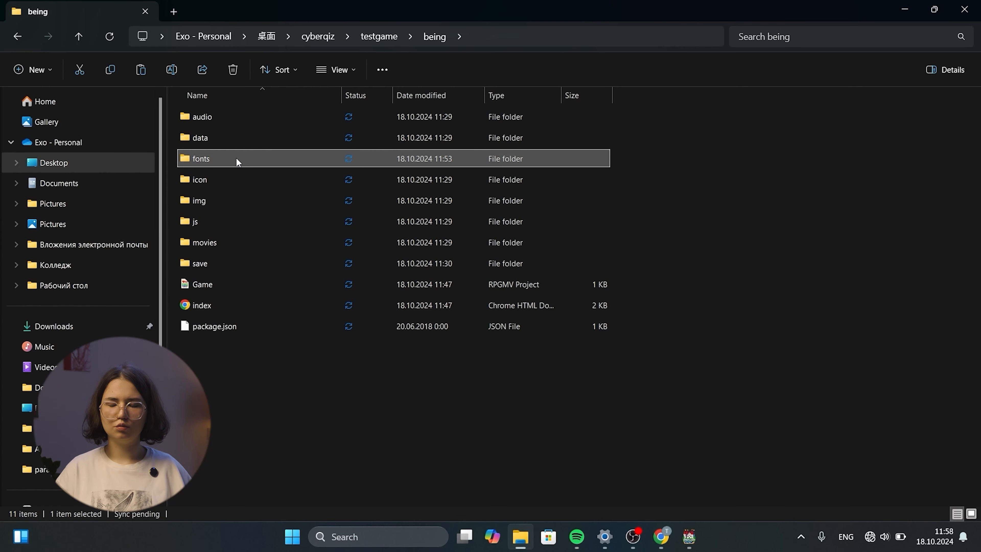
left_click(221, 183)
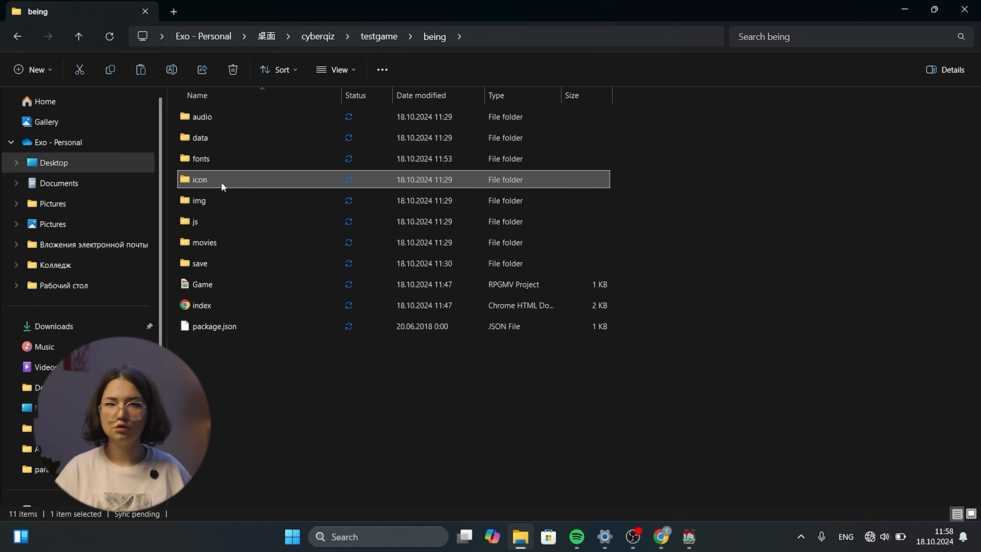
left_click(218, 202)
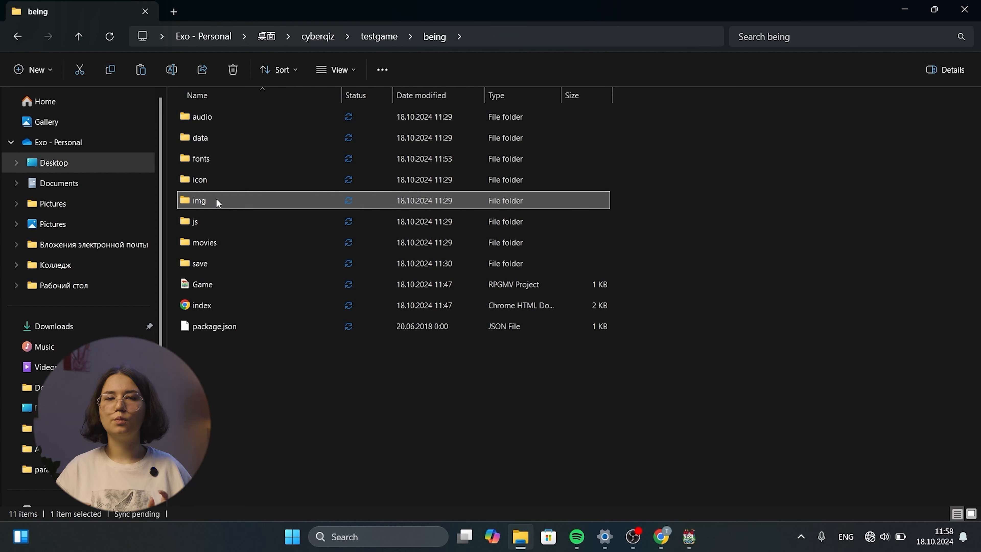
left_click(220, 245)
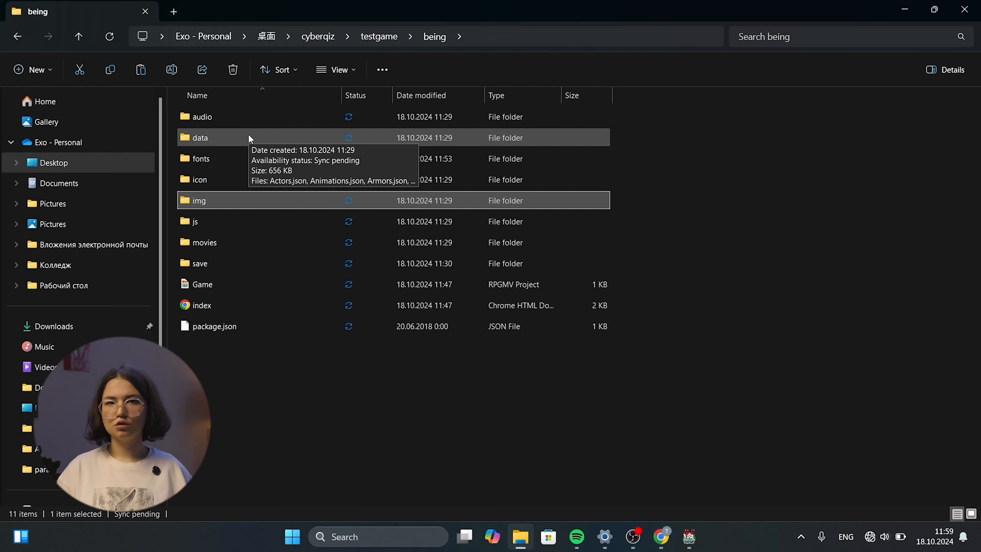
- Open the parallaxes folder inside img and examine the background images stored there
double_click(216, 201)
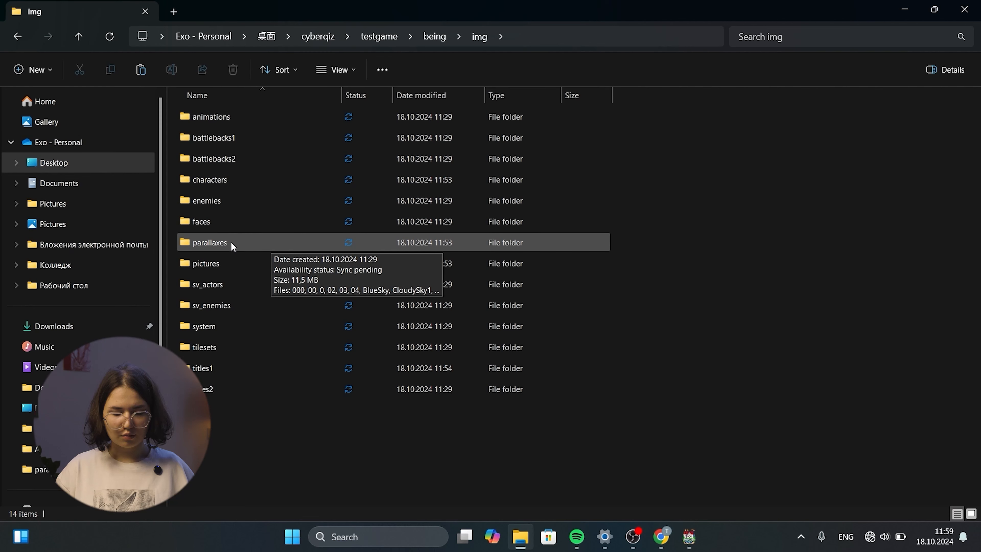
double_click(224, 248)
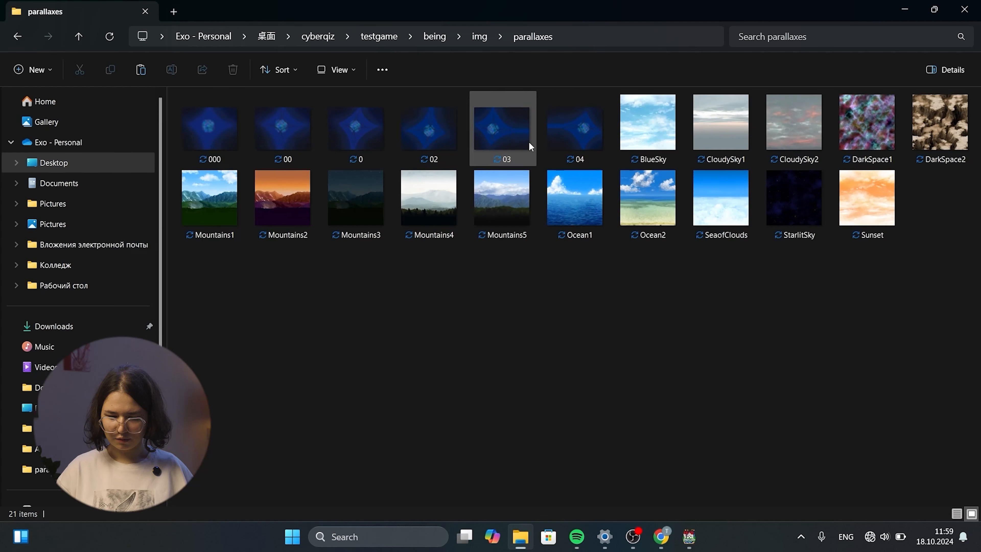
mouse_move(529, 142)
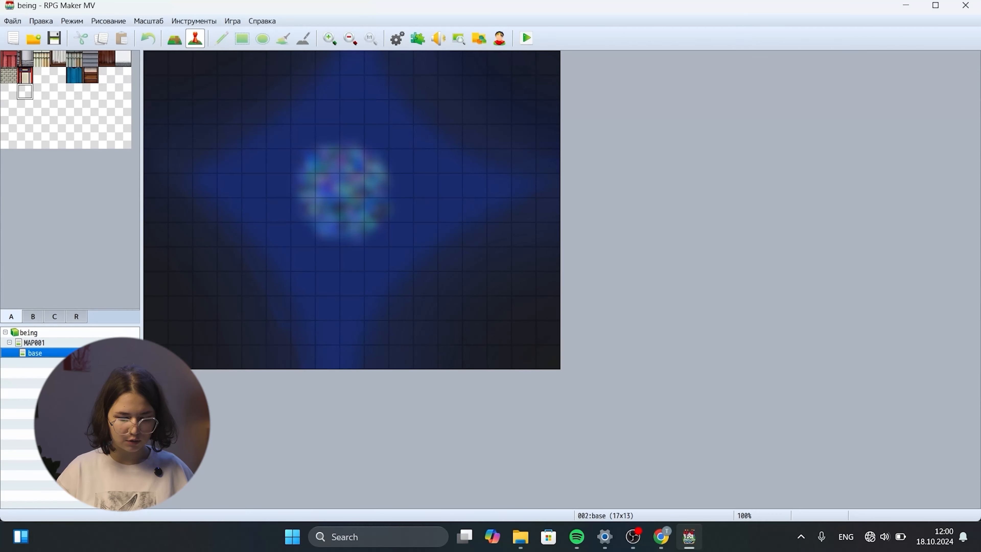
- Check the base map's properties in RPG Maker MV, then return to the project's folder in File Explorer
right_click(131, 354)
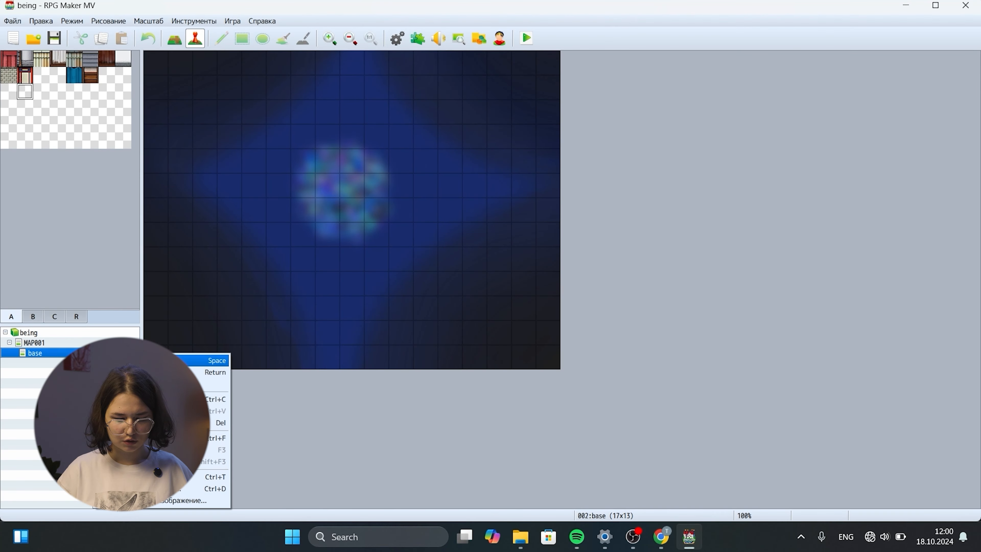
left_click(162, 360)
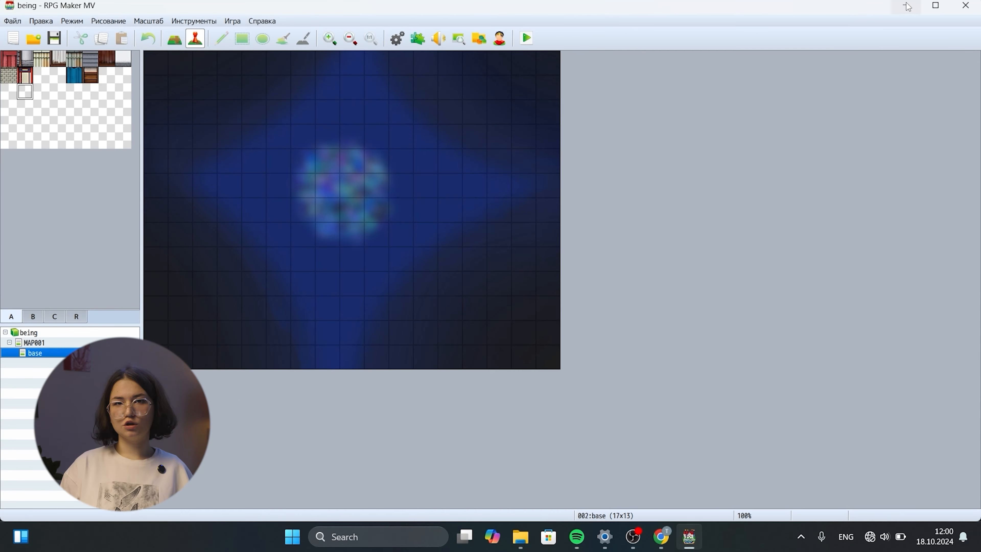
left_click(907, 7)
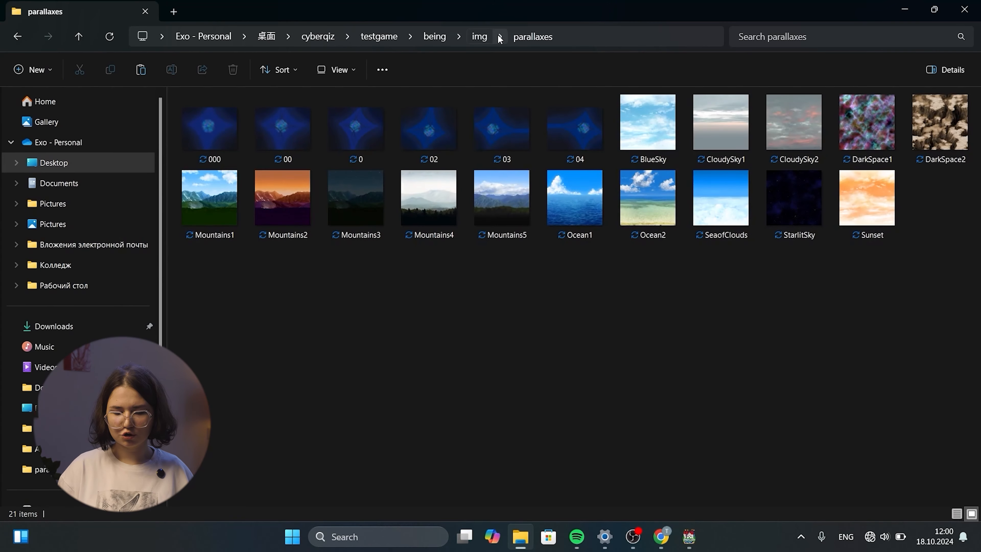
- Open the characters folder in img, examine the Actor1 sprite sheet up close, and open the Actor0 sprite
left_click(479, 37)
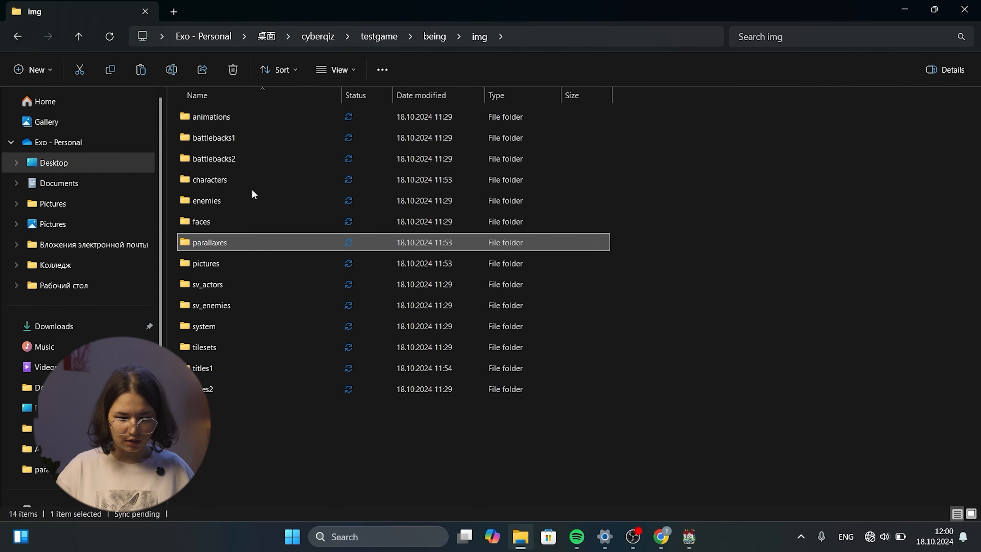
double_click(260, 179)
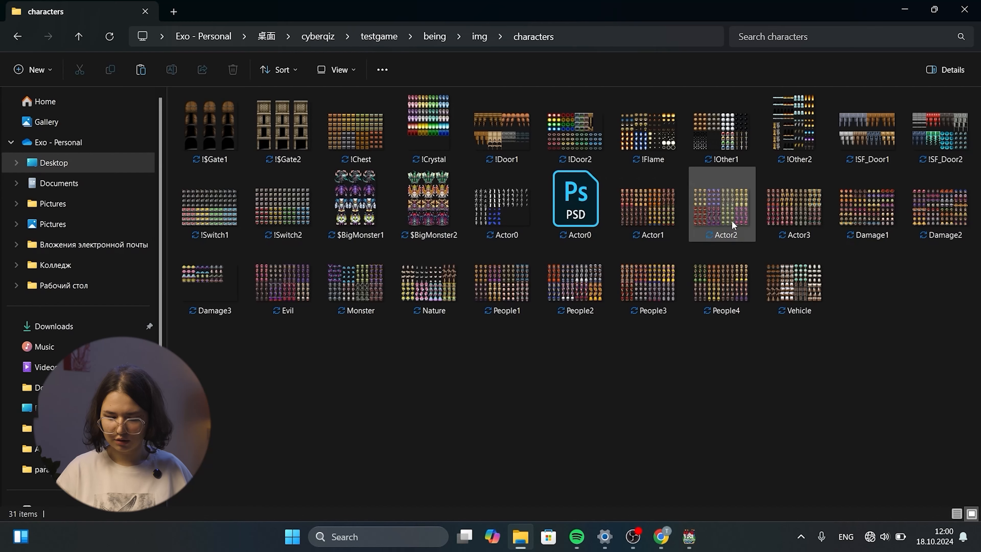
double_click(668, 196)
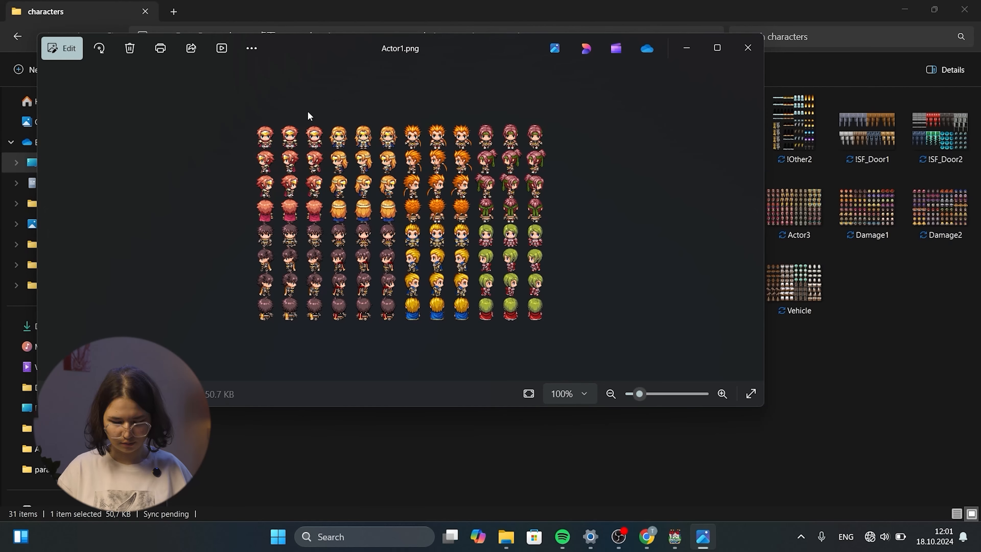
scroll(307, 112, "up", 5)
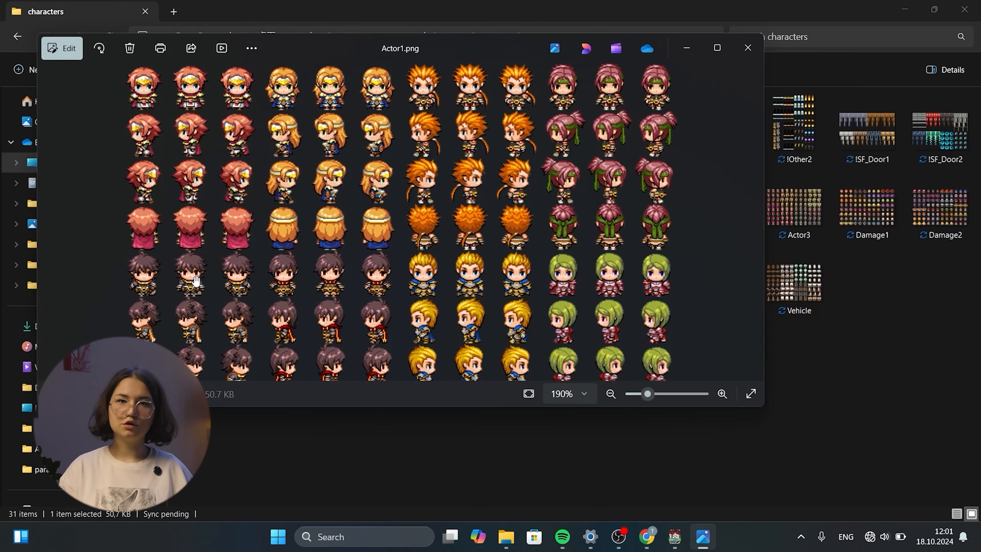
left_click(749, 45)
double_click(517, 195)
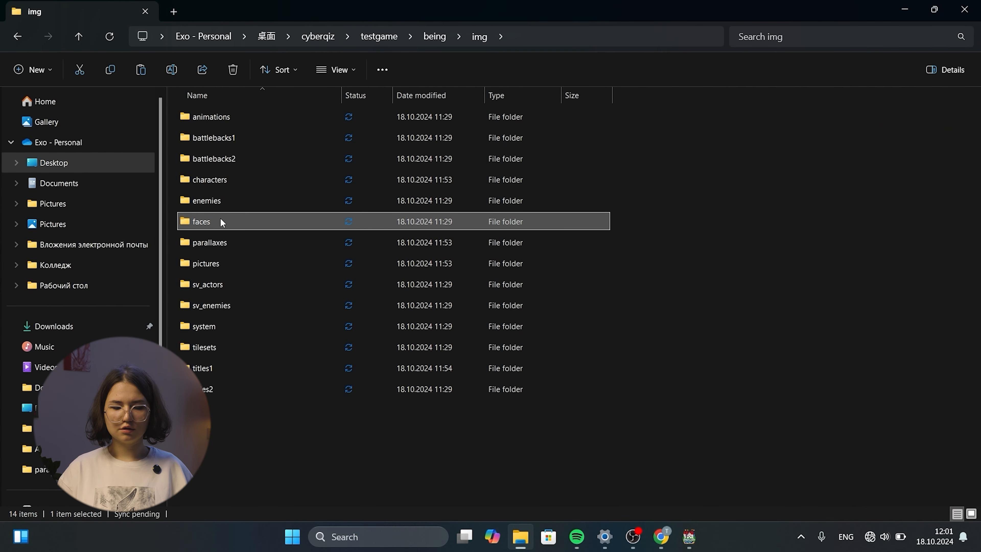
- Open the faces folder and view the Actor1 face set image
double_click(221, 221)
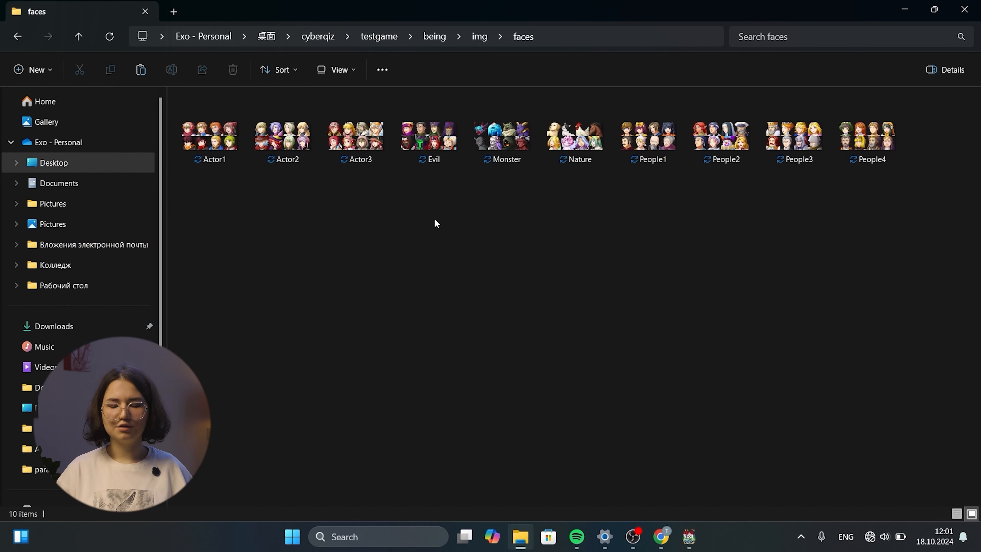
double_click(224, 151)
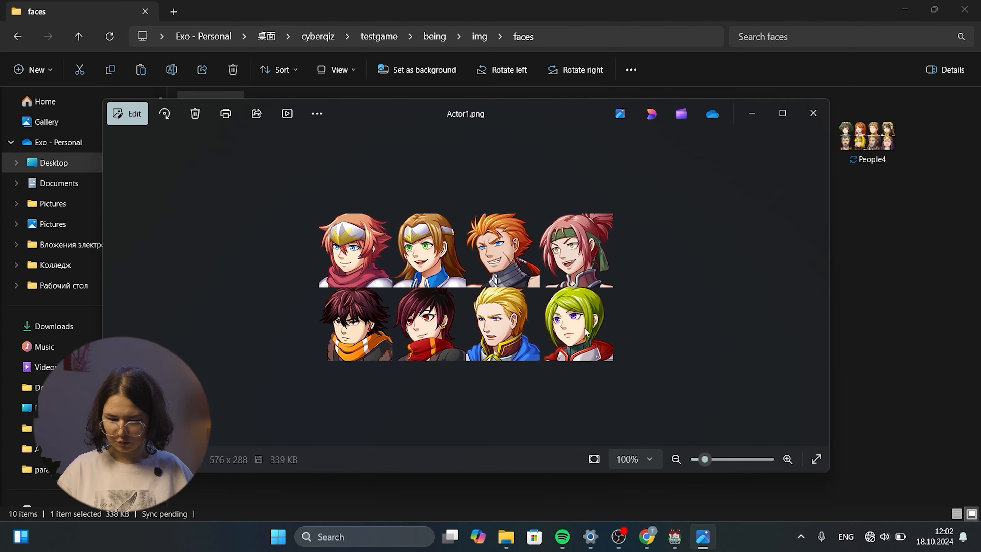
left_click(814, 109)
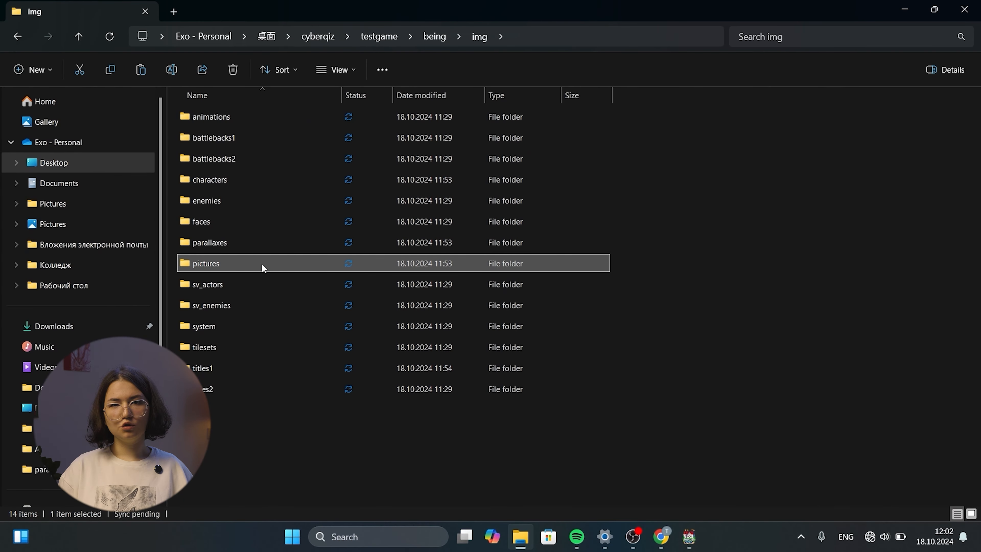
- Look over the images in the pictures folder and in the system folder of img
double_click(261, 264)
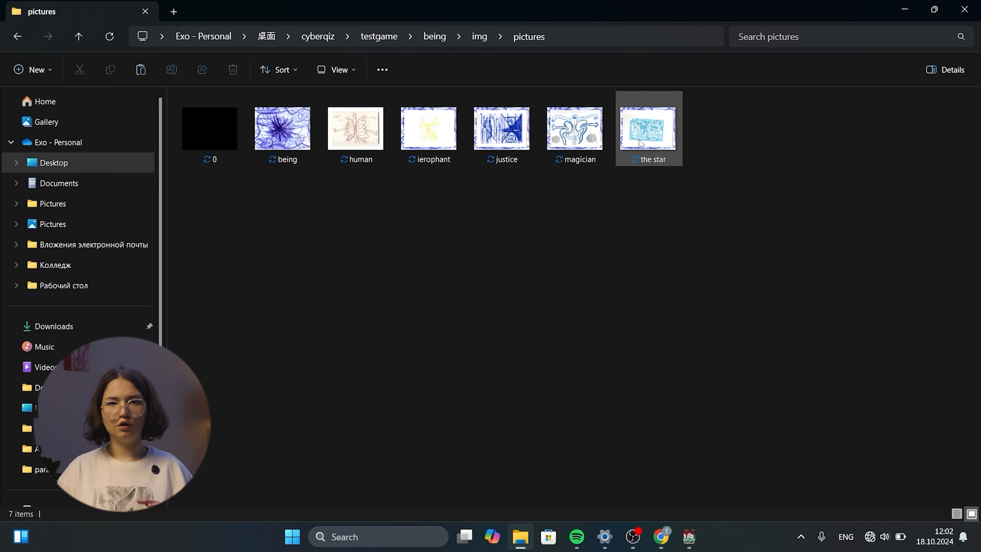
mouse_move(639, 143)
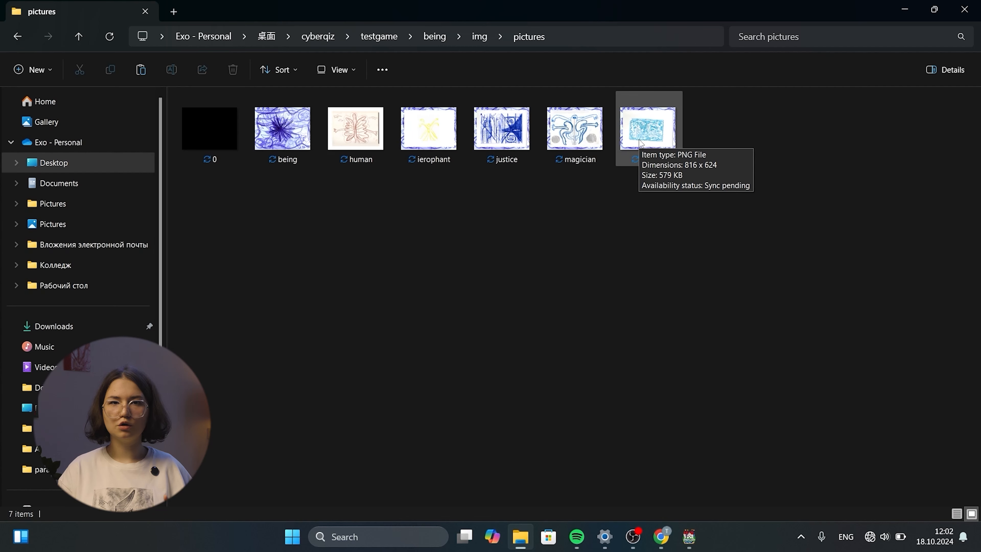
left_click(480, 36)
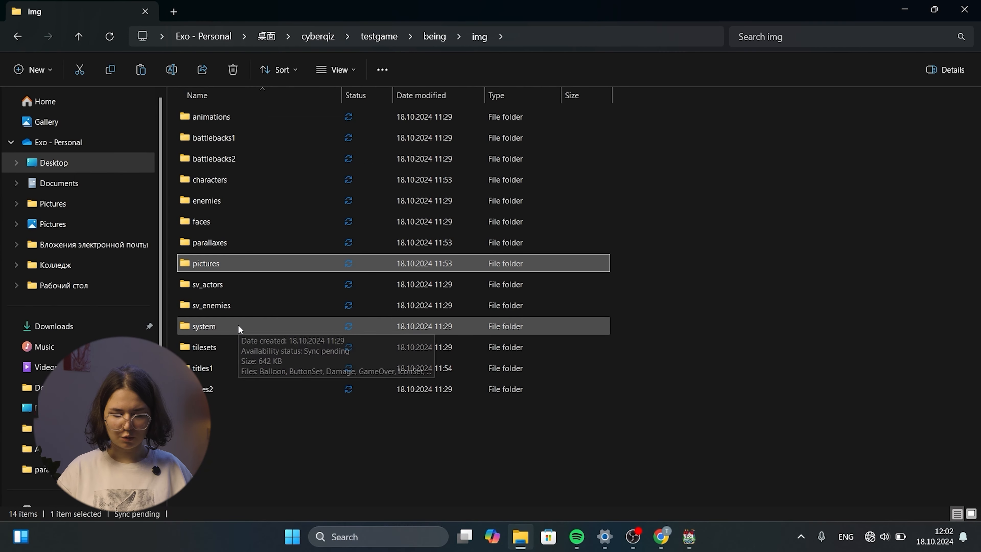
double_click(229, 326)
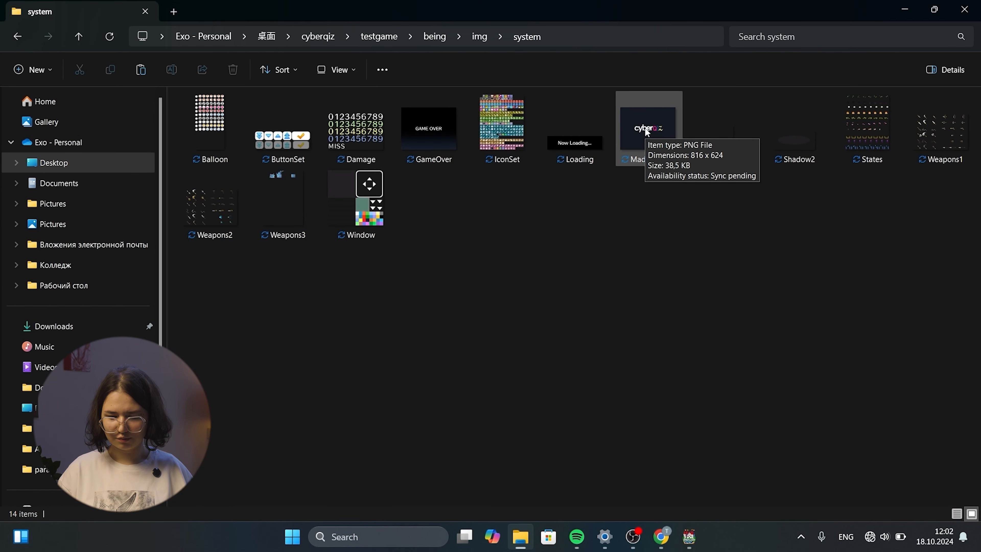
- Open the tilesets folder in img, show its files as extra large icons, and look through the tileset images
left_click(482, 37)
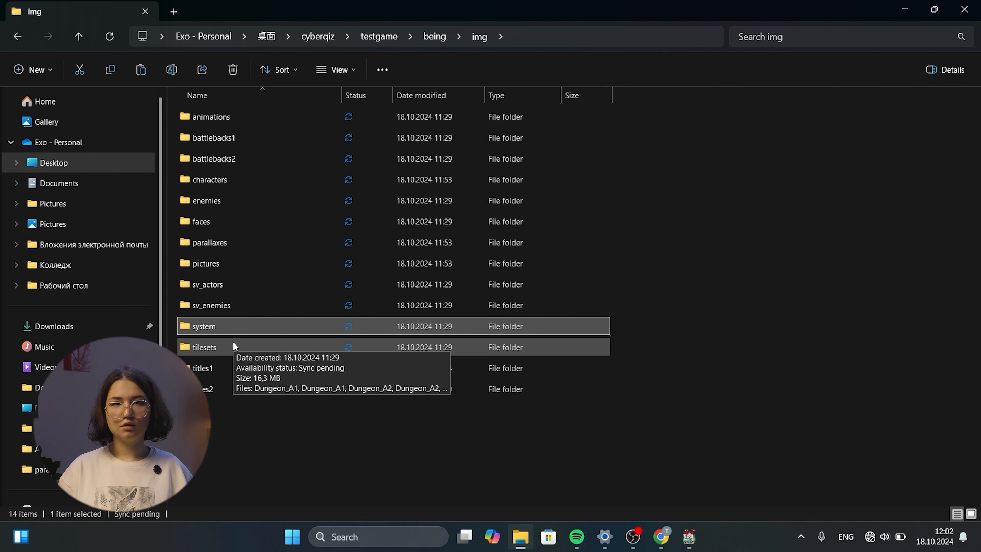
left_click(234, 347)
double_click(234, 347)
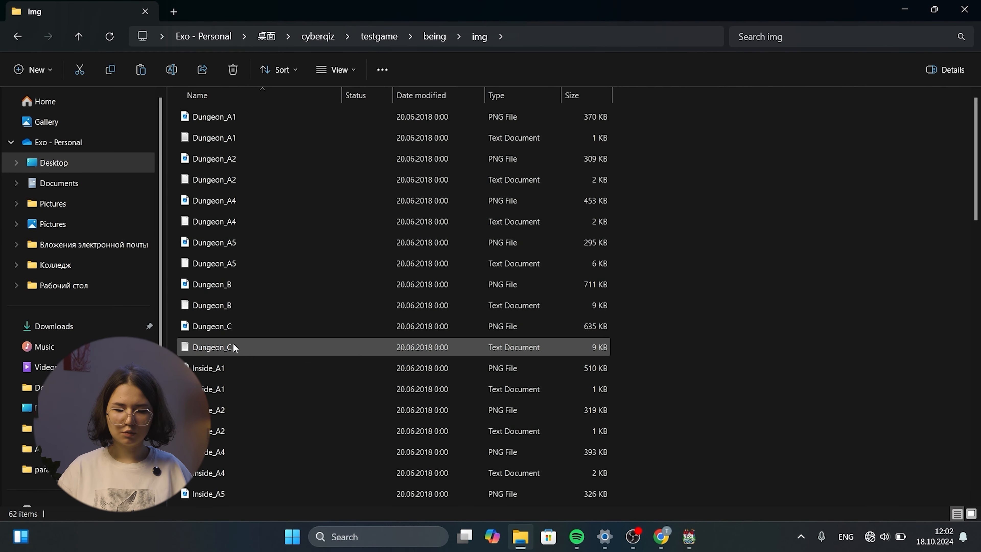
right_click(667, 189)
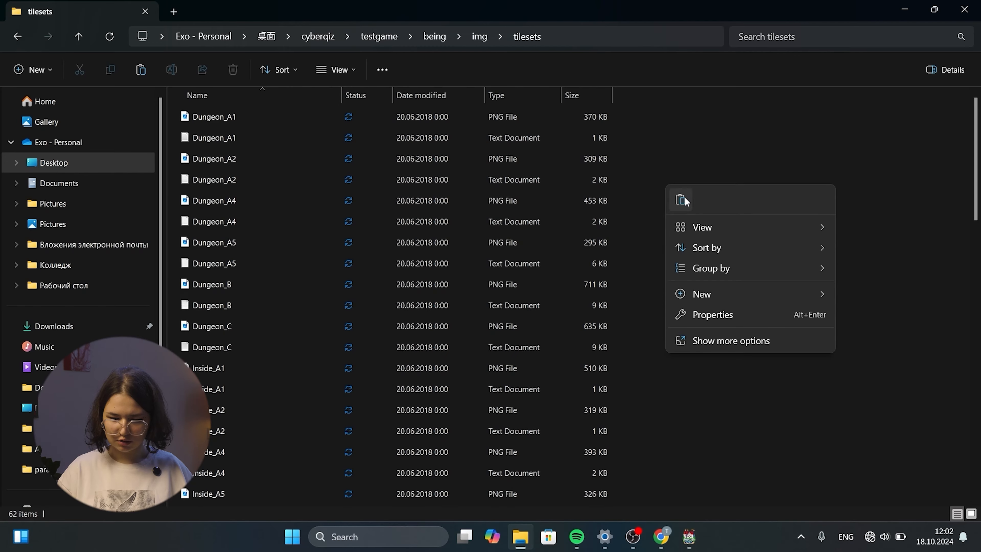
mouse_move(698, 226)
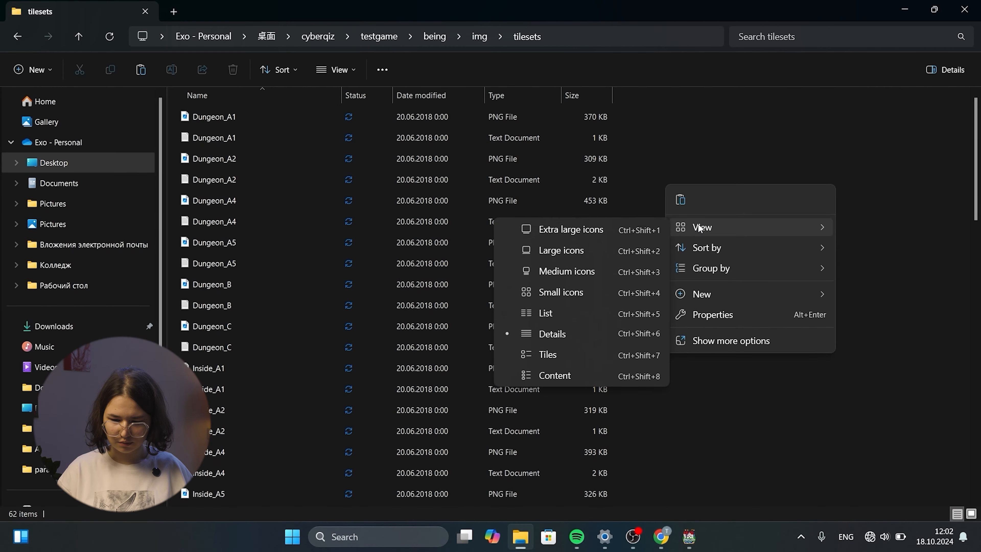
left_click(648, 227)
scroll(595, 295, "down", 10)
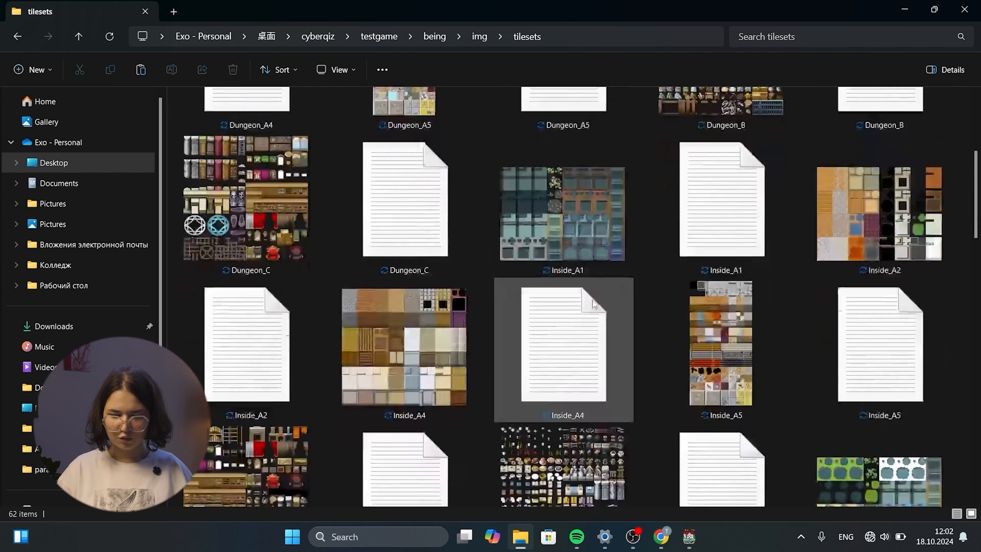
scroll(592, 299, "down", 8)
- Return to the being project folder and open its audio folder
left_click(435, 36)
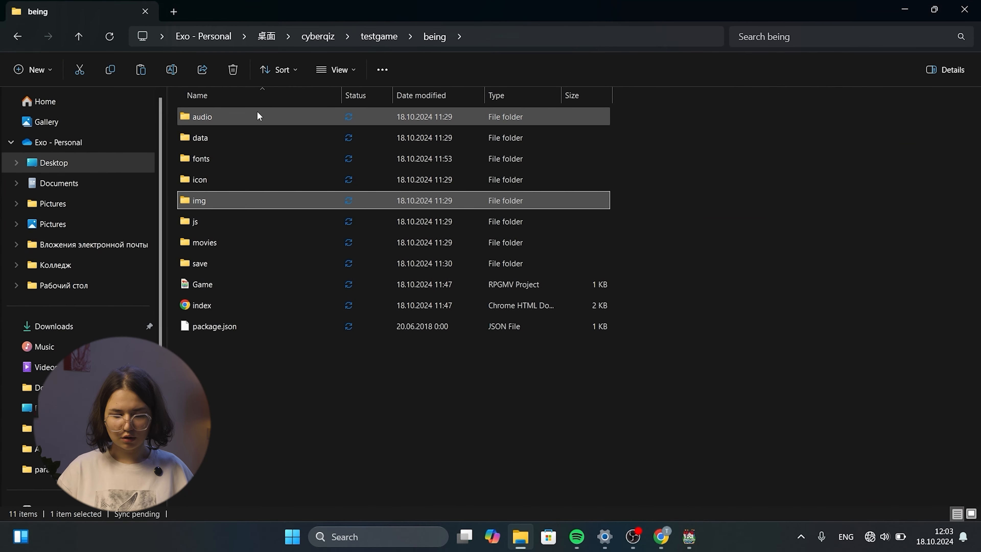
double_click(247, 118)
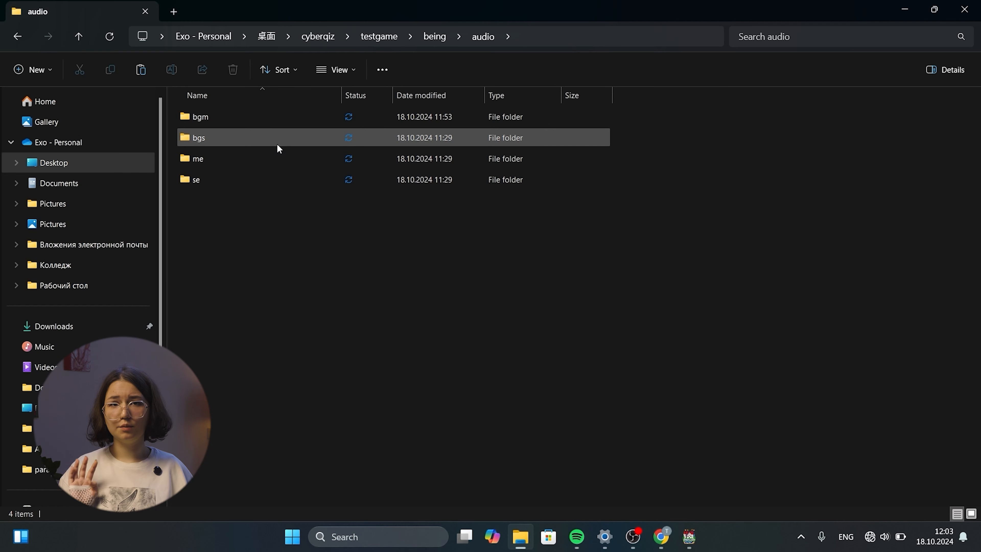
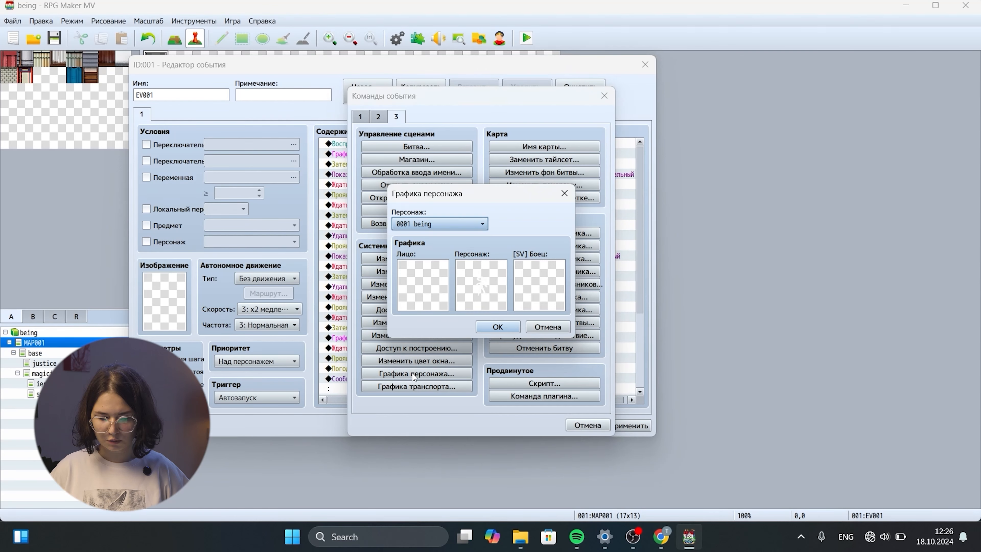
- Insert a Change Actor Graphic command for being in event EV001 with the character sprite set to none
left_click(453, 228)
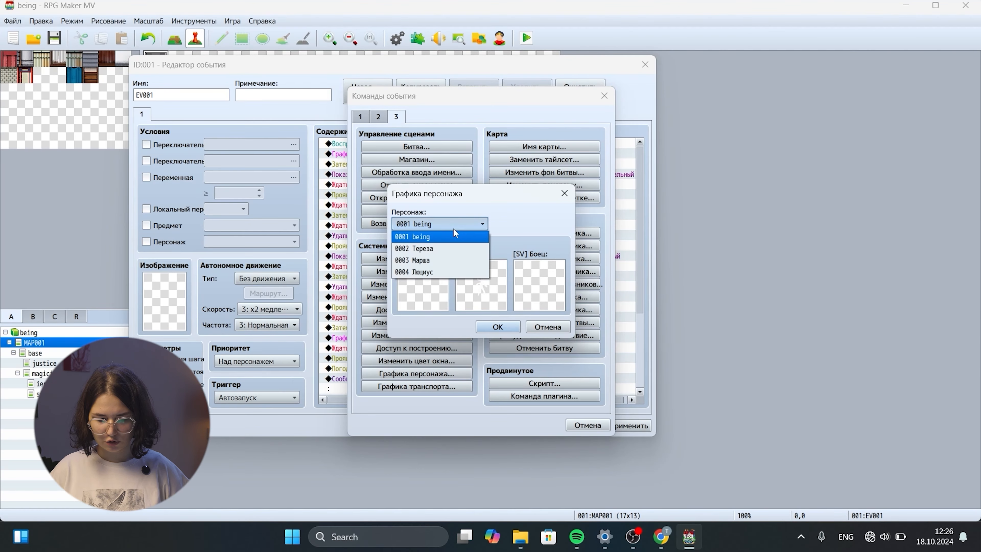
left_click(455, 226)
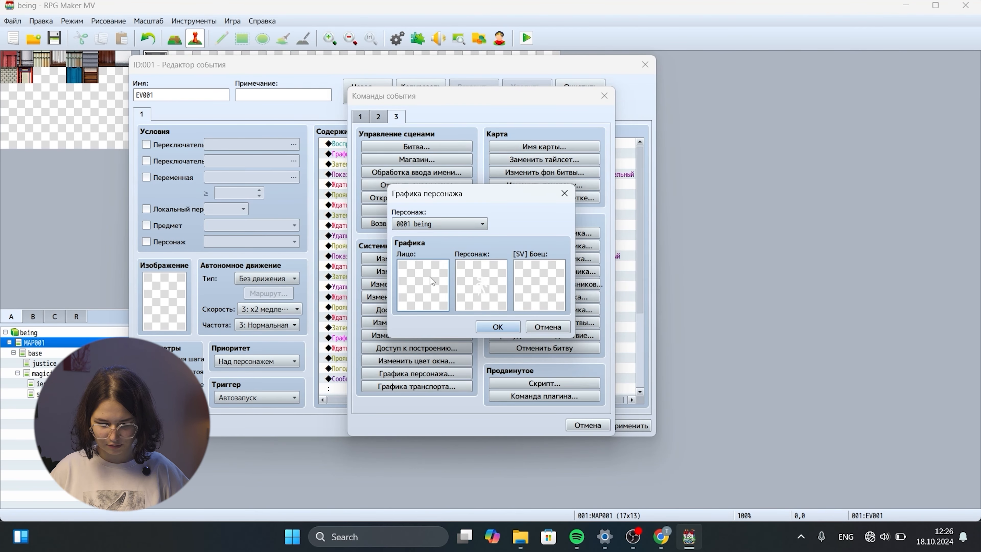
double_click(481, 285)
left_click(328, 162)
left_click(608, 376)
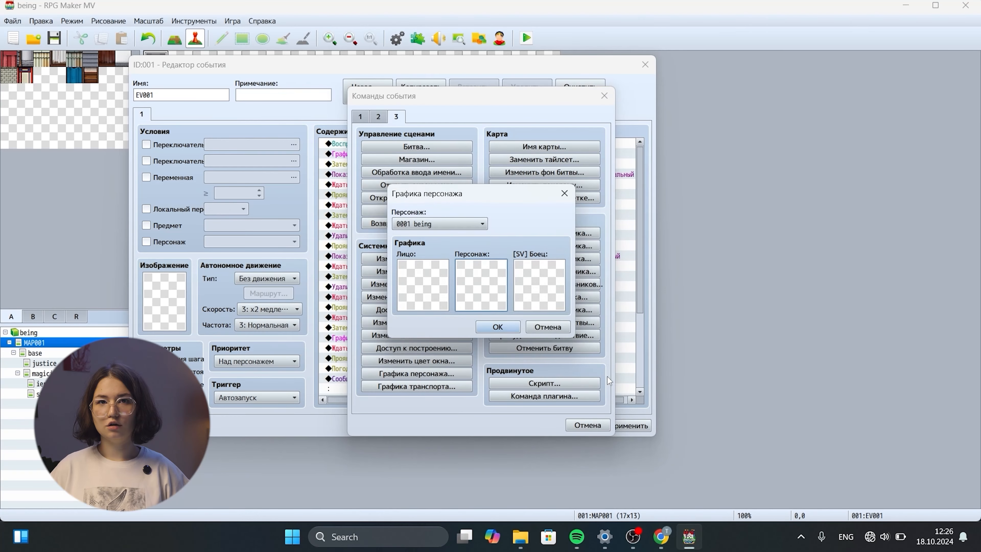
key("Return")
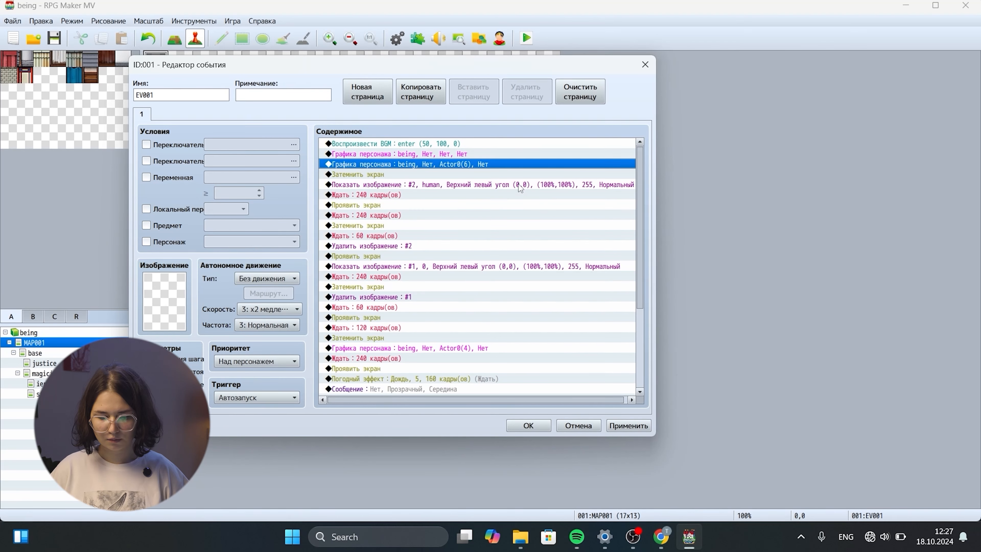
- Edit the second Change Actor Graphic command in EV001 to use the first figure in the lower row of Actor0
right_click(499, 169)
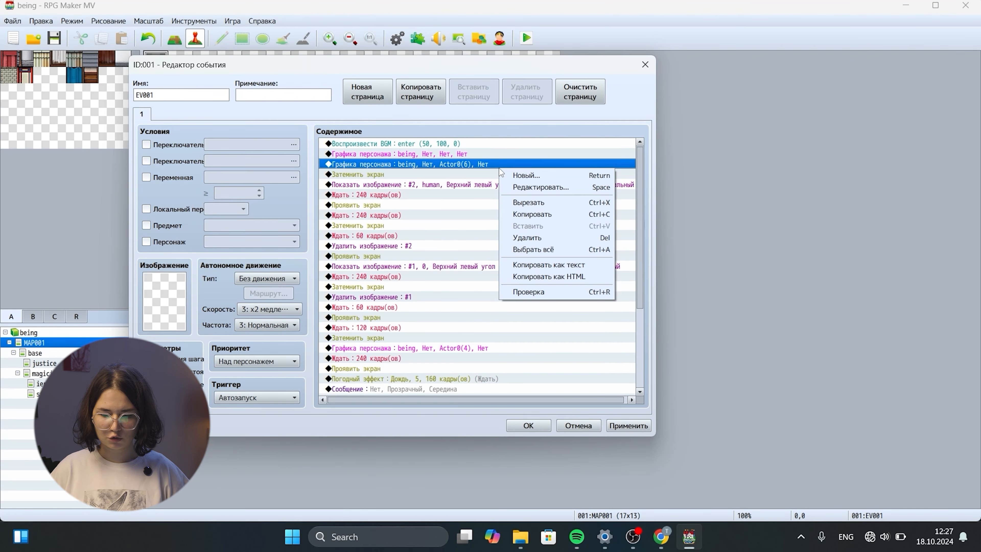
left_click(525, 189)
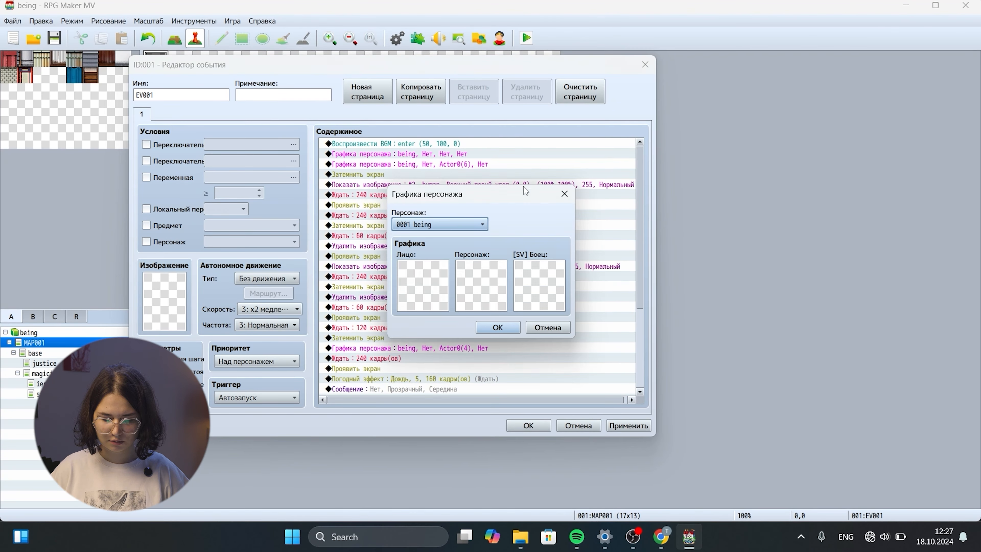
double_click(471, 277)
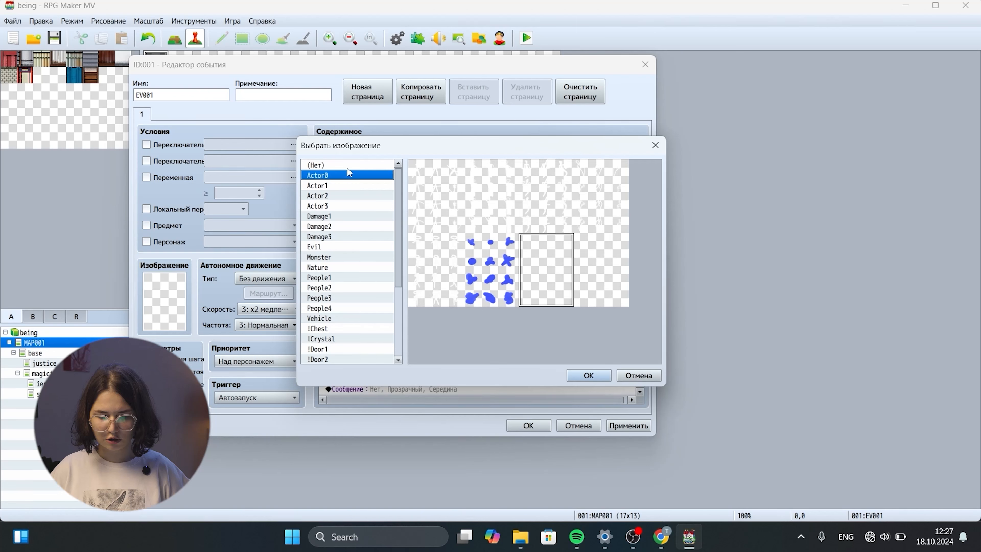
left_click(346, 166)
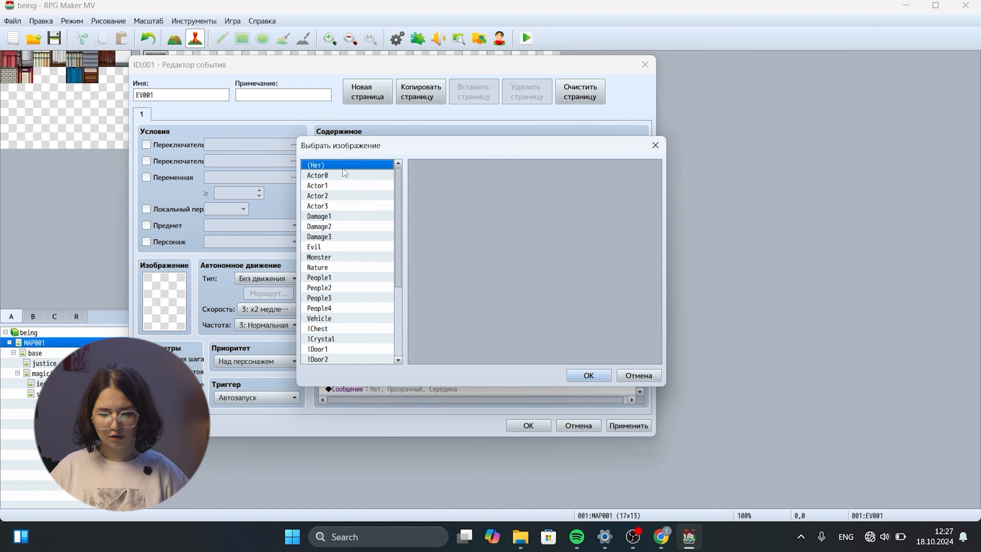
left_click(339, 176)
left_click(432, 263)
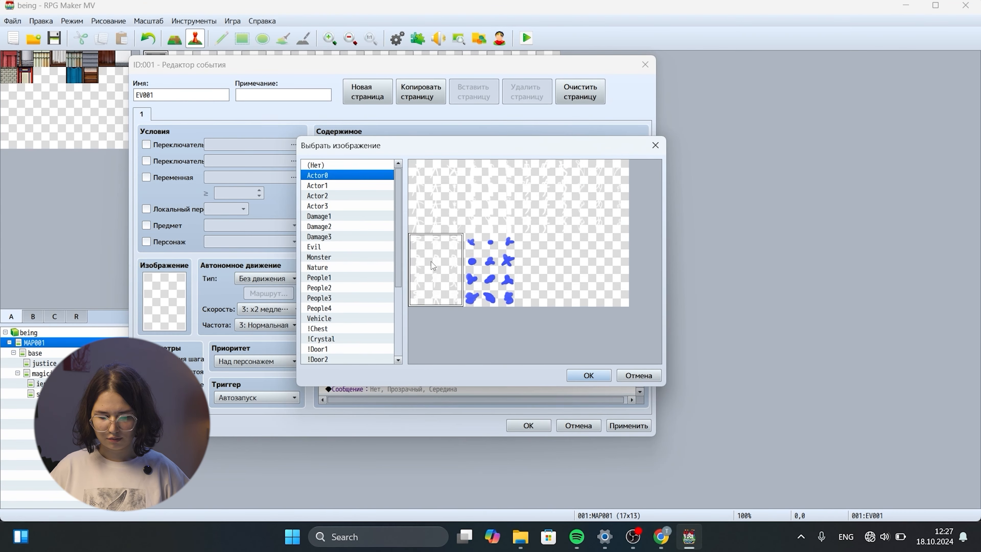
left_click(590, 375)
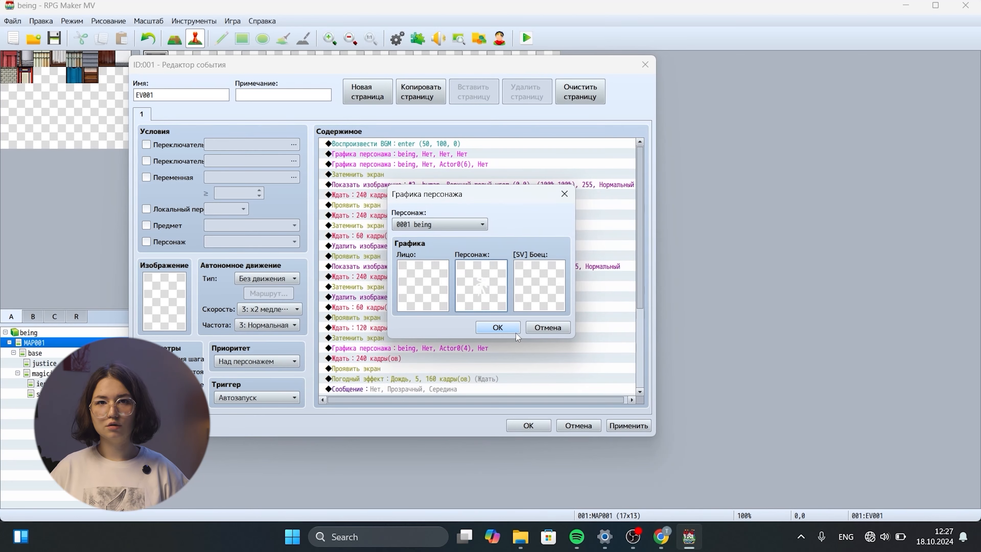
left_click(516, 329)
- Delete the Change Actor Graphic command with the Actor0 sprite that precedes the first Fadeout Screen command
key("Delete")
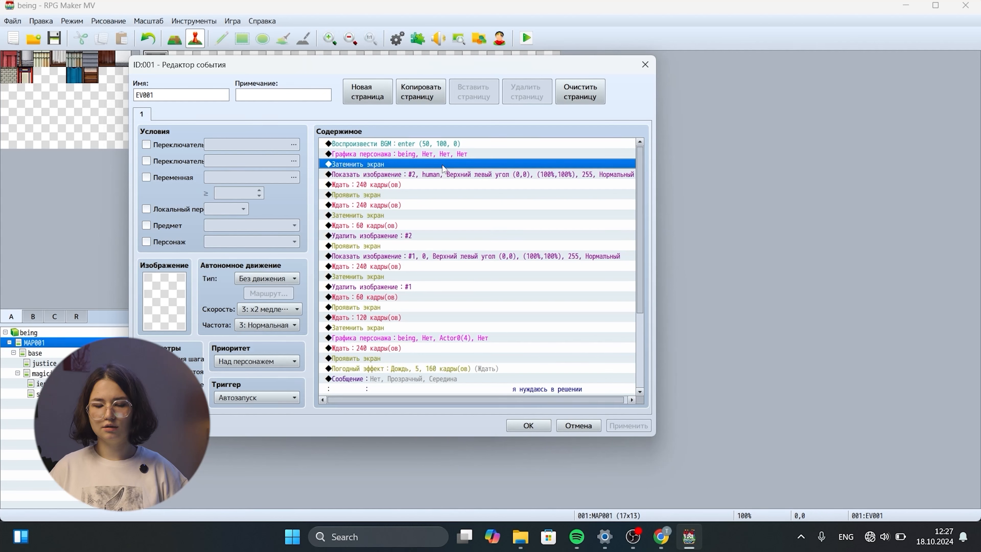
left_click(436, 176)
left_click(438, 163)
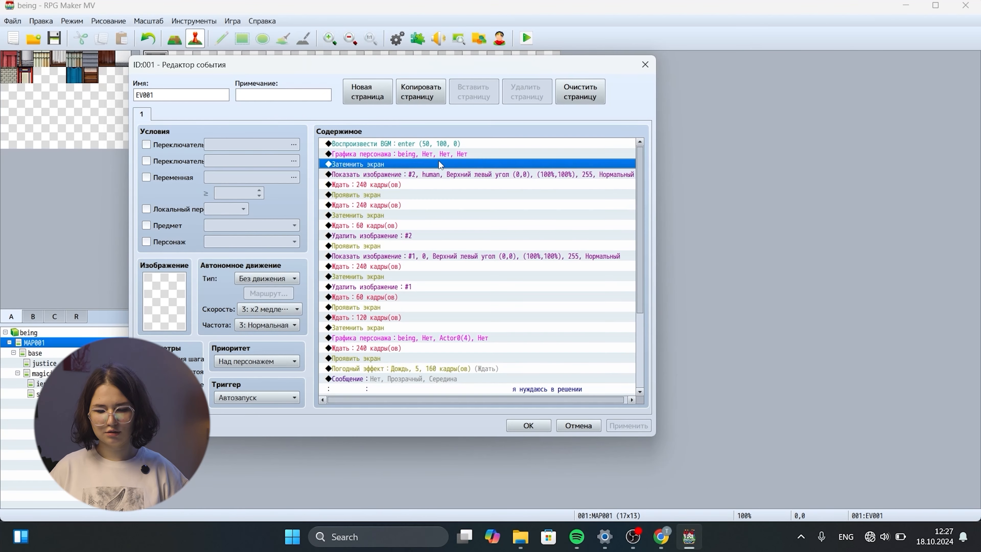
left_click(436, 174)
left_click(436, 164)
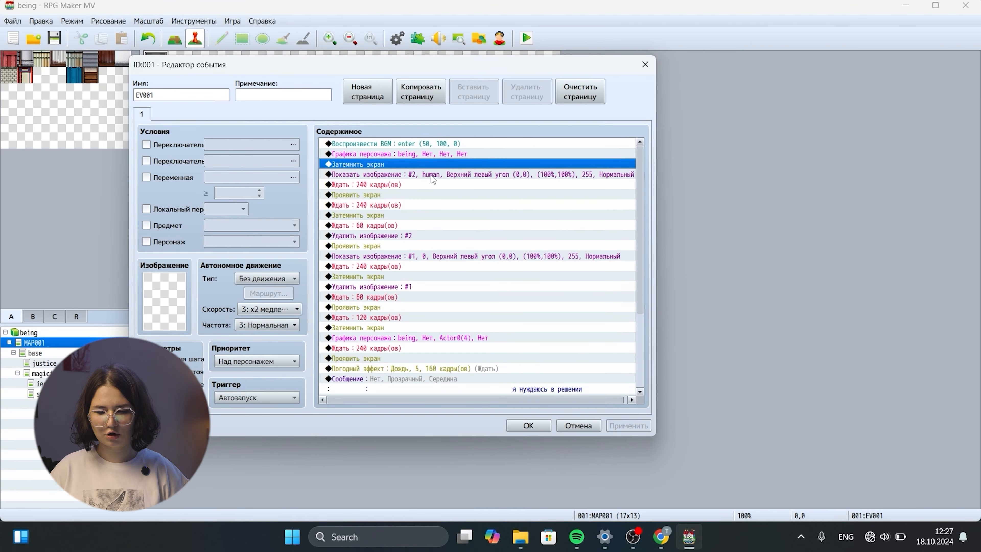
left_click(433, 175)
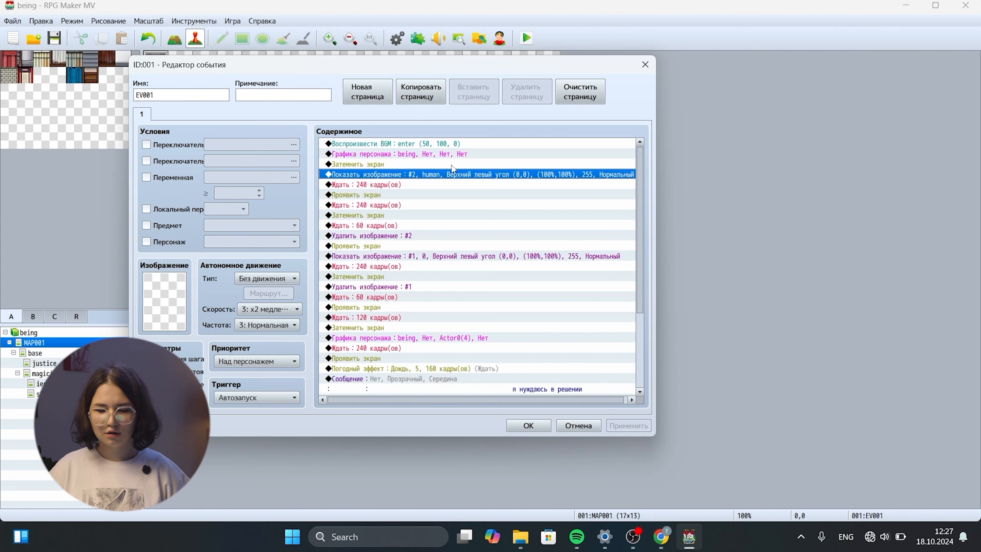
left_click(430, 167)
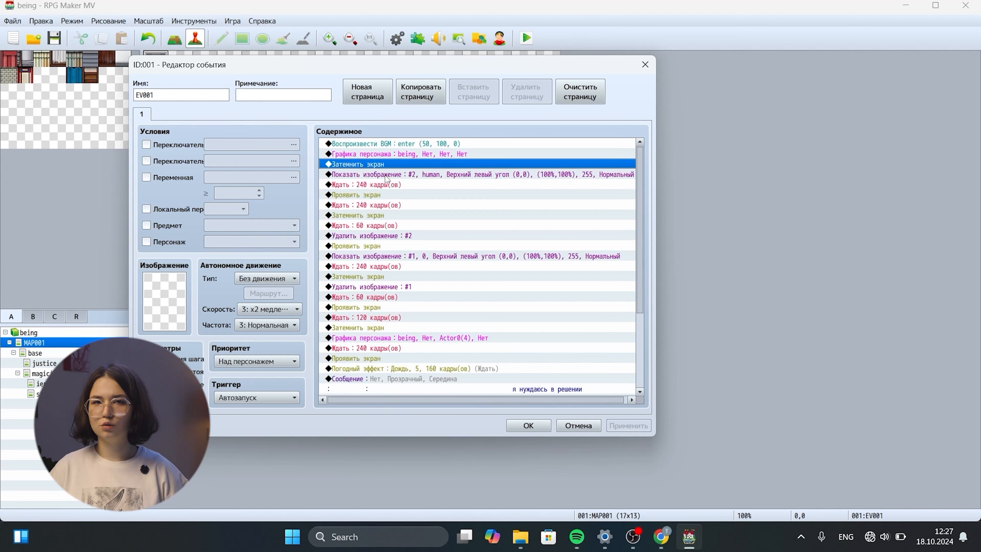
- Insert another Fadeout Screen command before the first Fadeout Screen in EV001's contents
right_click(401, 164)
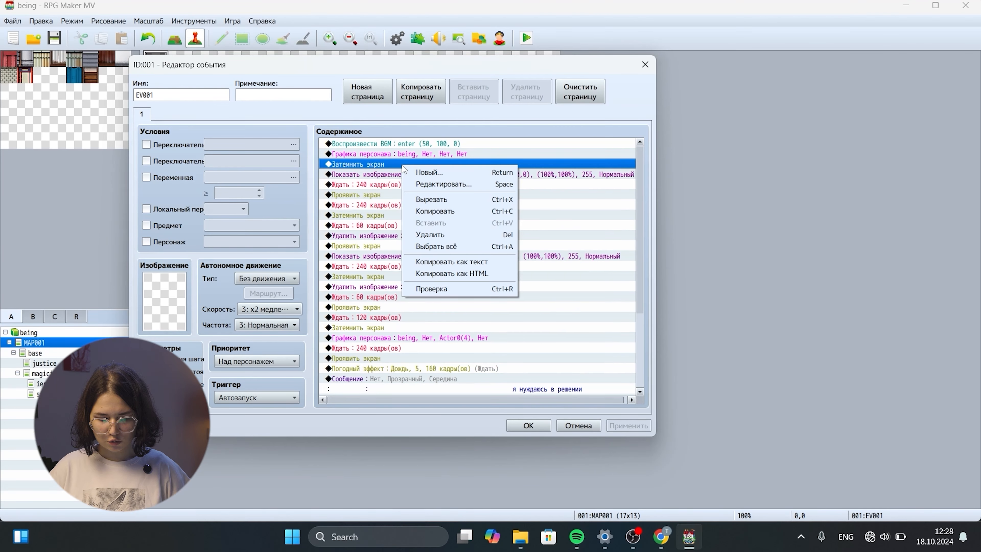
left_click(425, 173)
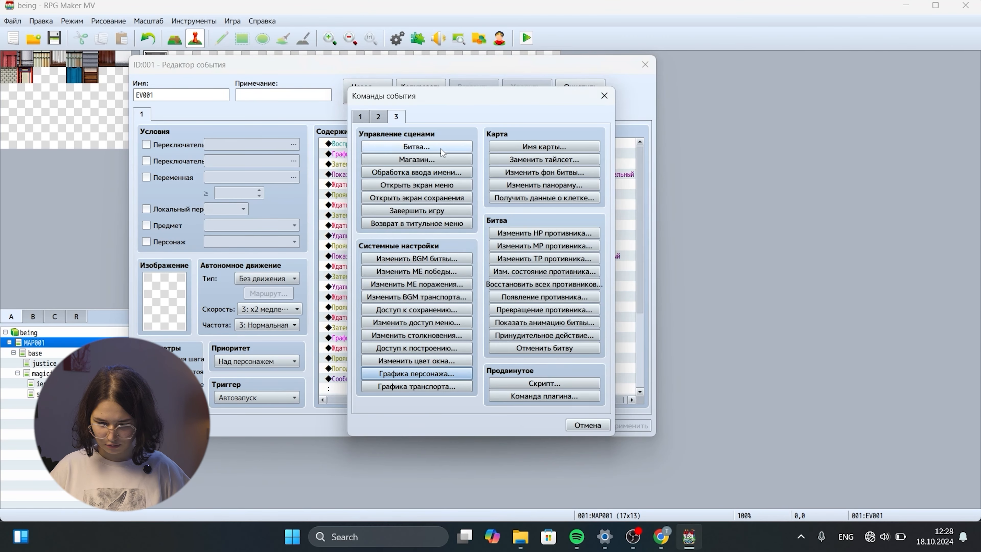
left_click(377, 121)
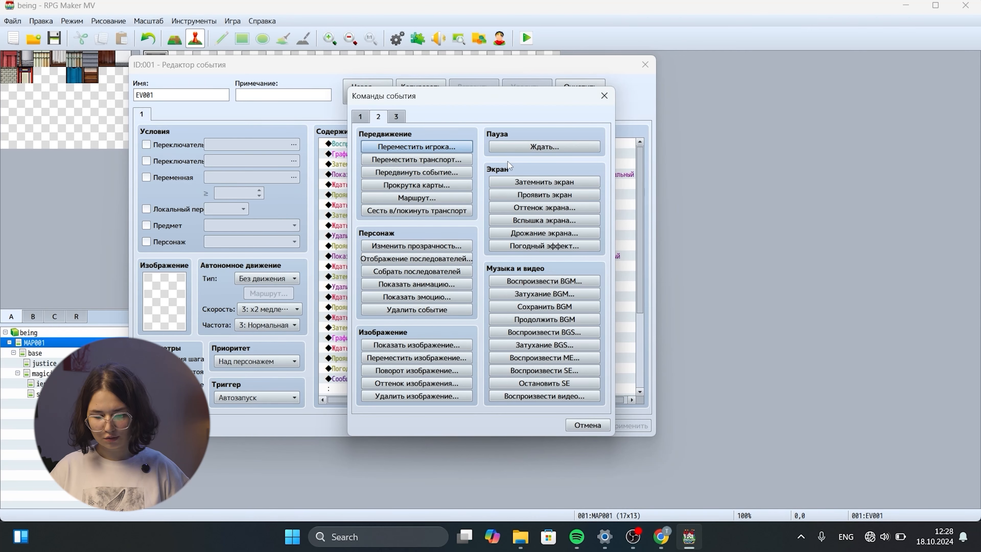
left_click(535, 183)
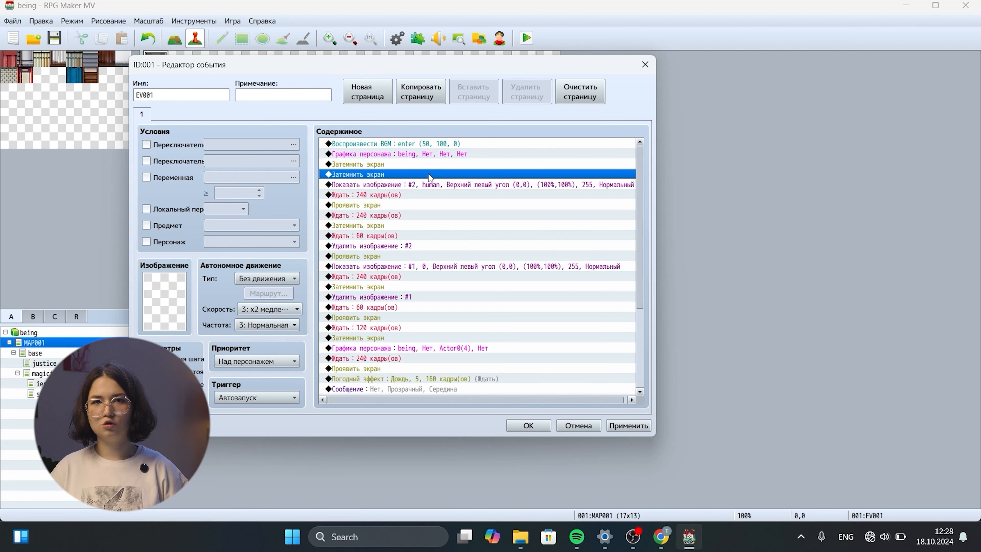
- Insert a Fadein Screen command directly before the Show Picture command for picture #2, human
right_click(409, 187)
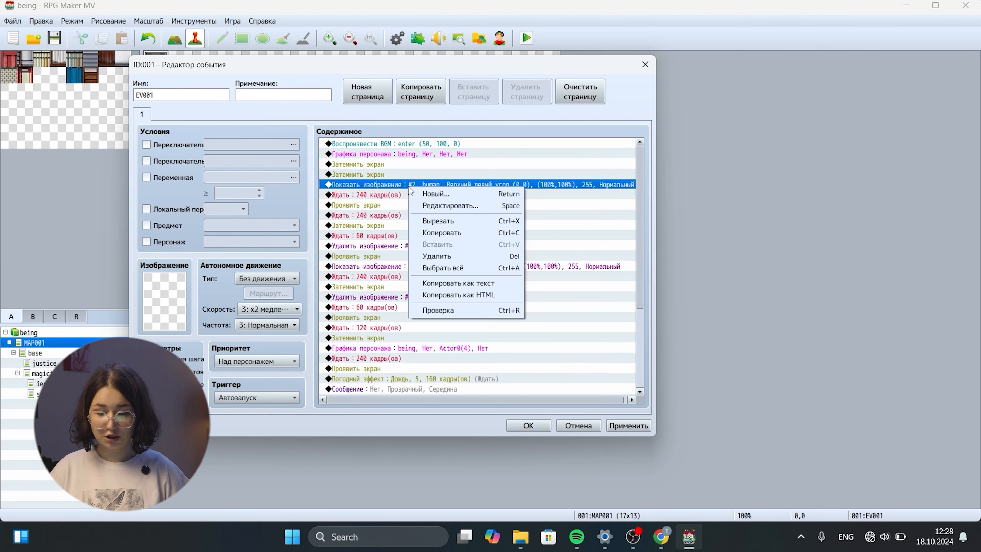
left_click(437, 194)
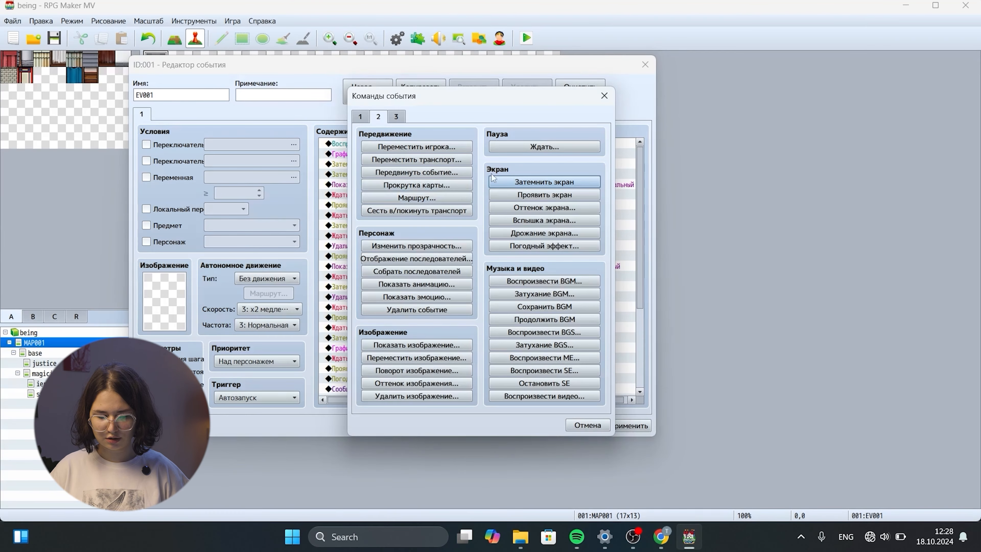
left_click(543, 195)
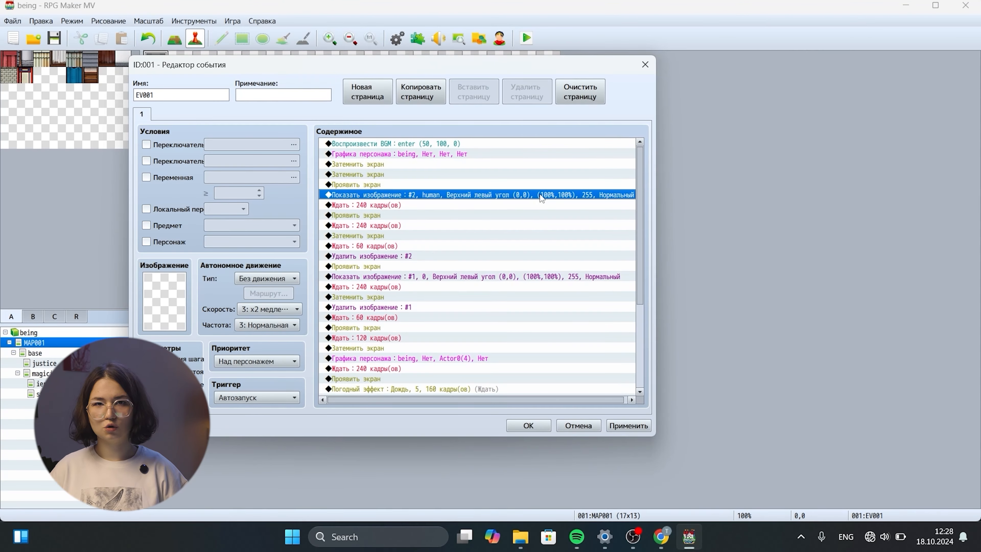
- Delete the added Fadein Screen command and the duplicate Fadeout Screen command before the human picture
left_click(478, 185)
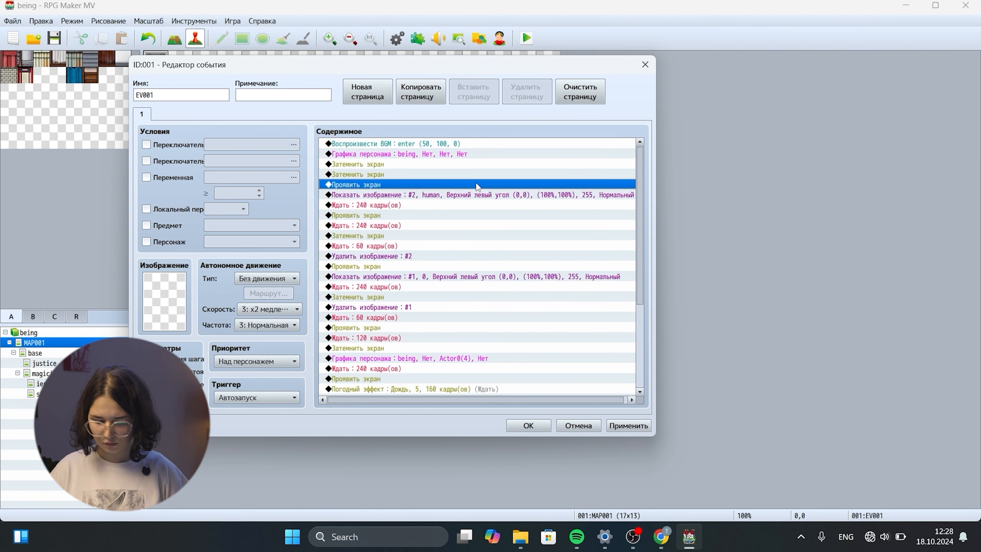
key("Delete")
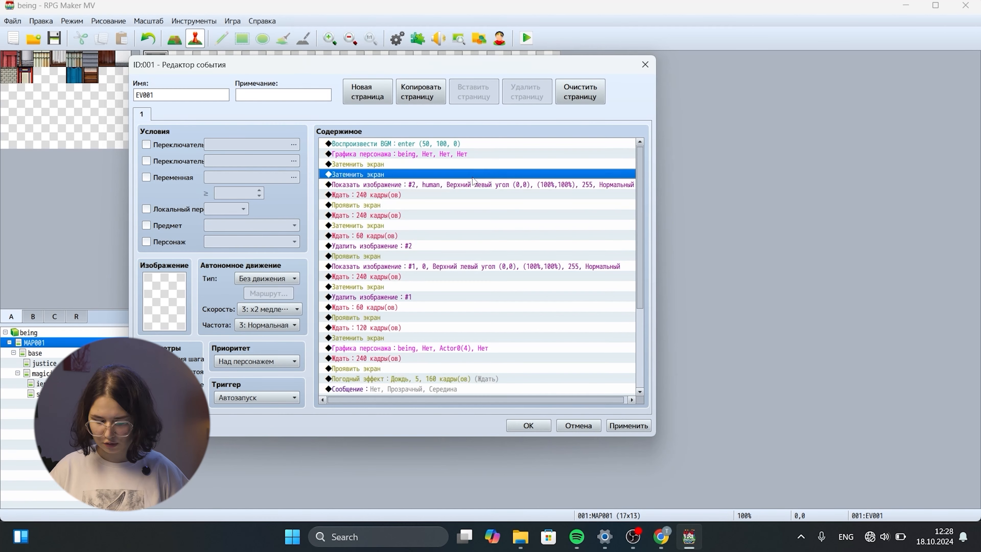
key("Delete")
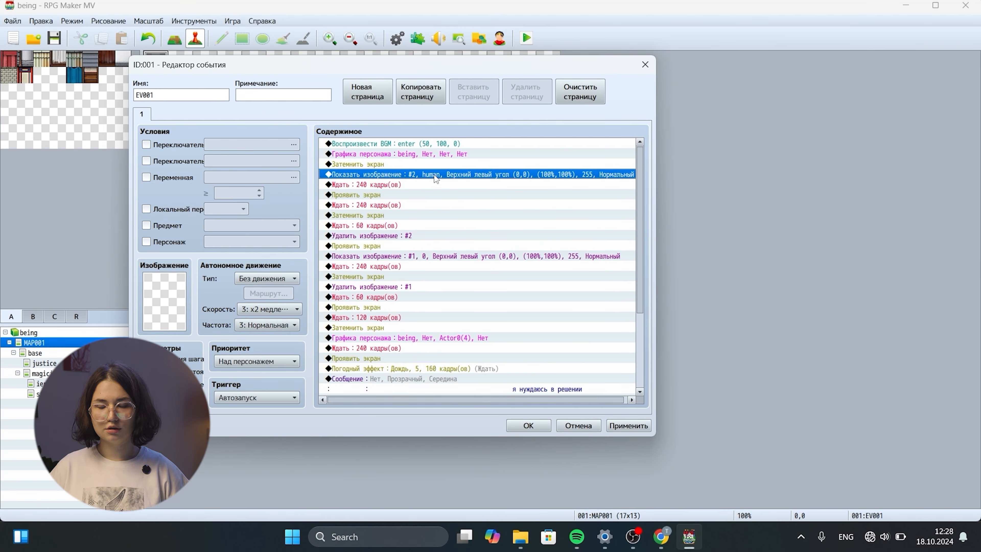
- Insert a 60-frame Wait command directly after the Show Picture command for picture #2, human, and save the event
left_click(388, 185)
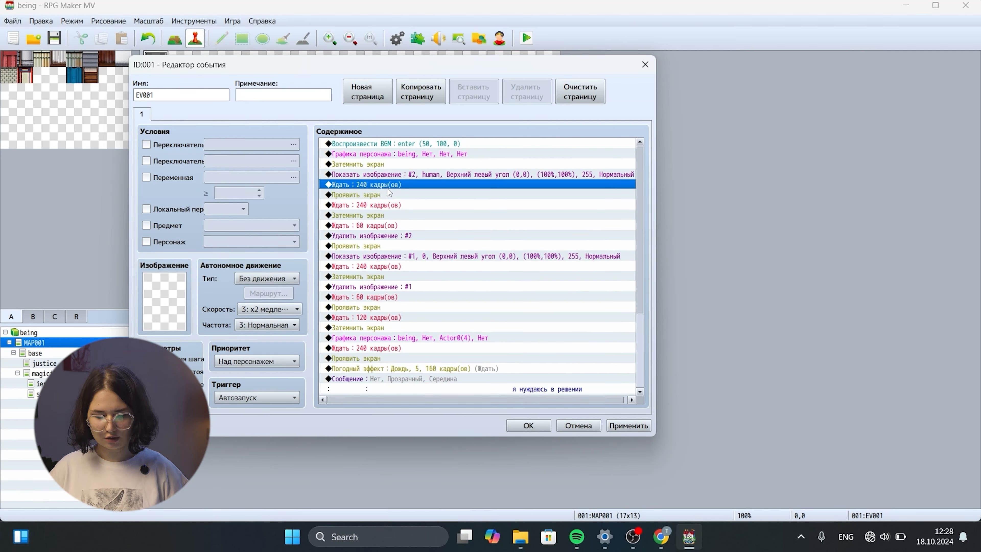
right_click(388, 188)
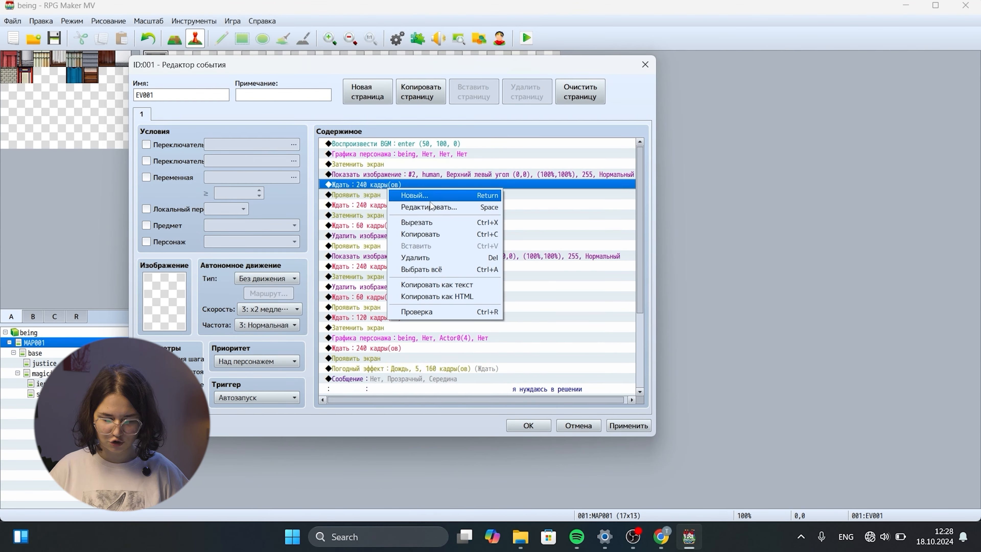
left_click(437, 197)
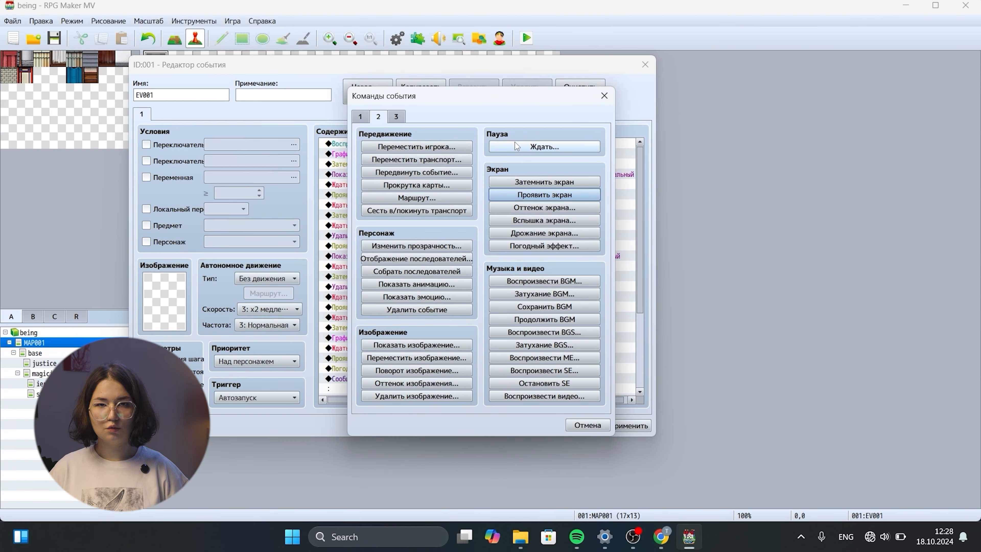
left_click(522, 143)
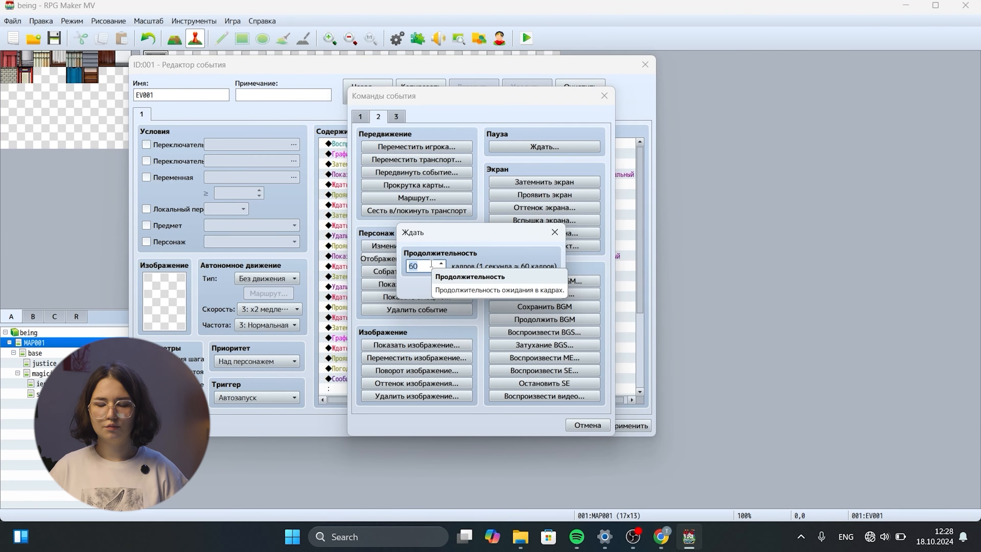
left_click(485, 285)
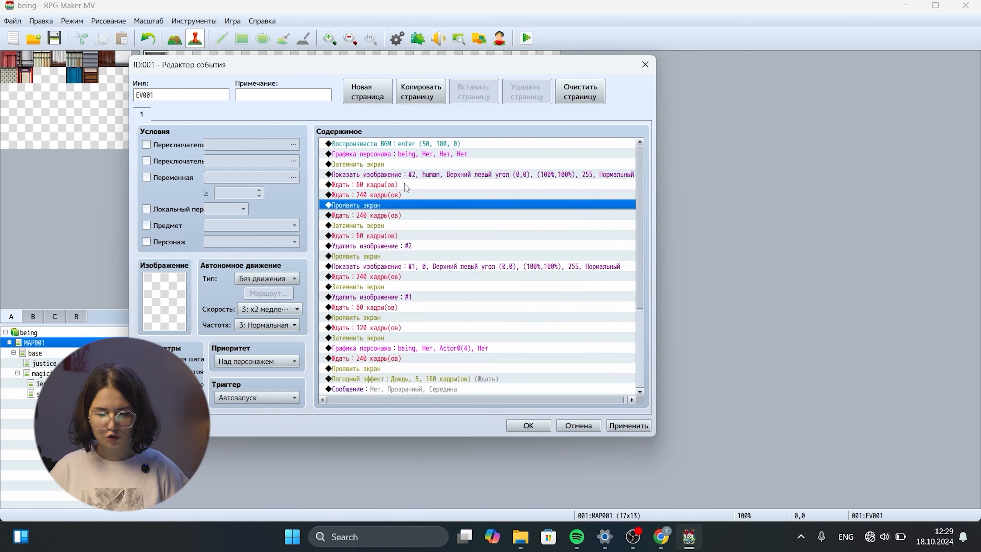
left_click(629, 426)
left_click(529, 425)
- Playtest the game to check how the intro starts, and close the game window
key("ctrl+r")
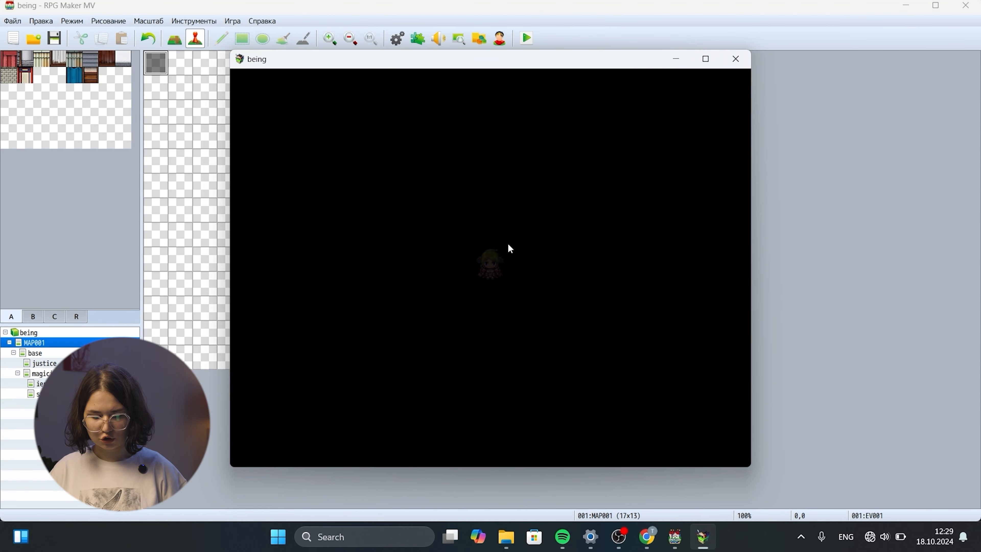
left_click(735, 59)
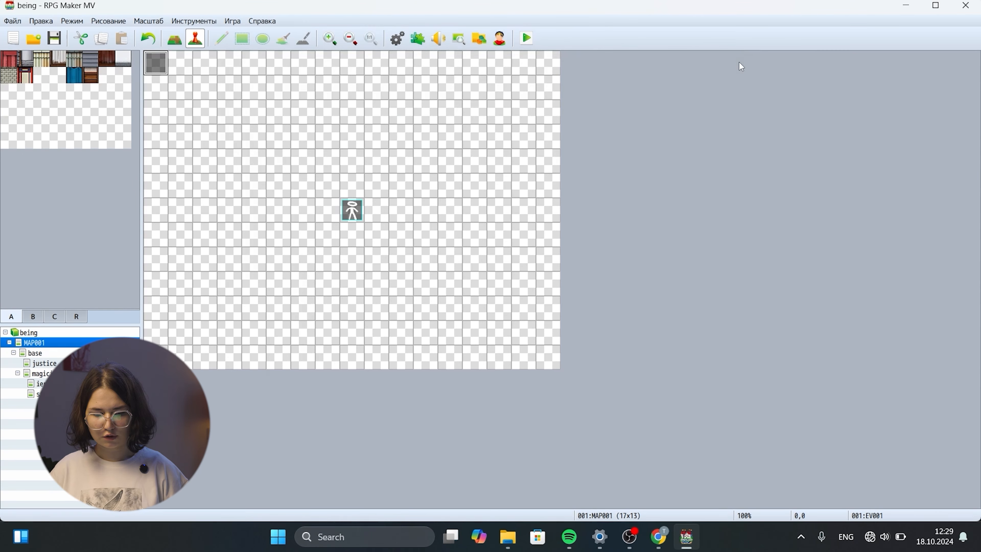
right_click(157, 73)
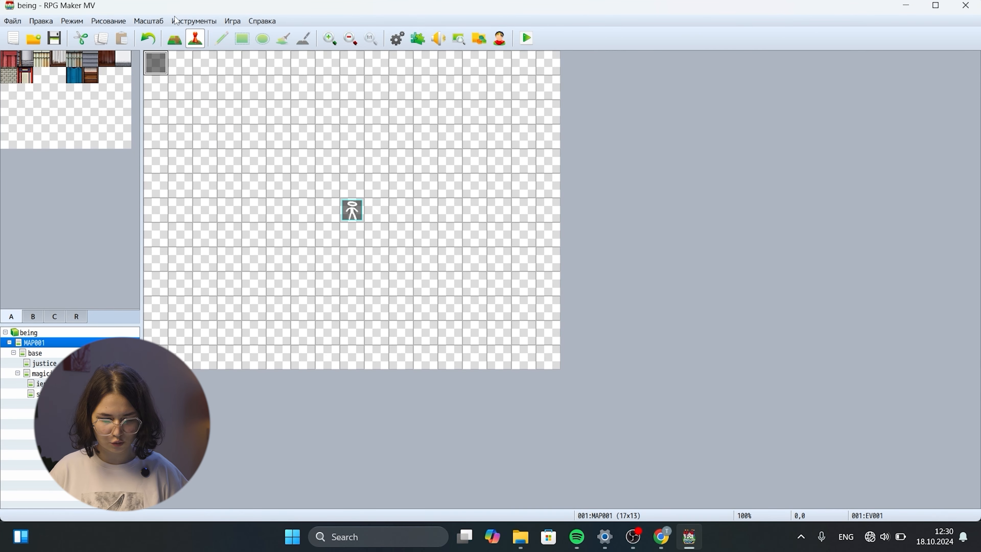
- Clear the default actors 0002, 0003 and 0004 in the database, leaving only actor 0001 being
left_click(195, 21)
left_click(198, 35)
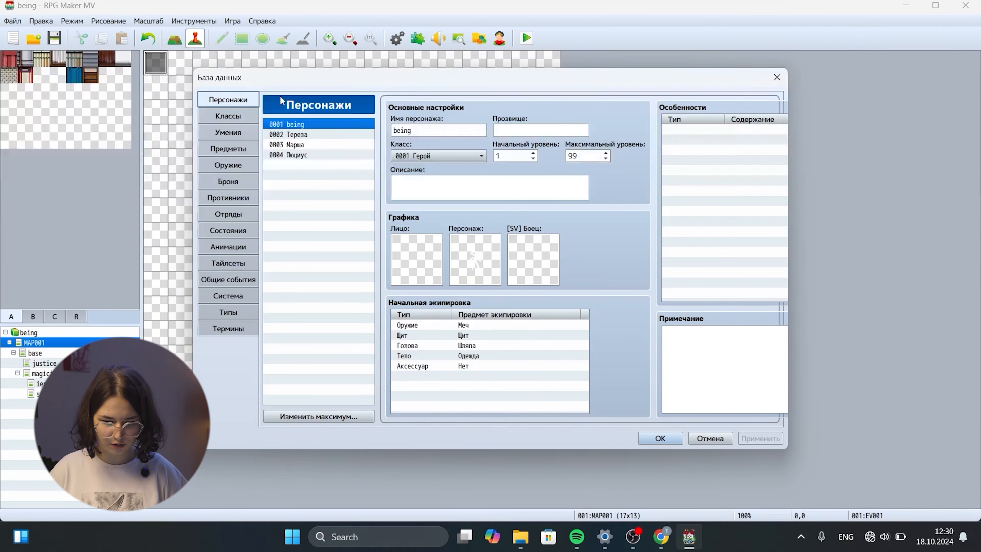
left_click(306, 135)
key("Delete")
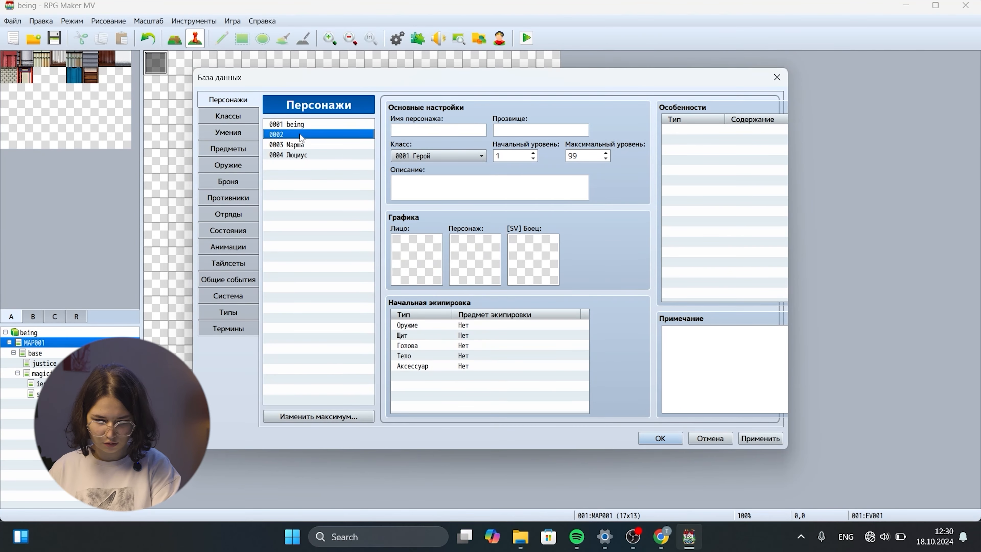
left_click(298, 144)
key("Delete")
left_click(296, 155)
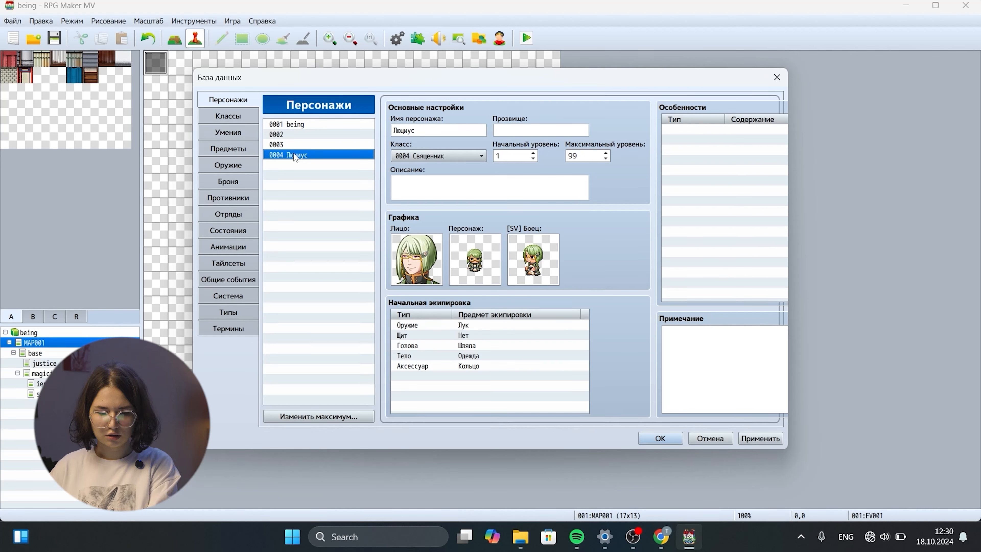
right_click(295, 156)
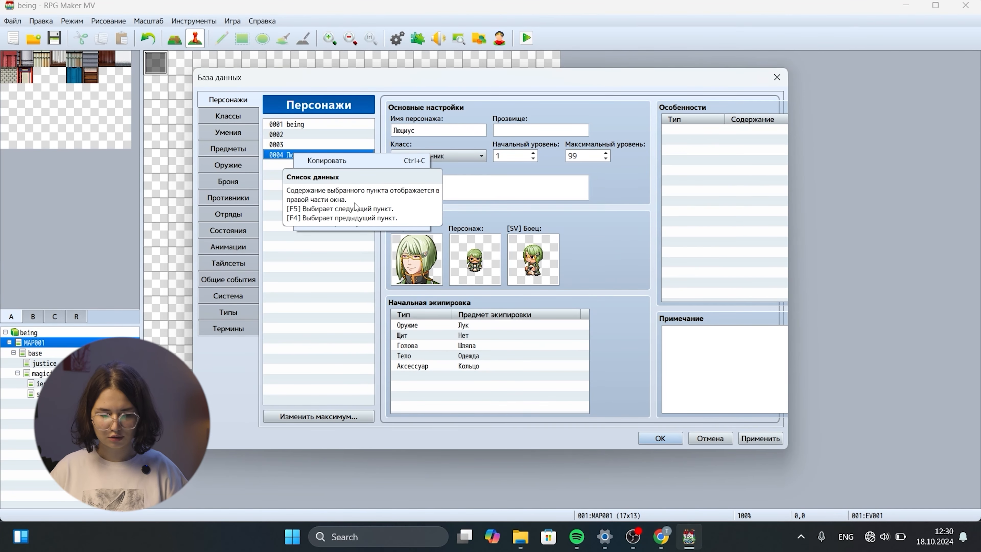
left_click(345, 184)
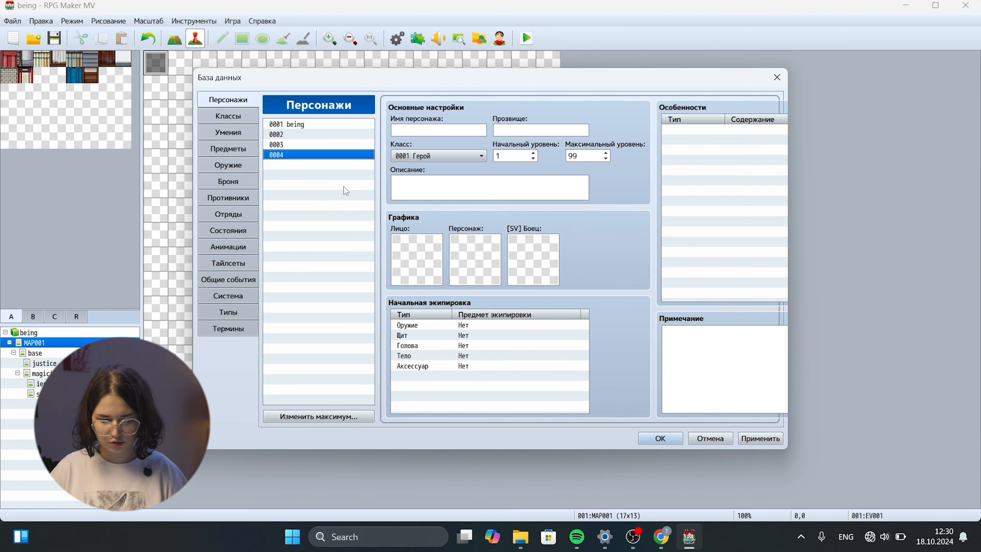
key("Escape")
- Review EV001's opening commands, from showing the human picture to the Fadein Screen after erasing picture #2
key("Return")
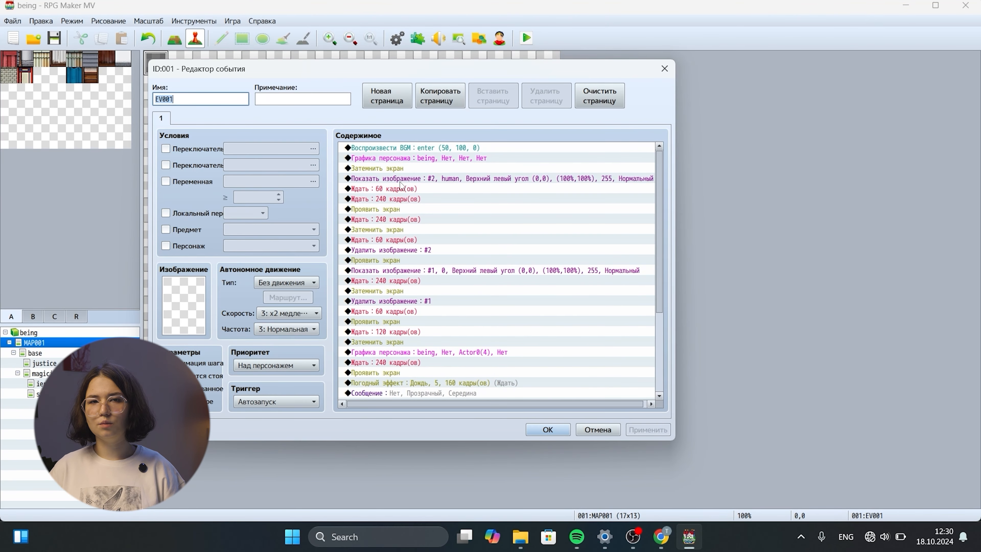
left_click(421, 181)
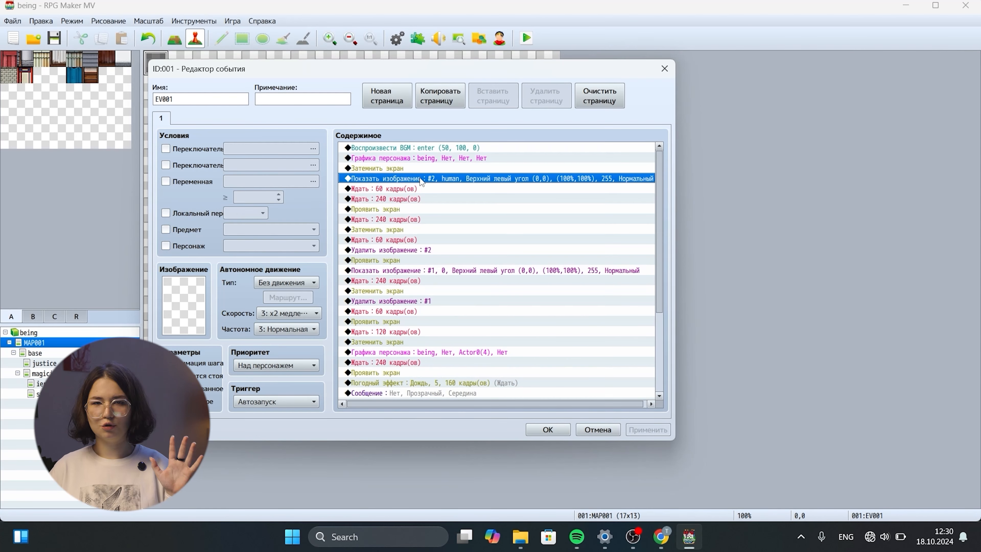
left_click(412, 189)
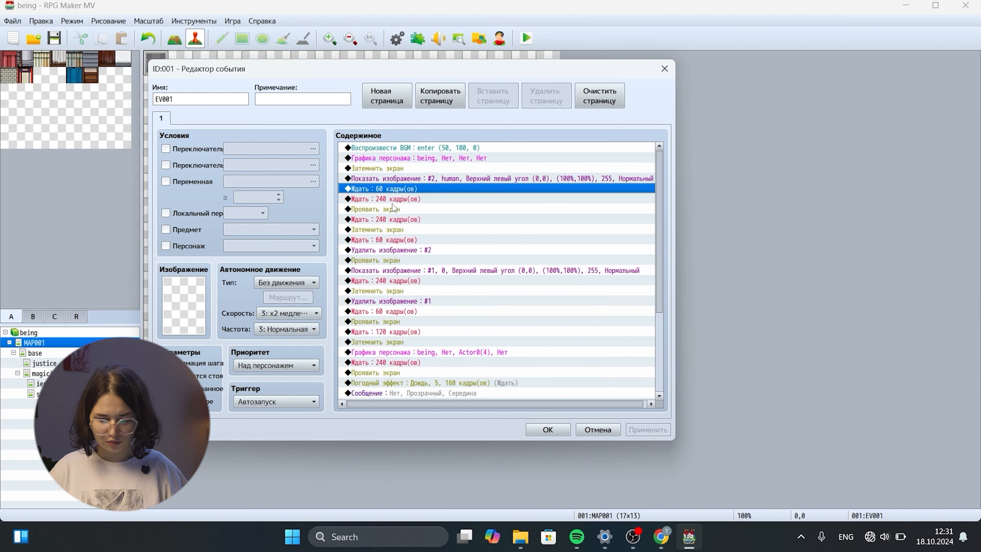
left_click(396, 196)
left_click(396, 191)
left_click(396, 196)
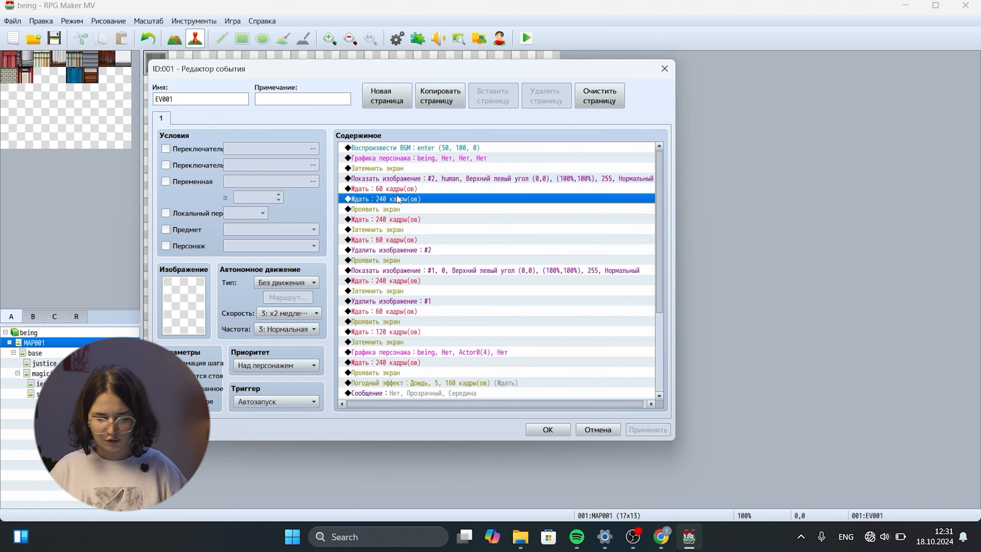
left_click(398, 192)
left_click(397, 198)
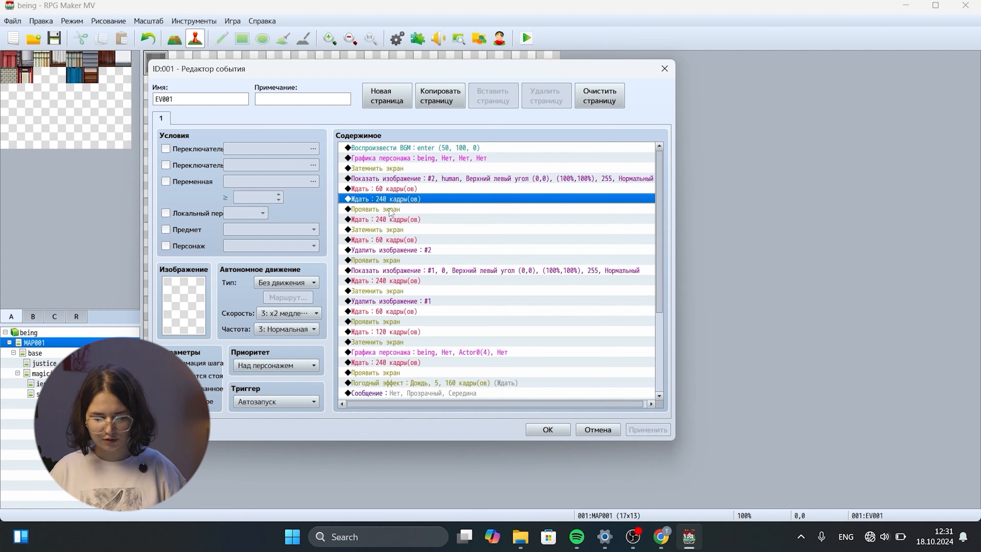
left_click(391, 211)
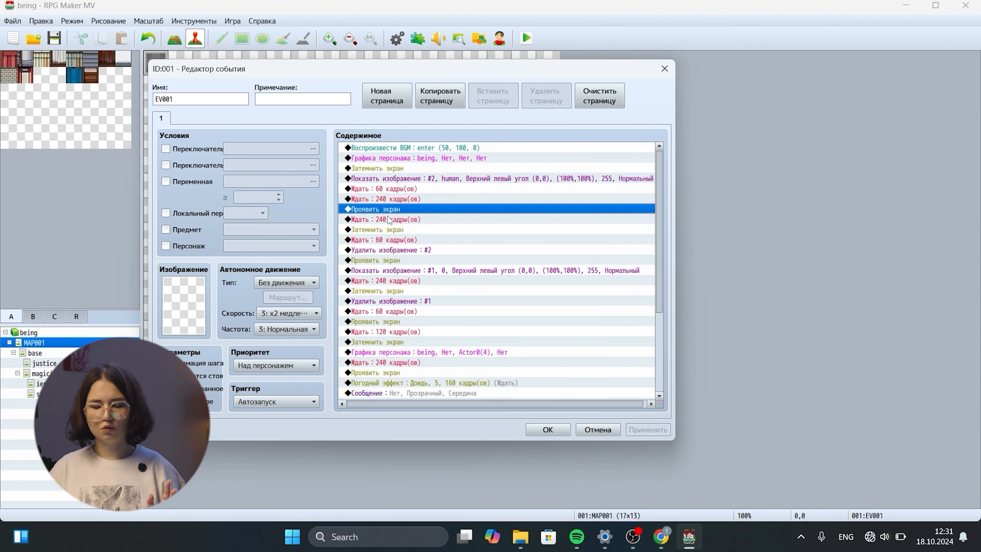
left_click(388, 219)
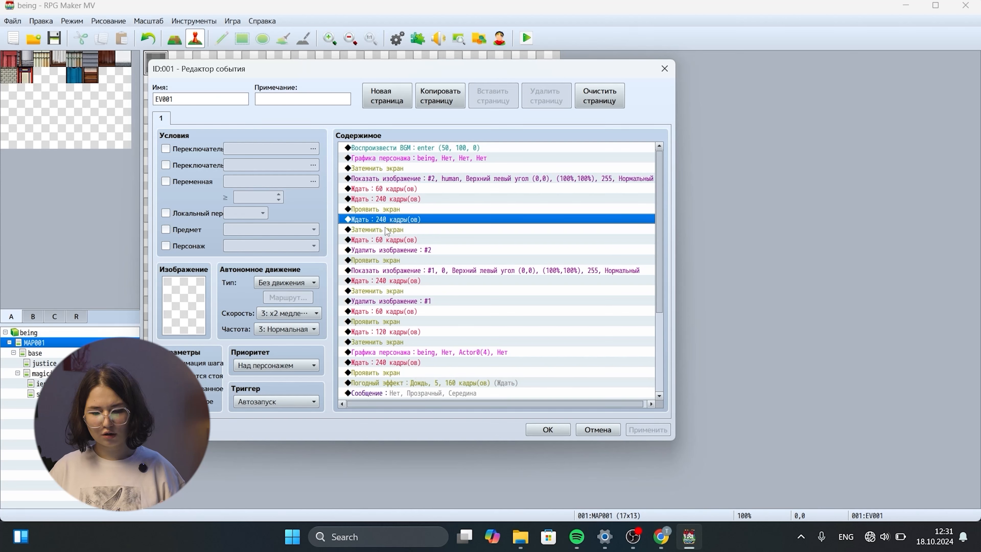
left_click(387, 226)
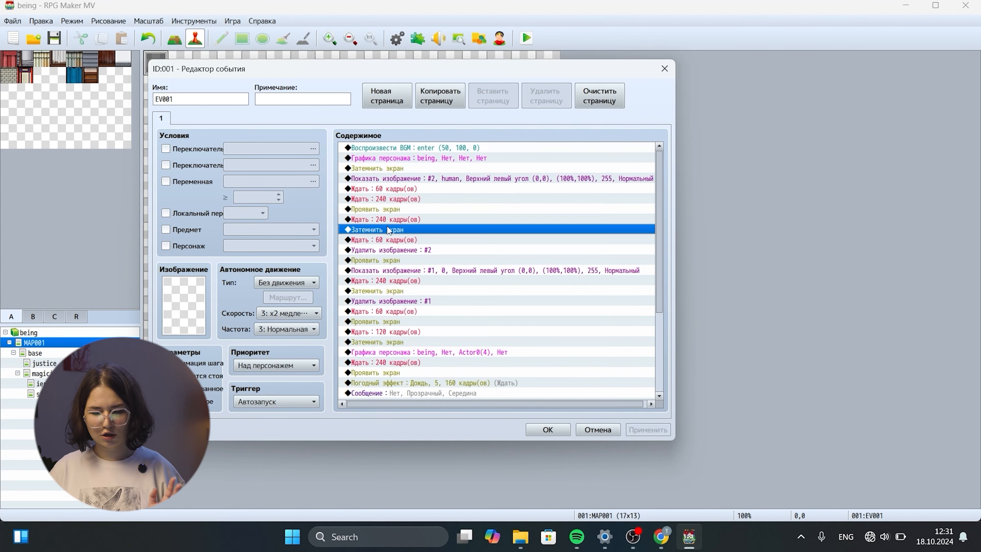
left_click(386, 252)
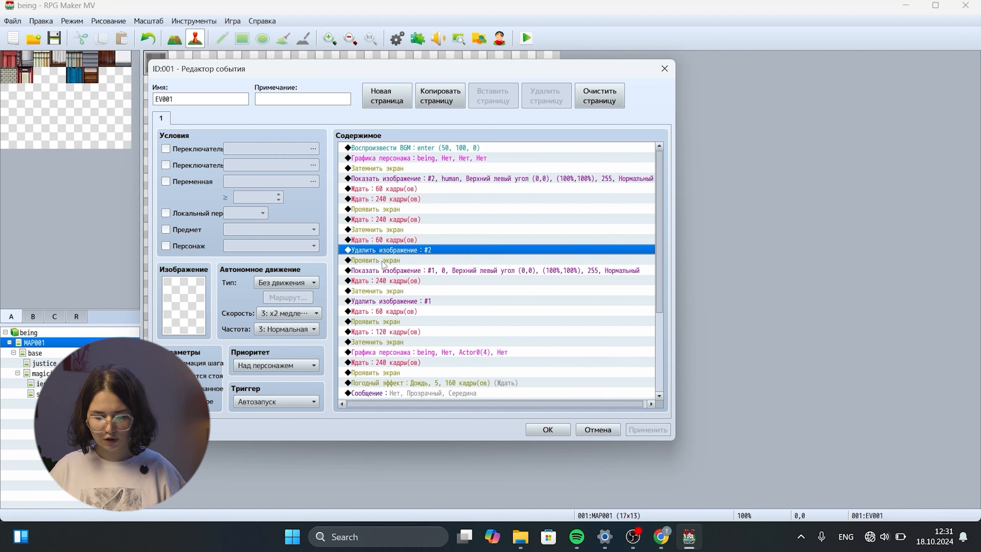
left_click(381, 263)
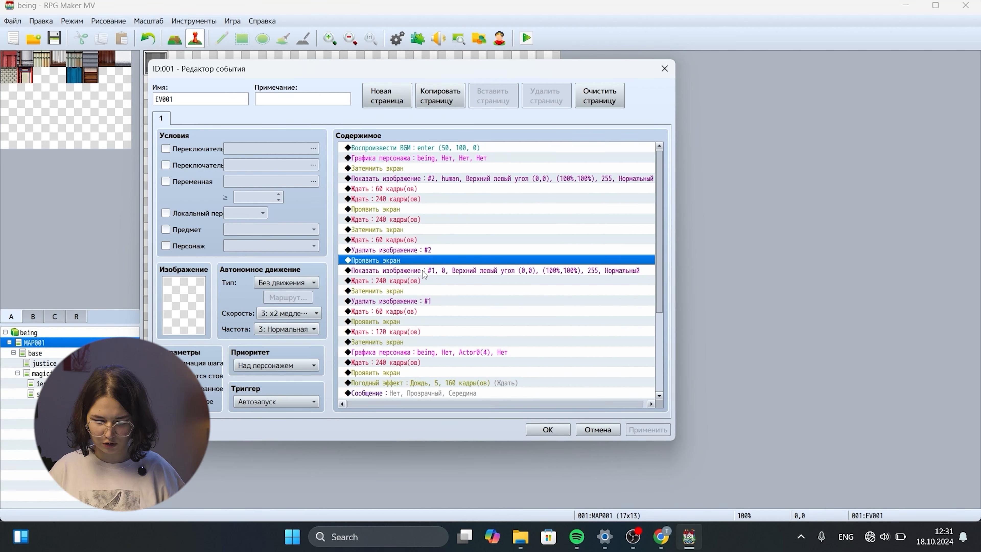
- Review EV001's commands from picture #1 onward, including the settings of the Change Actor Graphic command with the Actor0 sprite
scroll(409, 284, "down", 1)
left_click(407, 279)
left_click(402, 290)
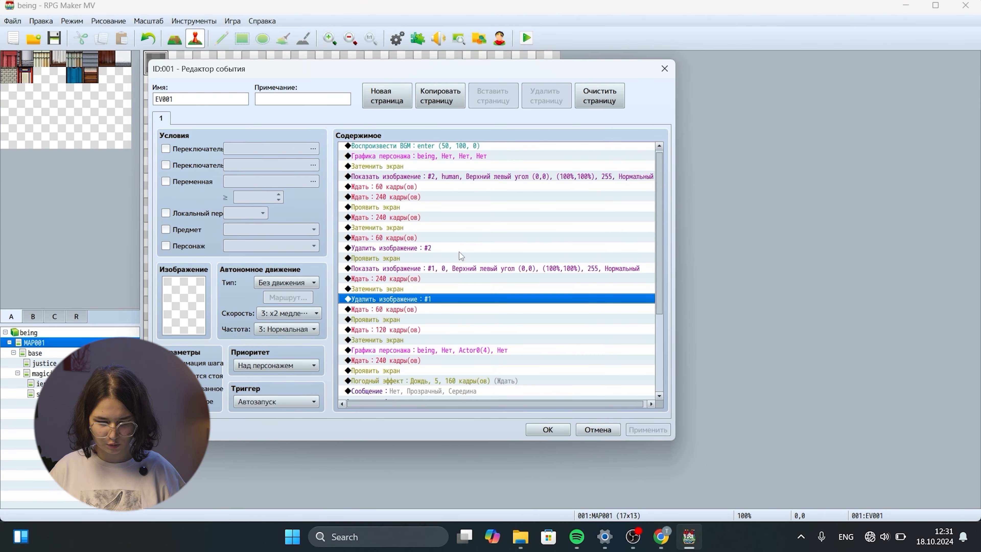
left_click(417, 309)
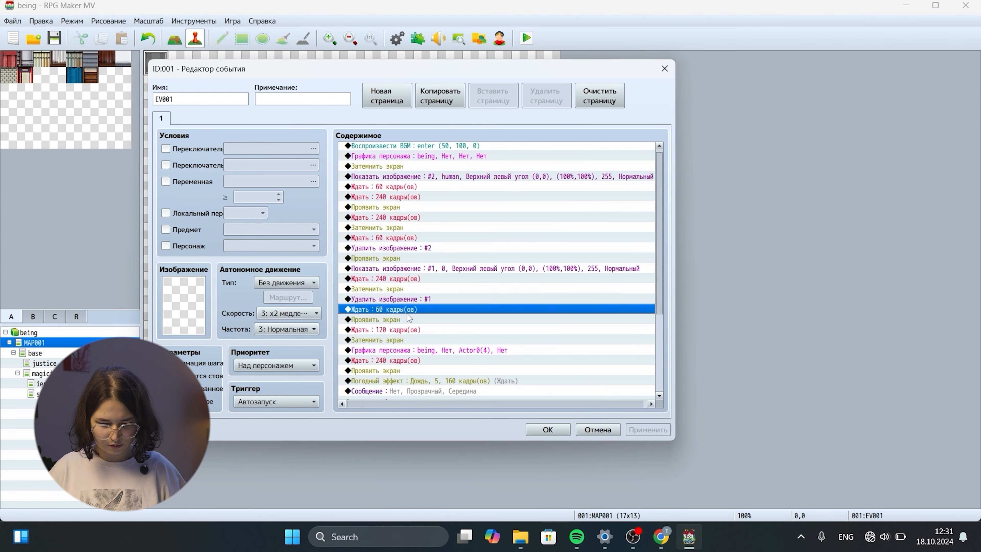
left_click(388, 320)
left_click(387, 330)
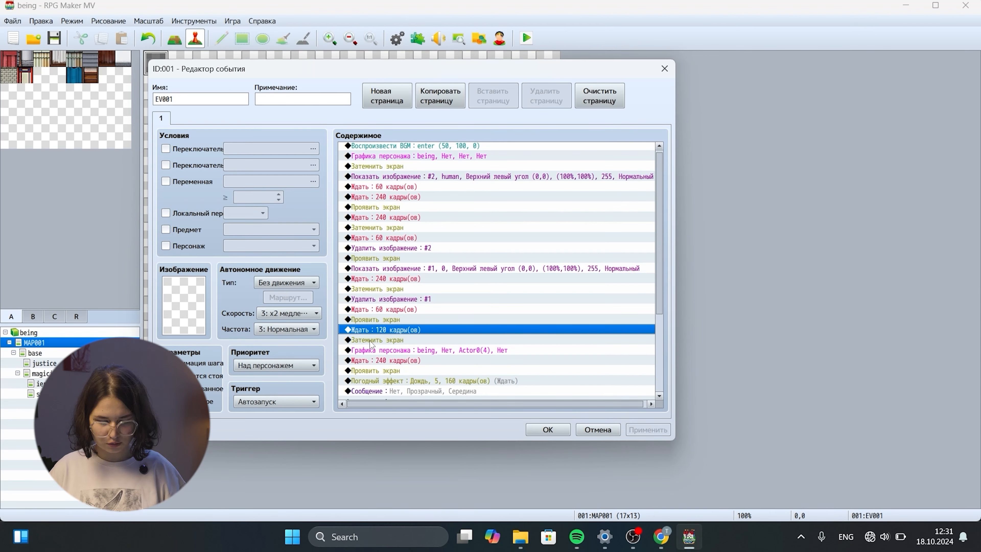
left_click(371, 344)
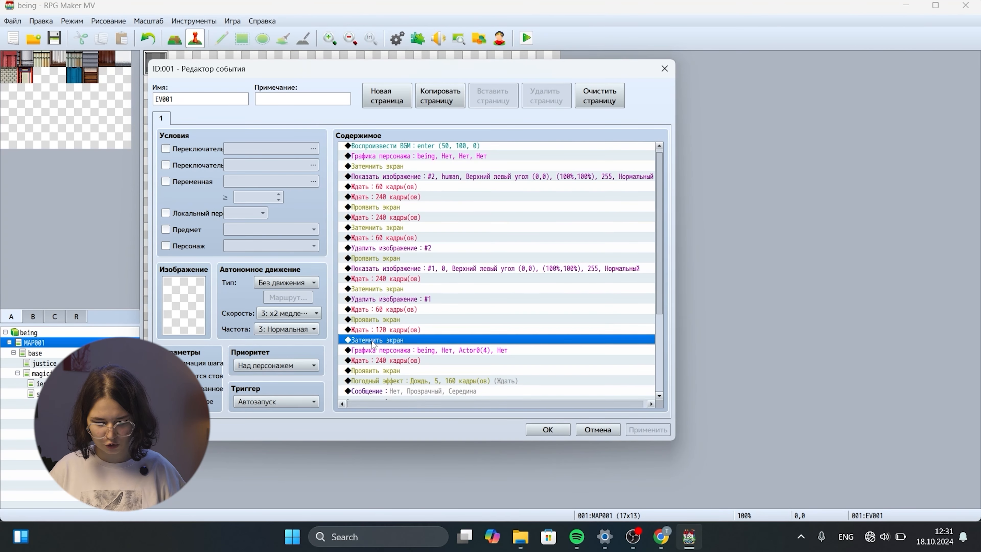
double_click(371, 350)
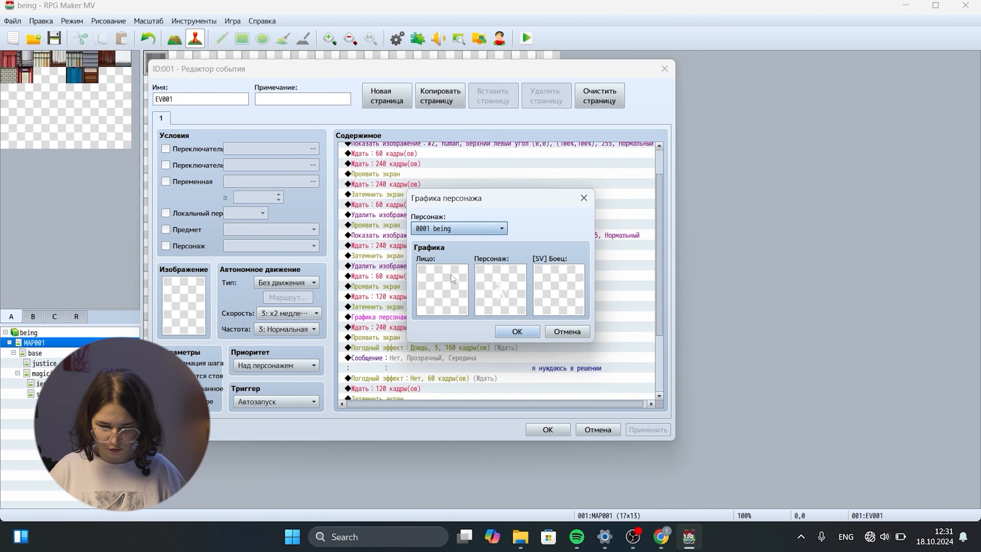
left_click(525, 331)
scroll(465, 317, "up", 3)
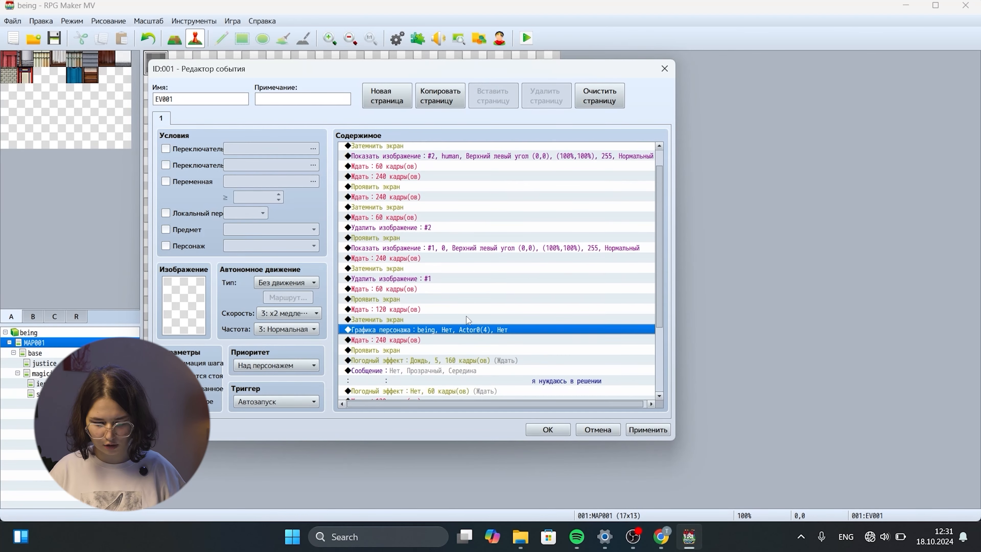
scroll(466, 316, "down", 4)
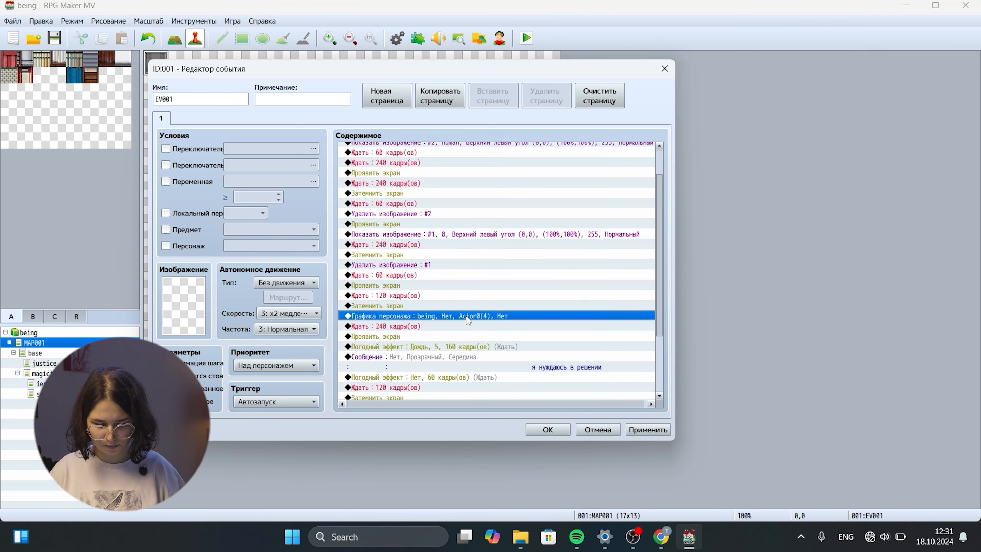
left_click(399, 298)
left_click(397, 306)
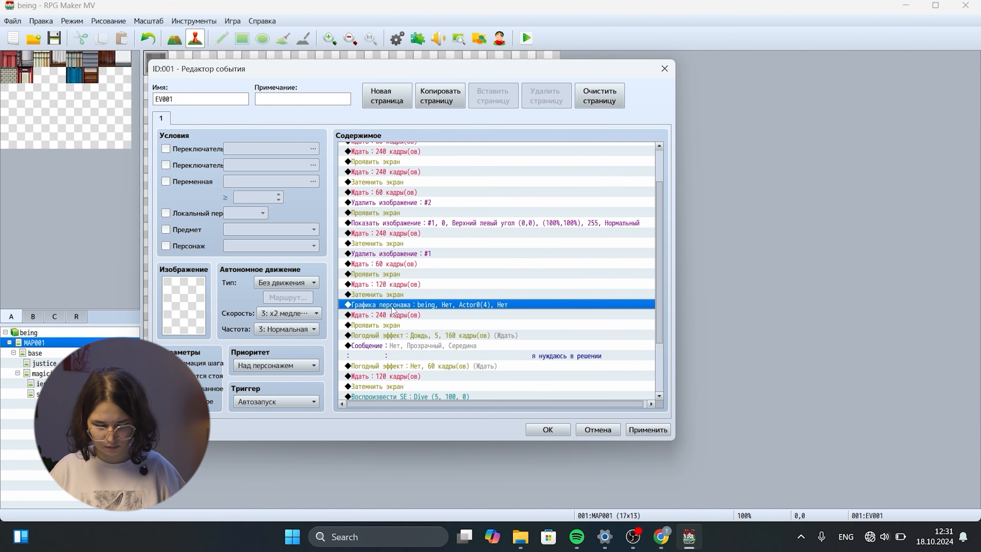
left_click(384, 313)
scroll(384, 314, "down", 5)
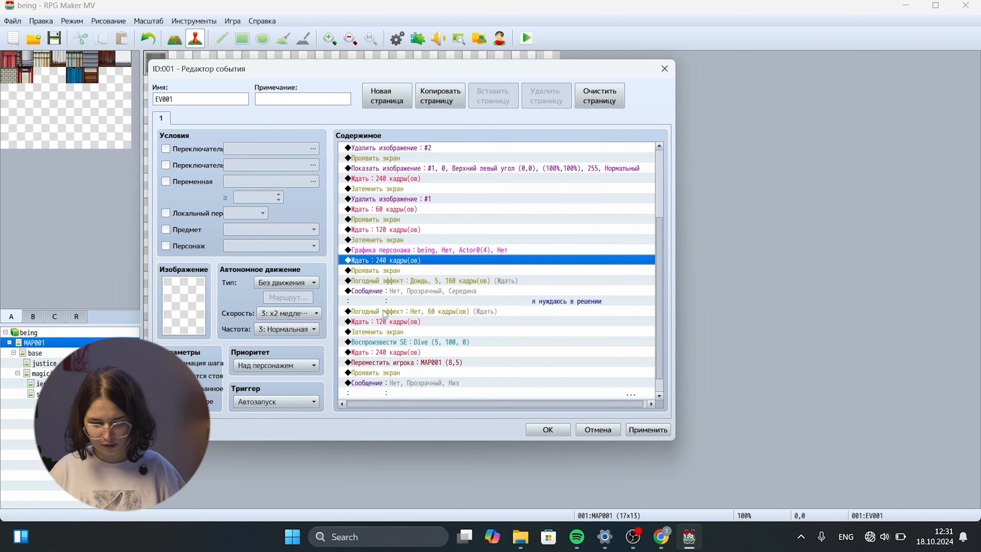
- Insert a Weather Effect command of type None over 60 frames, with wait for completion, before the rain effect
left_click(401, 276)
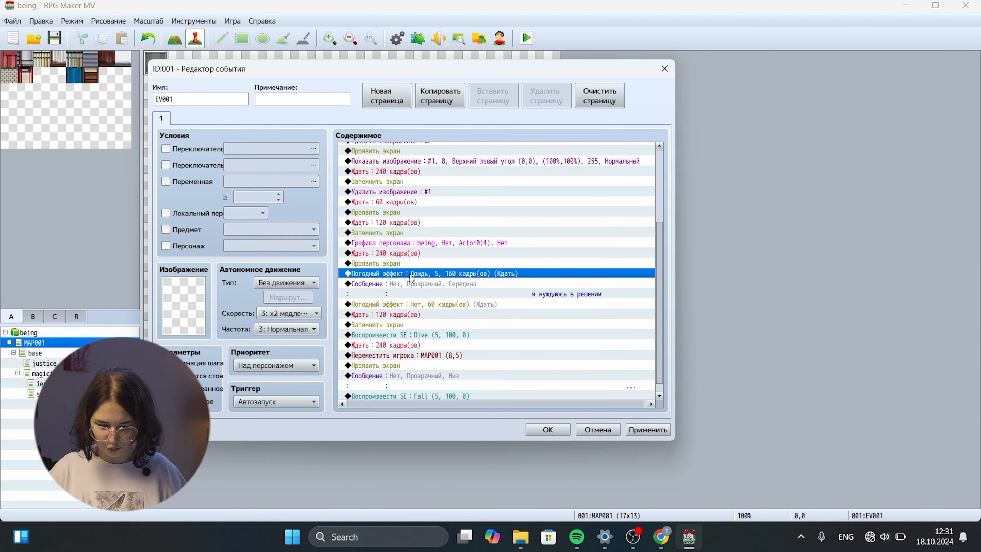
right_click(410, 276)
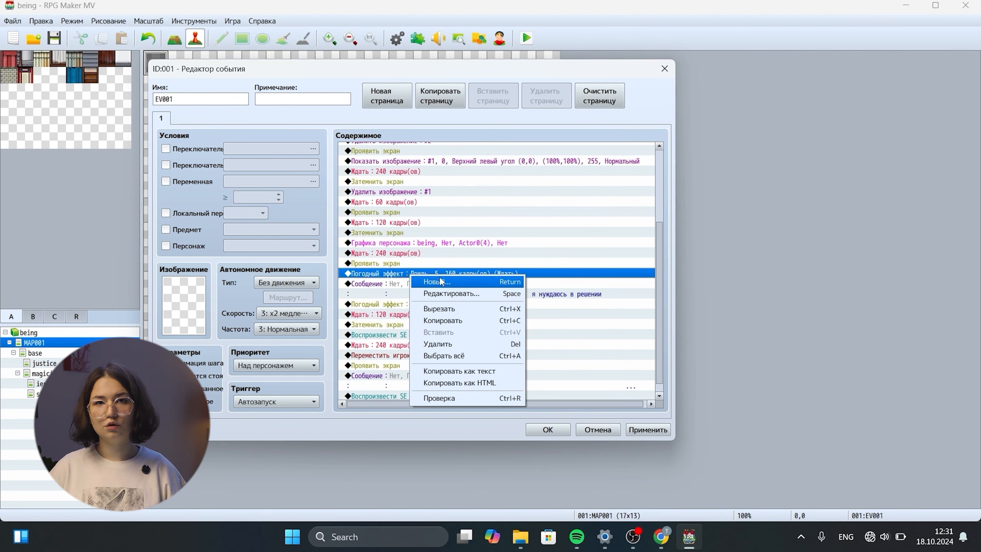
left_click(450, 284)
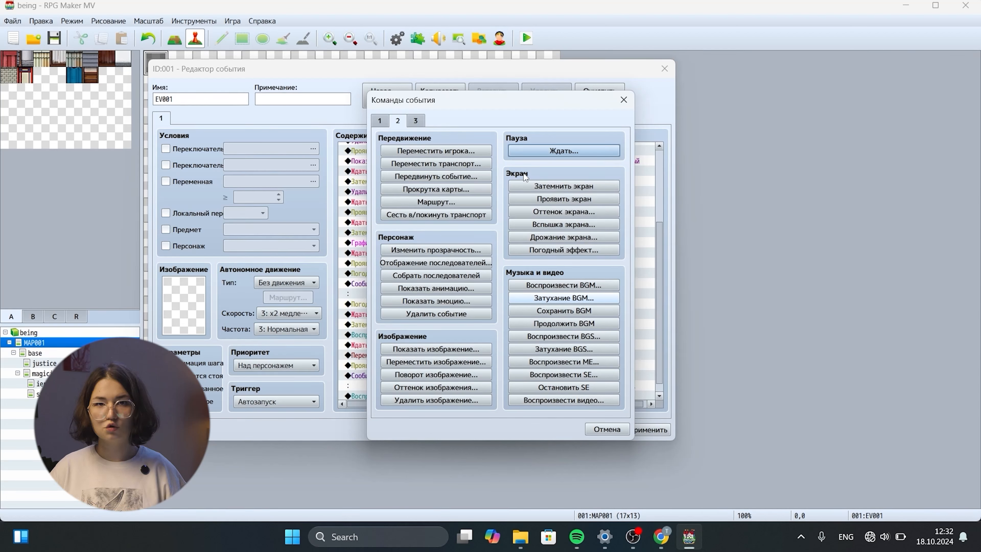
left_click(570, 249)
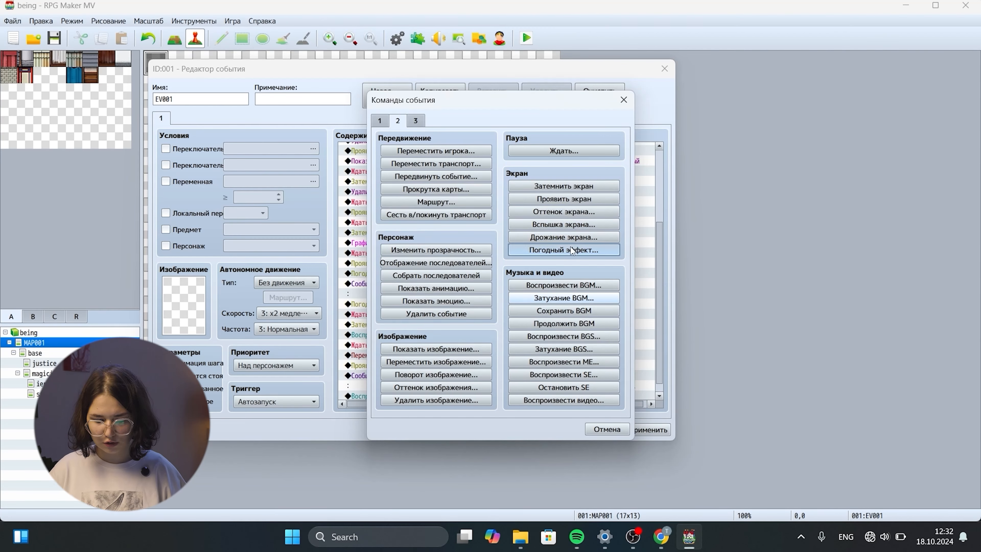
left_click(456, 242)
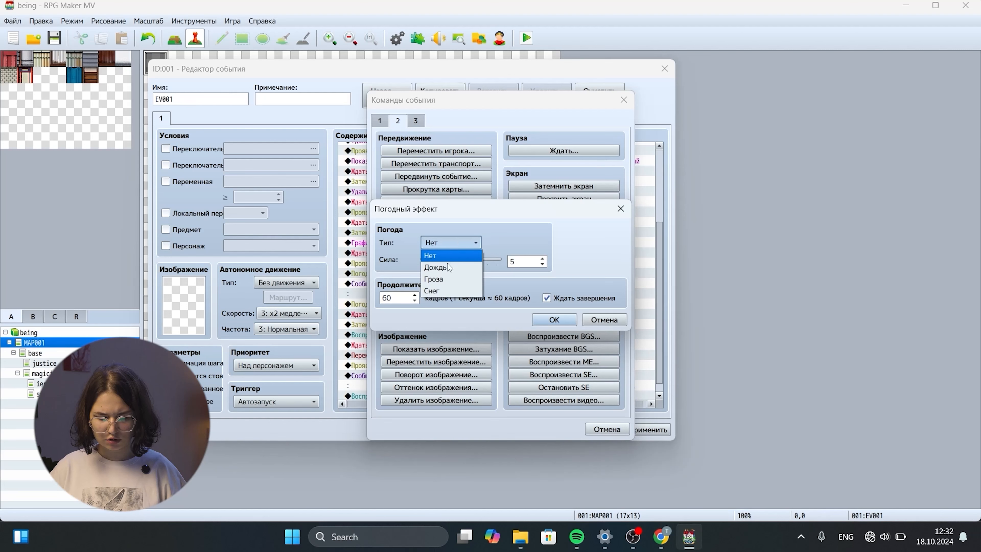
left_click(517, 238)
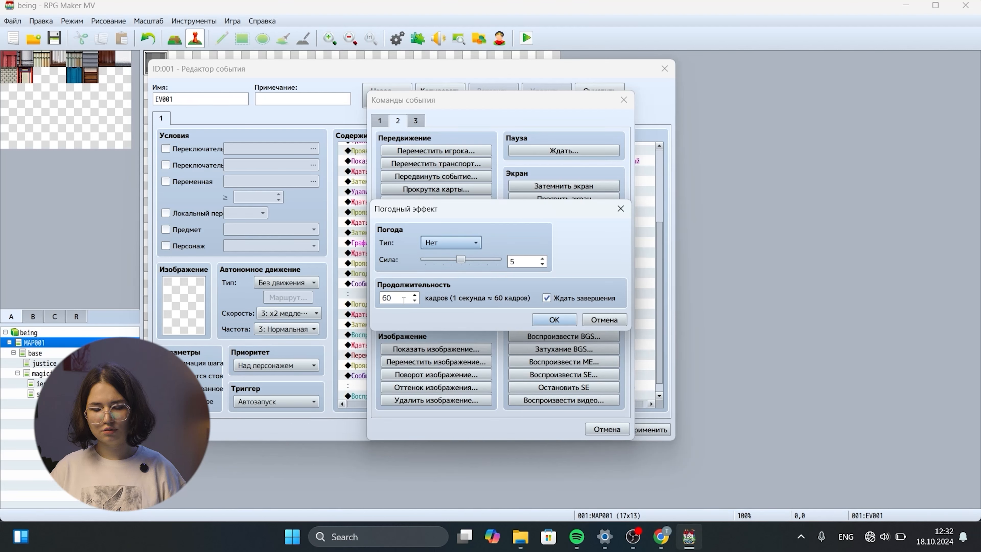
left_click(546, 321)
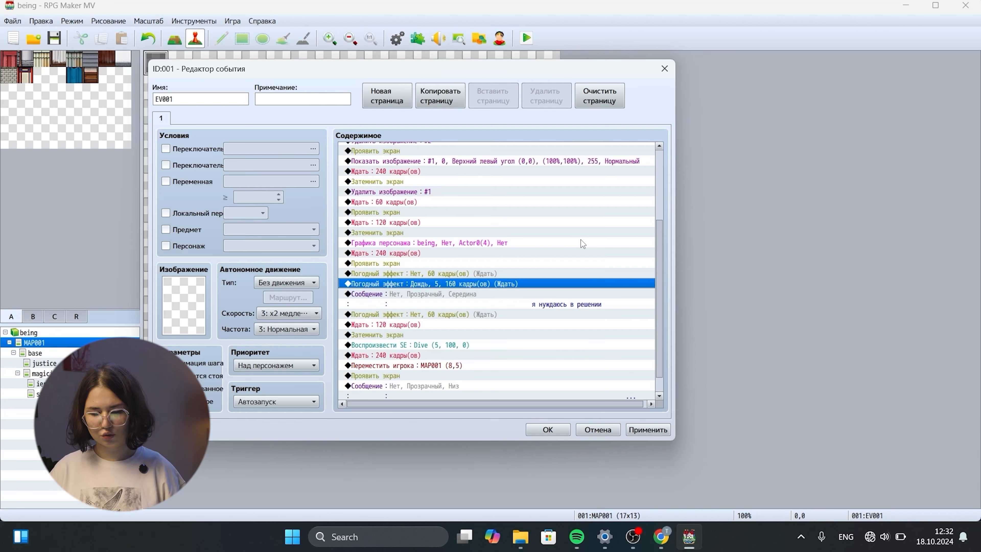
- Delete the extra None weather effect directly above the rain command
left_click(535, 315)
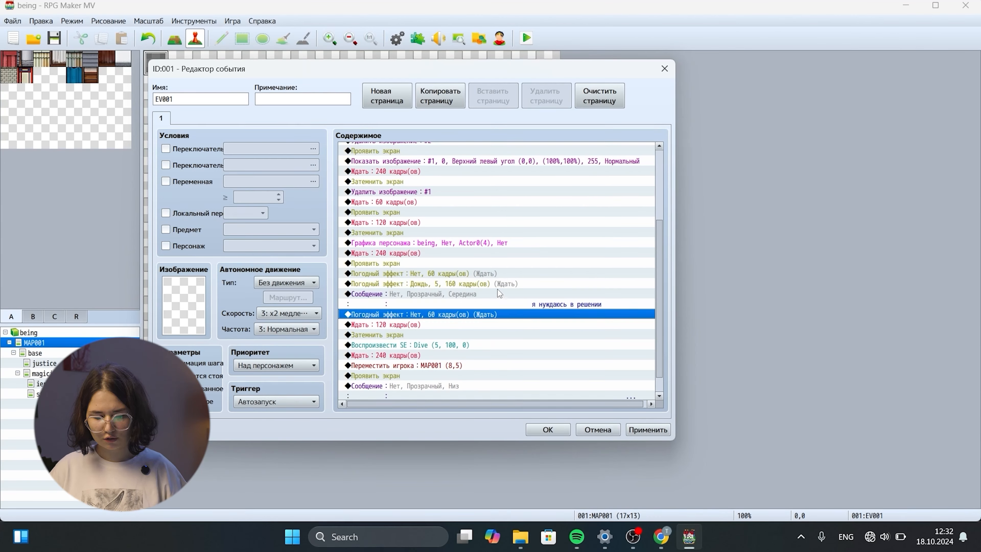
left_click(495, 282)
left_click(493, 276)
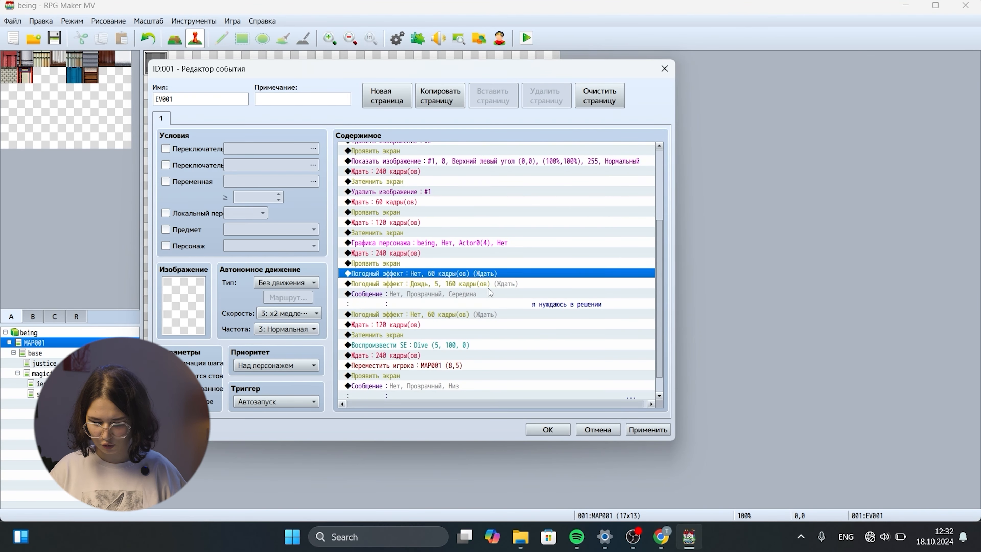
key("Delete")
- Start a new Show Text command before the message "я нуждаюсь в решении"
left_click(496, 275)
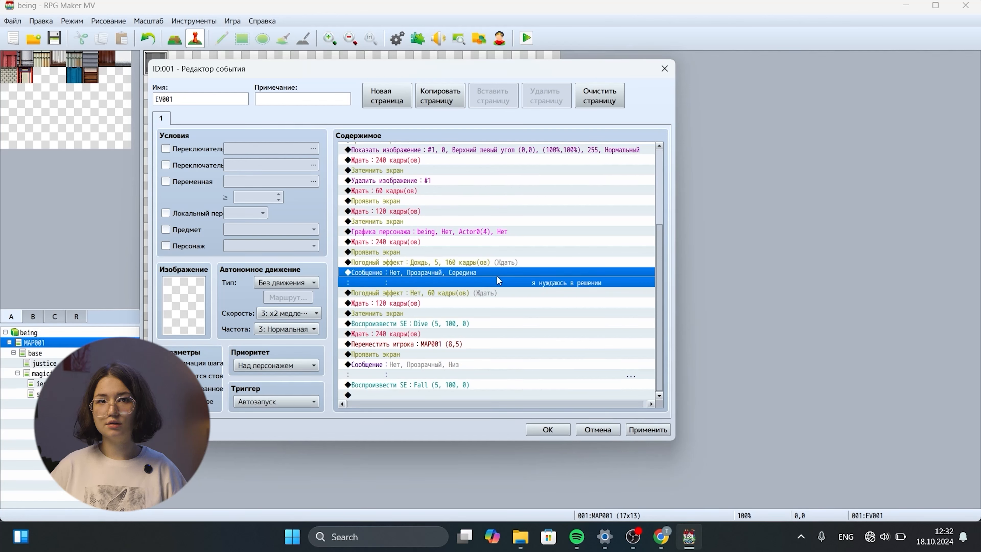
right_click(497, 275)
left_click(517, 286)
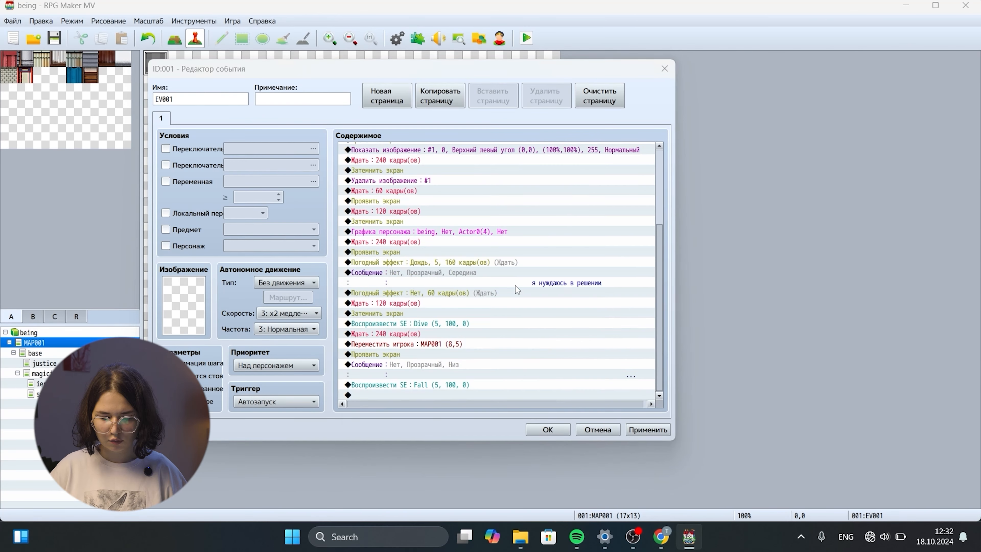
left_click(379, 122)
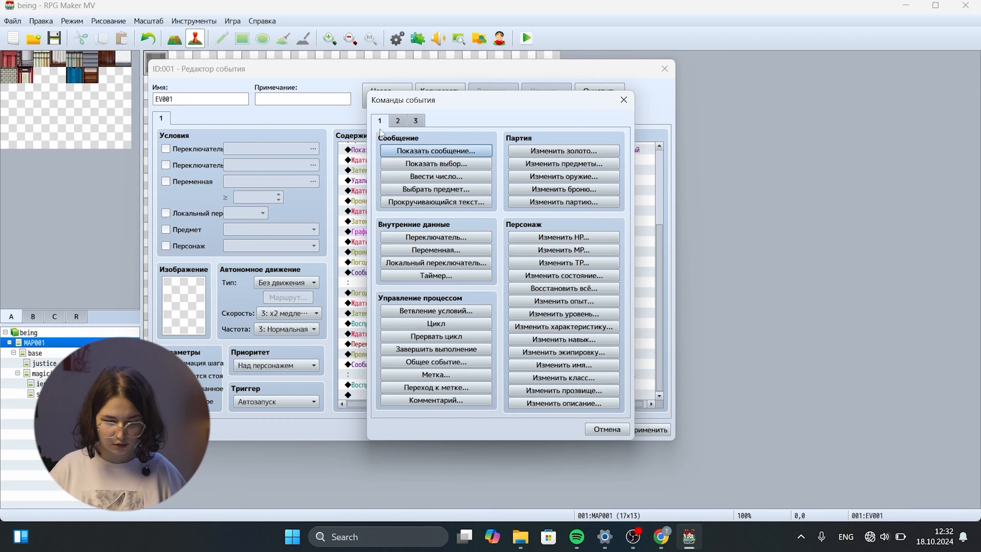
left_click(434, 151)
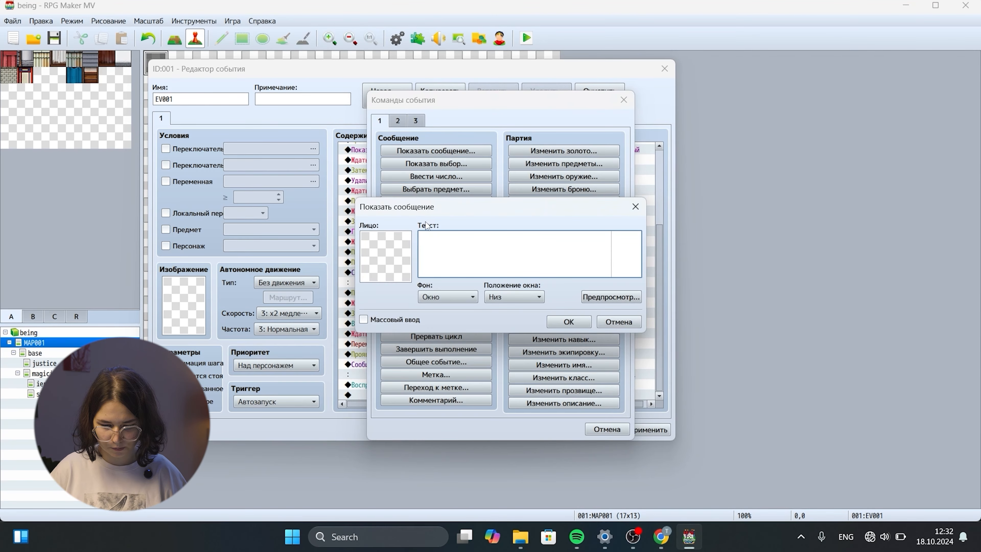
- Browse the face sets and assign the first People2 portrait to the new message
double_click(393, 257)
left_click(380, 238)
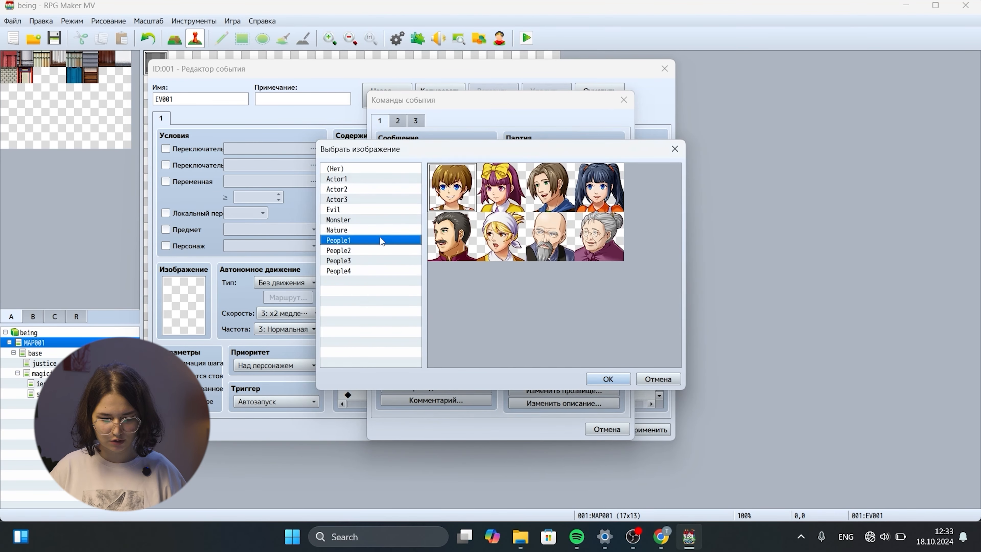
left_click(381, 220)
left_click(379, 201)
left_click(381, 190)
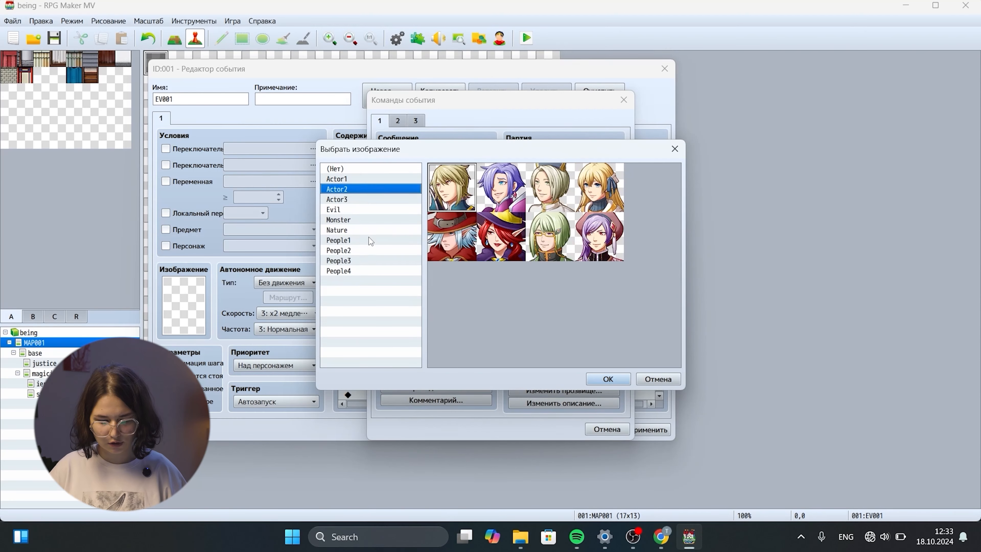
left_click(370, 250)
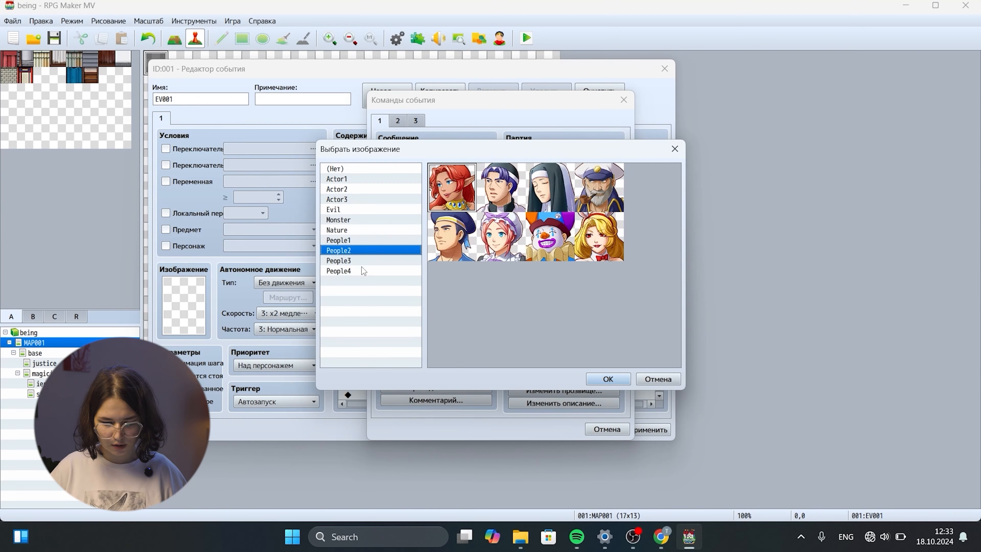
left_click(608, 379)
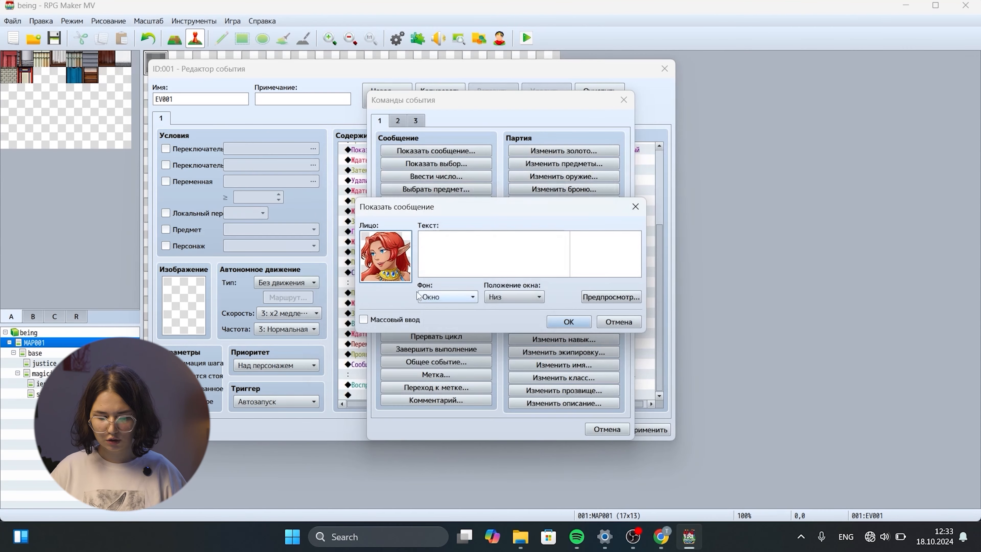
- Reset the new message's face image to none
double_click(389, 255)
left_click(367, 169)
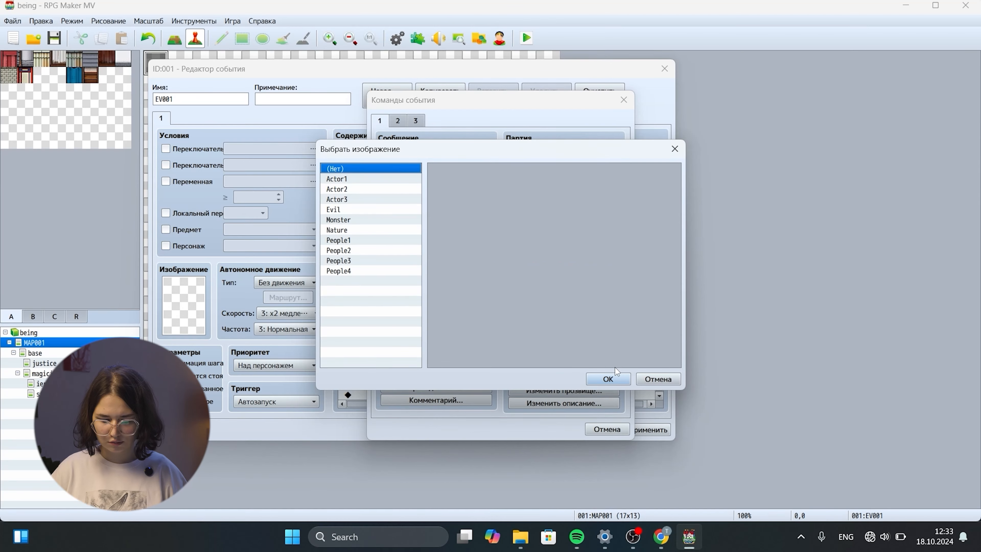
left_click(615, 384)
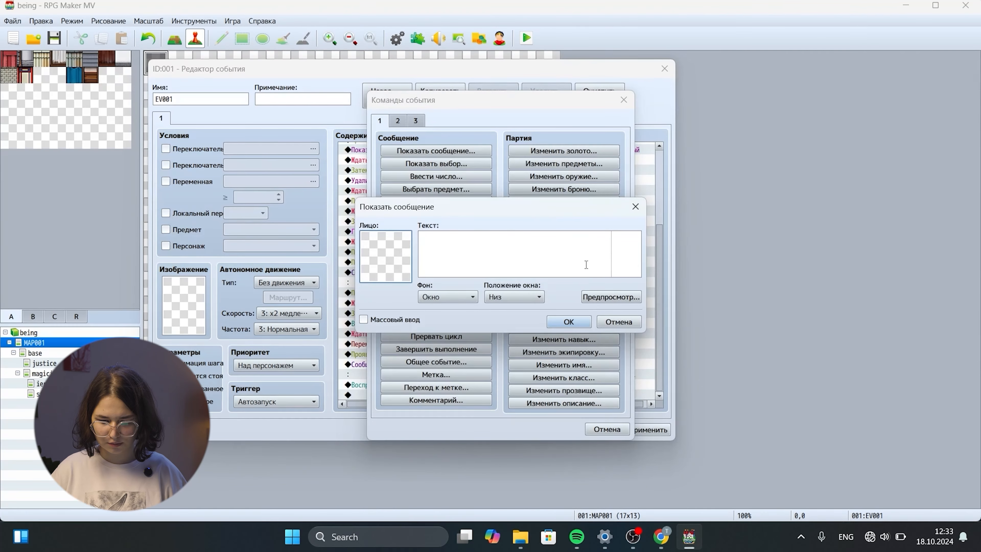
- Open the background options of the new message
left_click(558, 255)
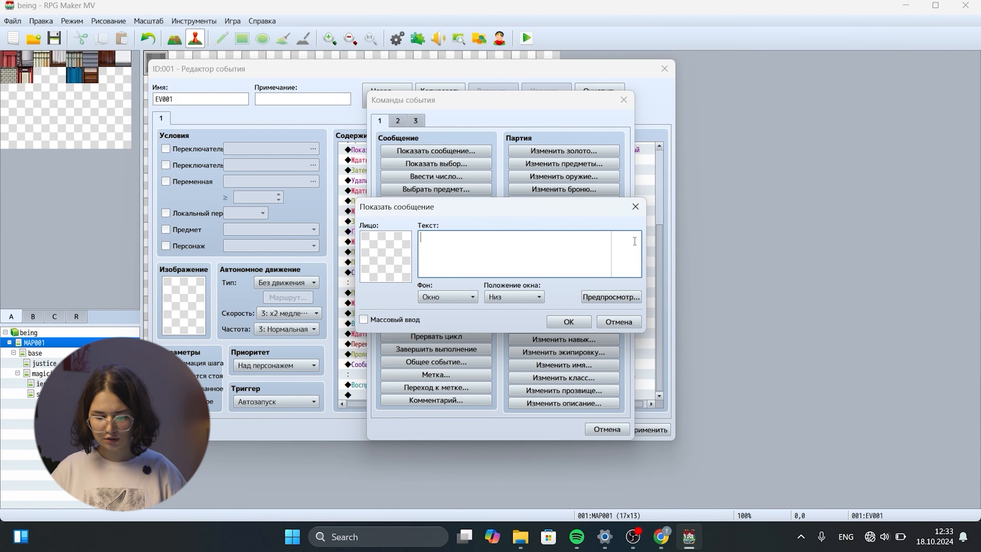
left_click(454, 298)
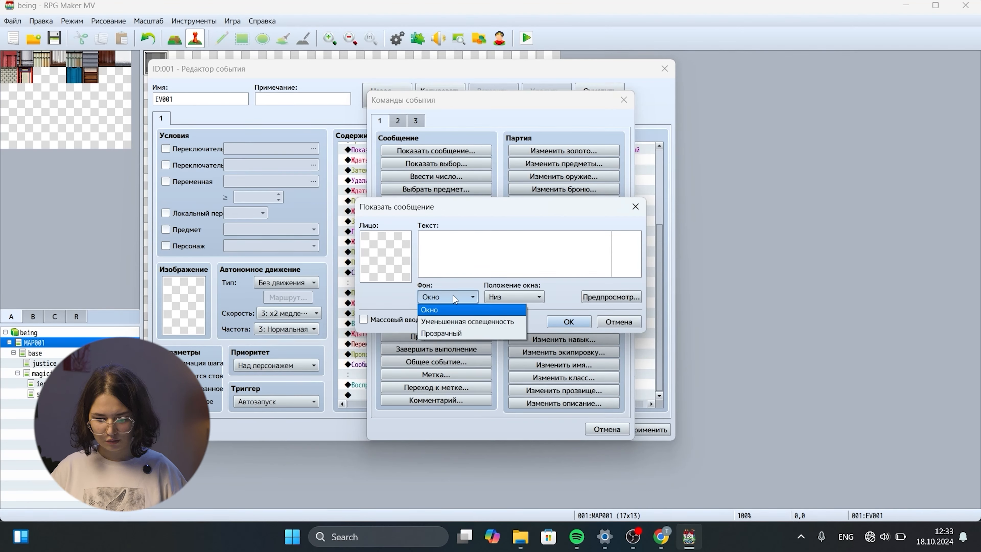
- Try a message reading "xxxxx" with a transparent background and top window position, and delete it from the event contents
left_click(456, 334)
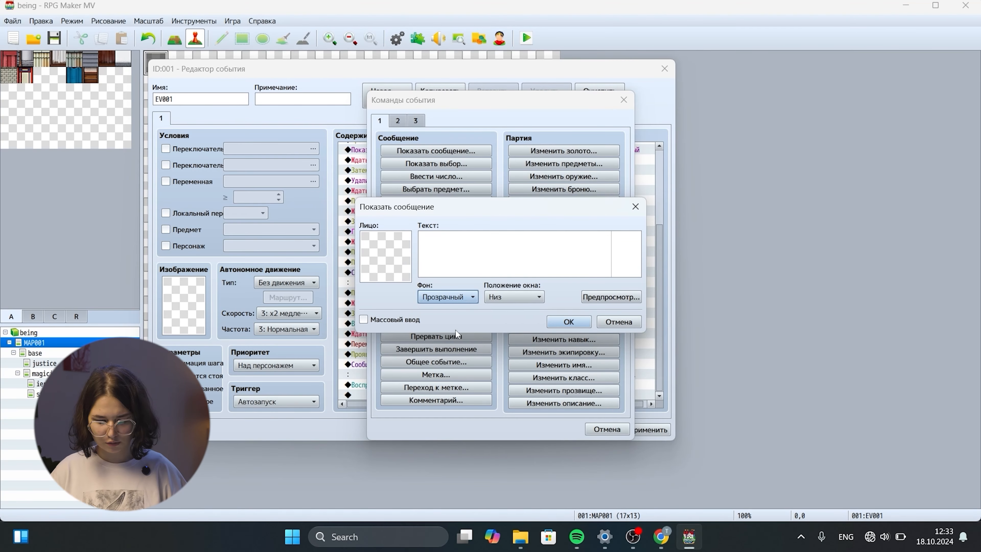
left_click(528, 297)
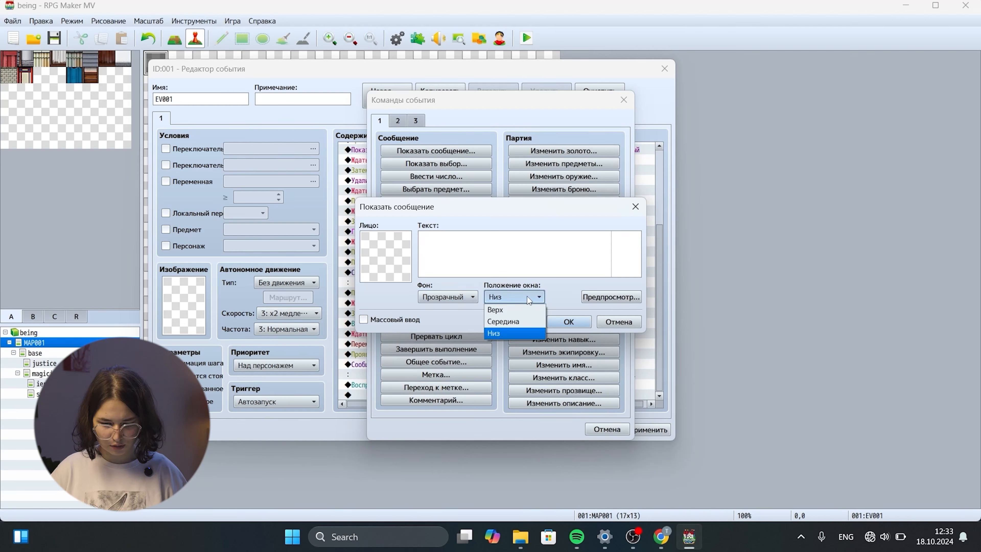
left_click(517, 314)
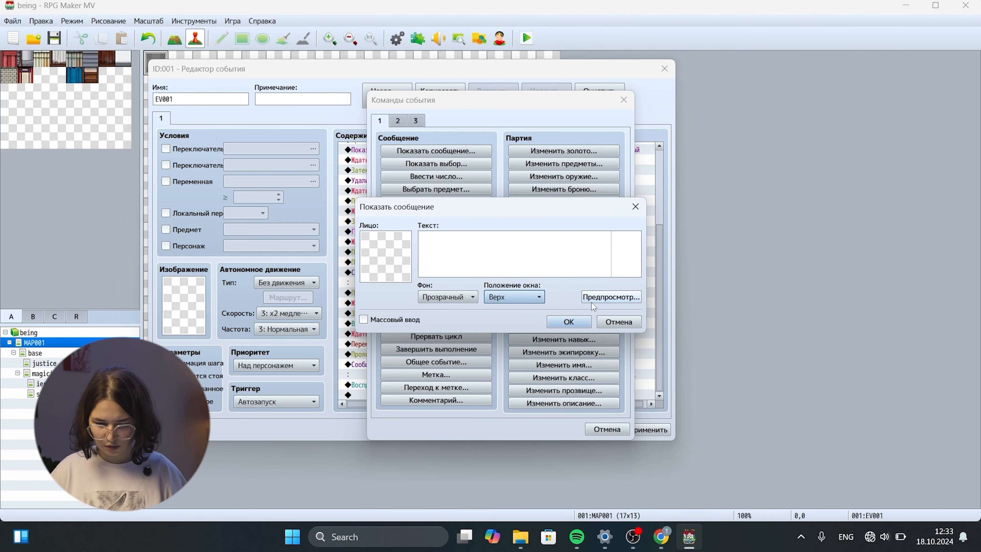
left_click(542, 259)
type("xxxxx")
left_click(605, 300)
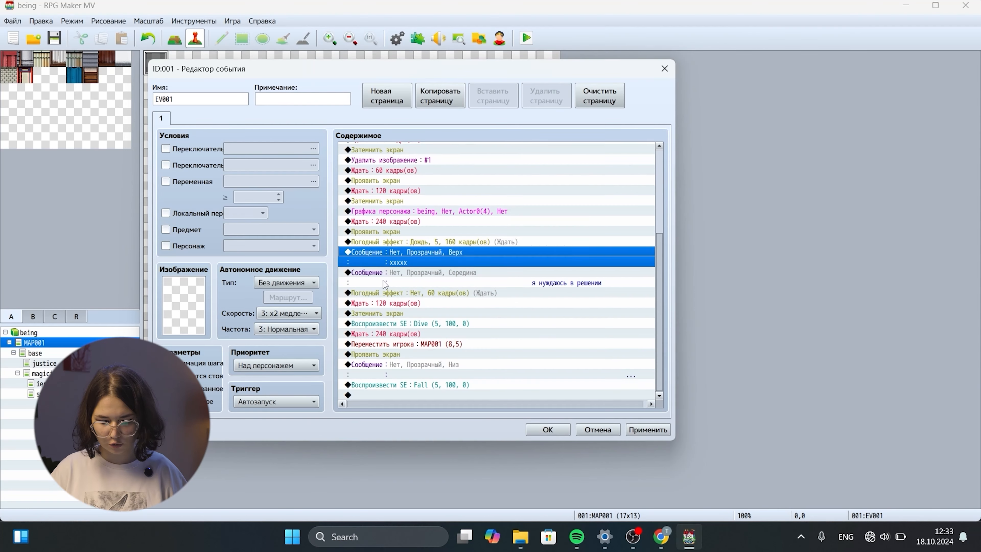
key("Delete")
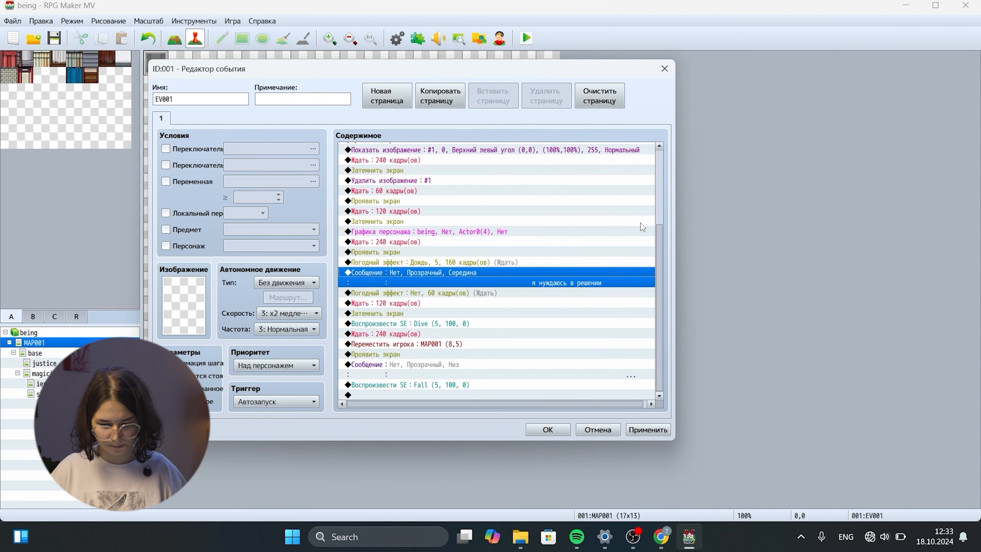
- Review the weather effect, wait, fade-out and Dive sound commands that follow the message in the event contents
left_click(466, 292)
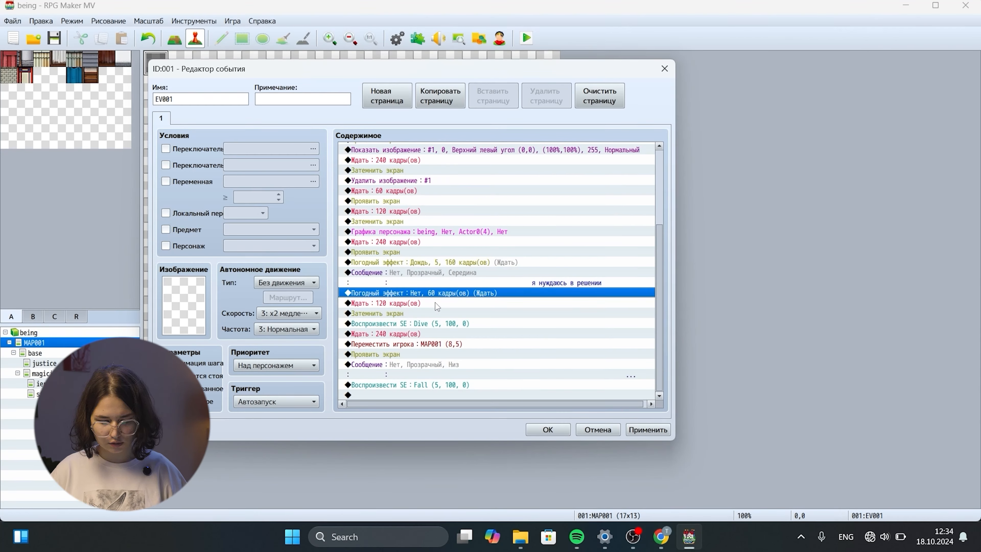
left_click(425, 305)
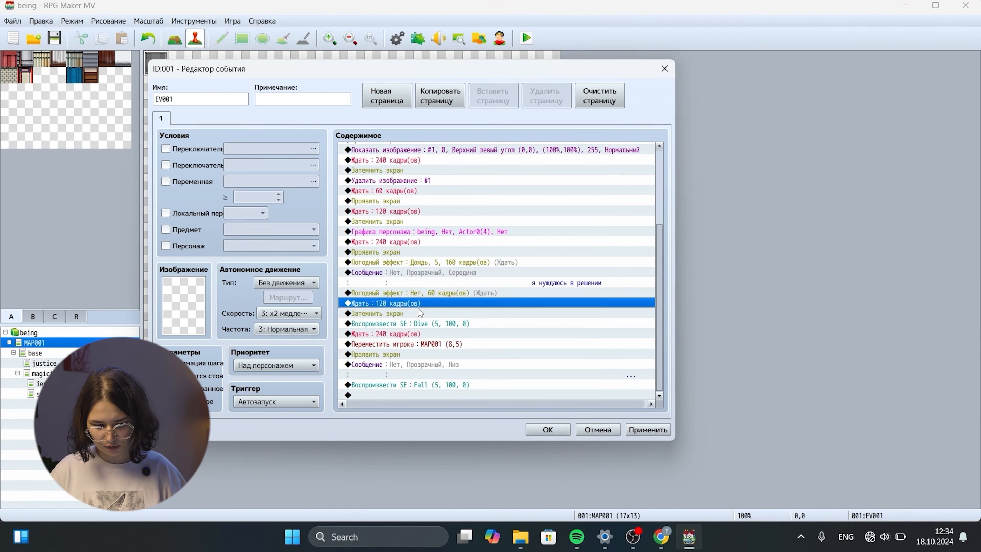
left_click(423, 313)
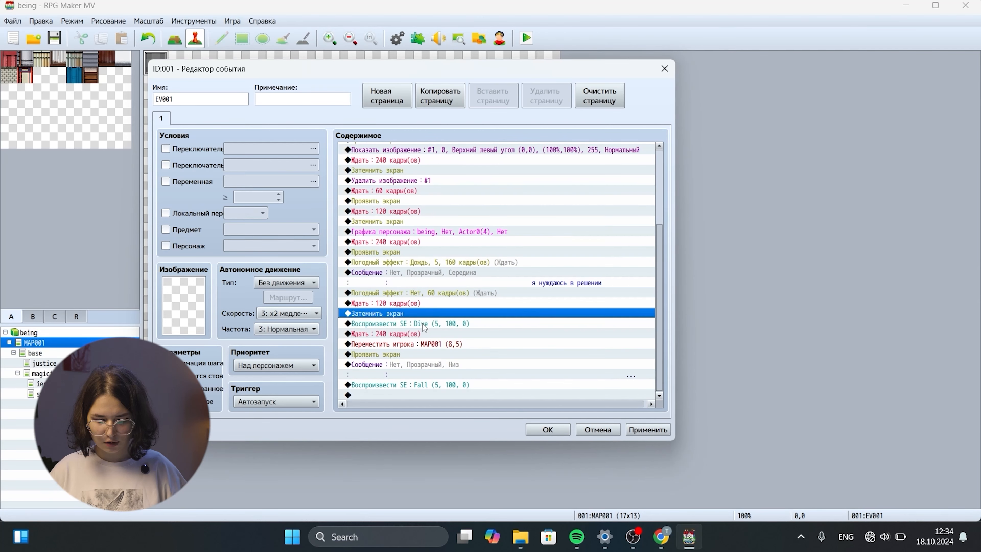
left_click(425, 325)
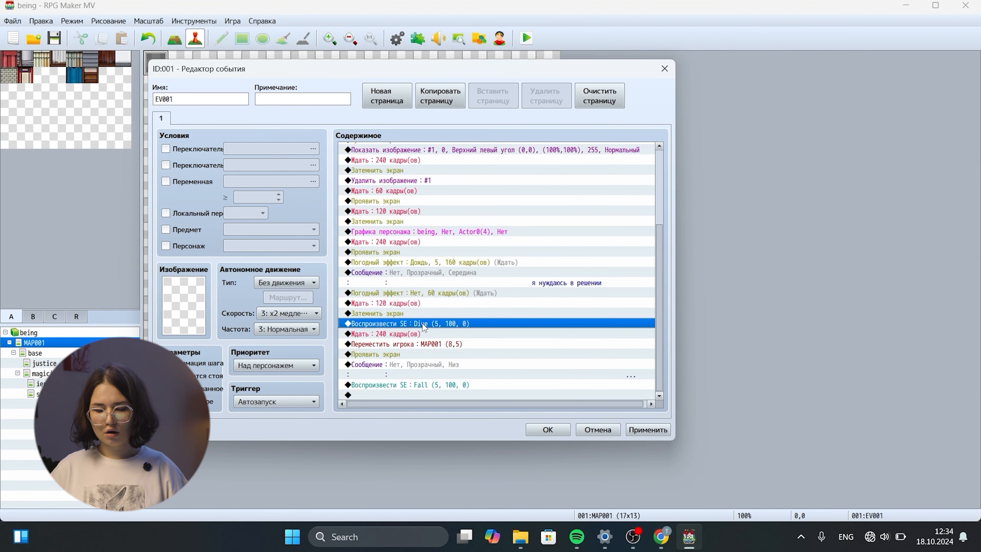
- Try the Miss sound at 45% volume in a new Play SE command at the Dive sound line, and cancel the command
right_click(424, 327)
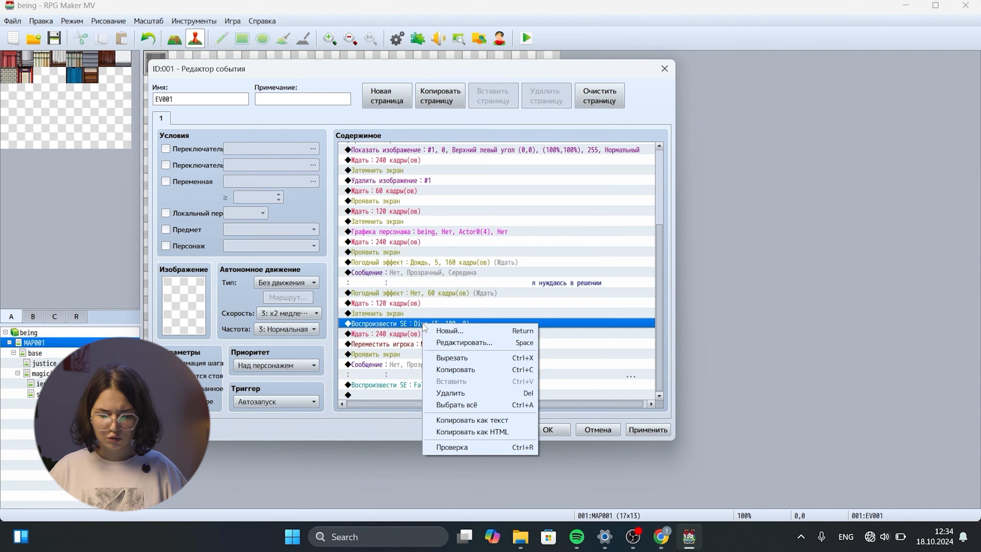
left_click(463, 333)
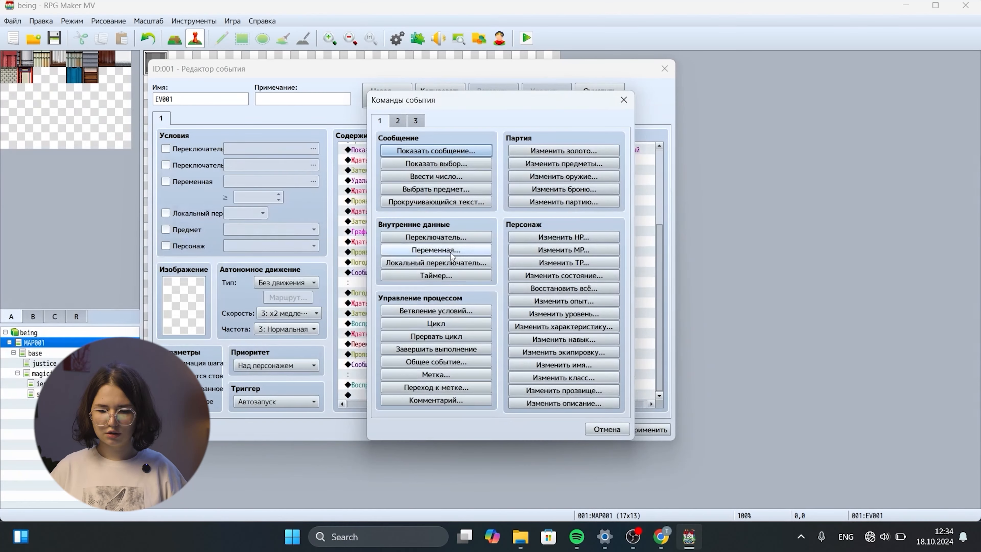
left_click(401, 124)
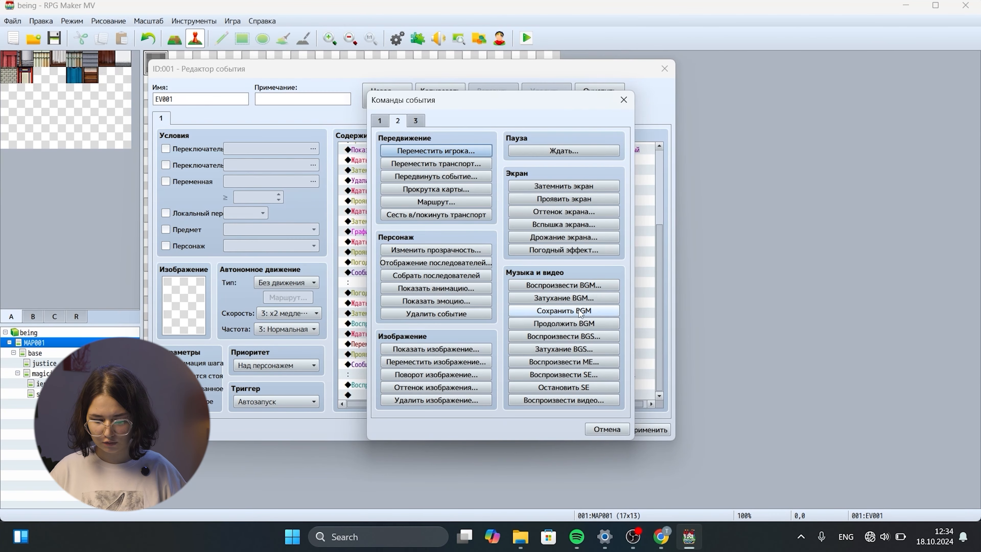
left_click(584, 374)
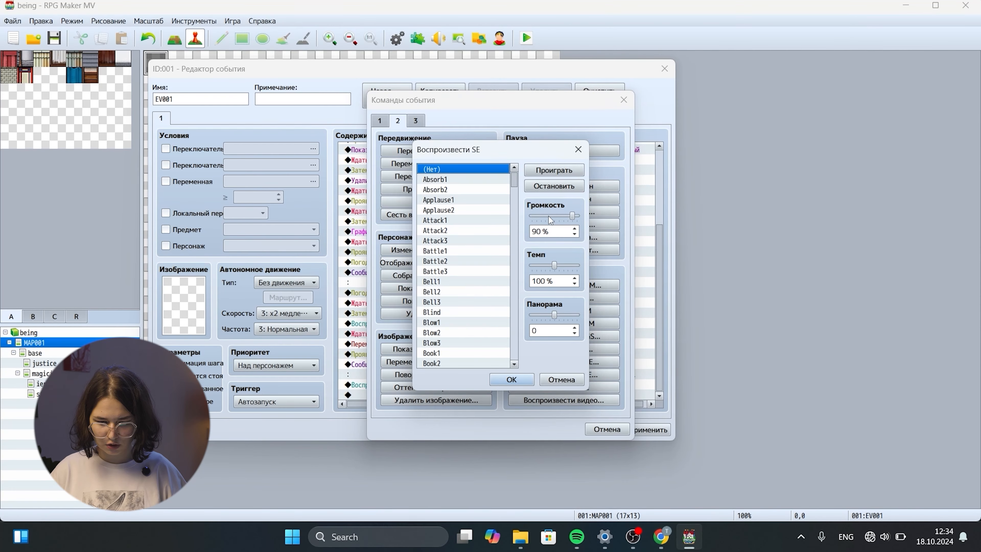
left_click_drag(513, 178, 514, 278)
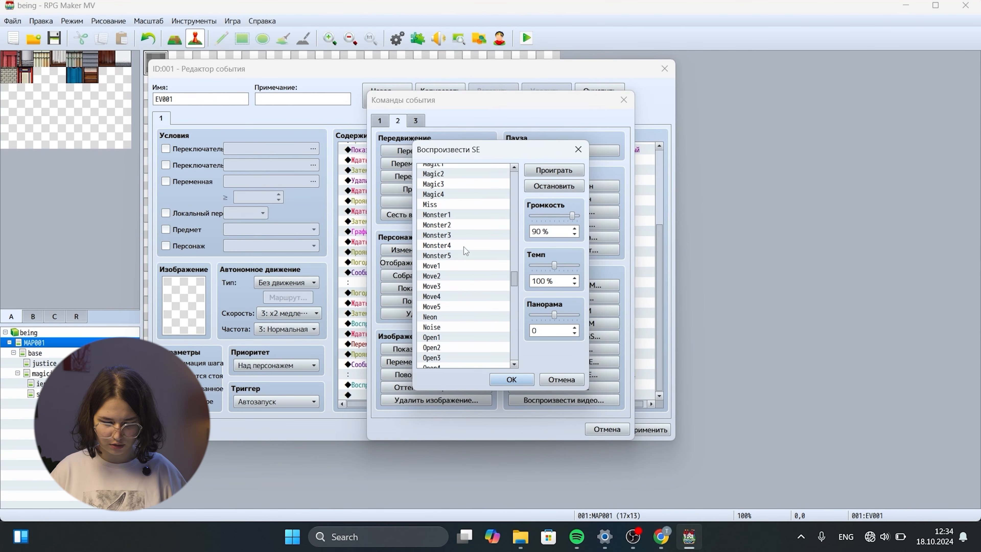
left_click(457, 205)
left_click(551, 219)
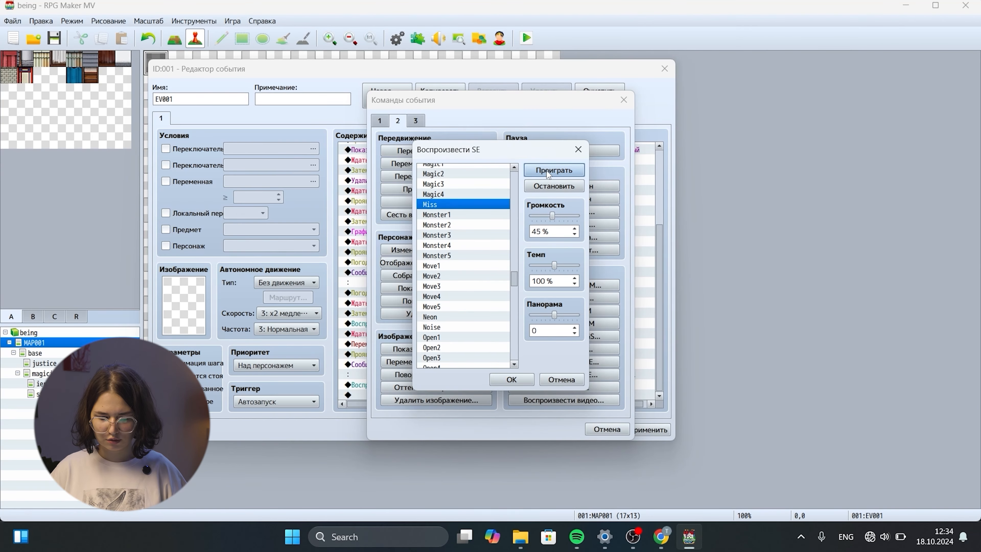
left_click_drag(514, 278, 519, 355)
left_click(561, 379)
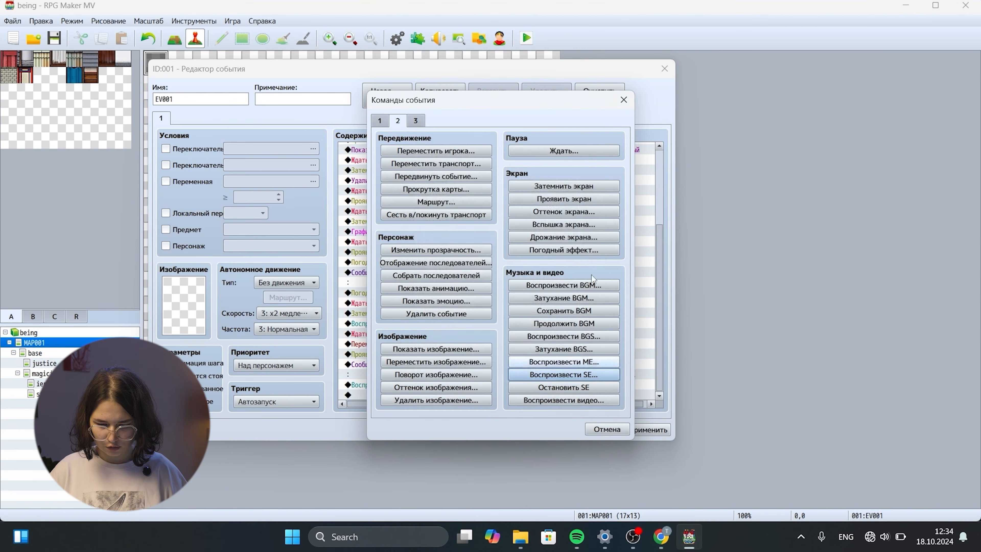
left_click(623, 101)
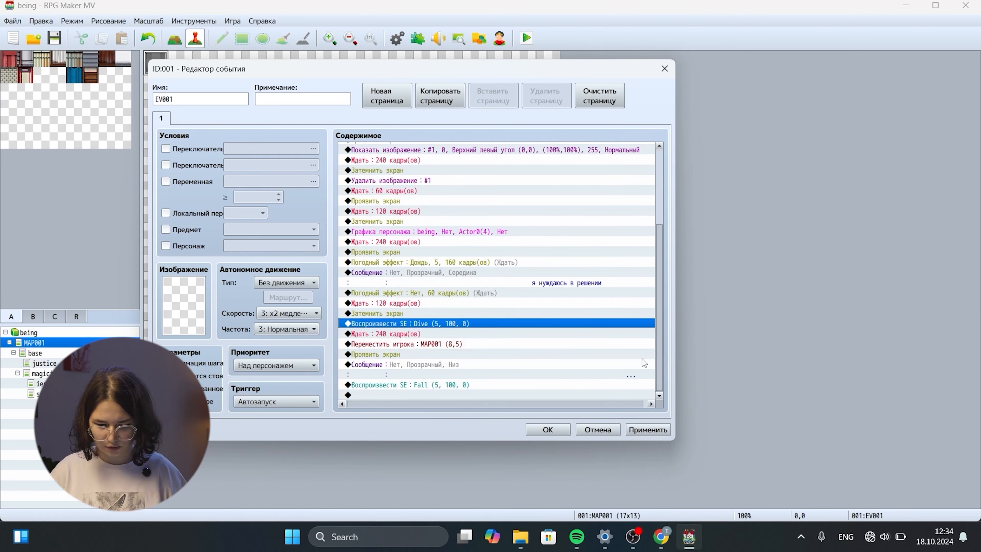
- Start a new Transfer Player command at the existing player transfer line and open its destination map selection
left_click(506, 344)
right_click(505, 346)
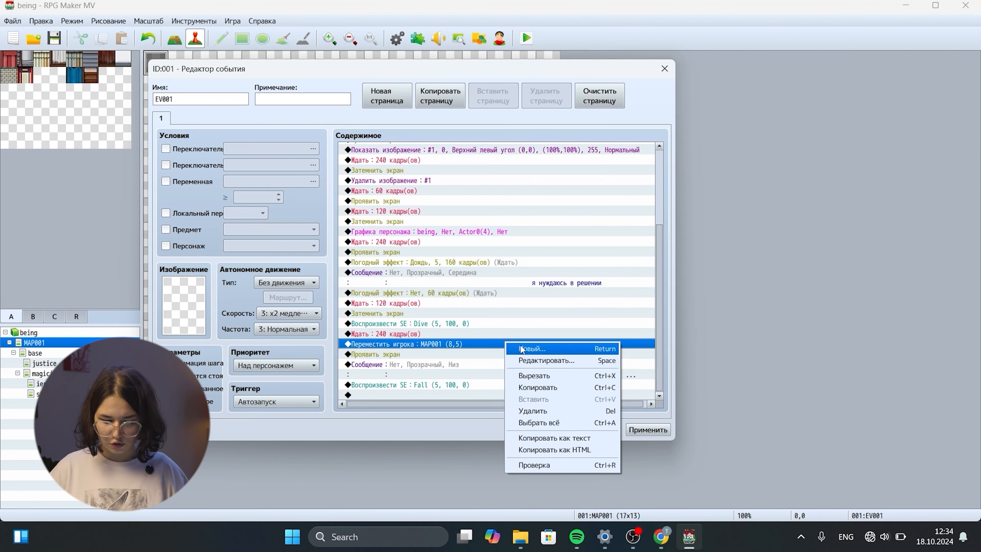
left_click(514, 348)
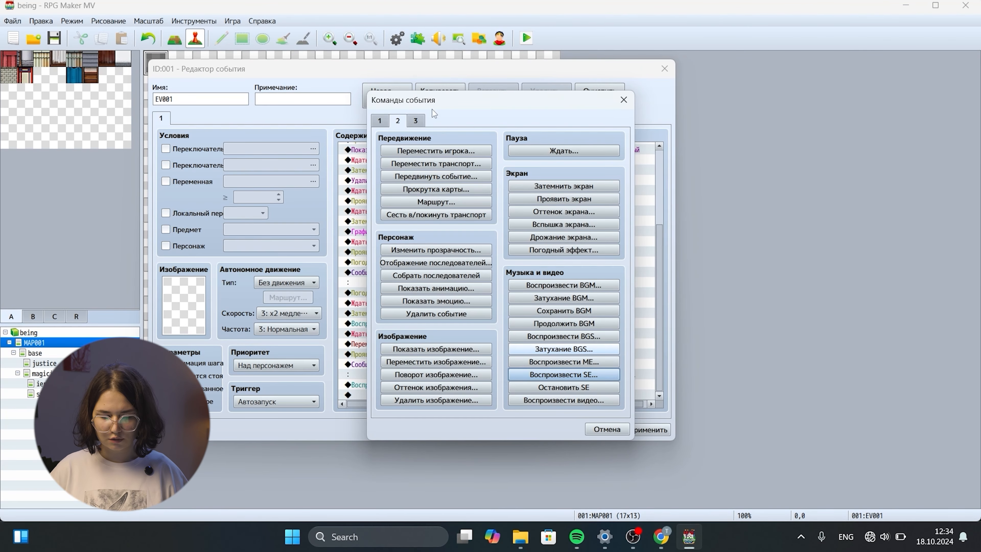
left_click_drag(449, 100, 554, 102)
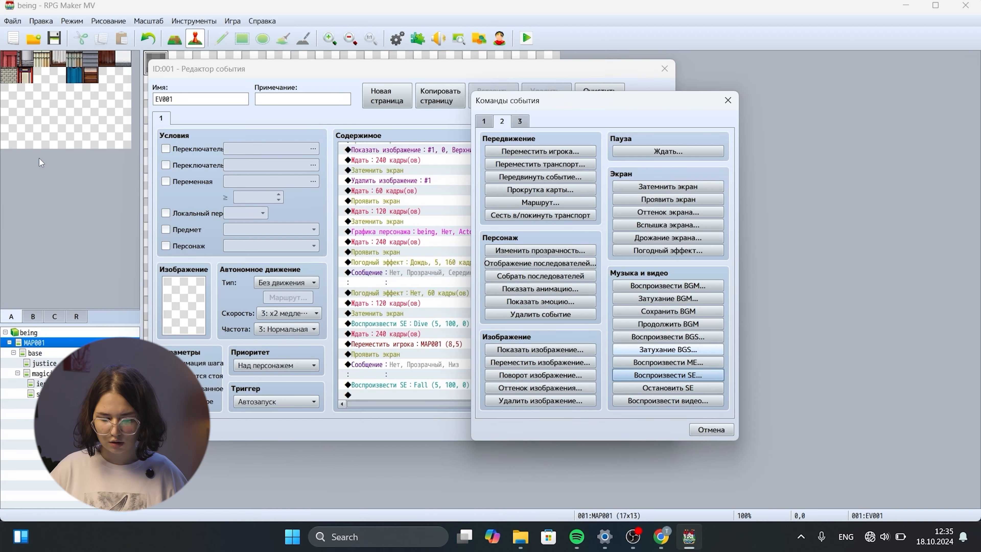
left_click(499, 153)
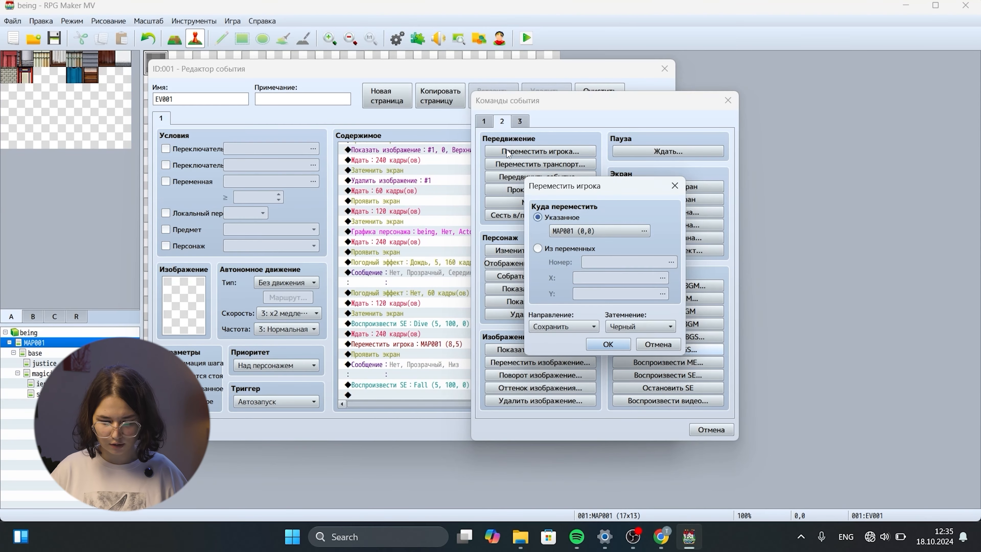
left_click_drag(590, 202, 568, 161)
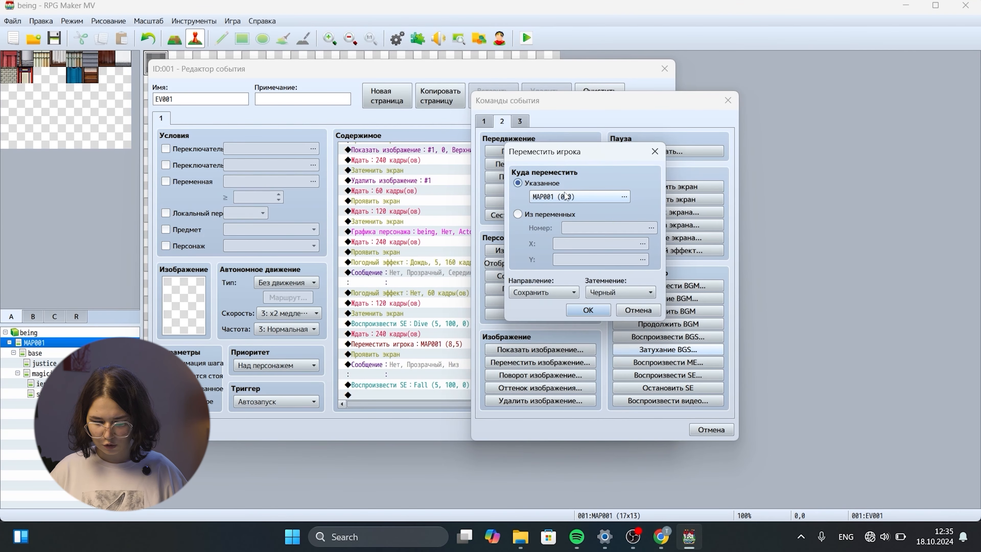
left_click(557, 197)
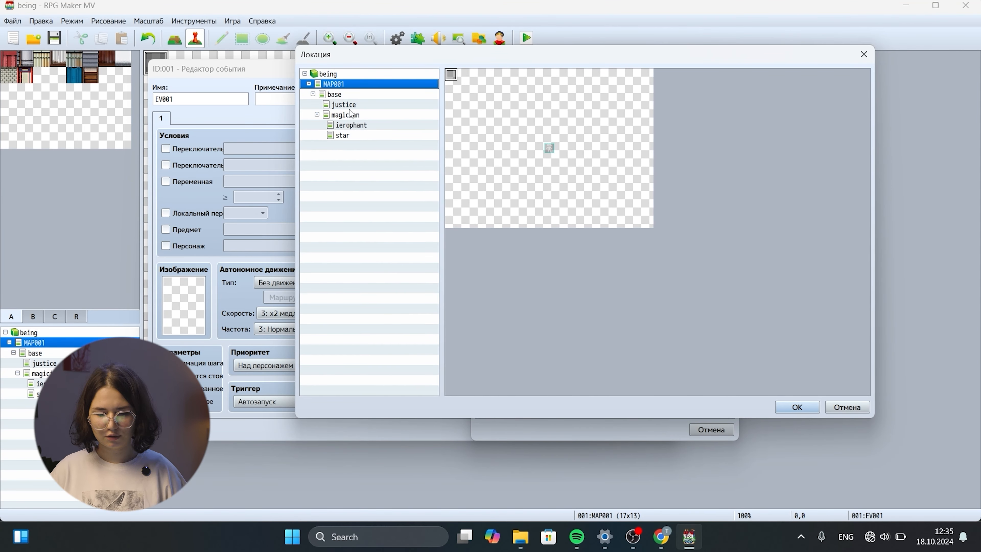
- Set the player transfer destination to tile (8,5) at the centre of the base map and confirm the command
left_click(350, 107)
left_click(347, 115)
left_click(345, 123)
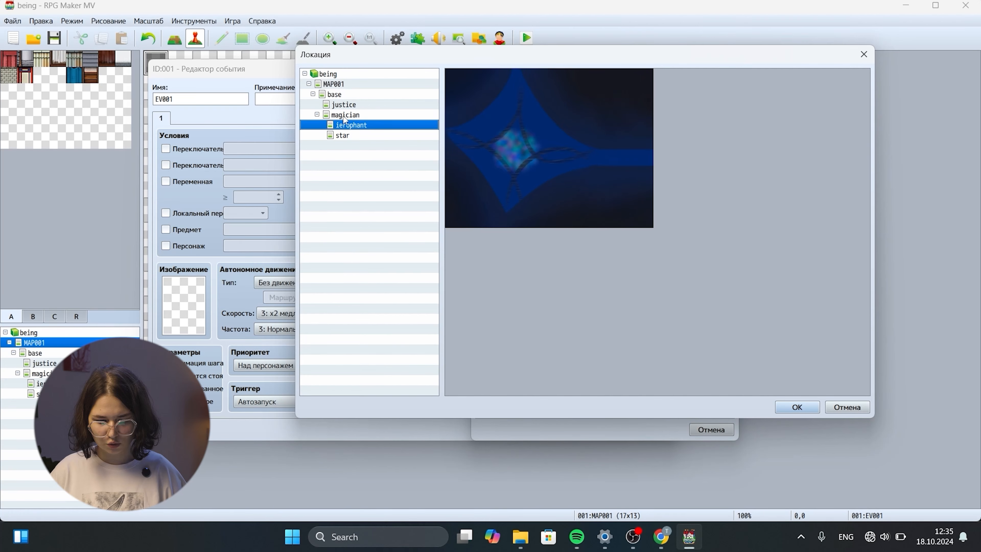
left_click(347, 95)
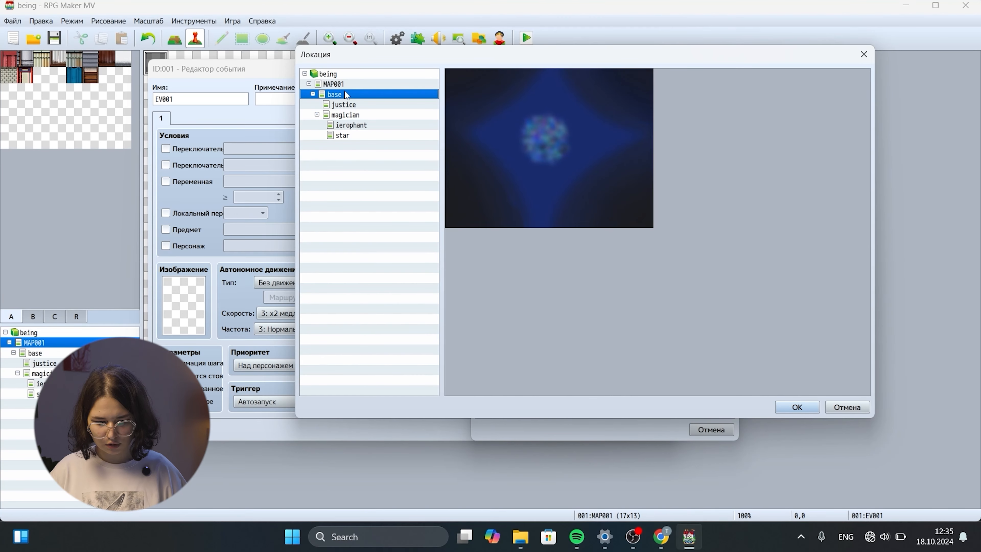
left_click(546, 141)
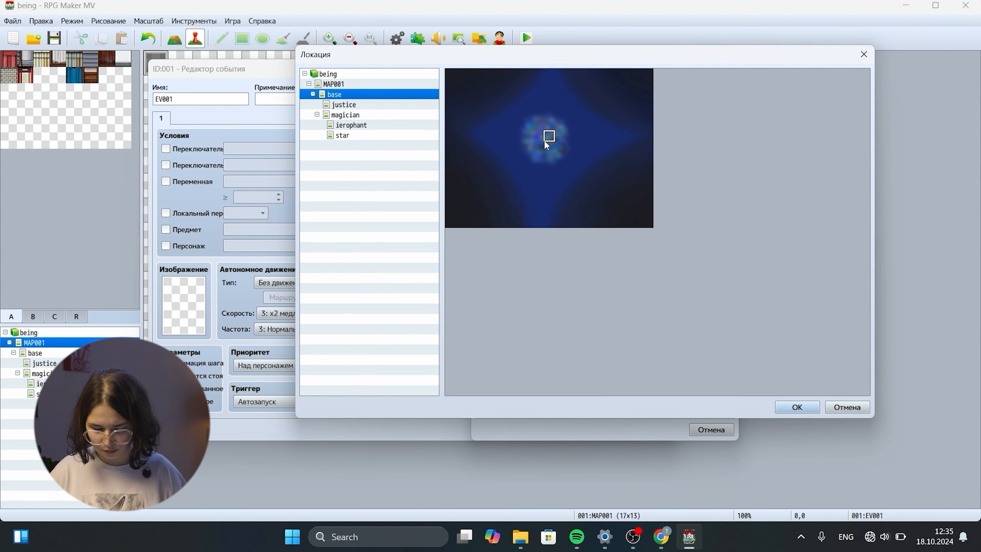
left_click_drag(665, 56, 439, 59)
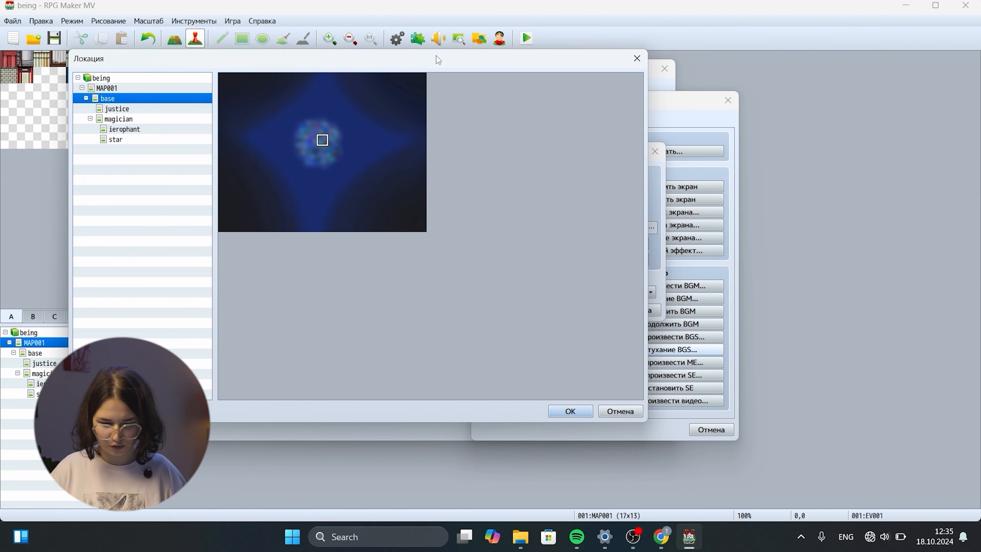
left_click(568, 411)
left_click(587, 310)
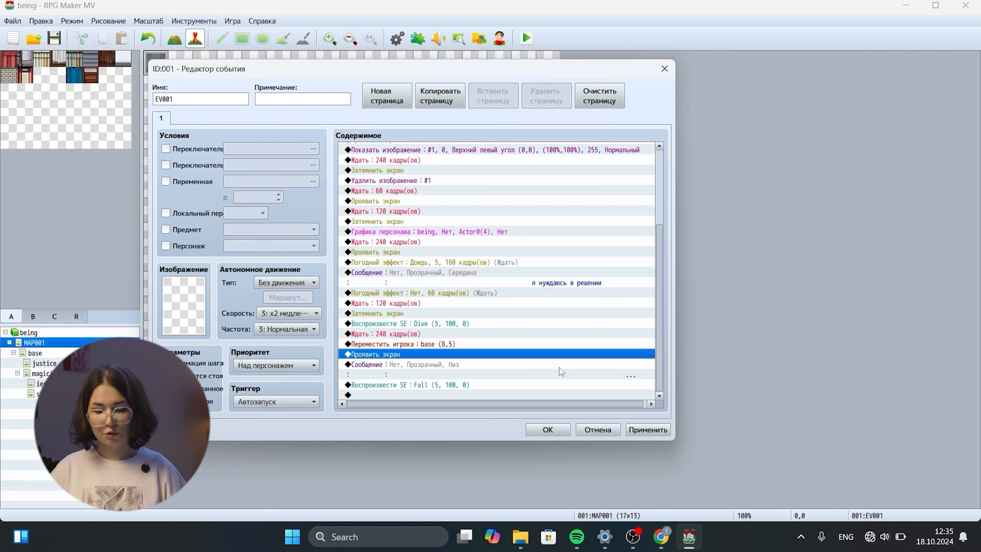
- Review the final message and the Fall sound effect commands at the end of the event contents
left_click(535, 369)
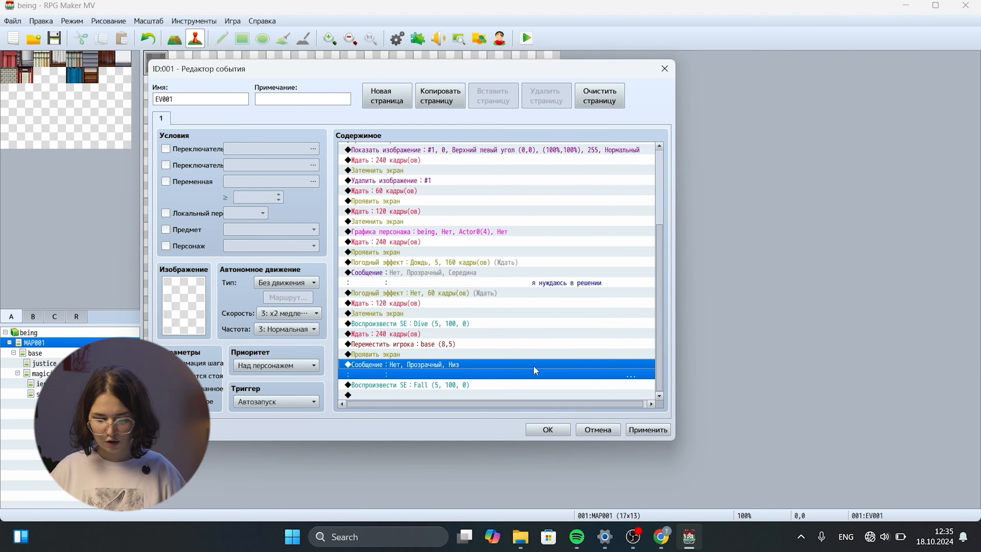
left_click(506, 385)
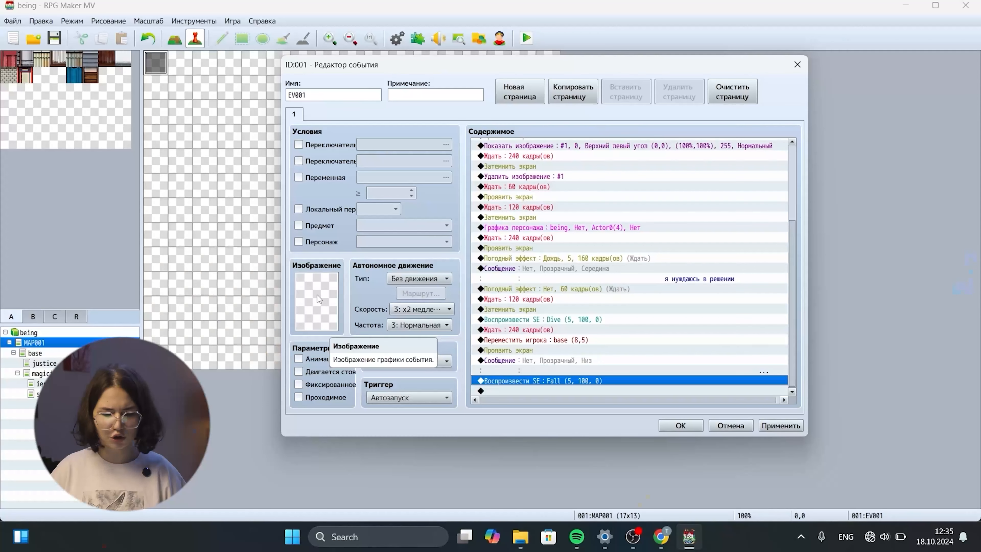
- Open the event's image selection and browse the character sheets, including Damage3, People1, People4 and !Crystal
double_click(321, 299)
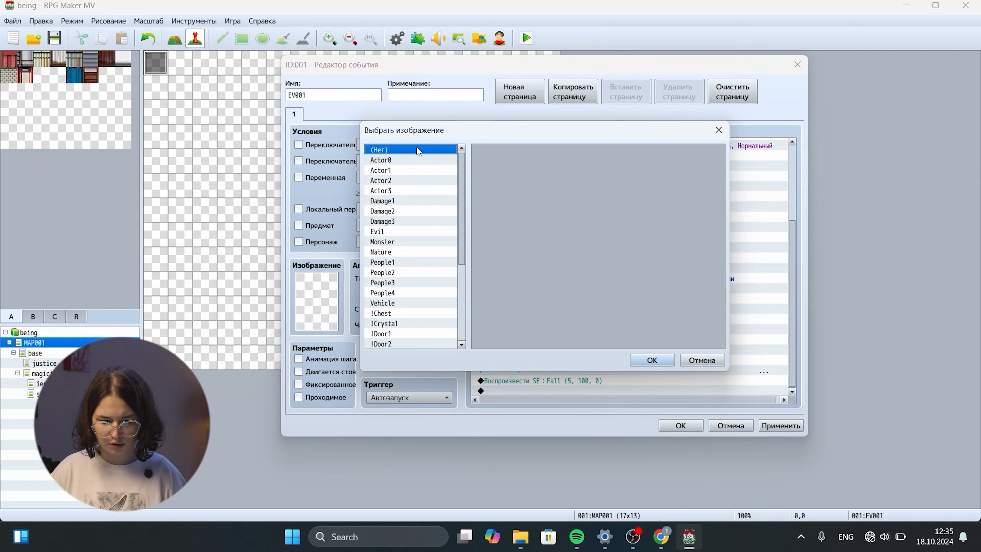
left_click_drag(422, 131, 434, 120)
left_click(420, 211)
left_click(407, 251)
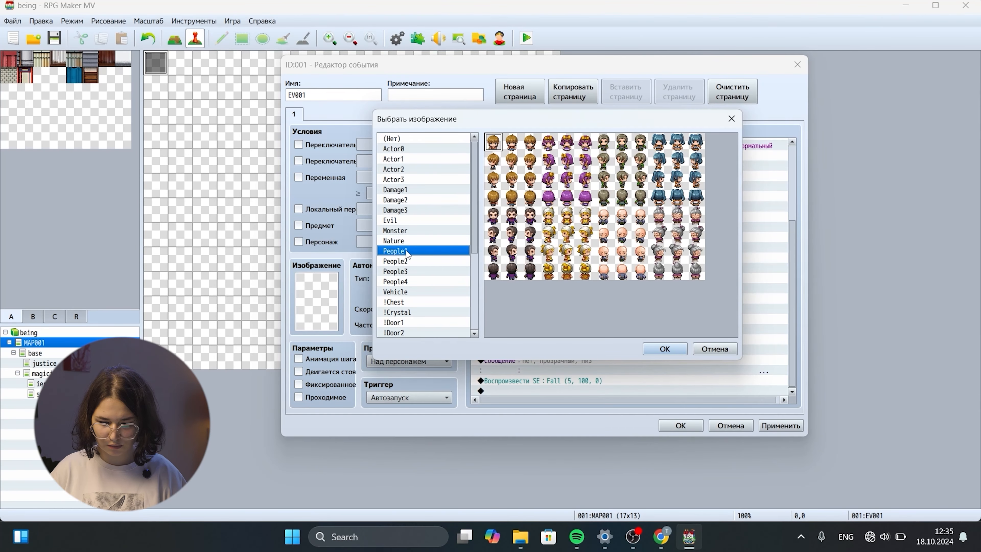
left_click(404, 280)
left_click(404, 312)
left_click(407, 258)
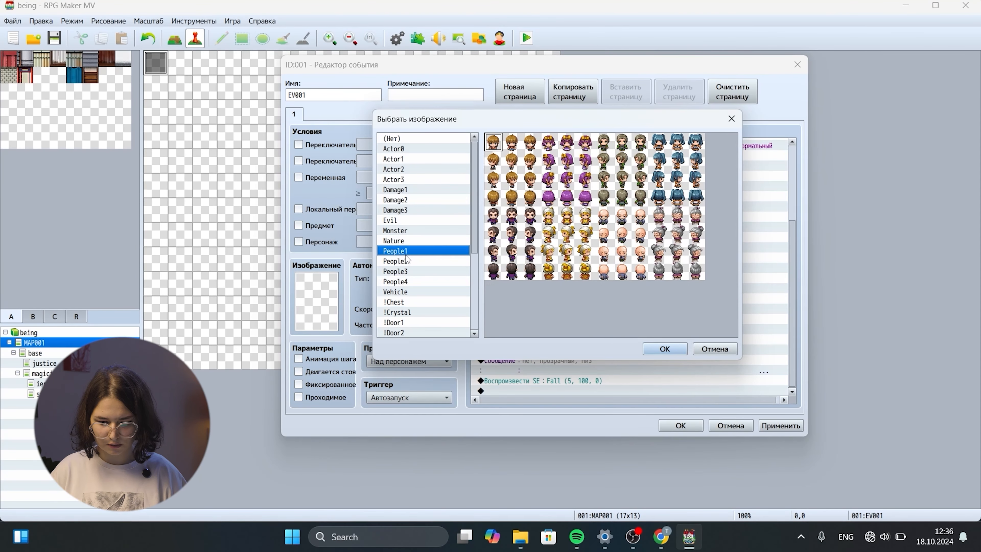
- Inspect the Actor0 character sheet without assigning an event image, and open the event's trigger options
left_click(448, 150)
left_click(512, 162)
left_click(564, 162)
left_click(618, 164)
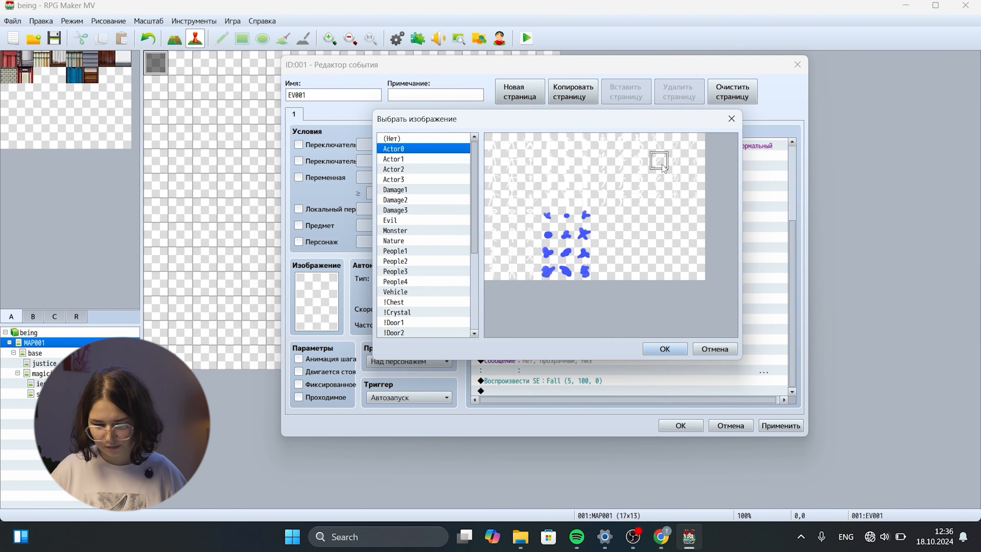
left_click_drag(607, 124, 478, 124)
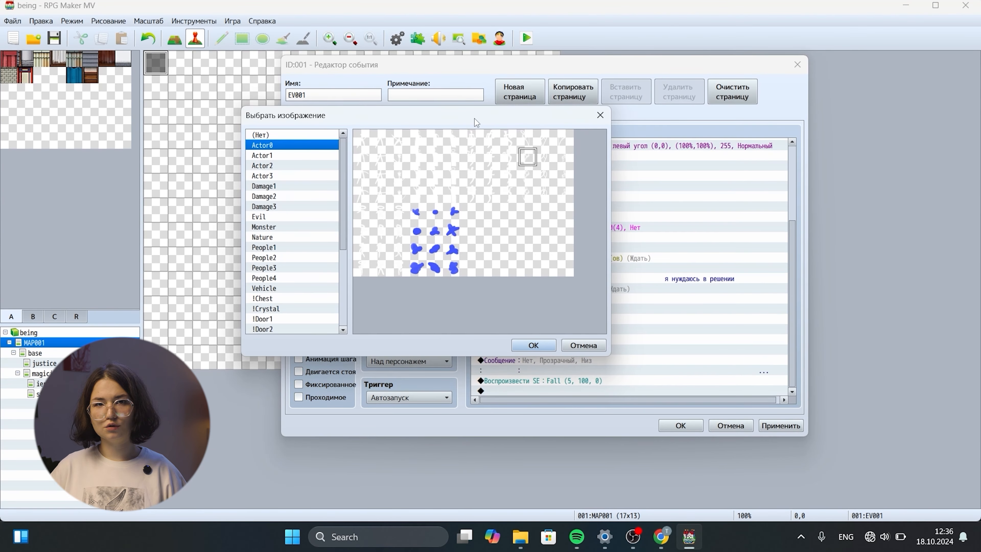
left_click(600, 115)
left_click_drag(521, 67, 419, 66)
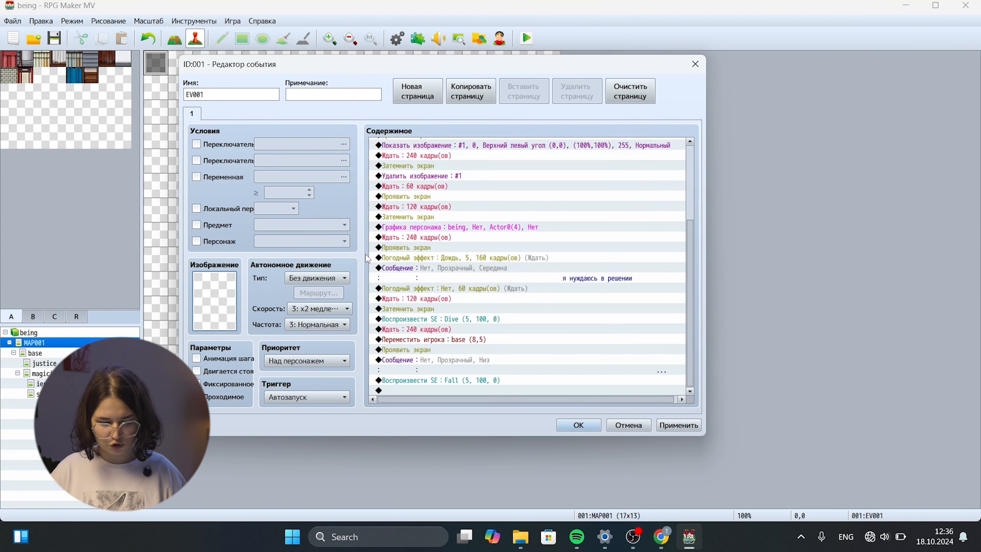
left_click(296, 398)
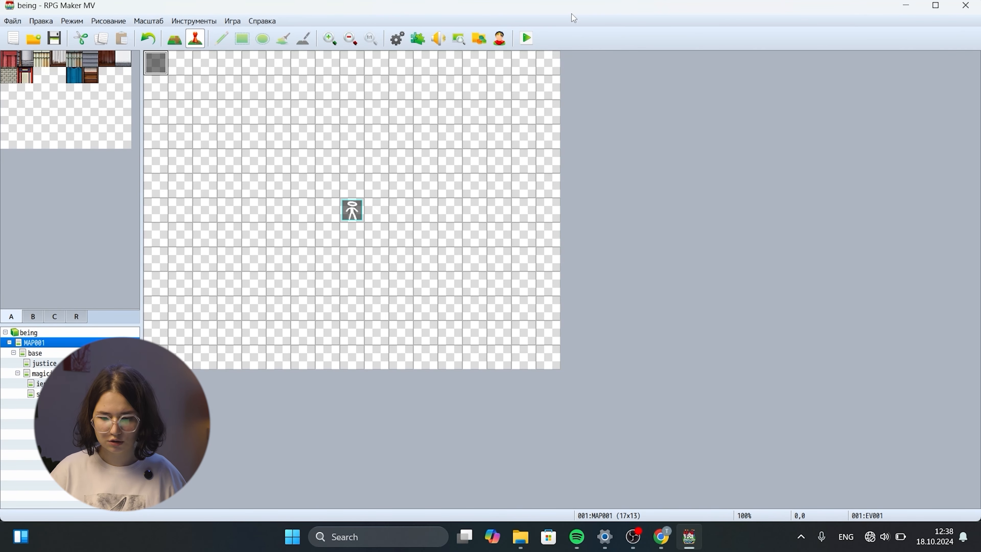
- Start a playtest of the being project and begin a new game to watch the opening event
left_click(530, 36)
left_click(445, 285)
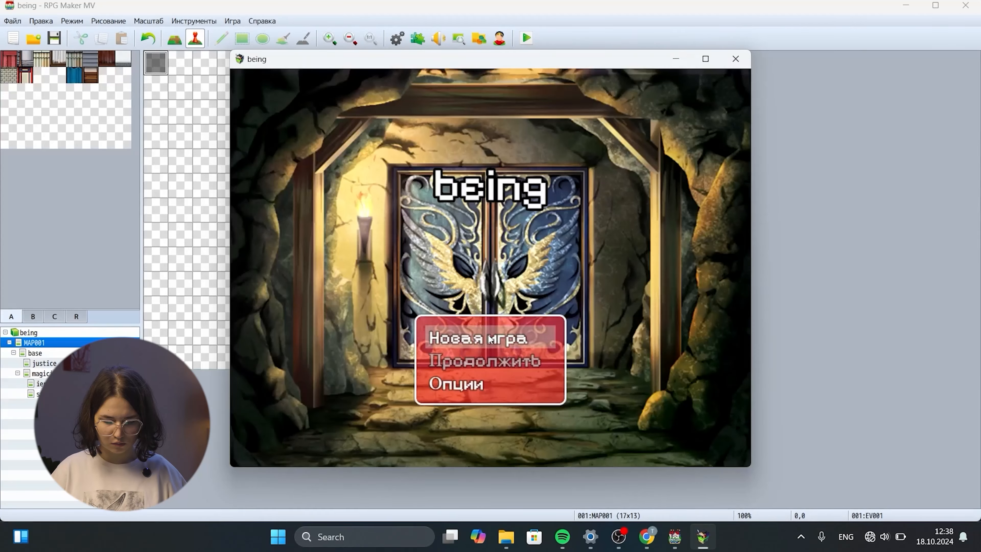
left_click(487, 335)
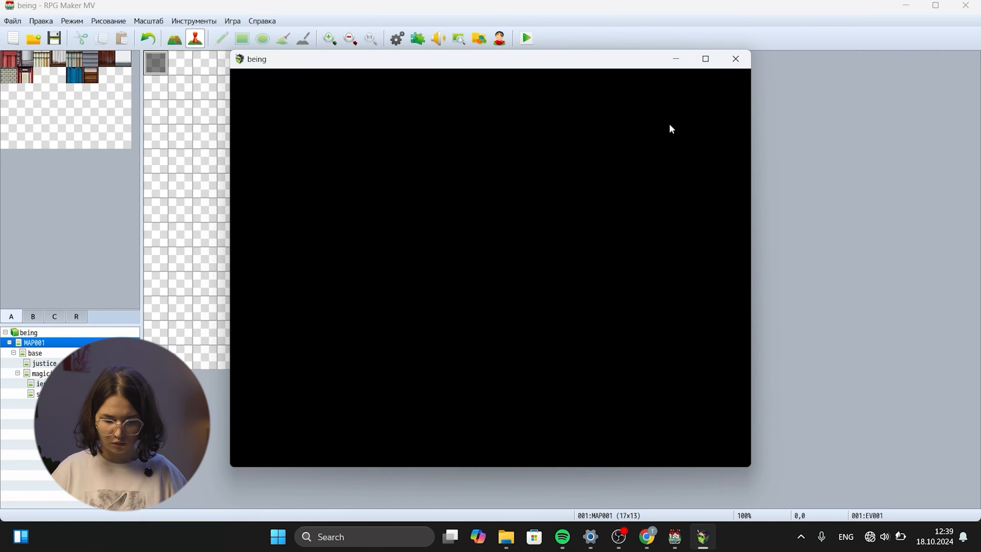
mouse_move(609, 63)
left_mouse_down()
mouse_move(584, 66)
mouse_move(594, 75)
left_mouse_up()
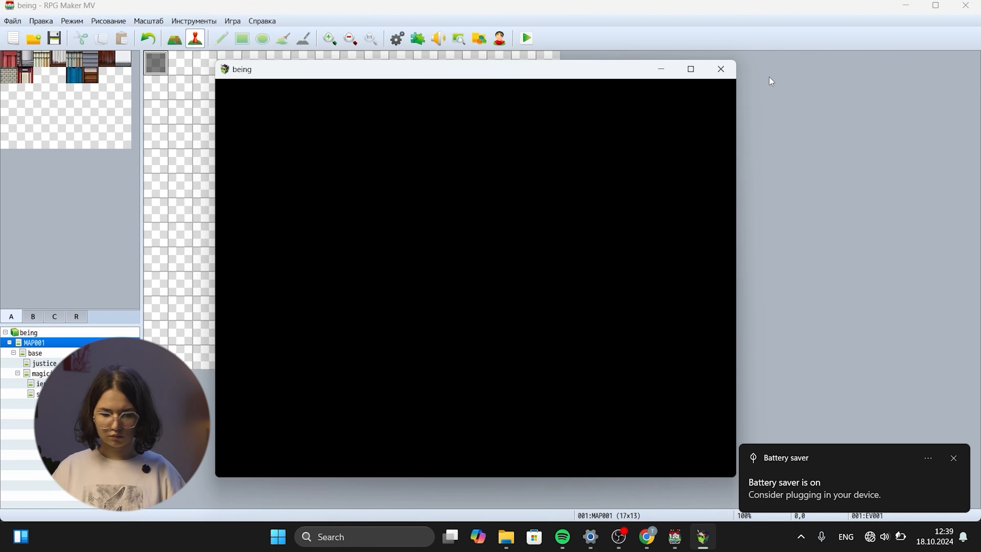
left_click(903, 538)
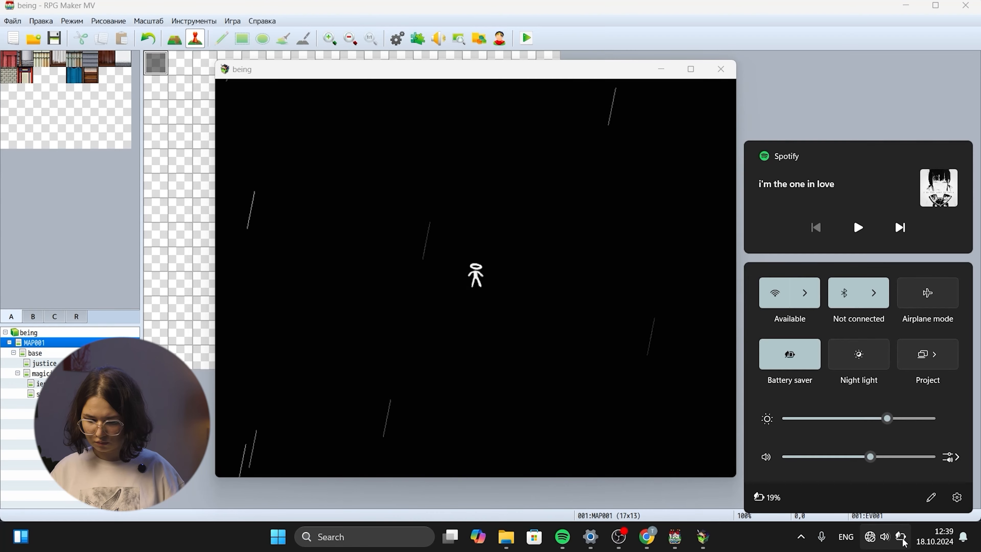
left_click(902, 538)
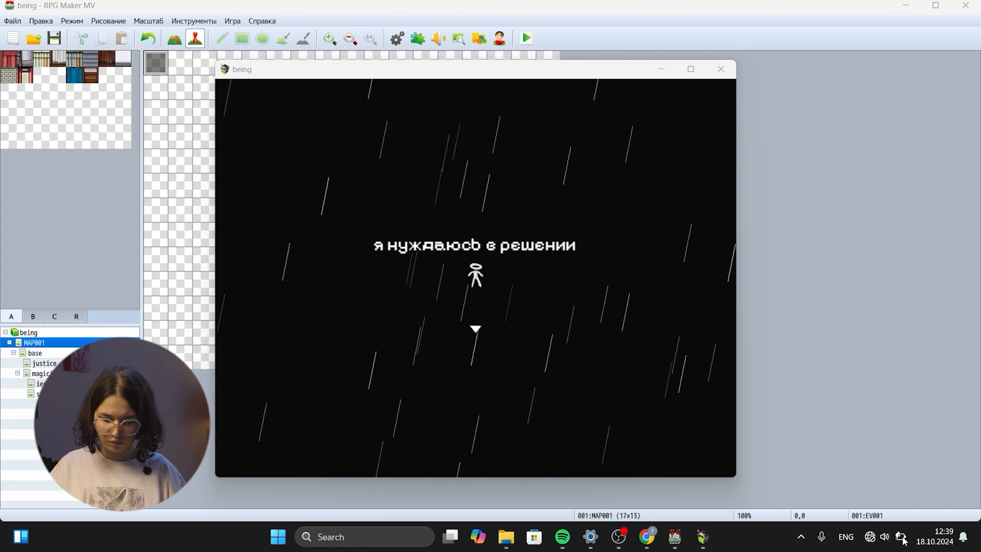
- Advance through the opening messages, walk the character around the base map and end the playtest
left_click(555, 210)
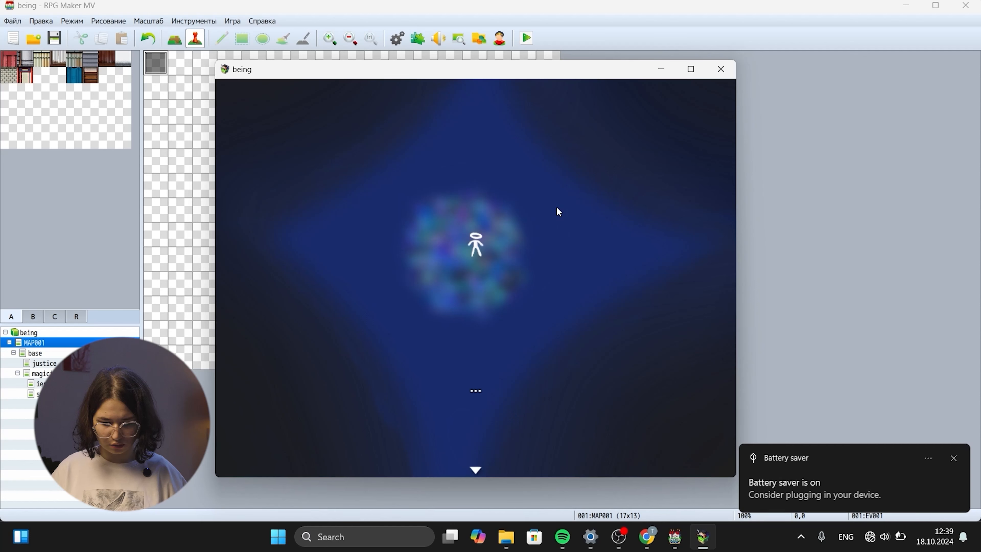
left_click(559, 212)
key("Up")
key("Left")
key("Right")
key("Up")
key("Down")
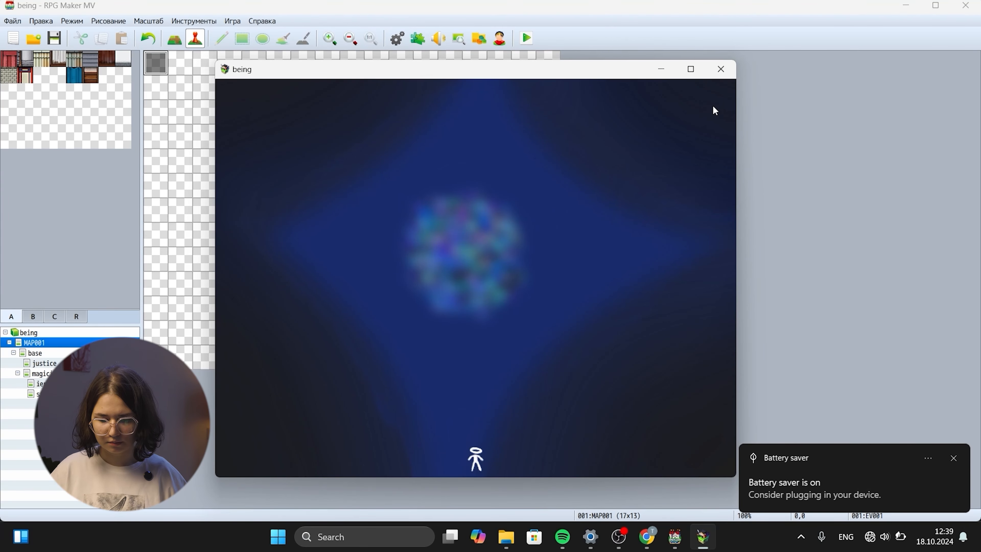
left_click(722, 70)
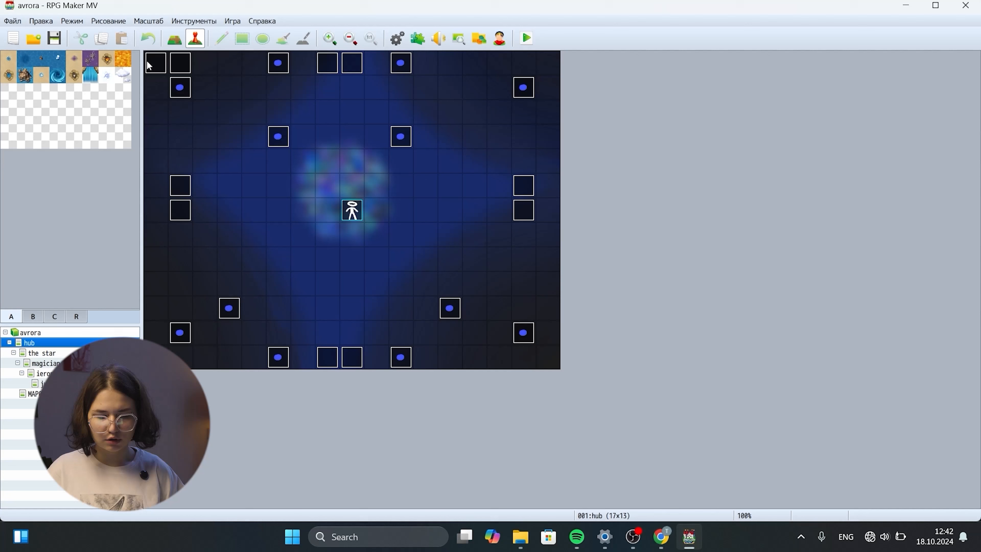
- Open event EV014 in the upper-left corner tile of the hub map and examine its first conditional block
left_click(155, 68)
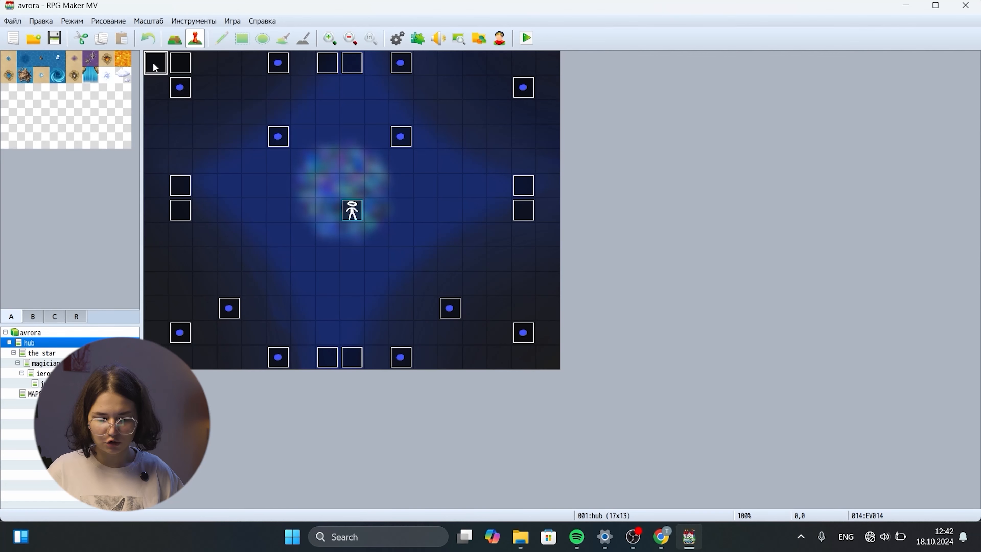
right_click(155, 67)
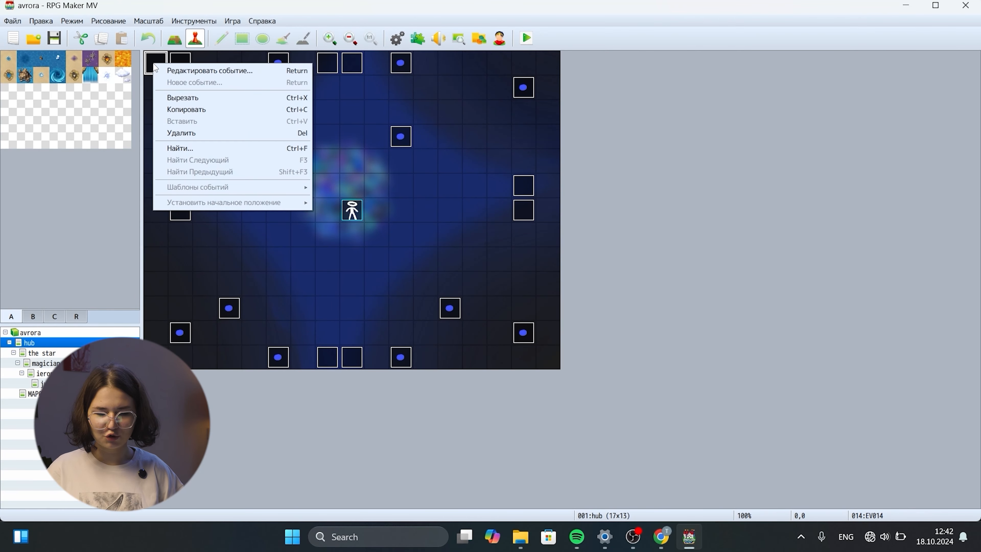
left_click(173, 71)
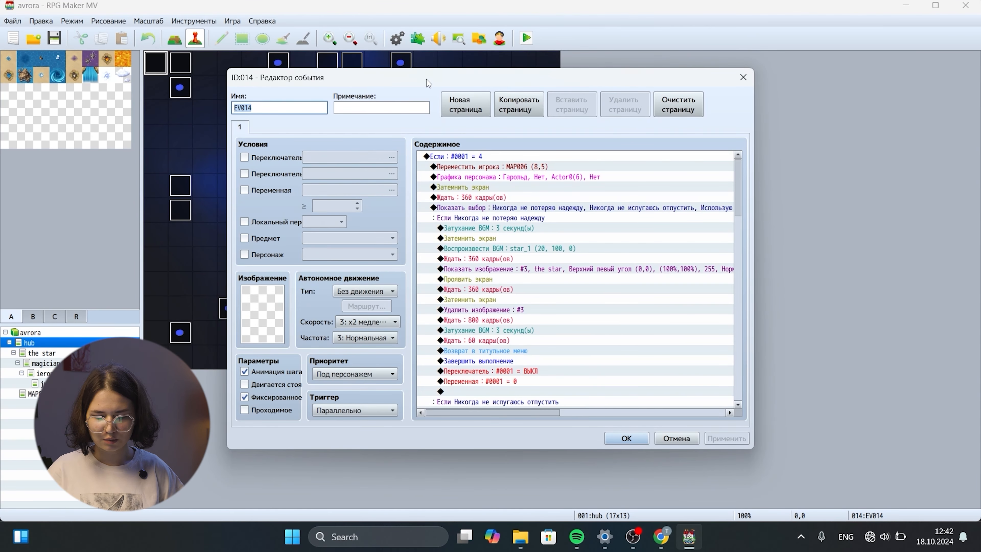
left_click_drag(425, 80, 362, 84)
left_click(440, 160)
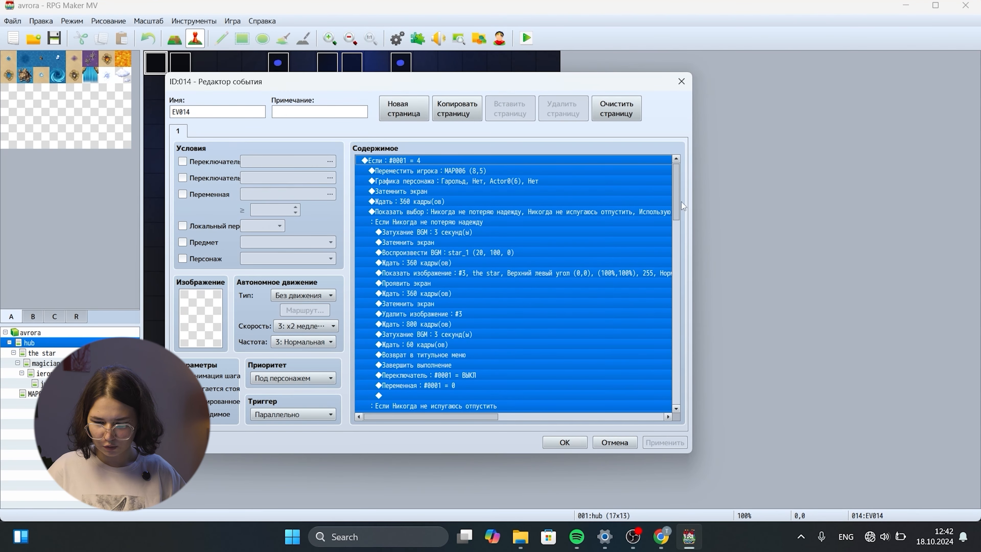
left_click_drag(676, 193, 665, 174)
right_click(573, 164)
left_click(568, 165)
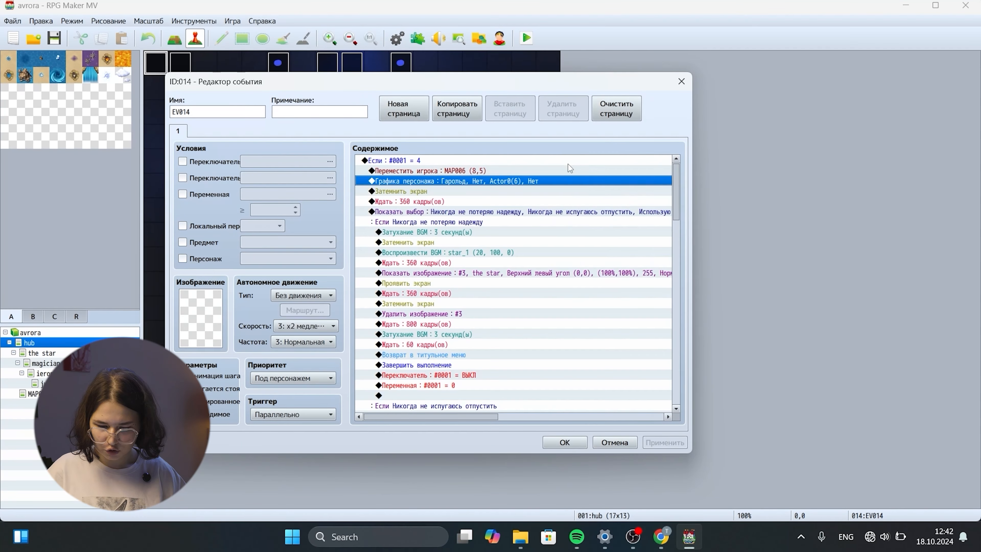
- Insert a Conditional Branch above the existing one, testing variable 0001 equal to constant 0, with an Else branch
left_click(567, 159)
right_click(569, 160)
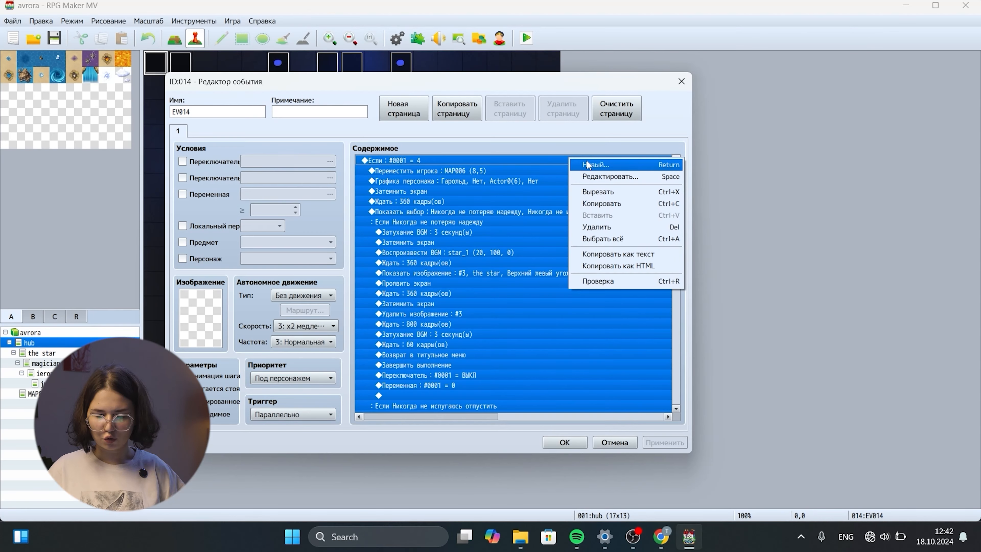
left_click(587, 165)
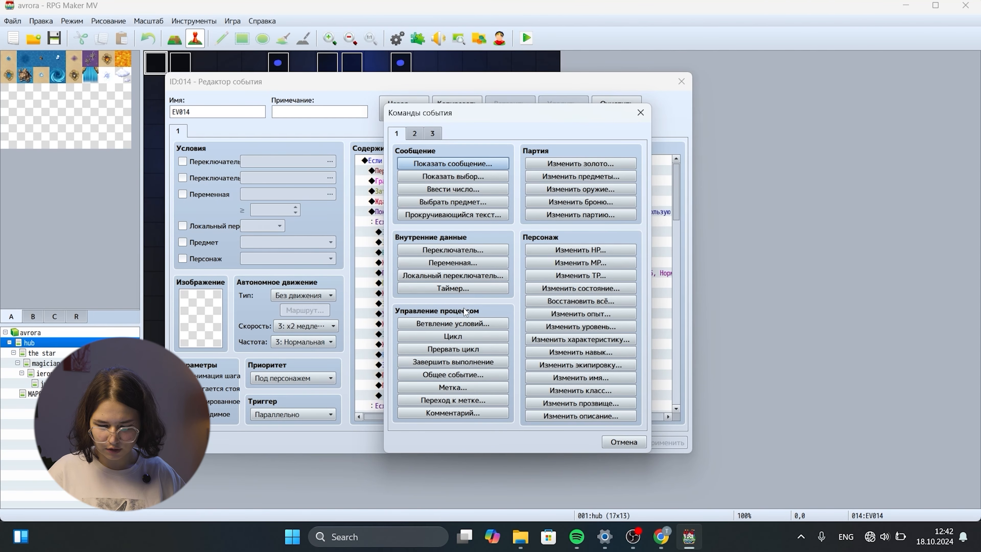
left_click(469, 327)
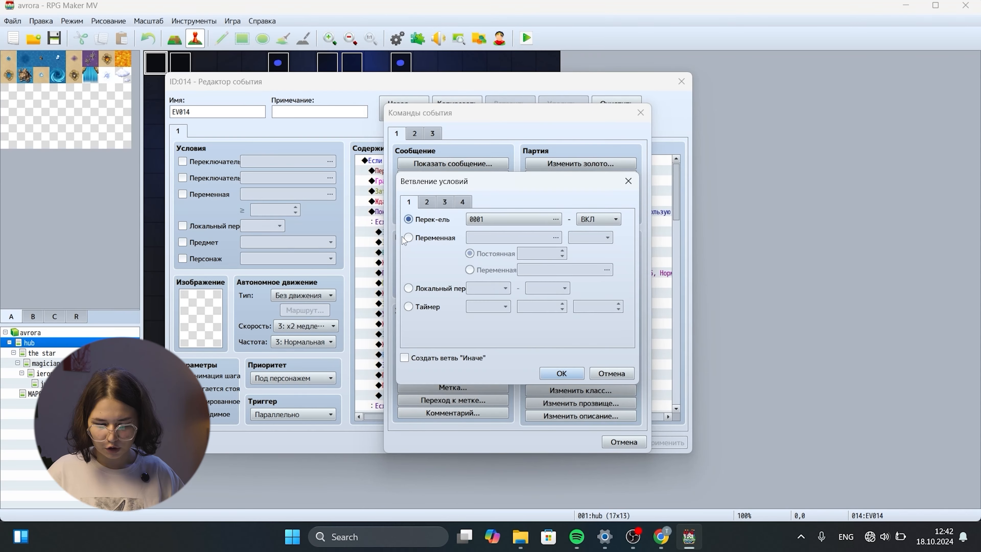
left_click(408, 238)
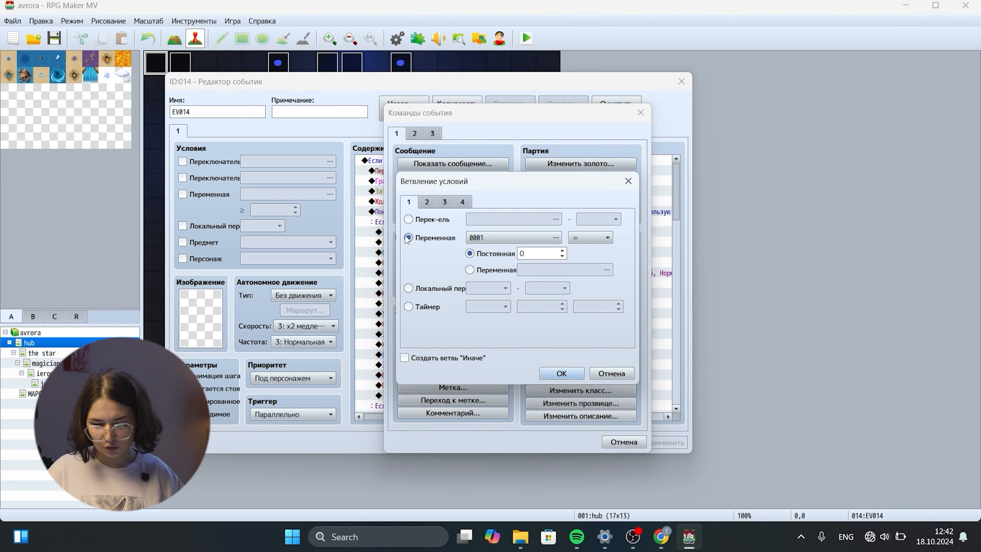
left_click(531, 237)
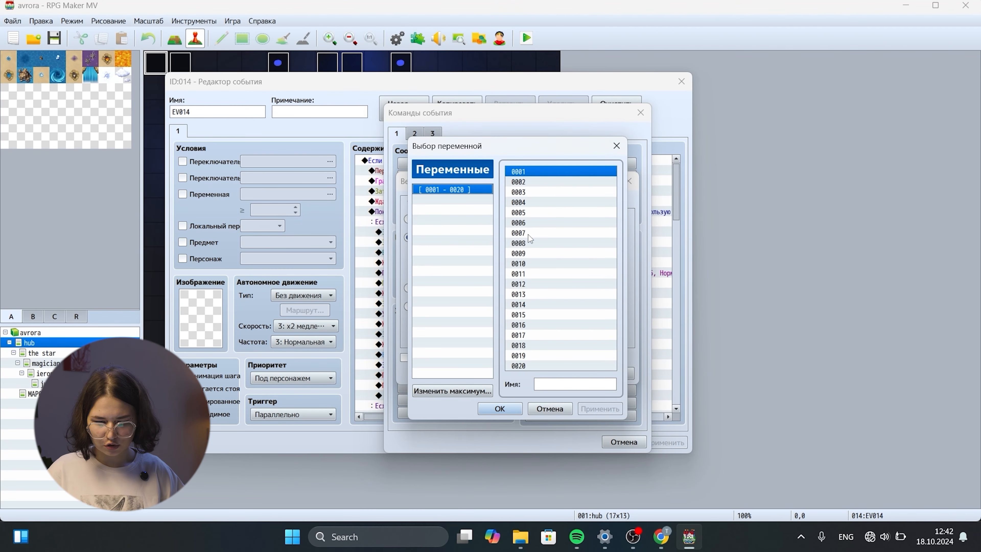
left_click(617, 146)
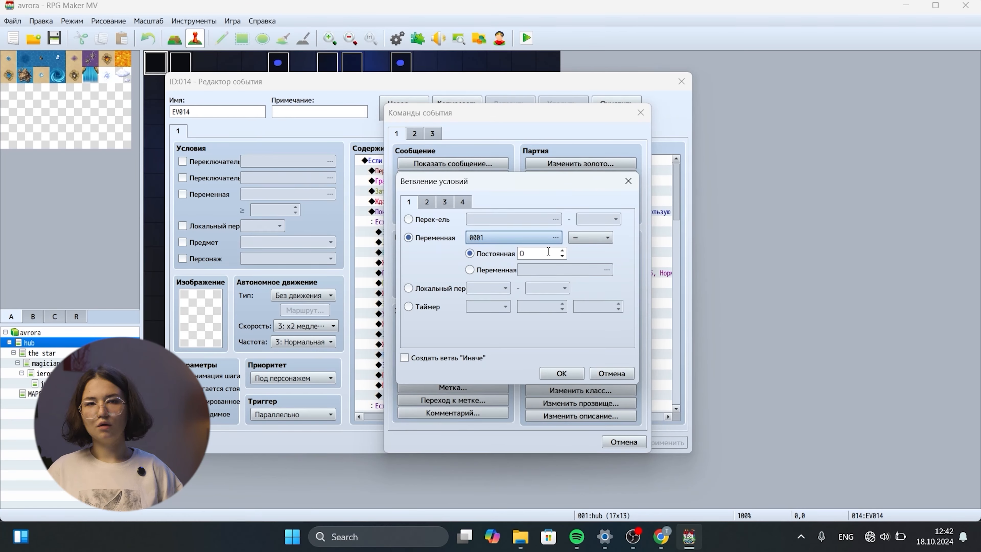
left_click(543, 241)
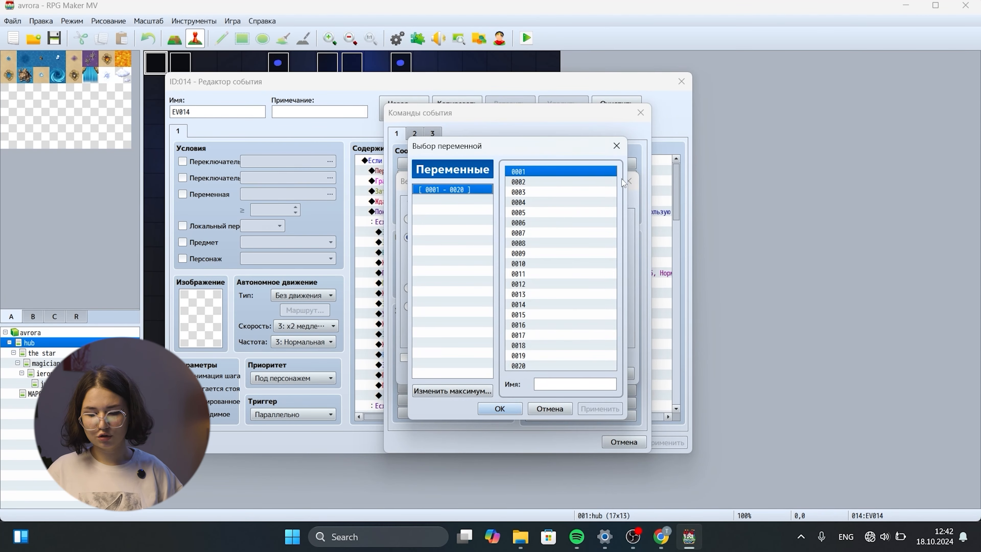
left_click(616, 145)
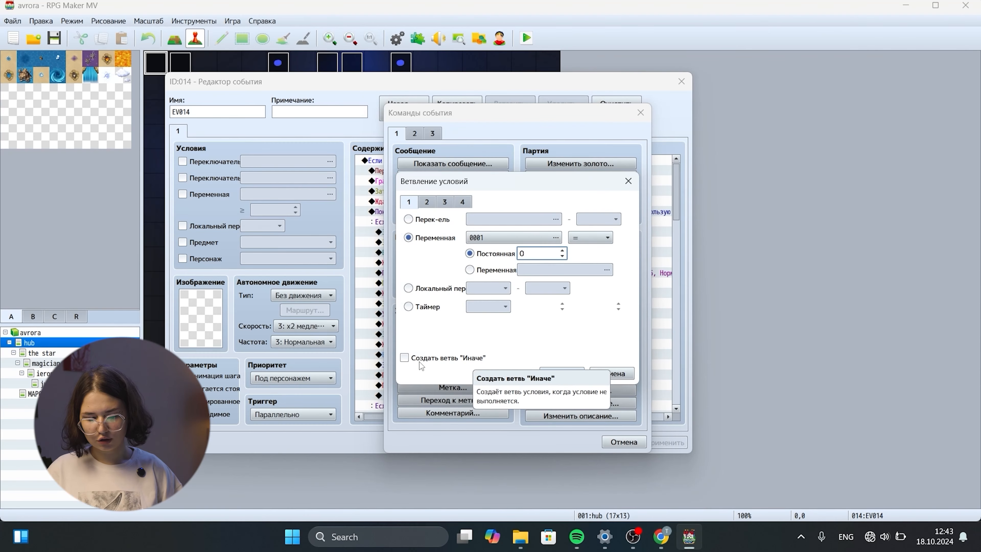
left_click(405, 358)
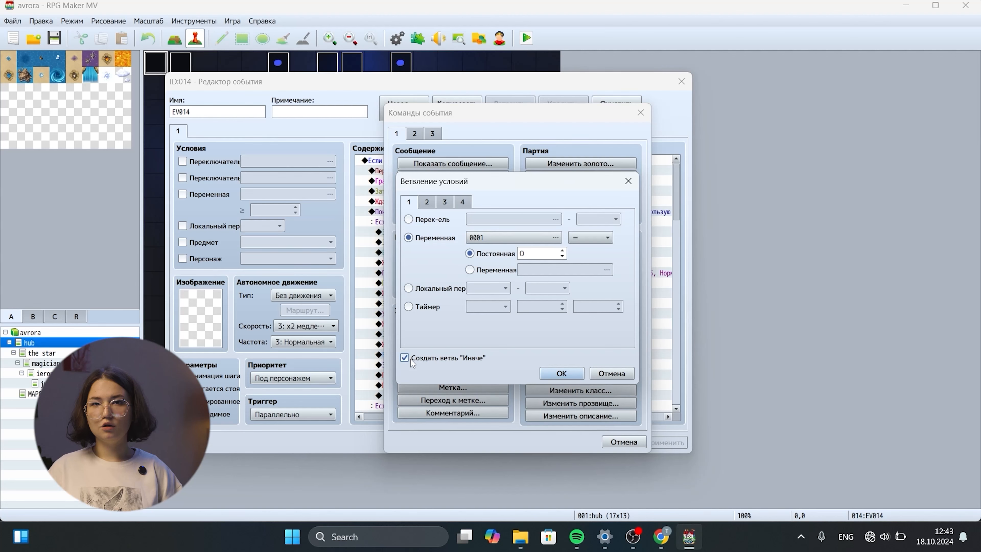
left_click(563, 372)
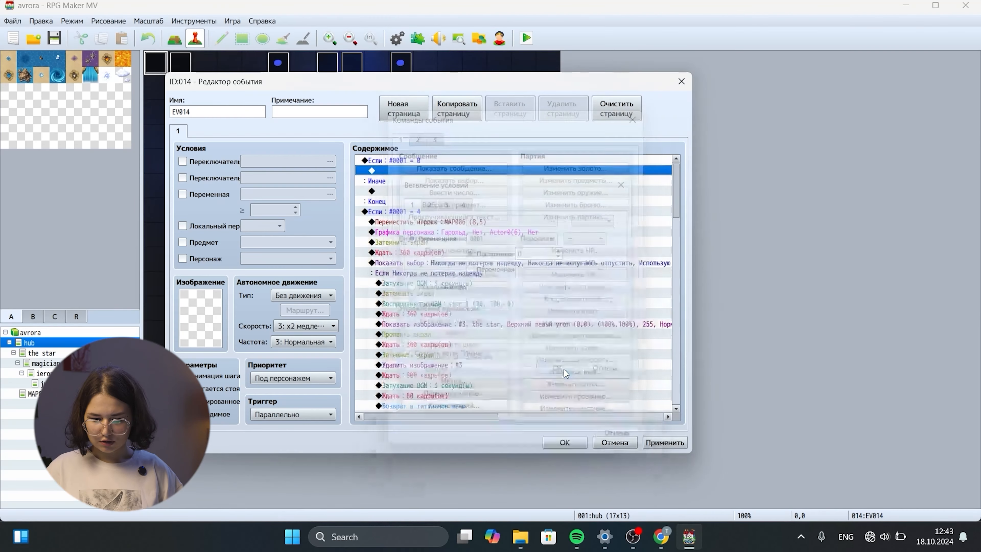
- Examine the empty command lines inside the If and Else parts of the new conditional branch
left_click(421, 193)
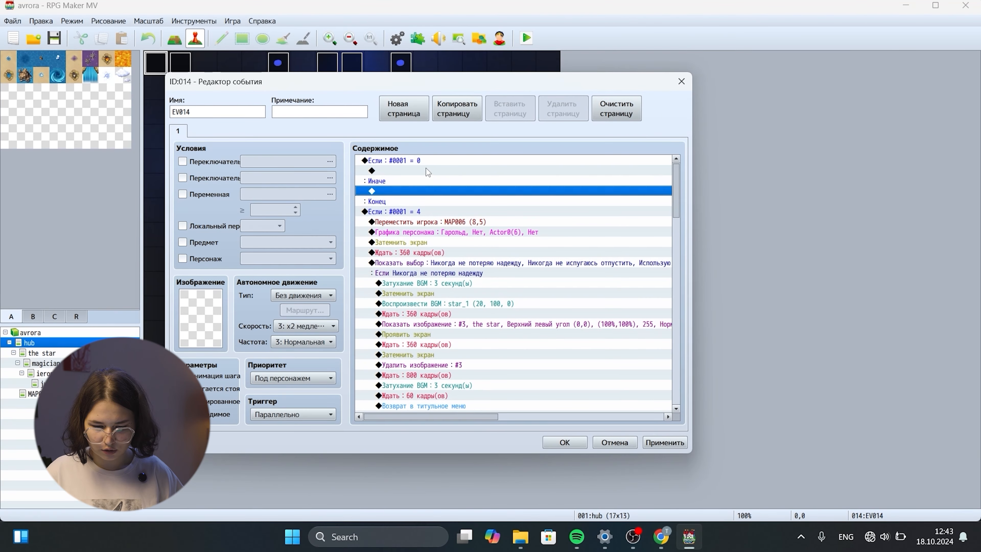
left_click(426, 170)
left_click(415, 191)
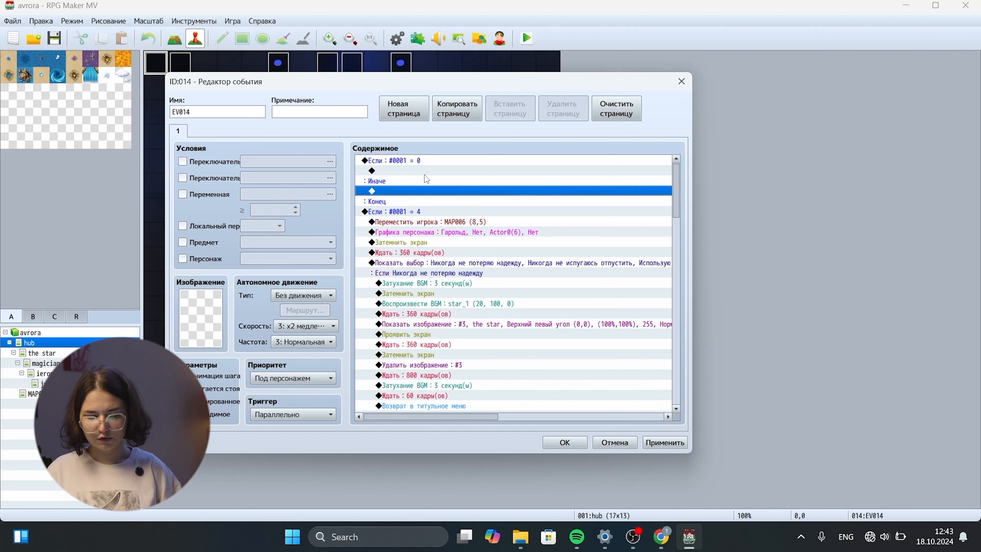
left_click(426, 171)
left_click(414, 193)
left_click(423, 170)
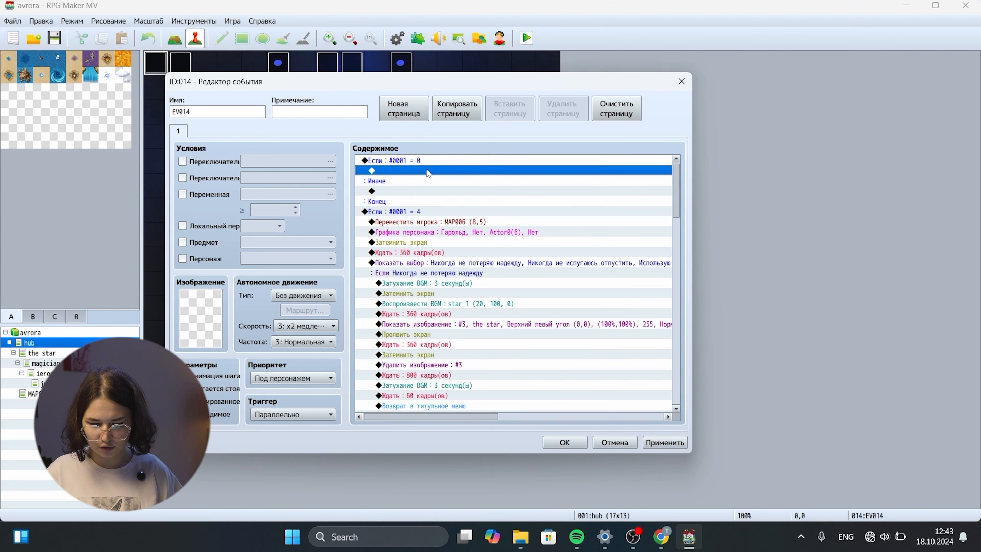
left_click(440, 159)
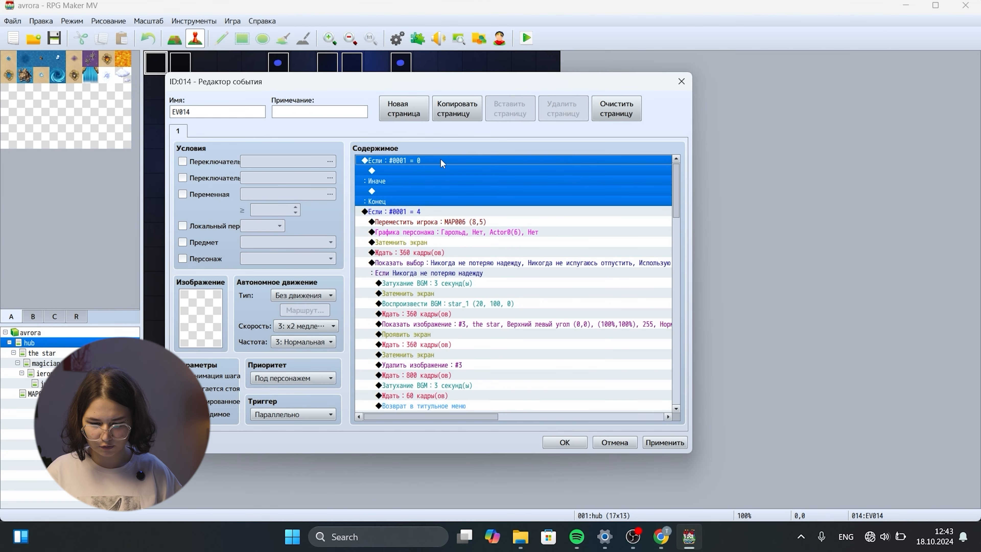
left_click(434, 171)
left_click(414, 192)
left_click(429, 172)
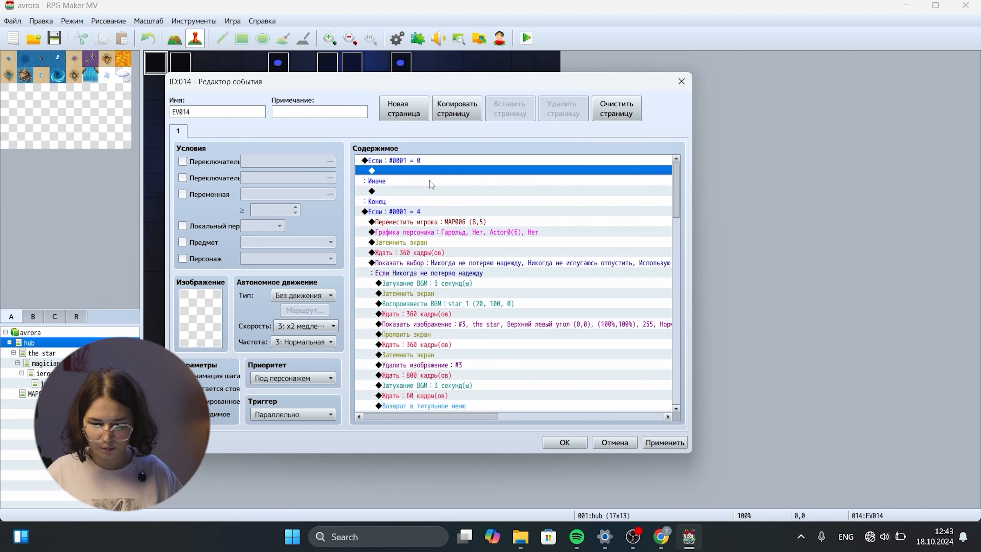
left_click(428, 190)
left_click(442, 172)
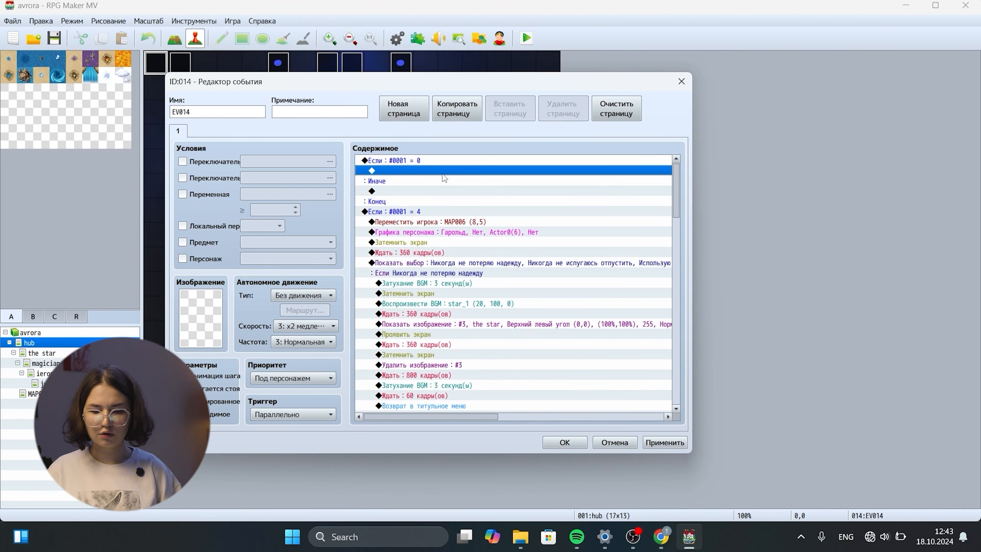
left_click(418, 160)
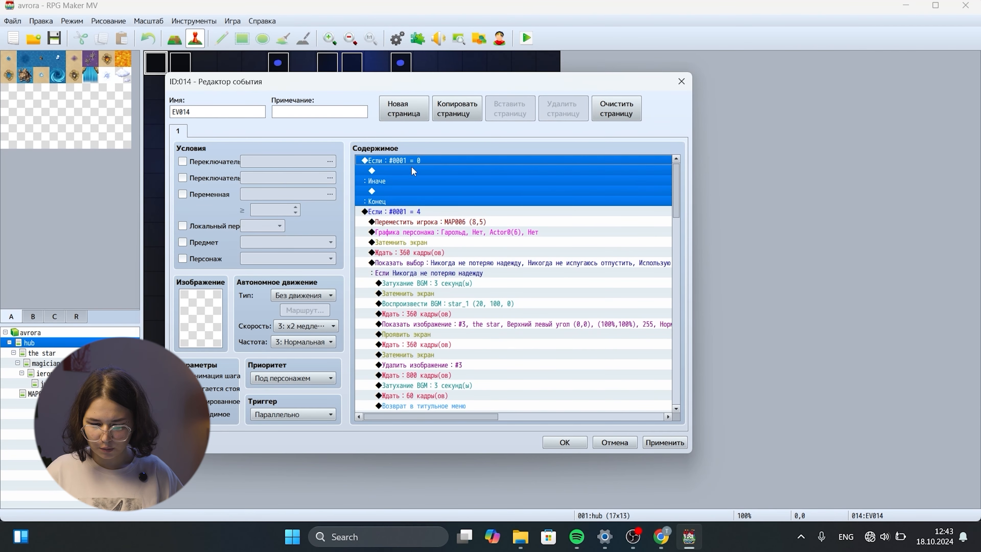
left_click(399, 171)
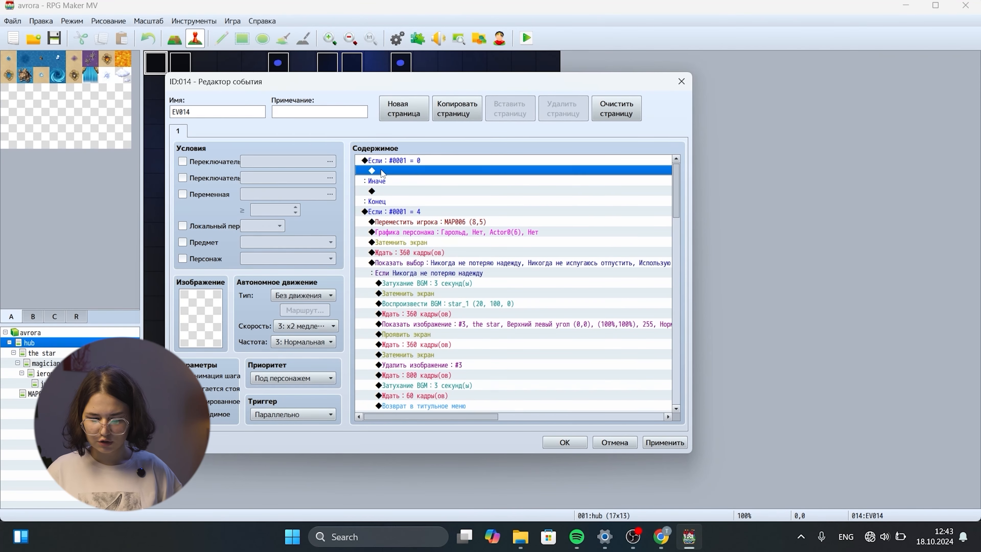
- Examine the event commands available for the empty line inside the If part of the new conditional branch
right_click(381, 171)
left_click(393, 176)
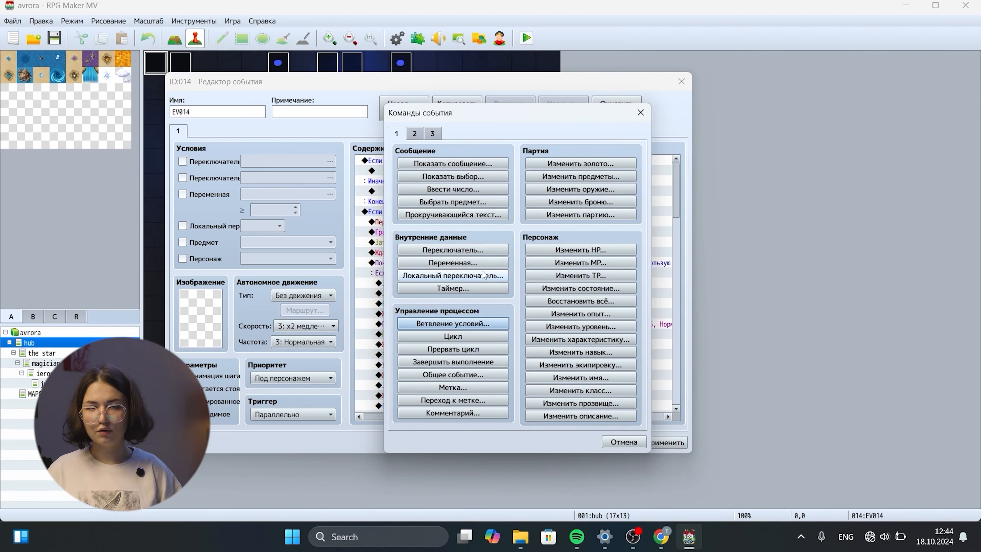
left_click(640, 113)
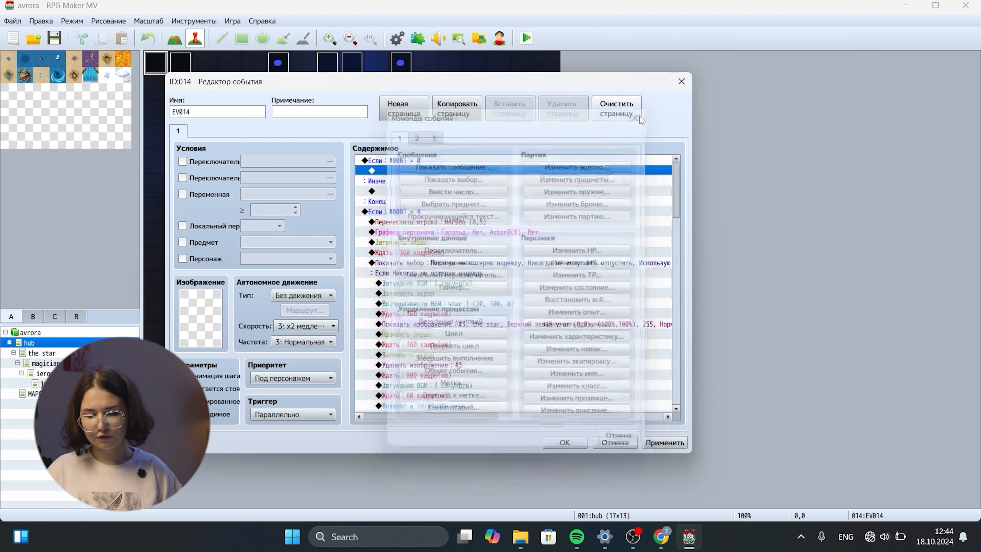
- Add an Exit Event Processing command to the Else part of the branch testing variable 0001 equal to 0
left_click(473, 192)
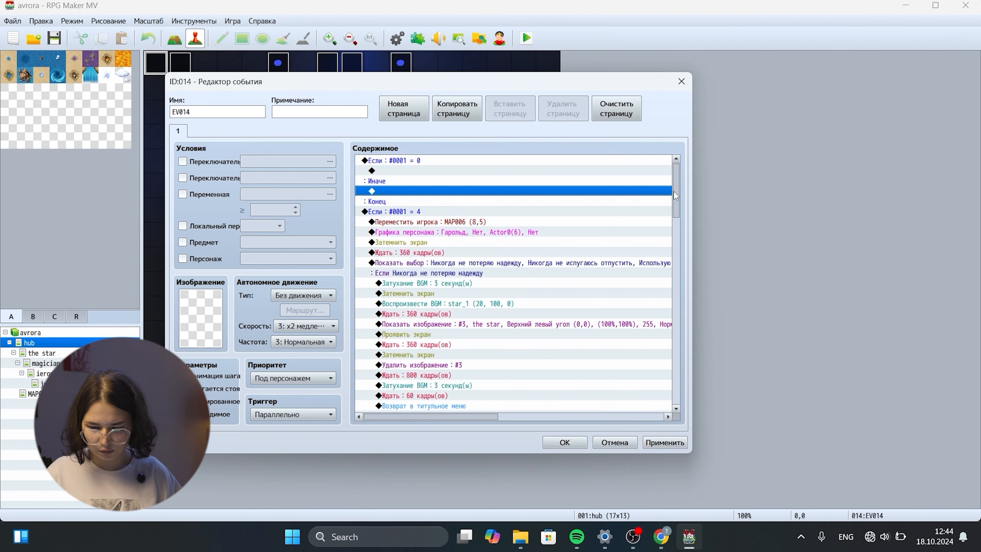
scroll(654, 218, "down", 4)
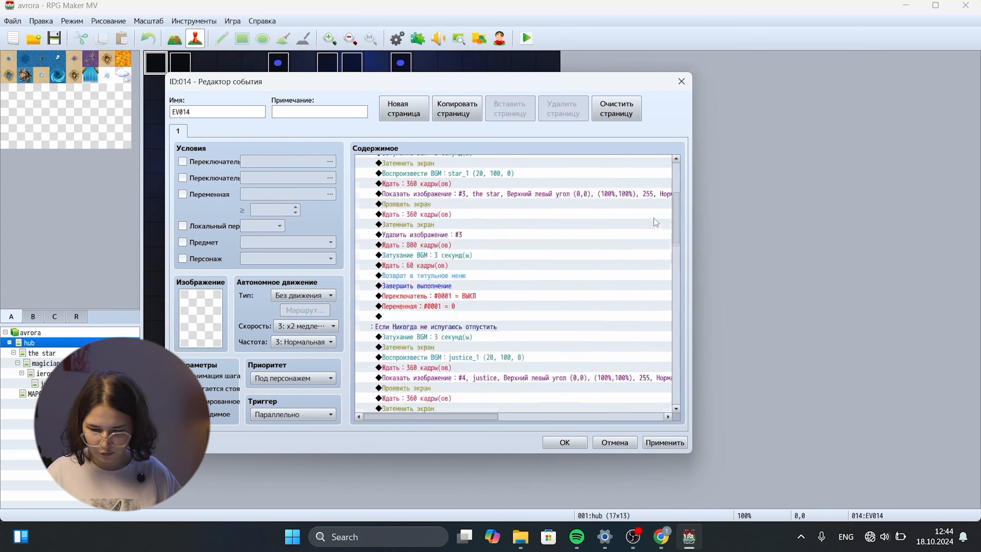
scroll(654, 218, "up", 4)
right_click(542, 197)
left_click(553, 198)
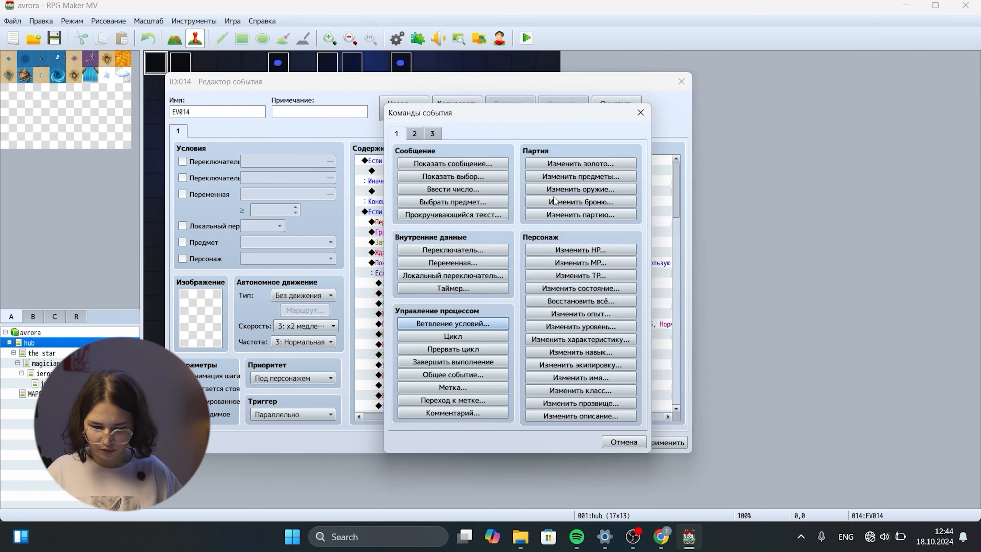
left_click(469, 361)
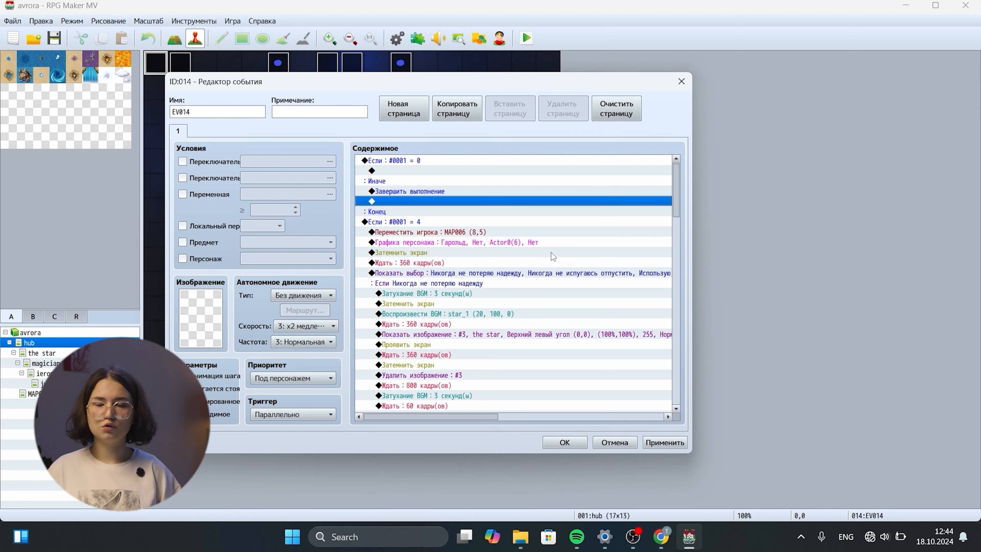
- Delete the whole conditional branch testing variable 0001 equal to 0
left_click(524, 162)
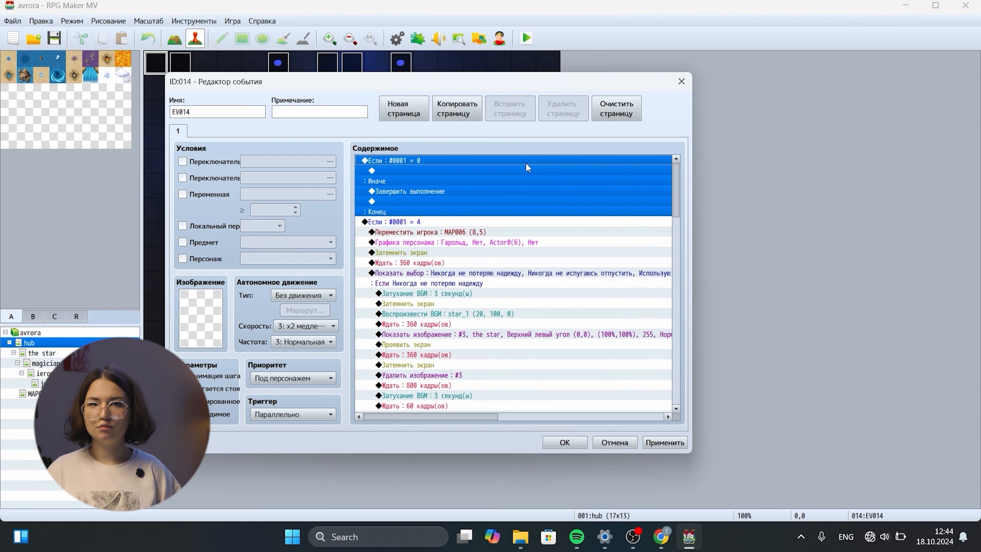
key("Delete")
left_click_drag(676, 186, 692, 143)
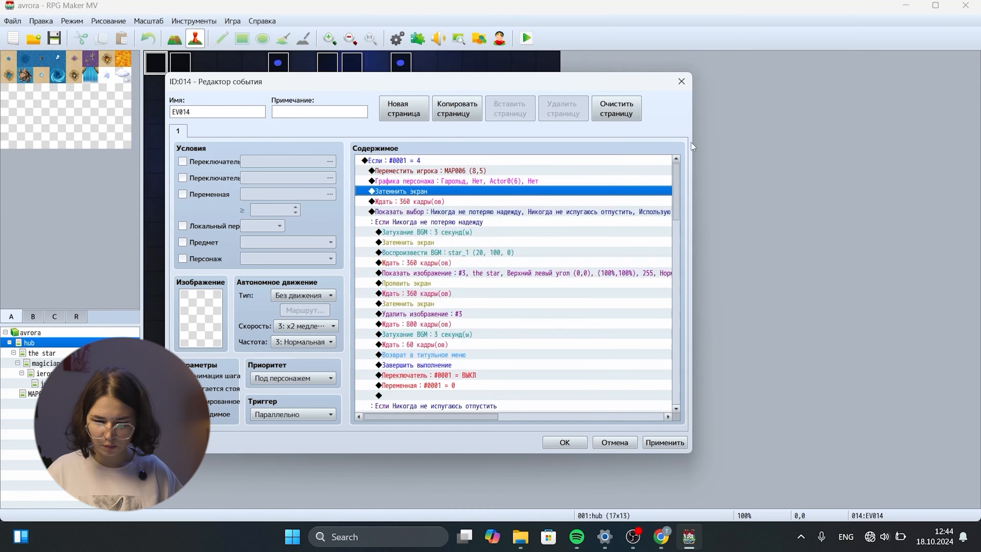
- Examine the extent of the conditional branch testing variable 0001 equal to 4
left_click(581, 160)
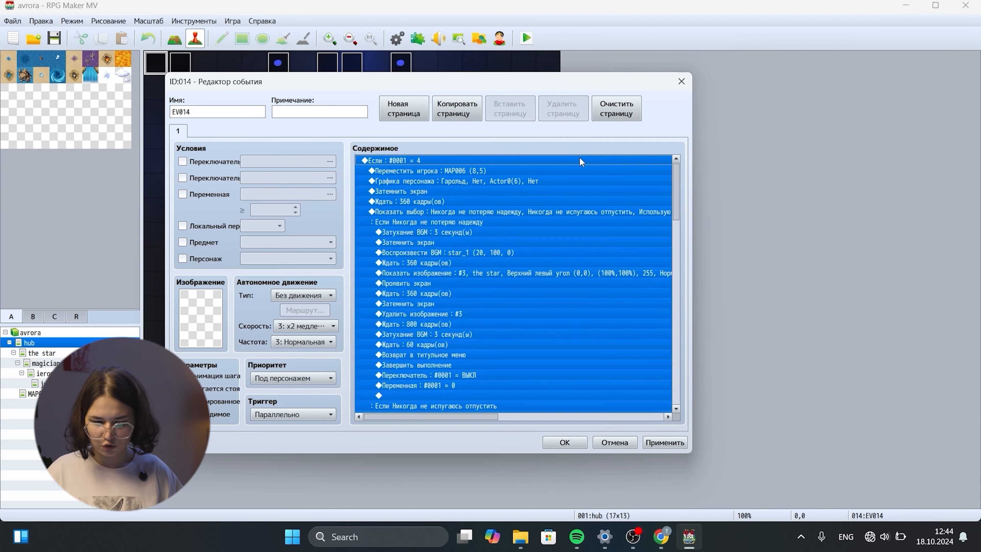
left_click(409, 172)
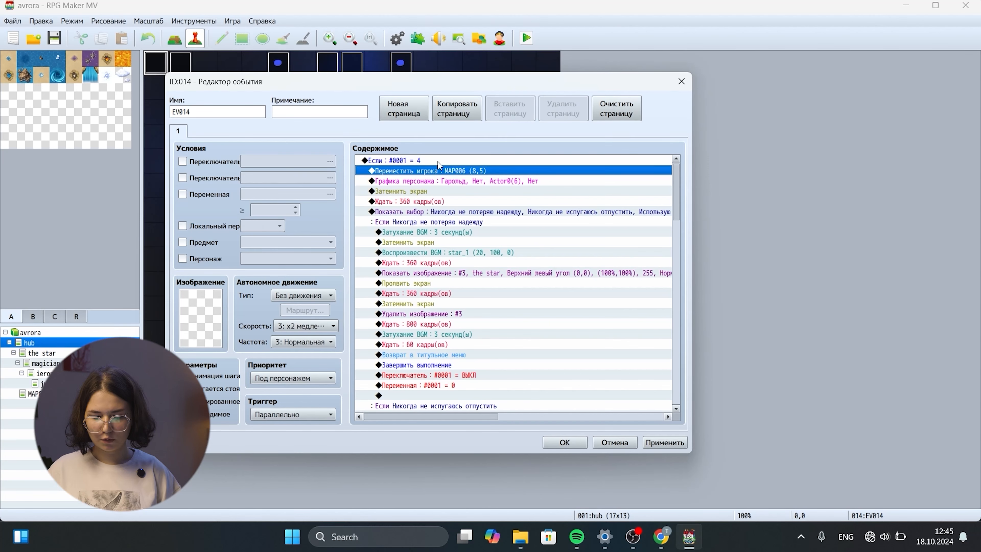
left_click(457, 160)
- Inspect the destination map and position of the Transfer Player command in the first branch, keeping MAP006 (8,5)
left_click(449, 173)
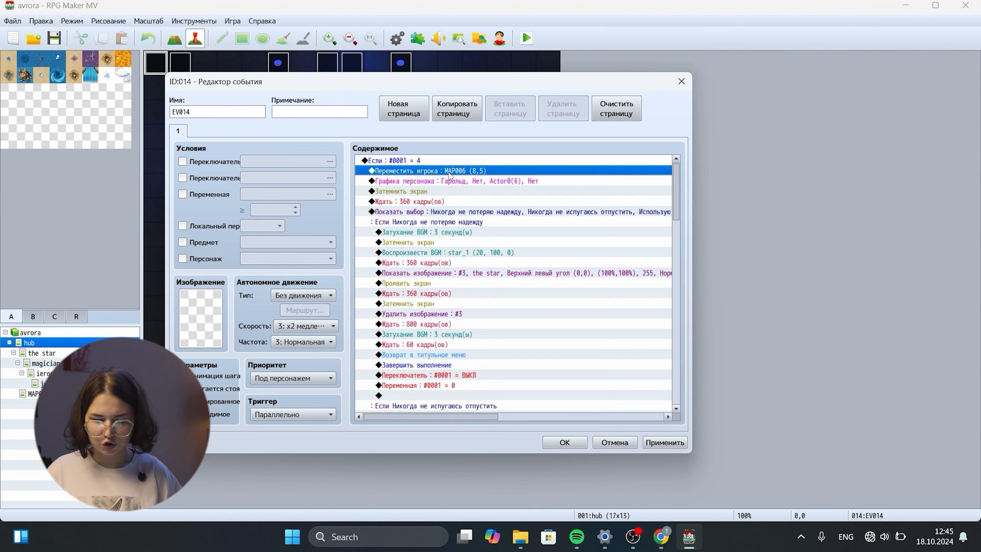
right_click(455, 174)
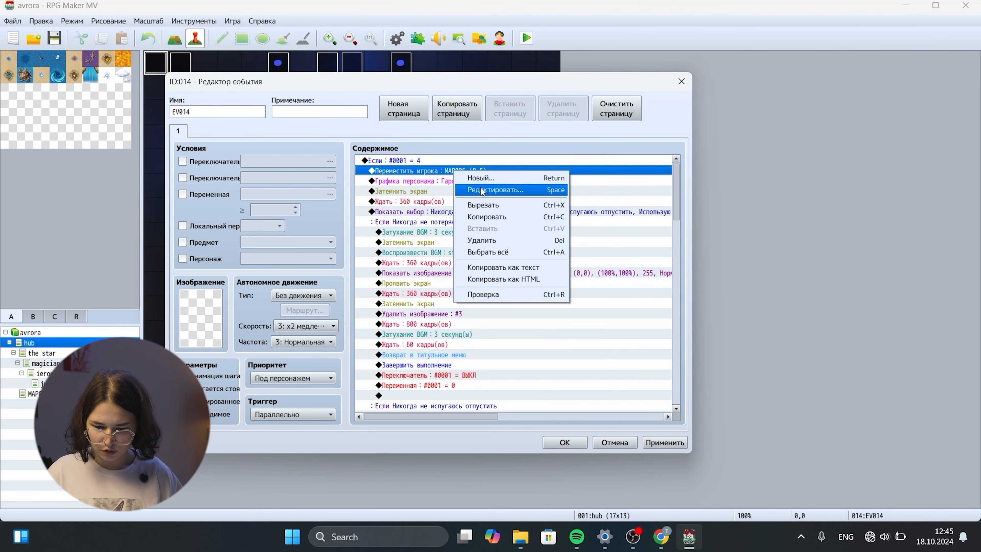
left_click(483, 191)
left_click(491, 243)
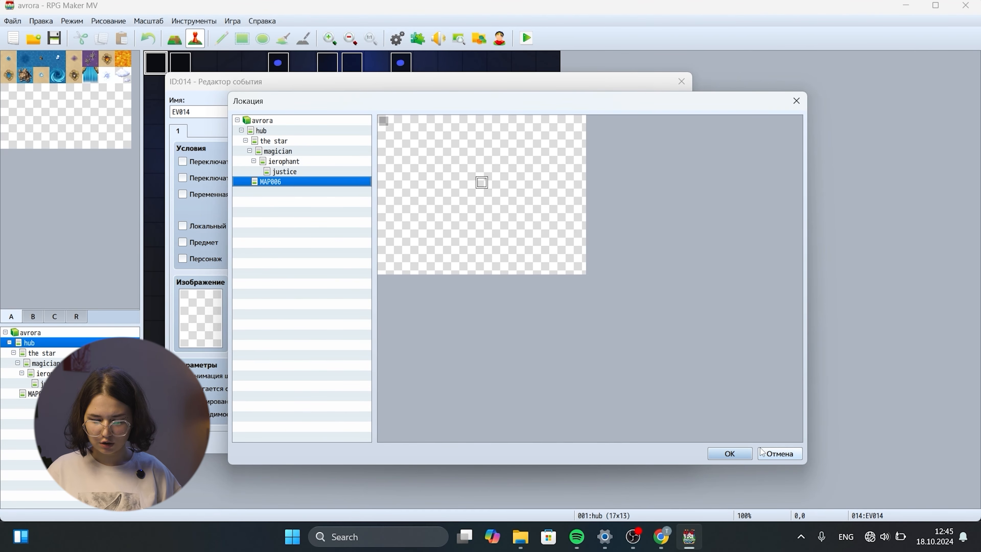
left_click(730, 454)
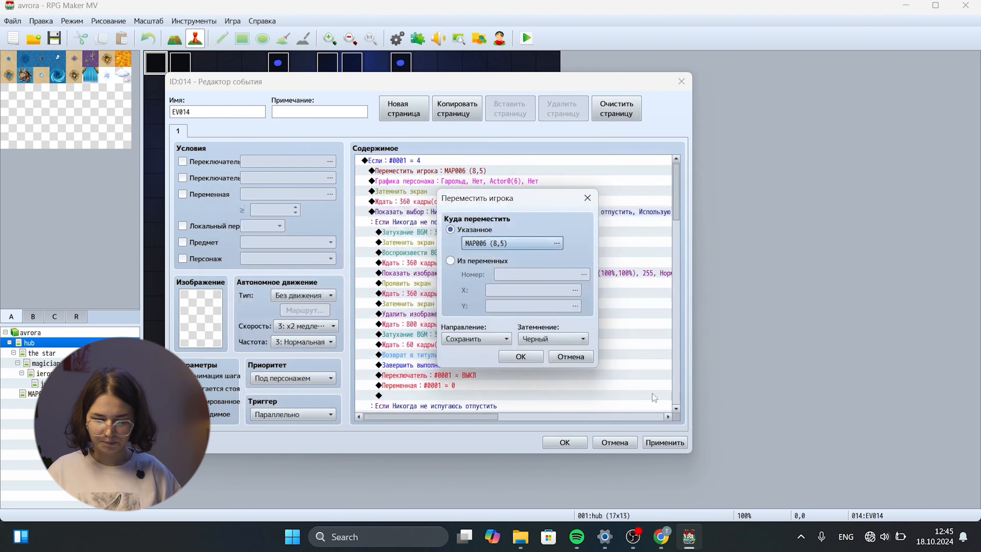
left_click(529, 358)
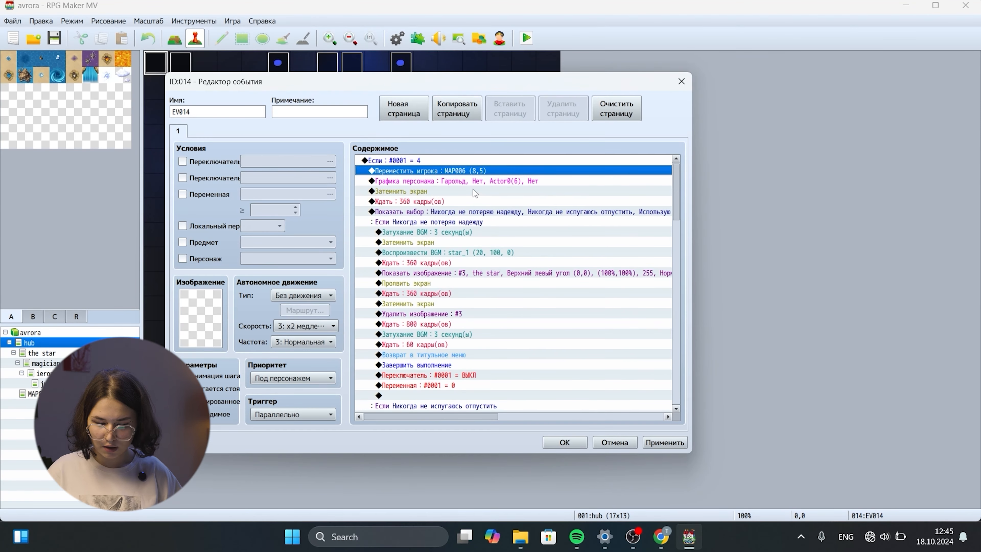
- Examine the Fadeout Screen, Wait and Show Choices commands that follow the player transfer
left_click(475, 191)
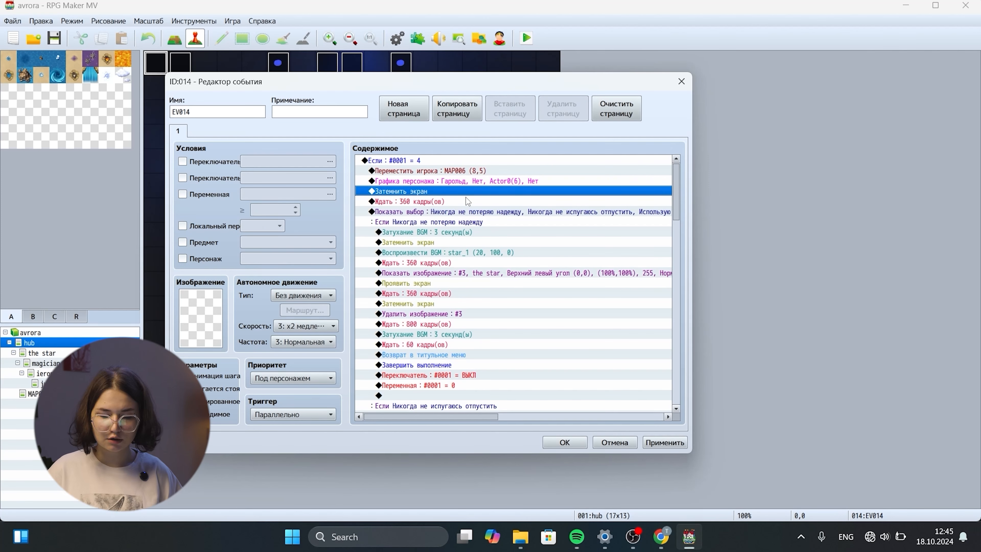
left_click(467, 201)
left_click(463, 212)
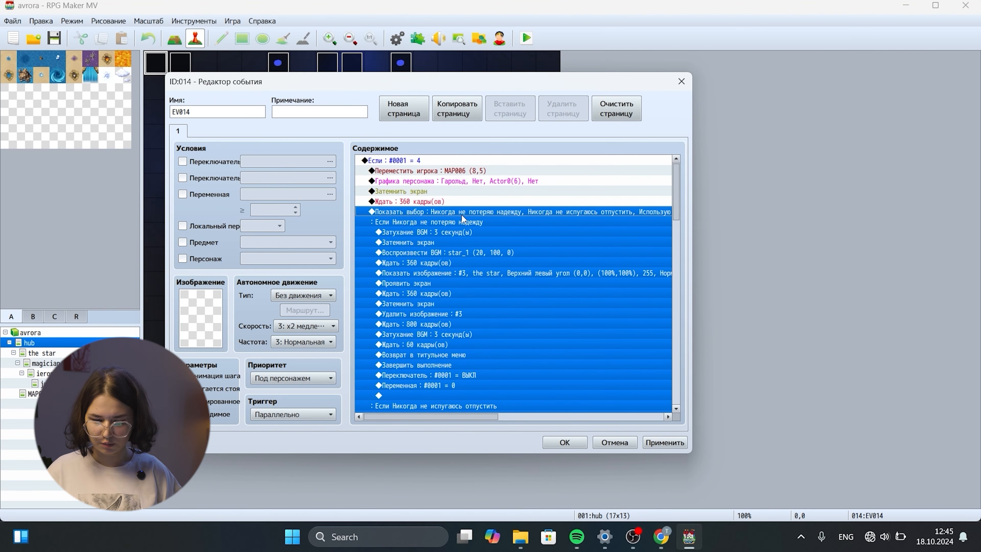
- Insert a Show Choices command above the existing one with the options Да, Нет and four options named d
right_click(555, 212)
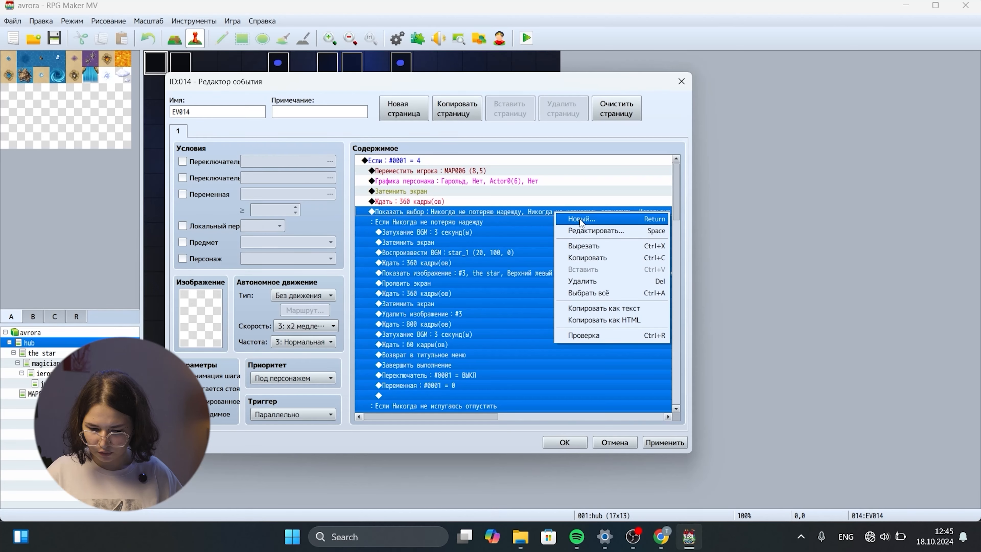
left_click(580, 220)
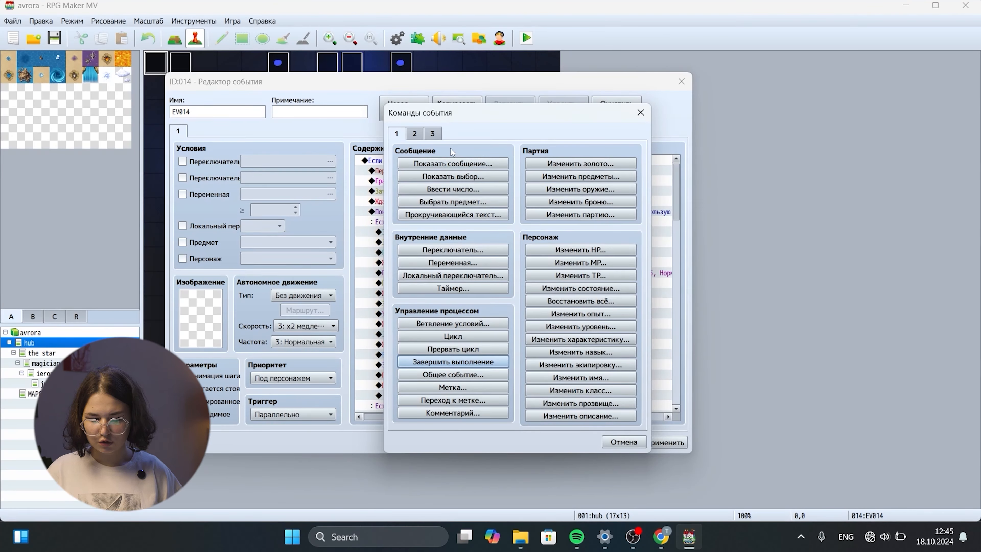
left_click(434, 179)
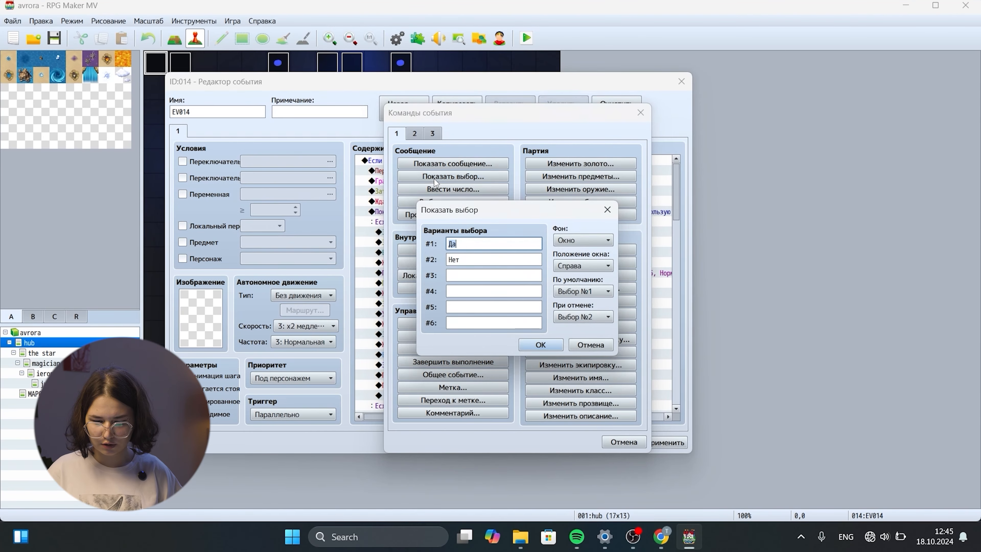
left_click(492, 309)
type("d")
left_click(491, 323)
type("d")
left_click(478, 290)
type("d")
left_click(491, 275)
type("d")
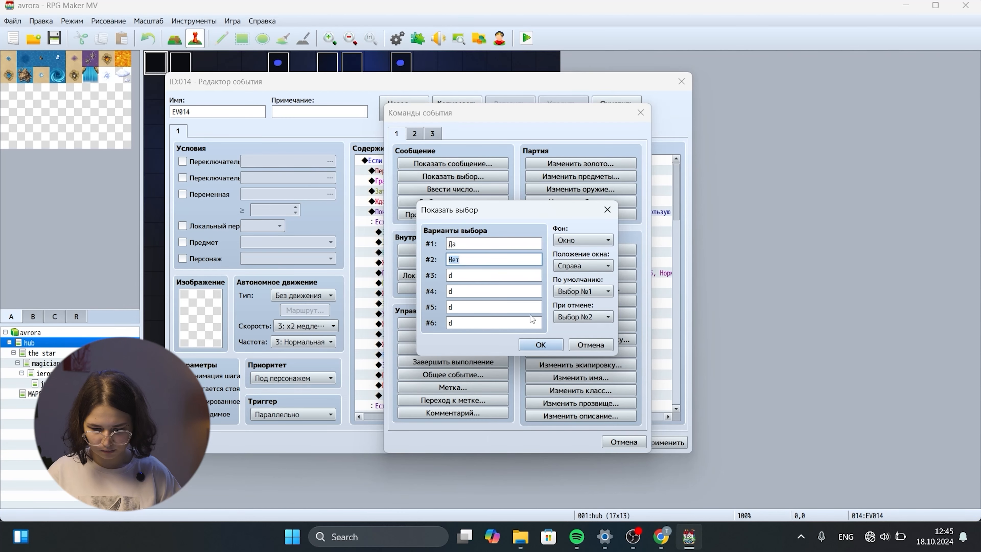
left_click(547, 347)
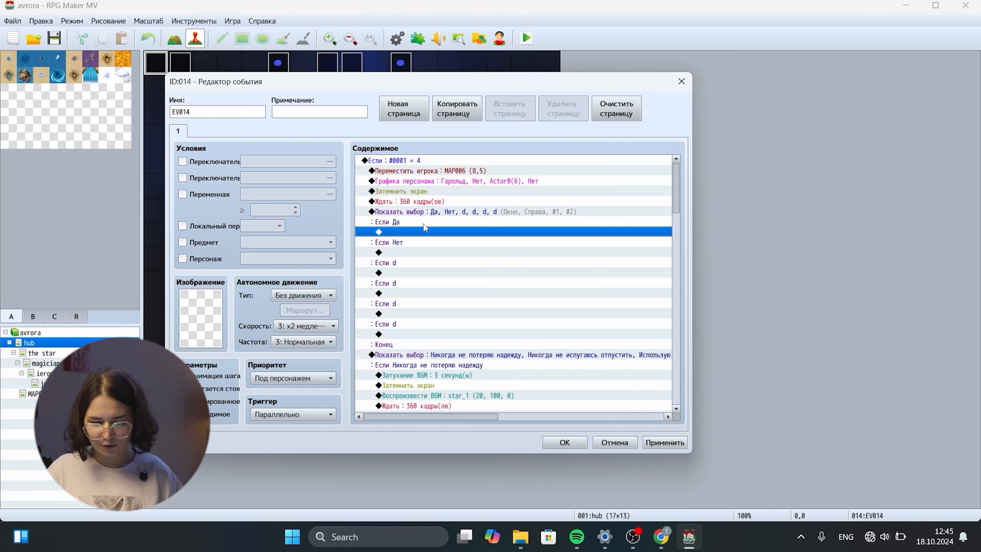
- Add a Show Text message reading "xxx" inside the Да option of the new choices
left_click(422, 224)
left_click(409, 232)
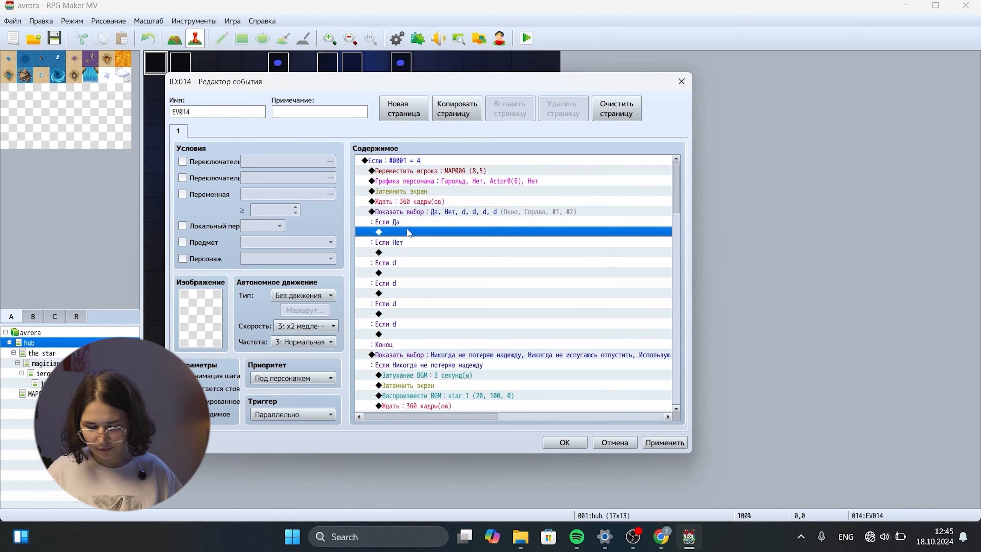
right_click(409, 233)
left_click(423, 235)
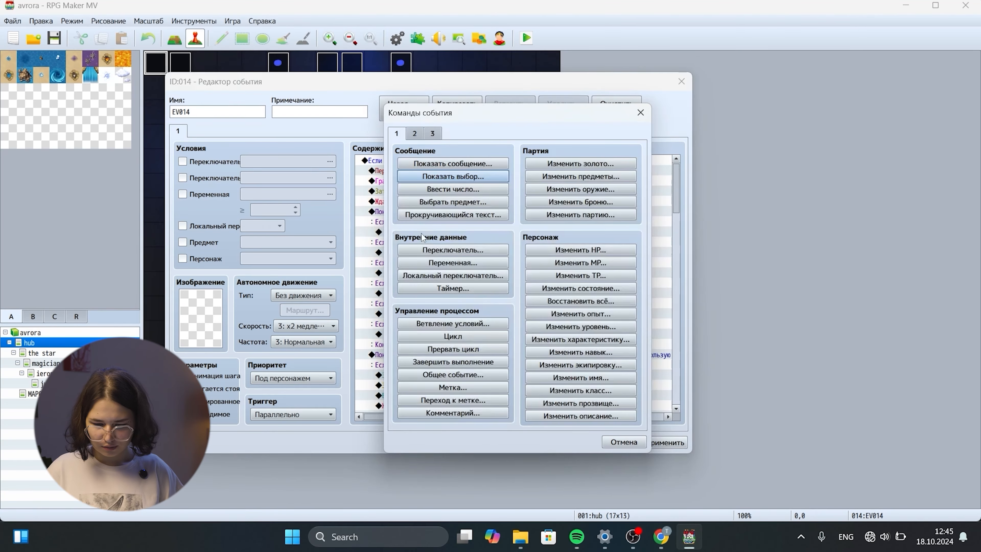
left_click(483, 160)
type("xxx")
left_click(584, 334)
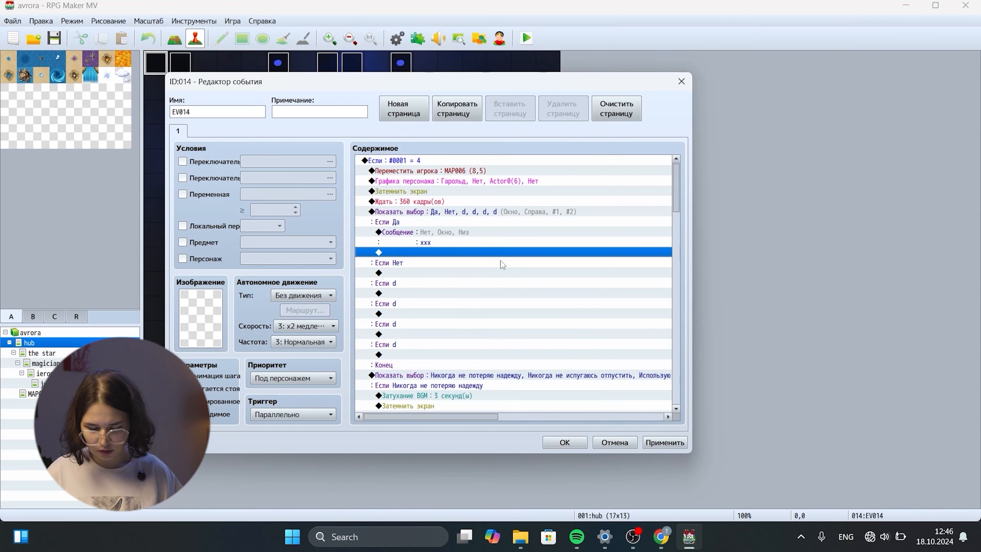
- Look through the three pages of event commands that can follow the message in the Да option
right_click(488, 252)
left_click(493, 257)
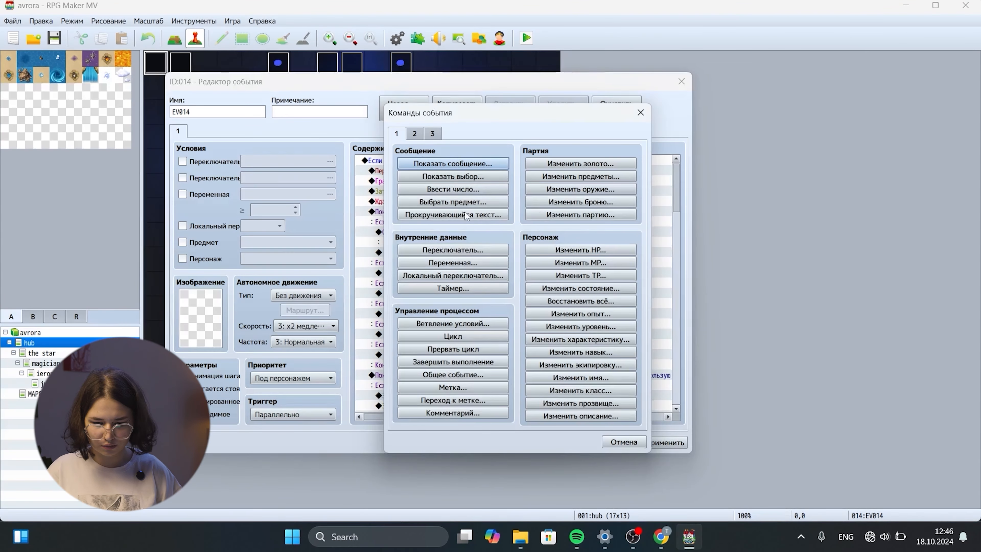
left_click(412, 133)
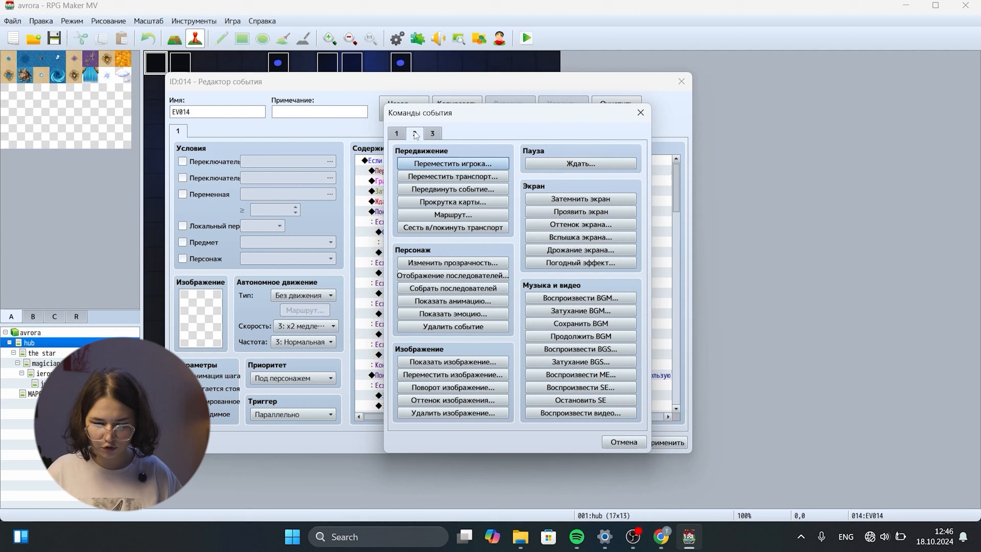
left_click(437, 135)
left_click(640, 112)
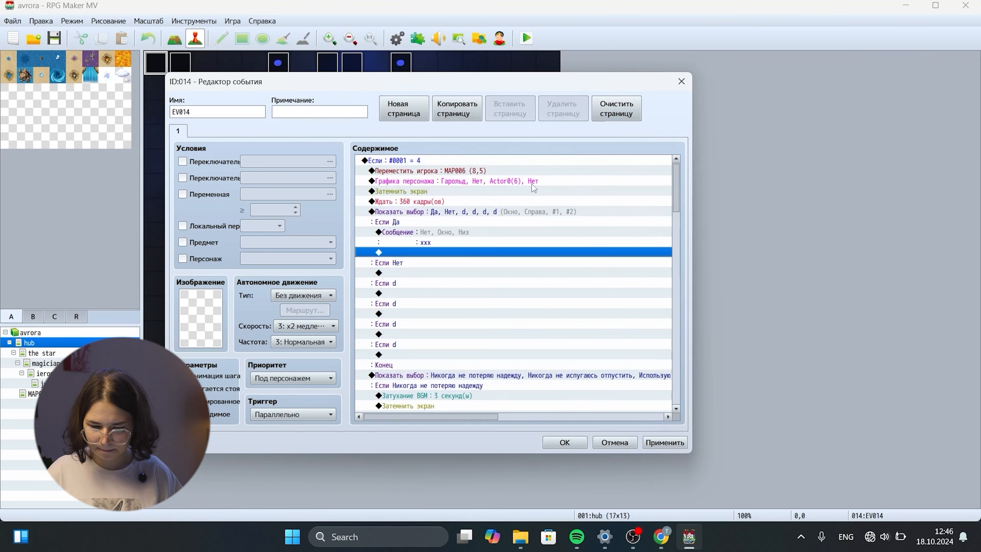
- Delete the trial Show Choices block with the options Да, Нет and d
left_click(481, 212)
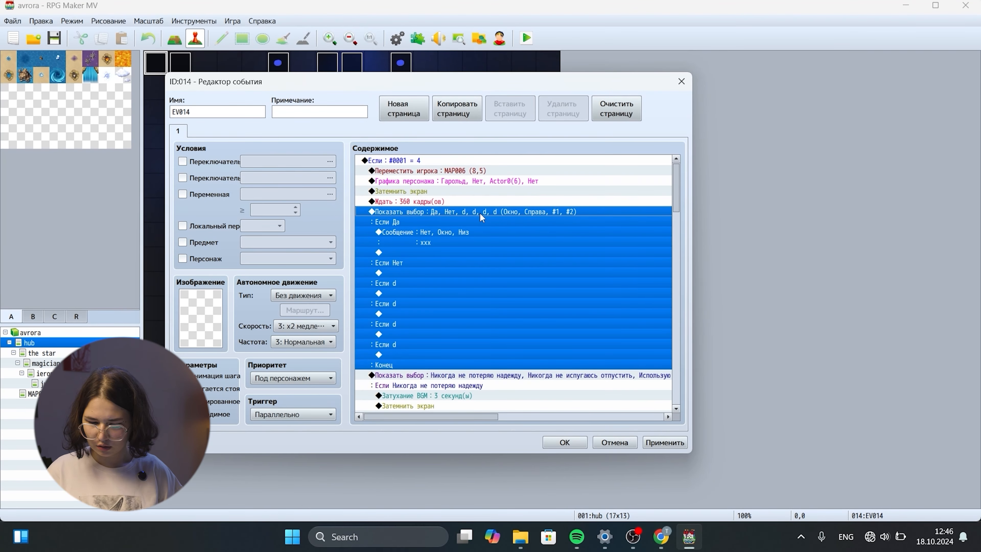
key("Delete")
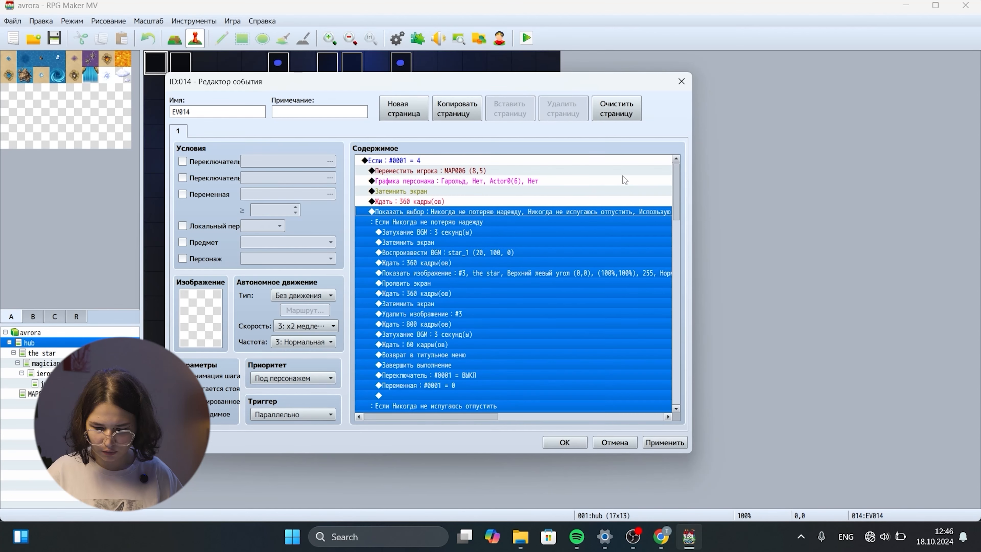
- Examine the original Show Choices block and the commands under its first option, Никогда не потеряю надежду
mouse_move(678, 191)
left_mouse_down()
mouse_move(677, 204)
mouse_move(679, 196)
left_mouse_up()
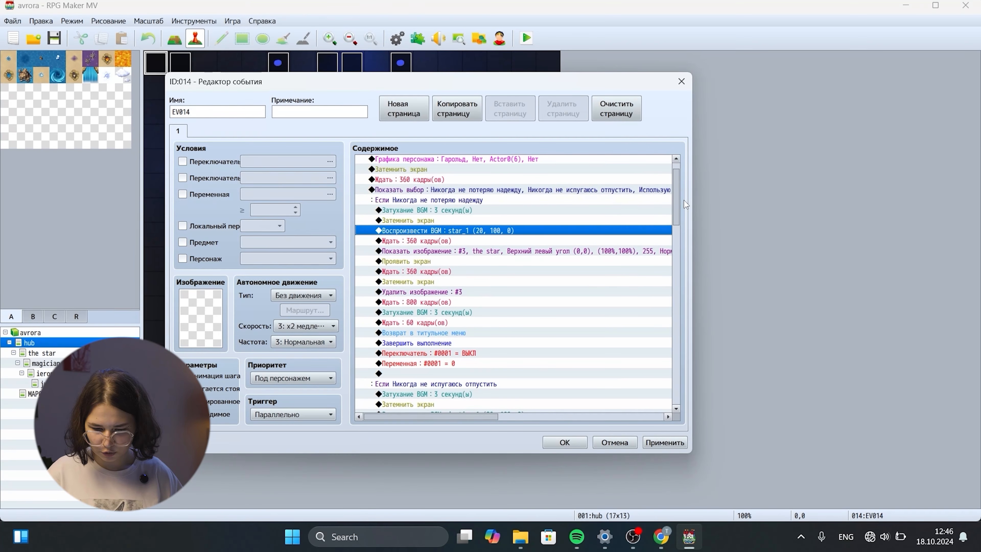
mouse_move(677, 200)
left_mouse_down()
mouse_move(677, 224)
mouse_move(676, 195)
left_mouse_up()
left_click(545, 206)
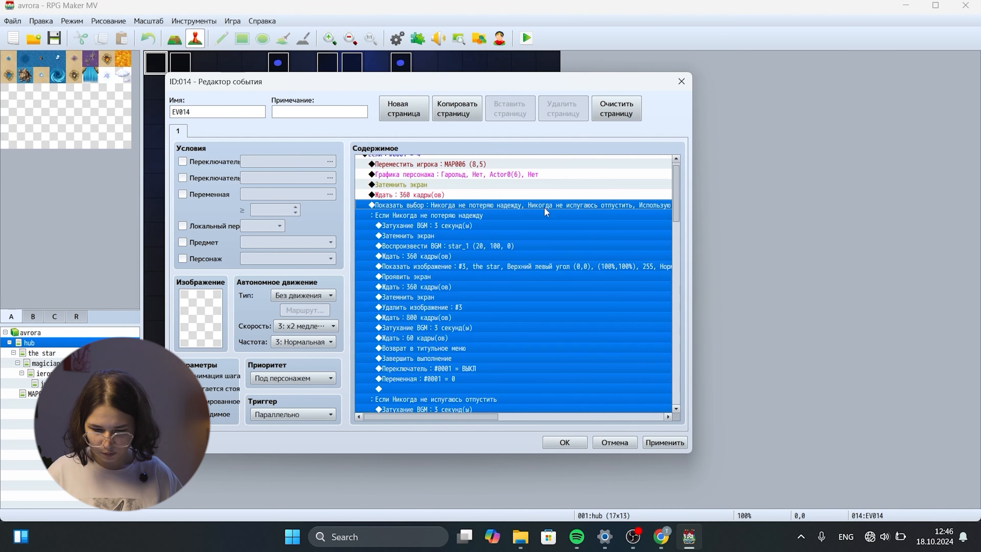
left_click(537, 225)
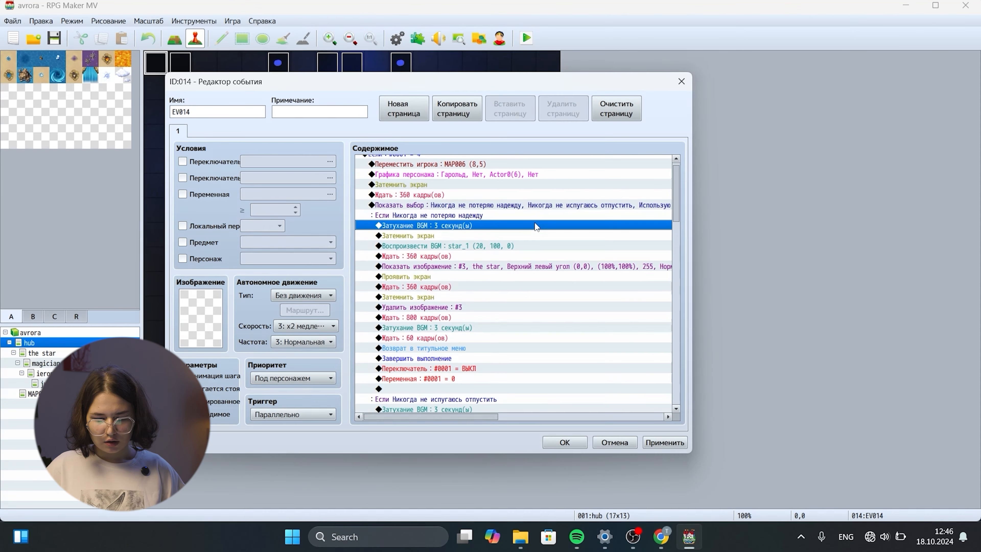
right_click(534, 222)
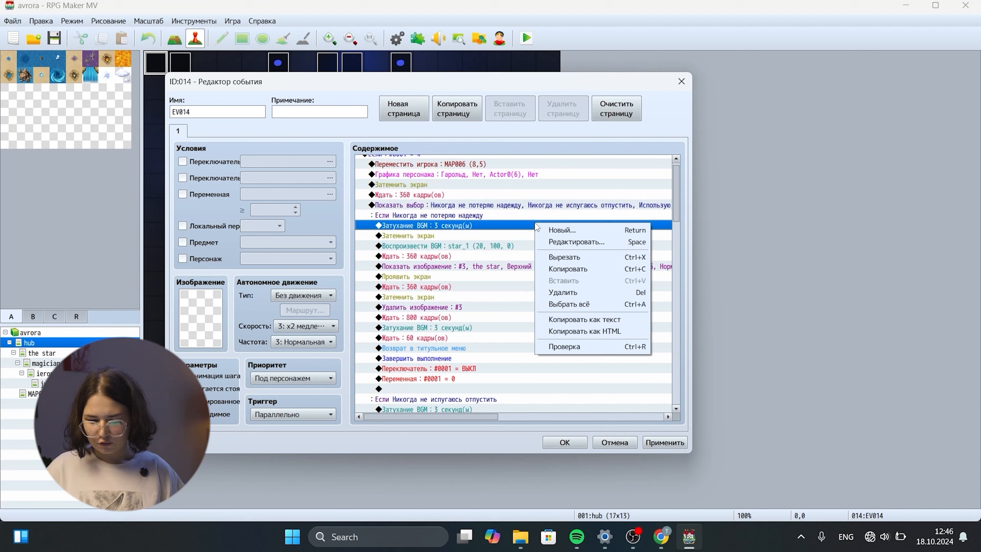
left_click(567, 229)
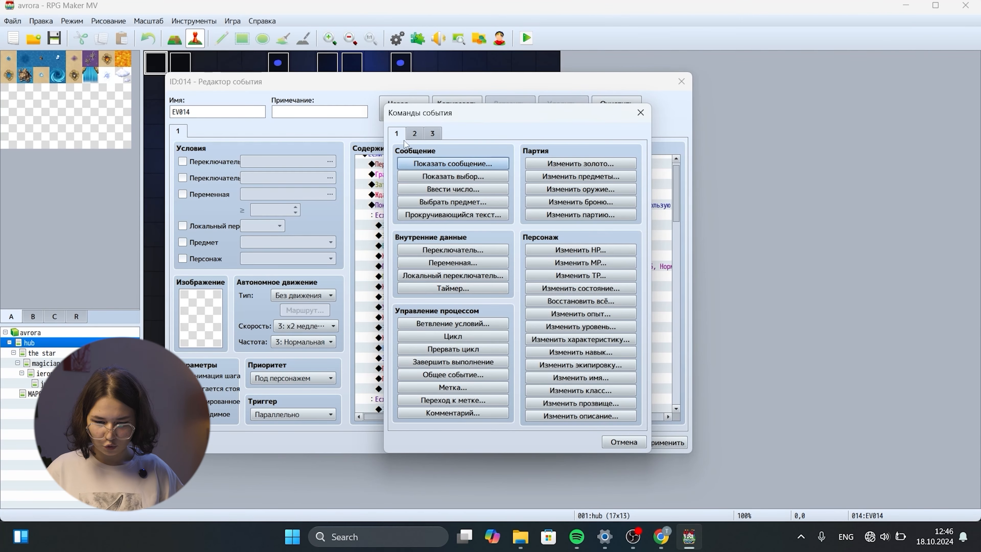
left_click(415, 134)
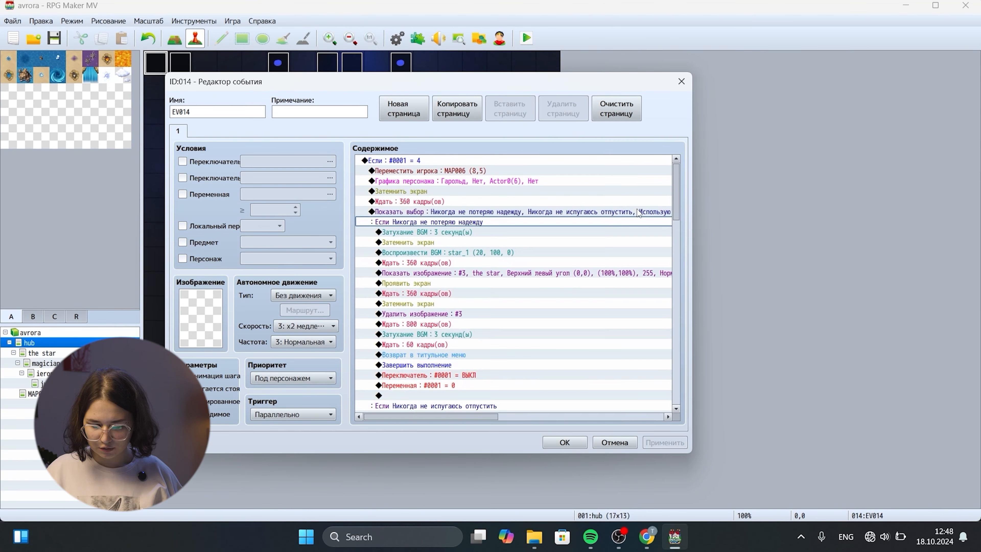
- Add a trial 3-second Fadeout BGM command at the start of the Никогда не потеряю надежду option, and delete the duplicate command
left_click(633, 212)
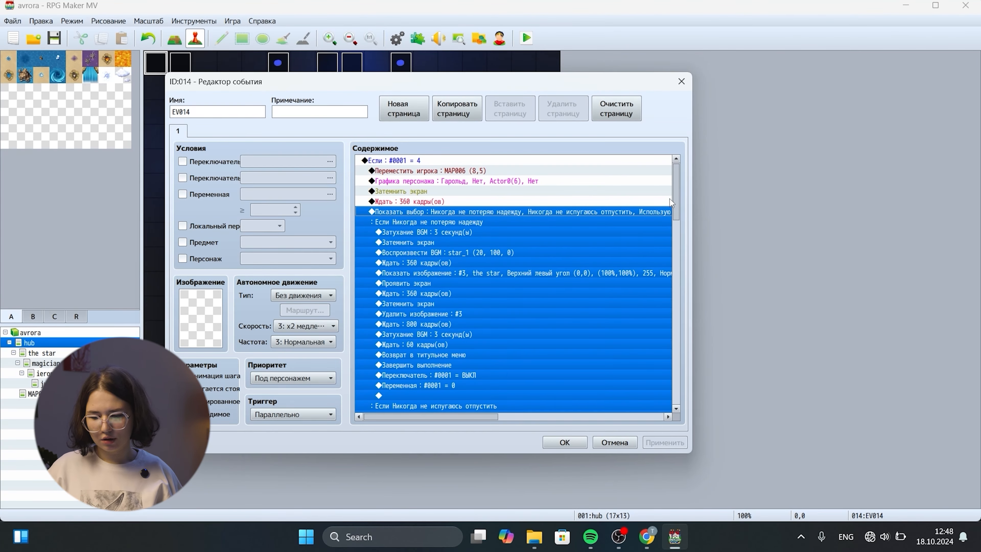
mouse_move(678, 201)
left_mouse_down()
mouse_move(675, 316)
mouse_move(682, 185)
mouse_move(680, 216)
mouse_move(677, 193)
left_mouse_up()
left_click(560, 215)
left_click(541, 226)
right_click(540, 228)
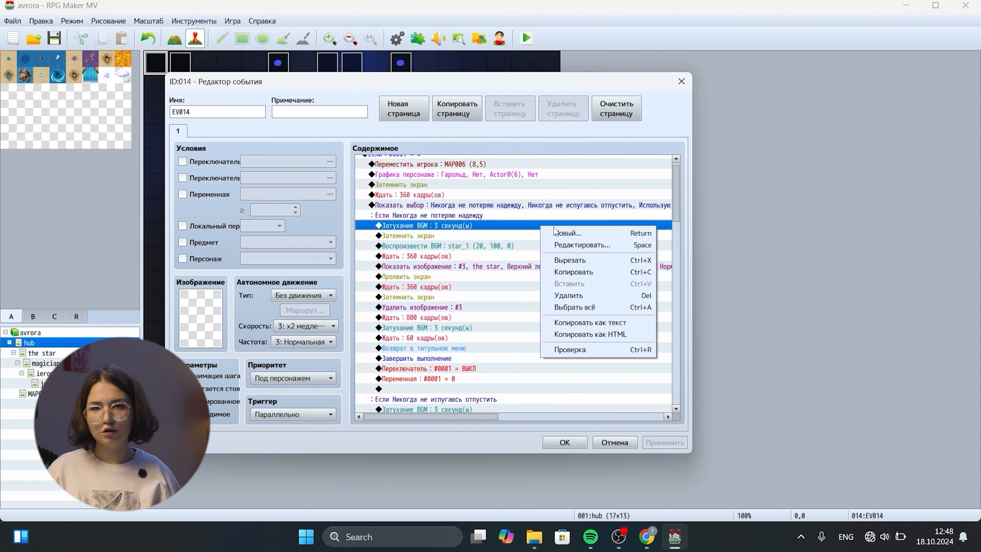
left_click(565, 234)
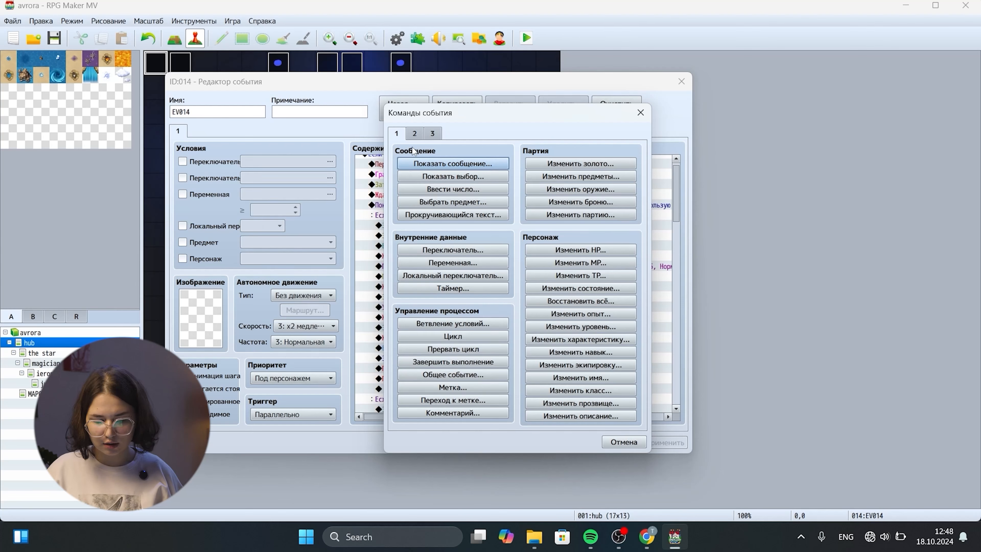
left_click(416, 134)
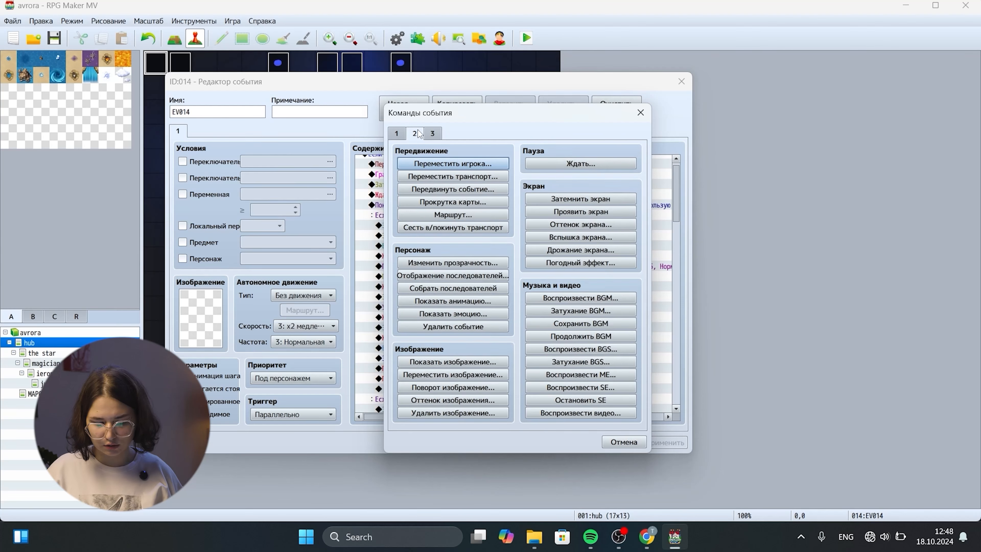
left_click(591, 309)
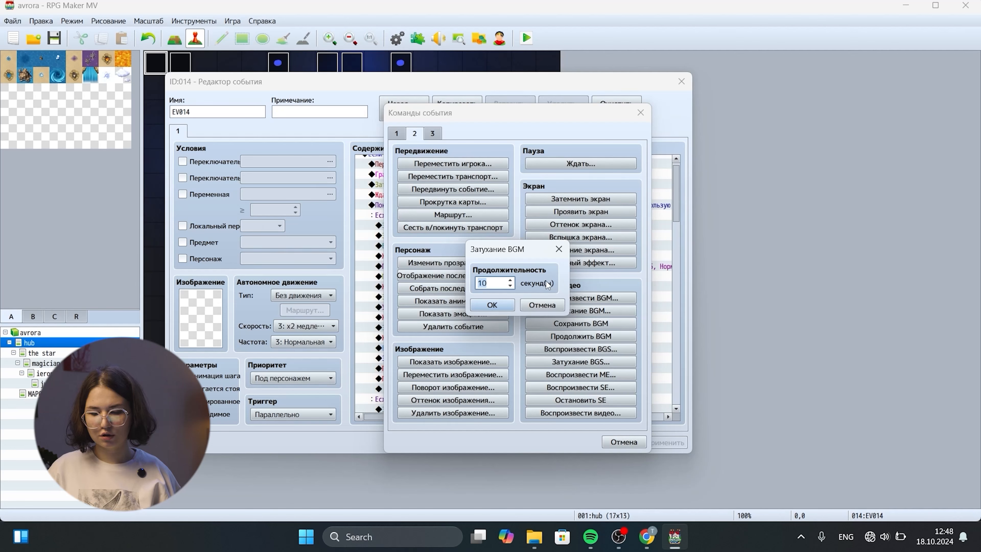
type("3")
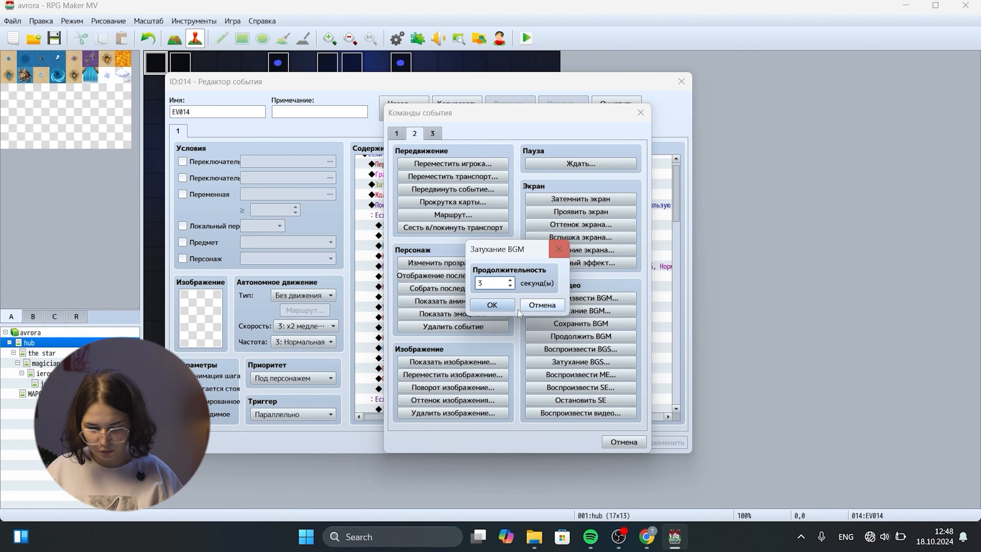
left_click(489, 310)
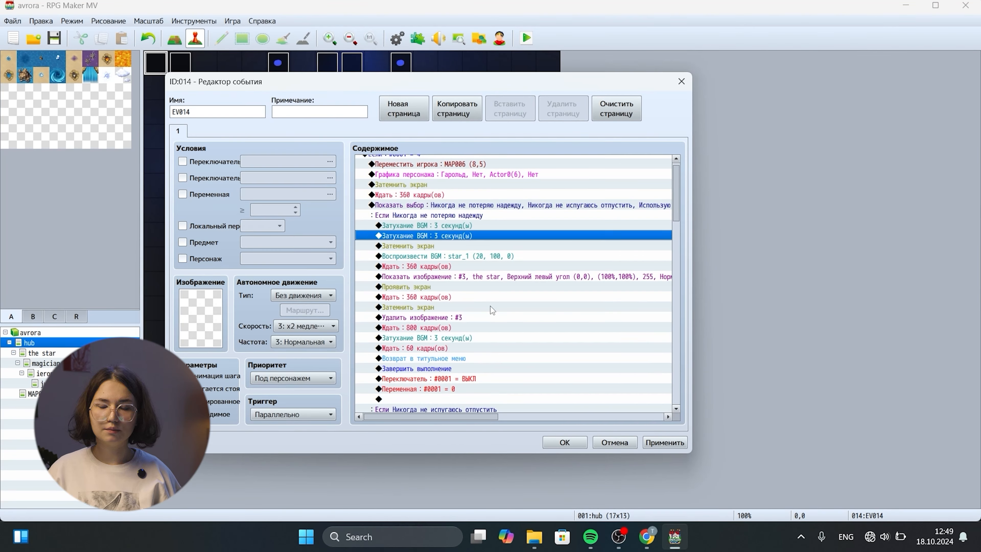
key("Delete")
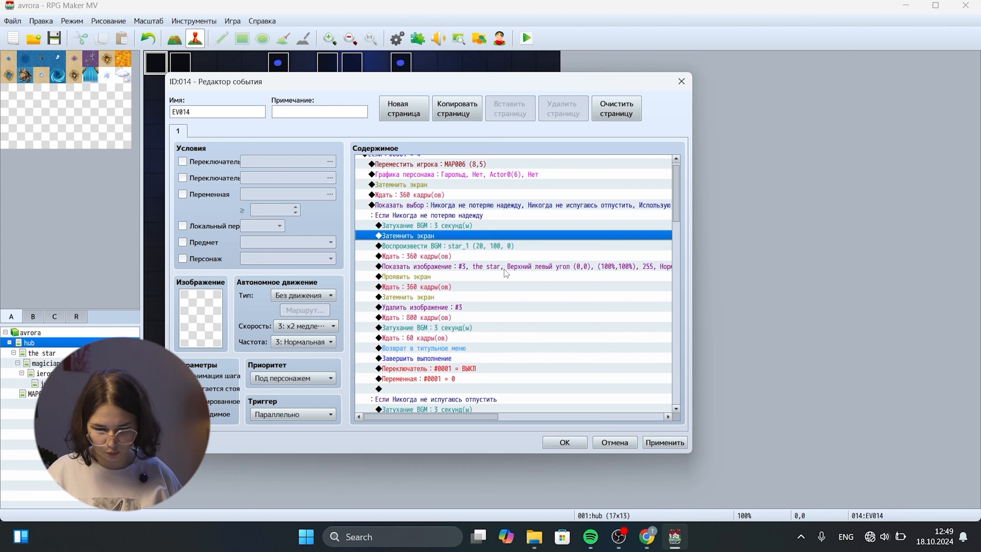
- Examine the music, wait, picture and screen-fade commands under the Никогда не потеряю надежду option
left_click(470, 248)
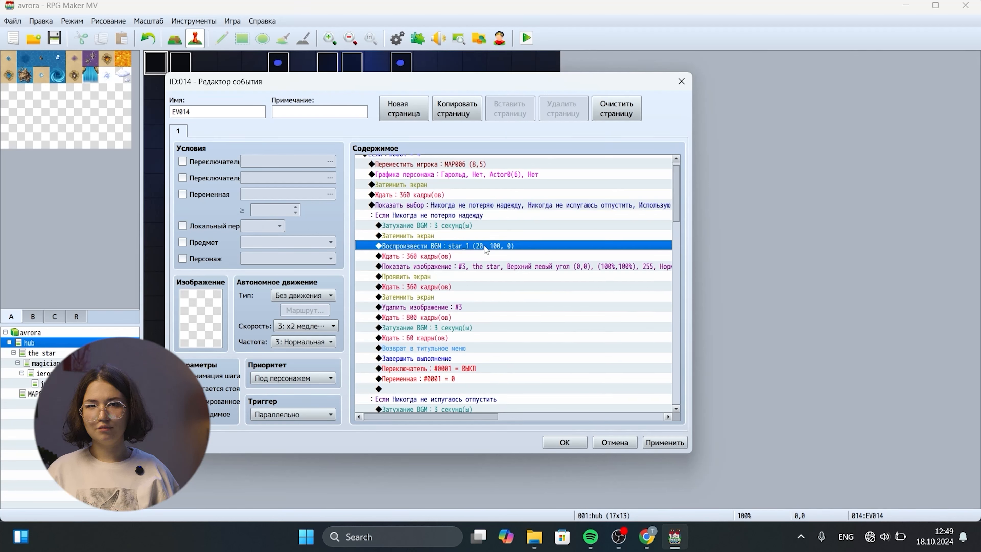
left_click(460, 256)
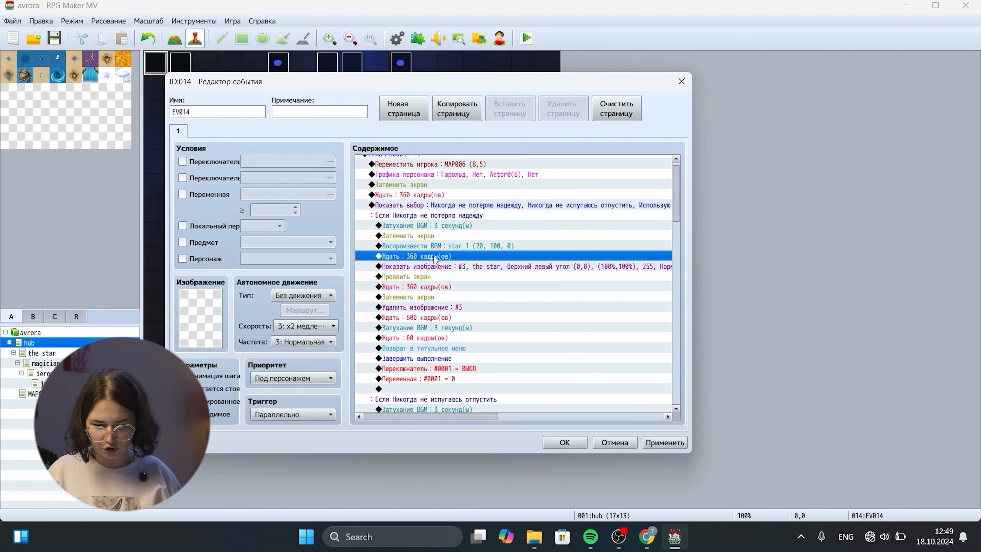
left_click(436, 270)
left_click(437, 278)
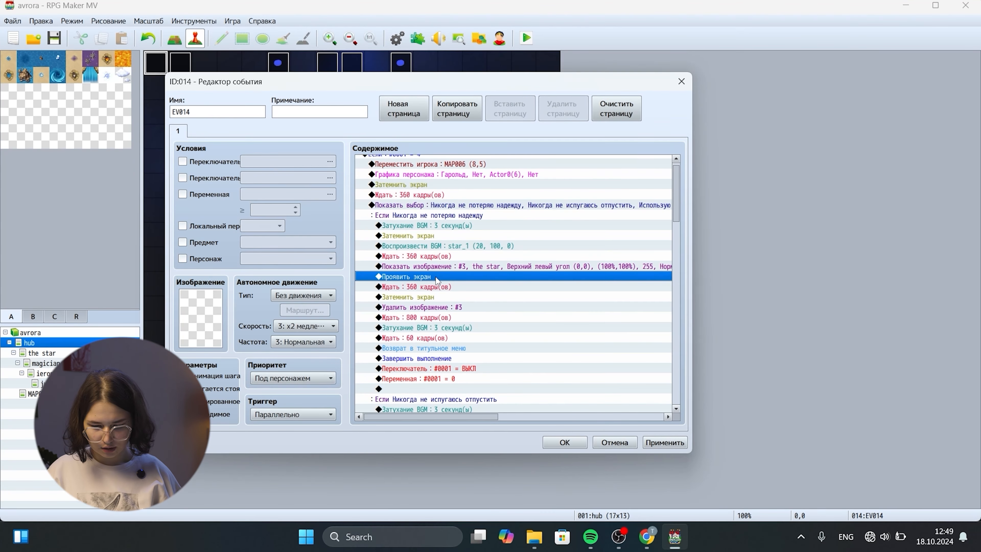
left_click(443, 308)
left_click_drag(677, 193, 680, 223)
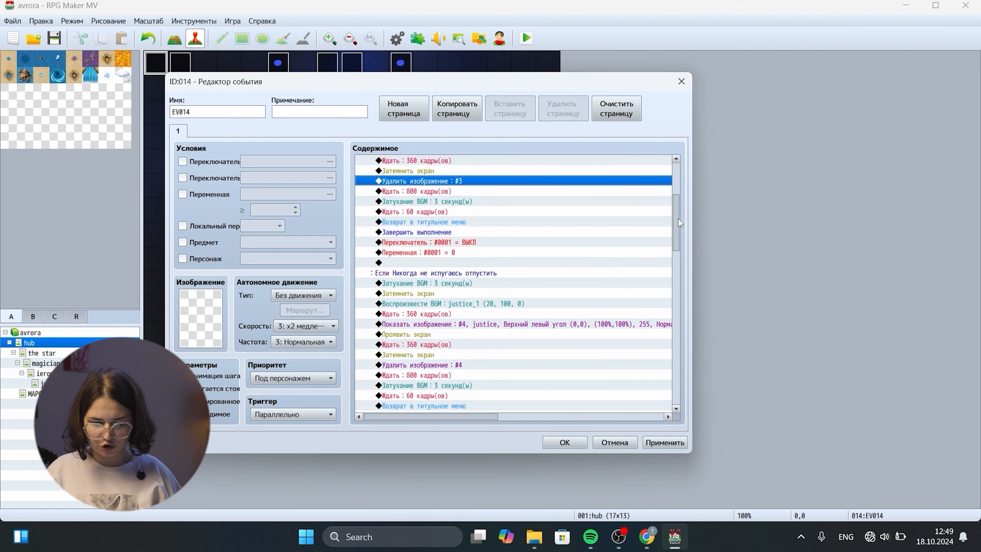
left_click(497, 201)
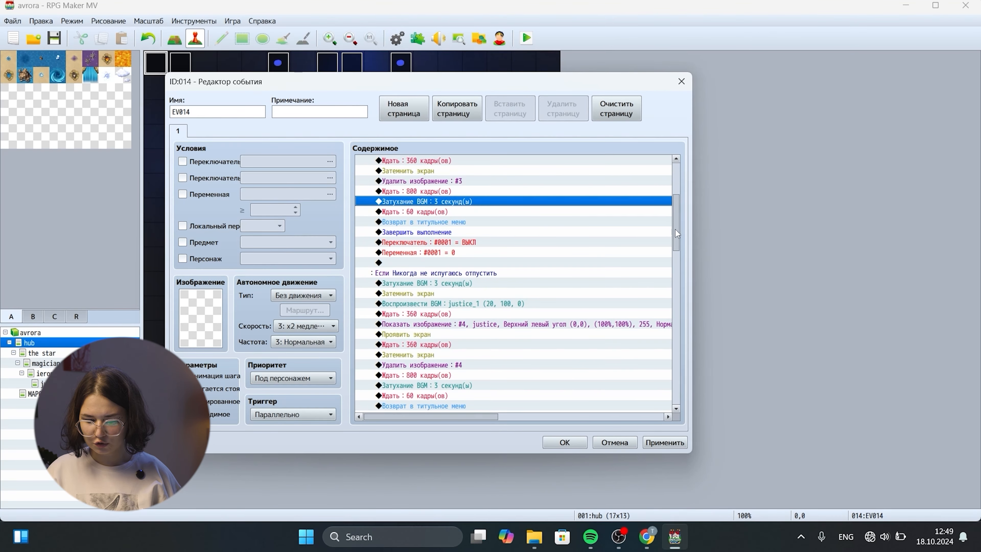
left_click_drag(677, 226, 676, 196)
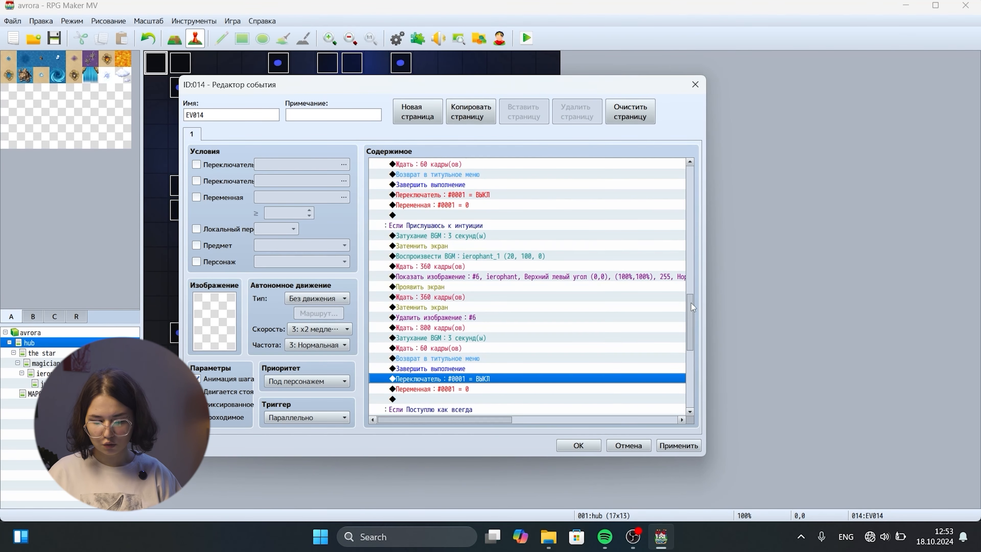
- Try adding a switch command that sets switch 0001 to ВЫКЛ under the Прислушаюсь к интуиции option
mouse_move(690, 303)
left_mouse_down()
mouse_move(690, 331)
mouse_move(688, 310)
left_mouse_up()
right_click(479, 338)
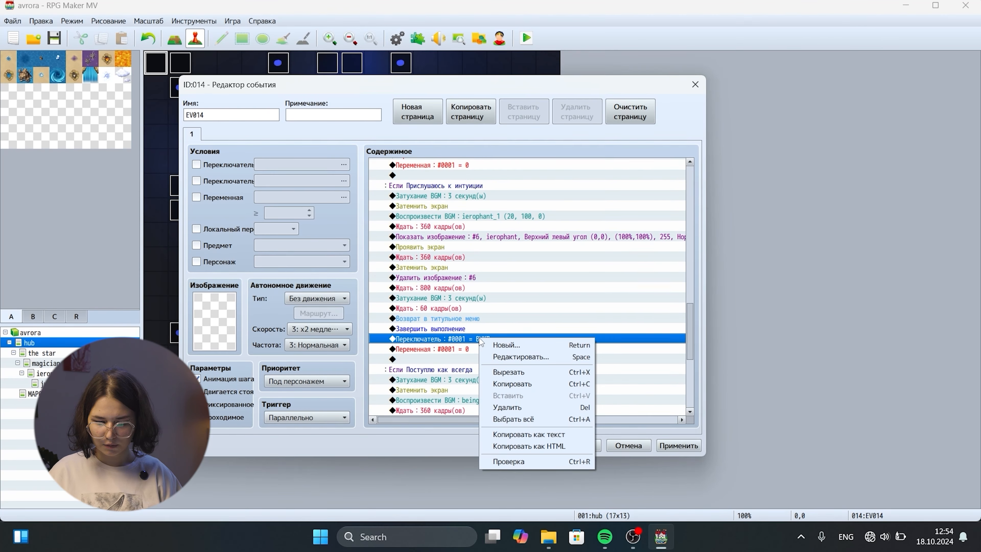
left_click(489, 344)
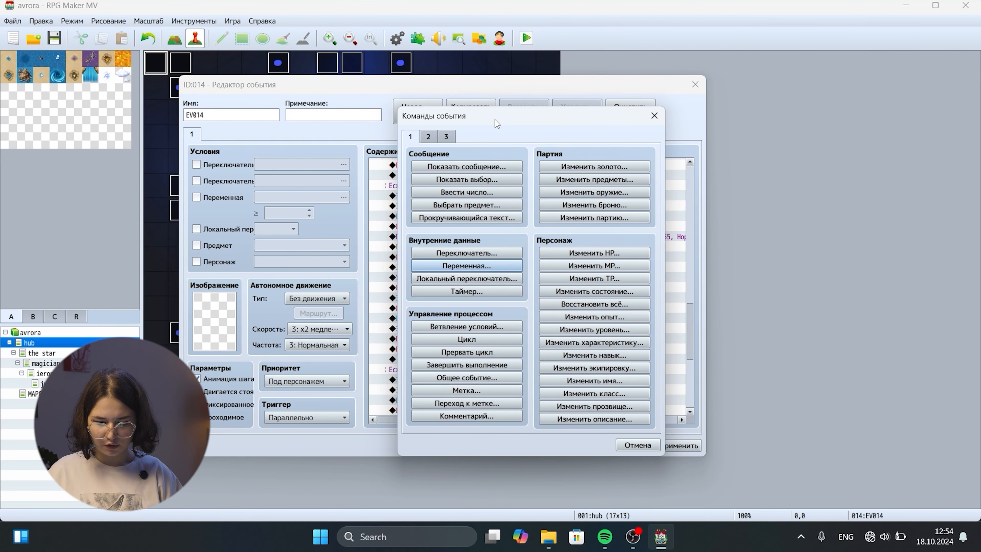
left_click(463, 253)
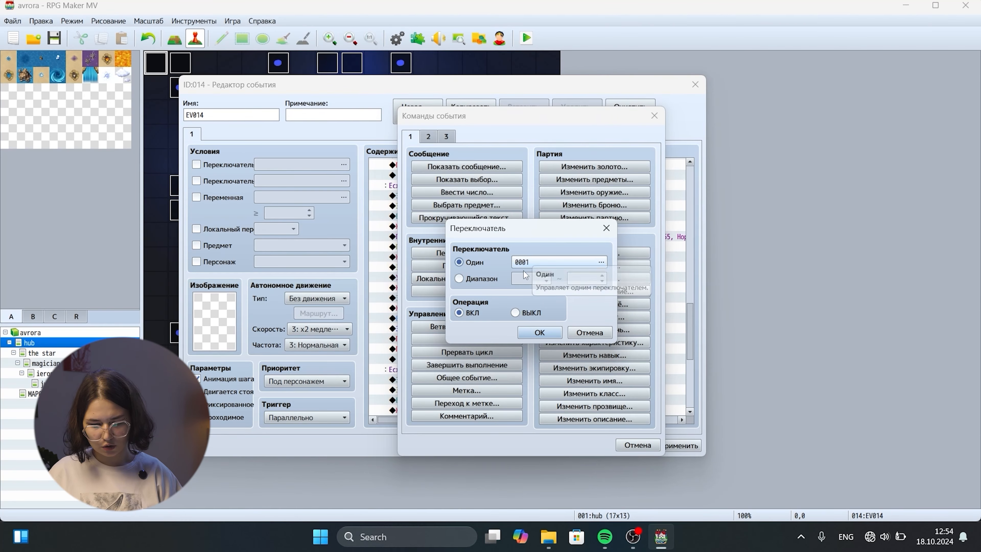
left_click(515, 313)
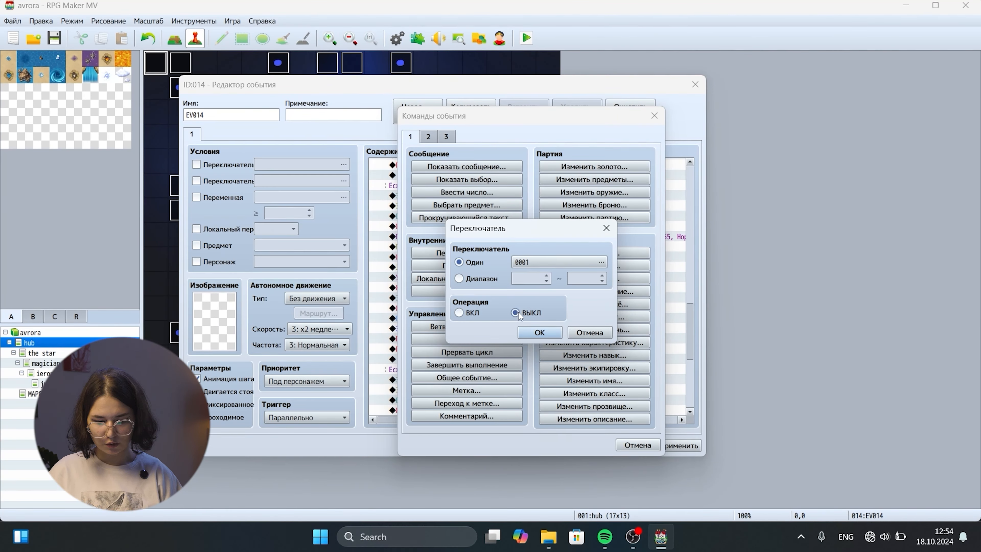
left_click(539, 333)
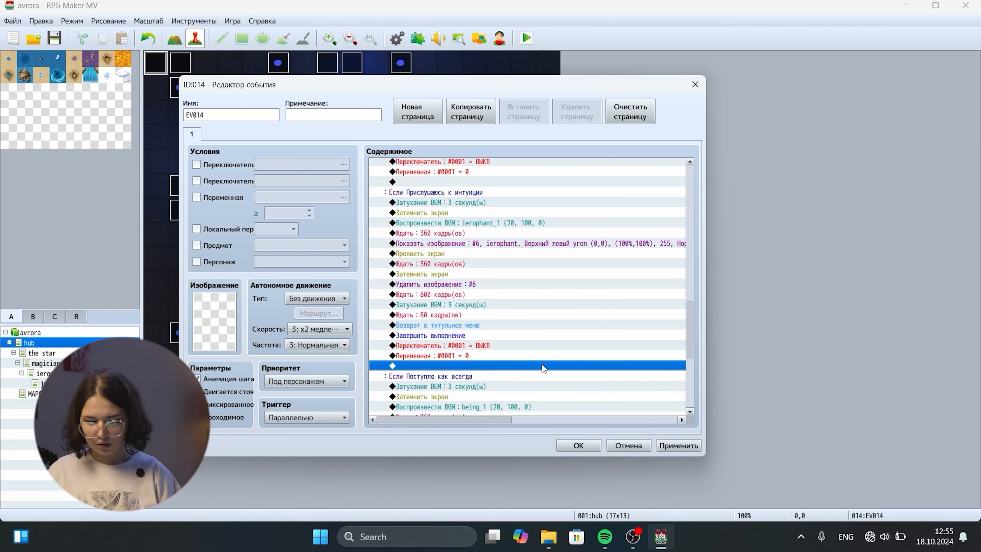
- Try adding a variable command that sets variable 0001 to the constant 0 at the end of the Прислушаюсь к интуиции option
right_click(544, 366)
left_click(564, 372)
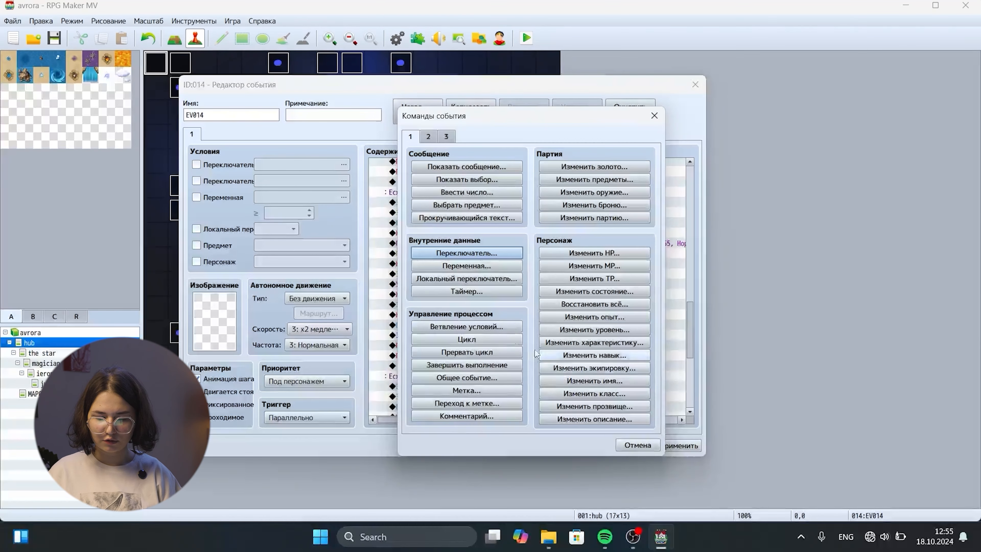
left_click(473, 266)
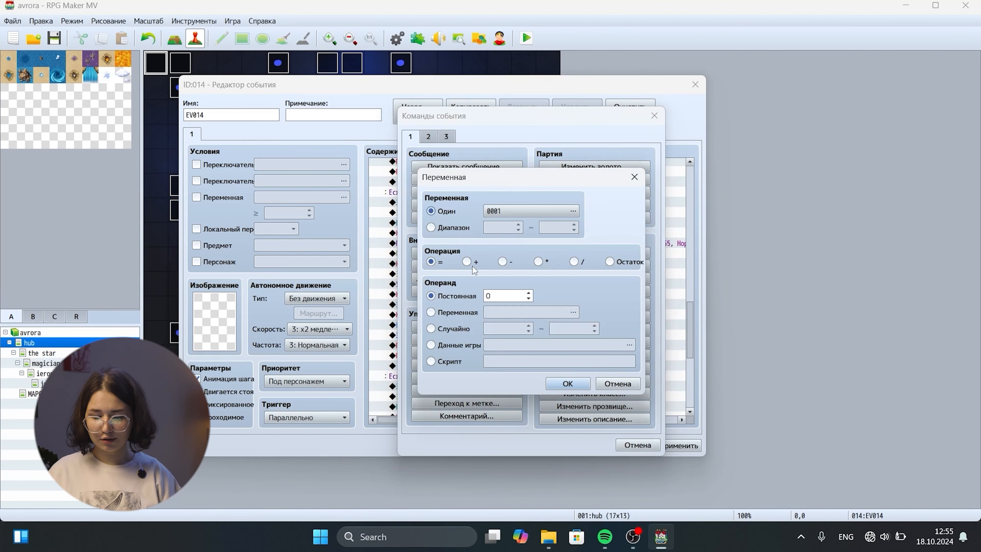
left_click(512, 292)
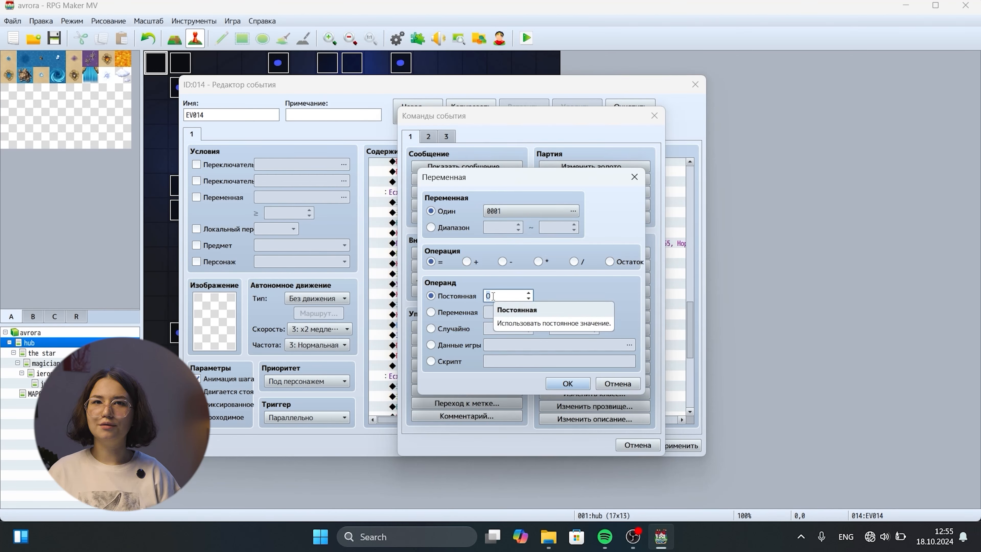
left_click(568, 384)
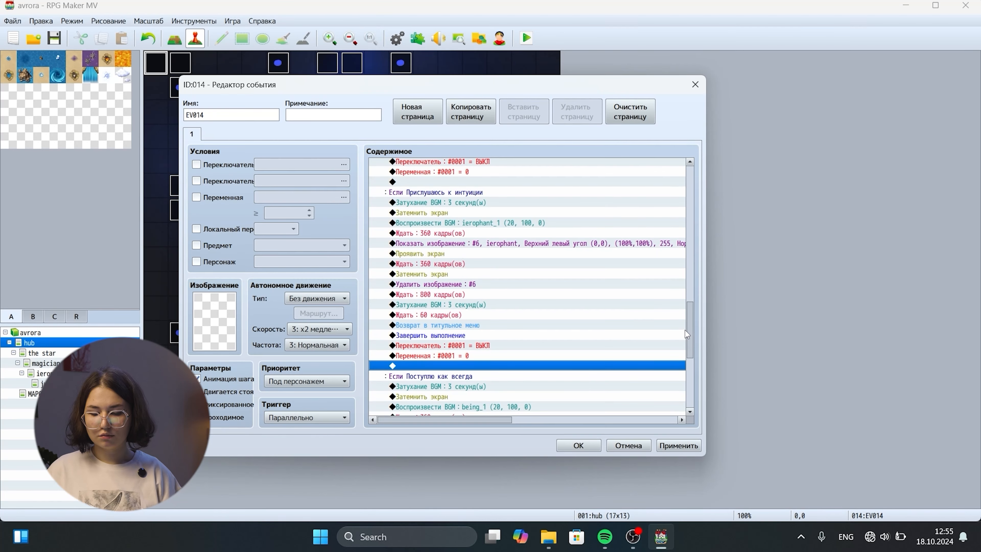
- Review the Поступлю как всегда option and the start of the command list, and close the EV014 editor
left_click_drag(690, 331, 696, 365)
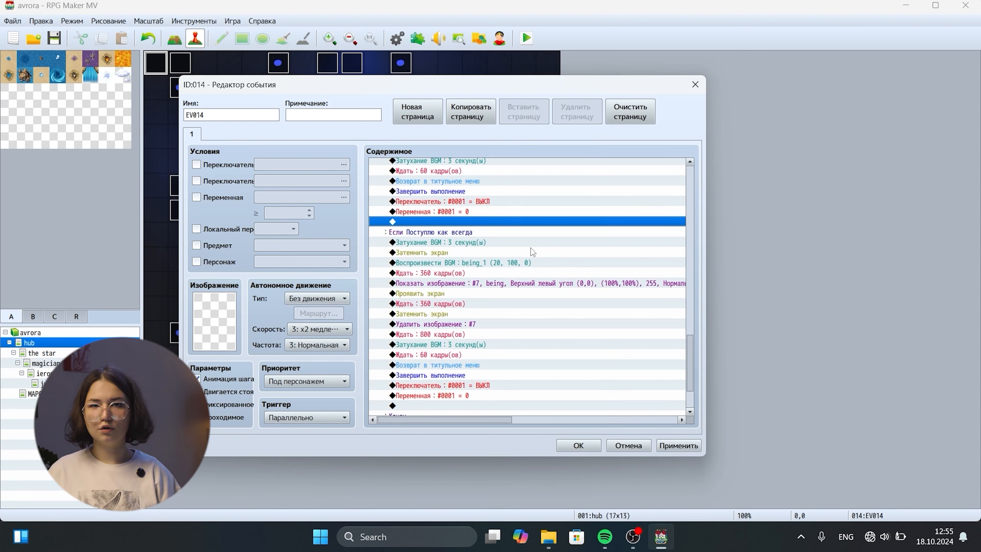
left_click_drag(690, 371, 687, 204)
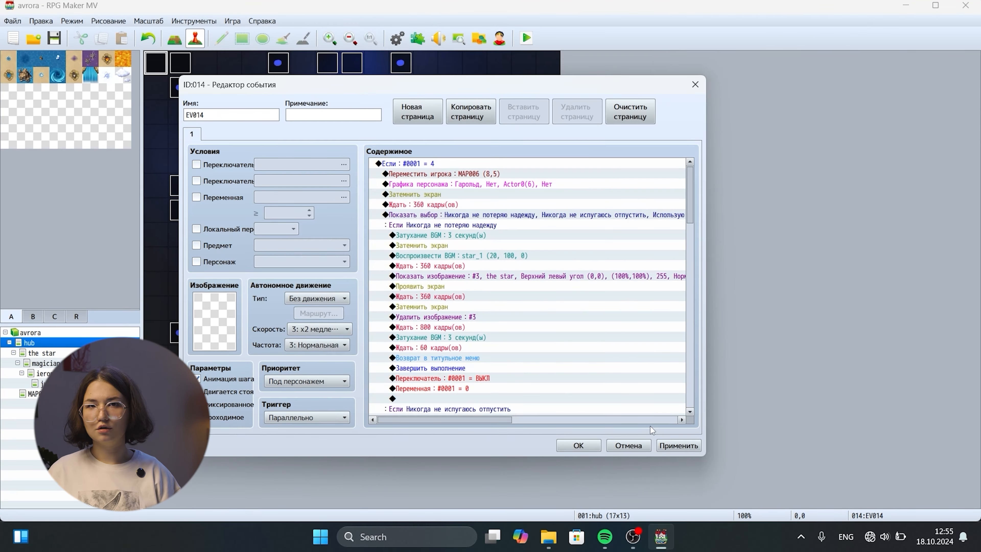
left_click(566, 441)
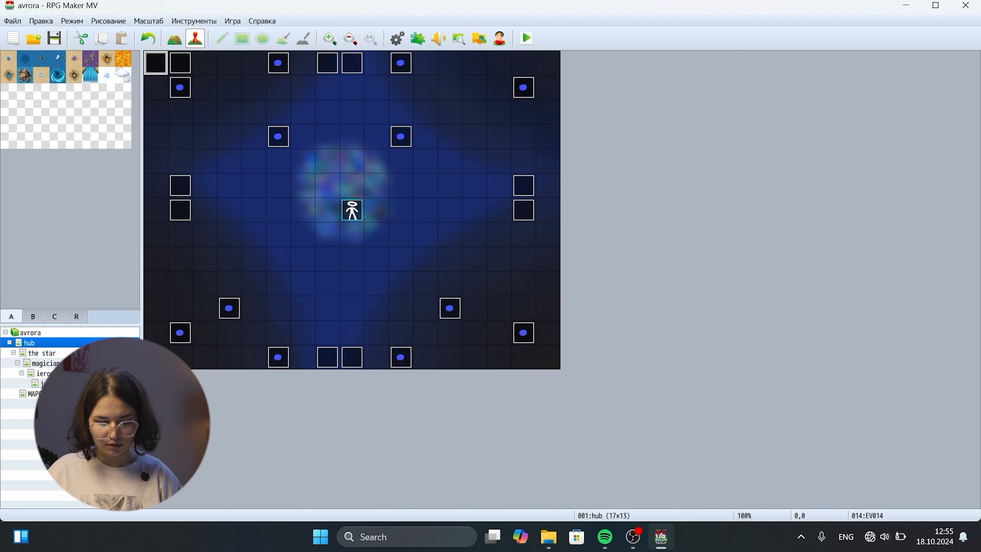
- View the star and ierophant maps, and return to the hub map
left_click(74, 353)
left_click(43, 373)
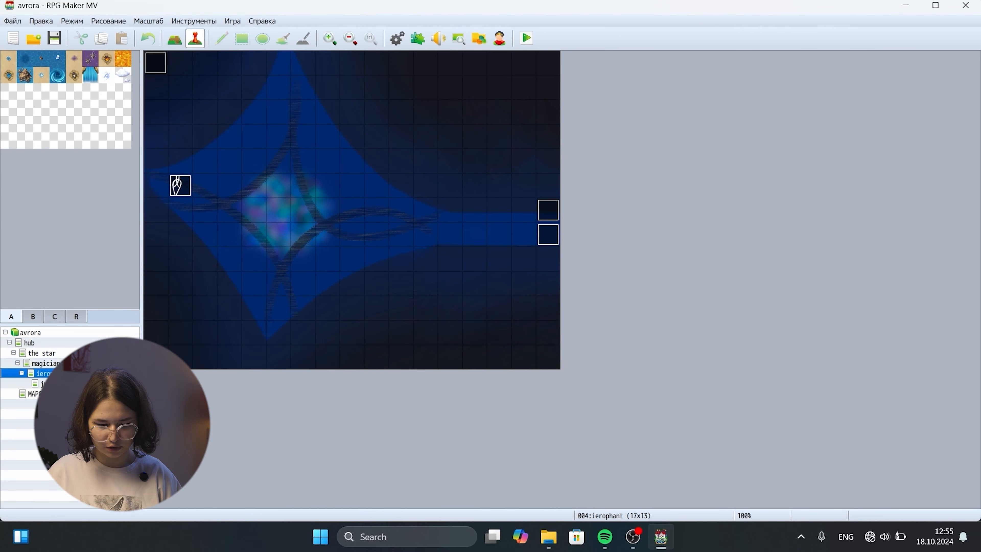
key("Up")
key("Up")
key("Up")
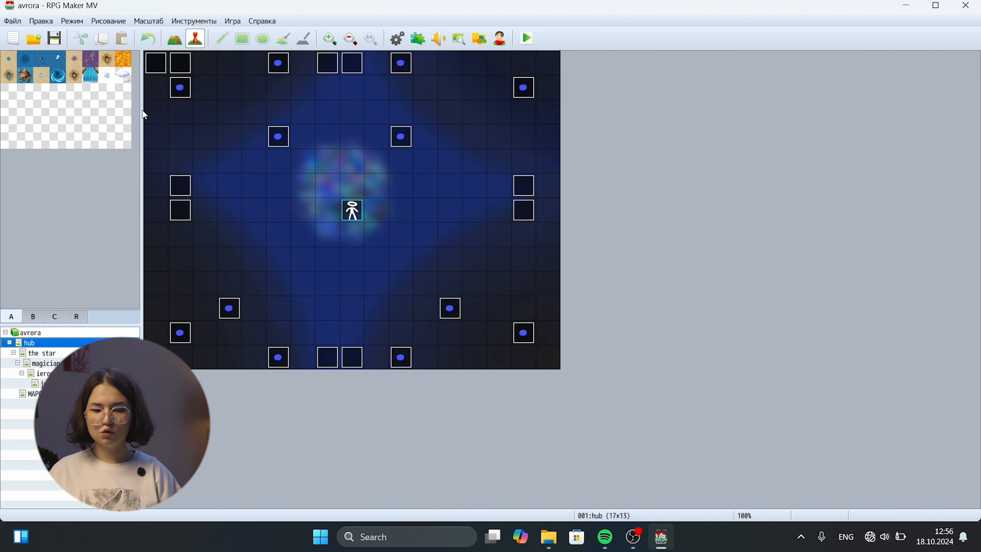
- Reopen the event EV014 in the hub map's corner to check its trigger setting
left_click(162, 64)
right_click(162, 64)
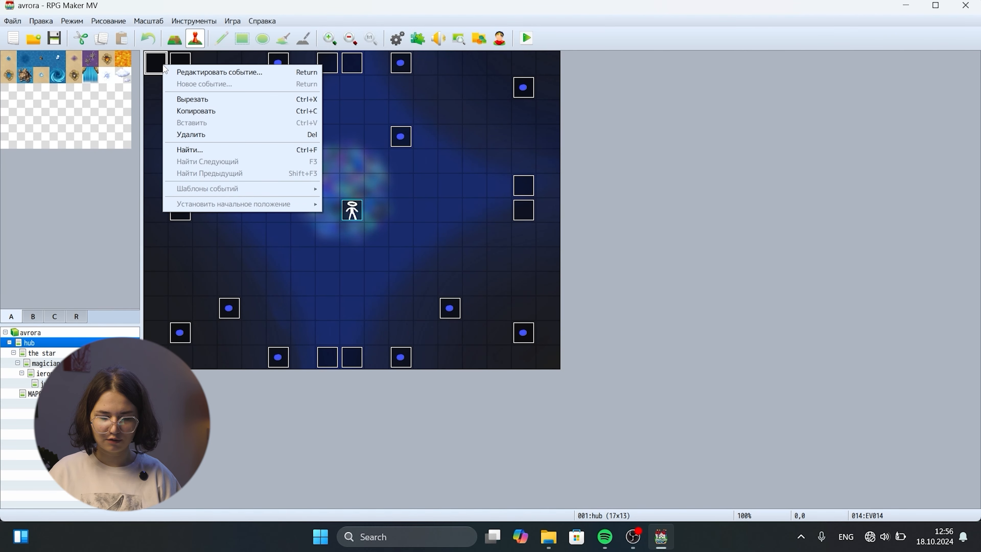
left_click(185, 73)
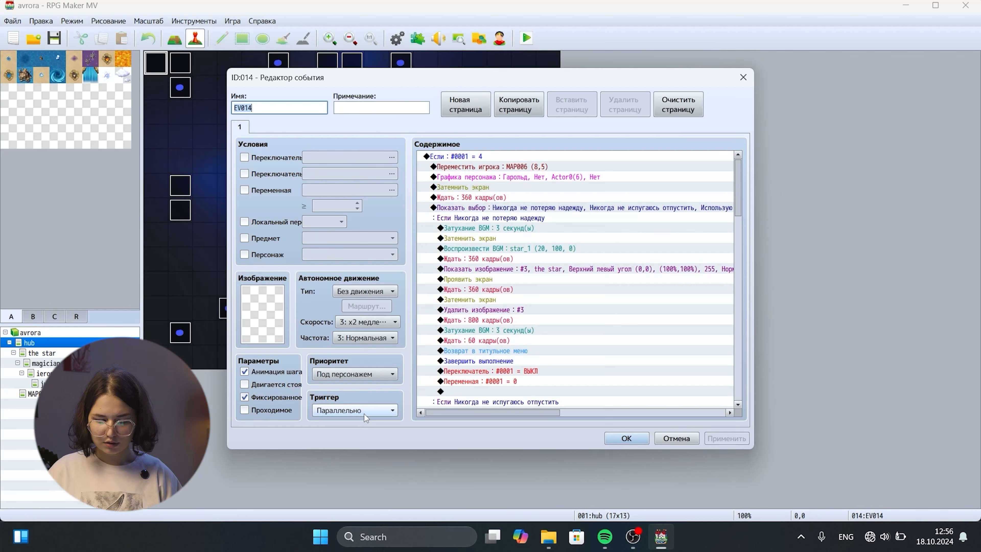
mouse_move(365, 410)
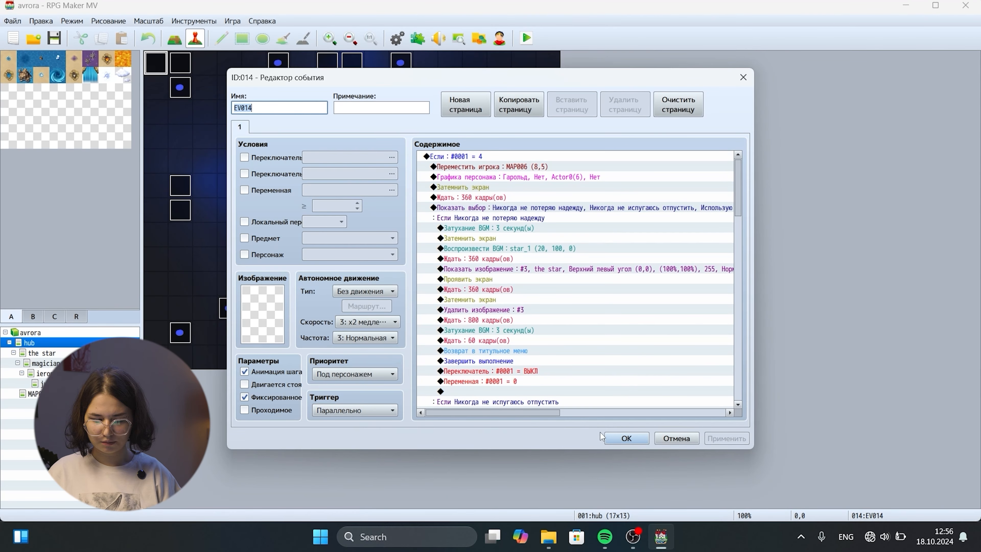
- Close the EV014 editor and open the event EV001 in the upper part of the star map for editing
left_click(625, 438)
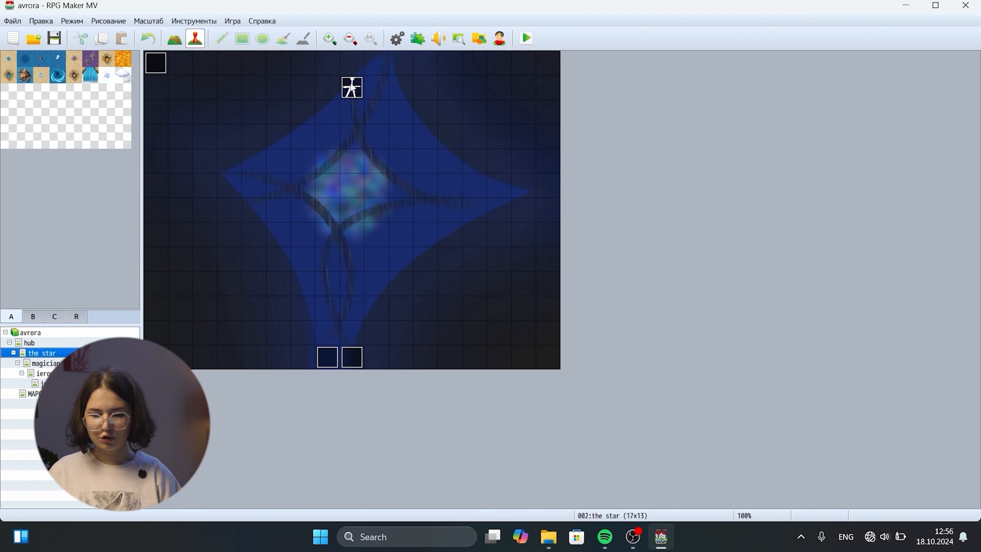
left_click(352, 86)
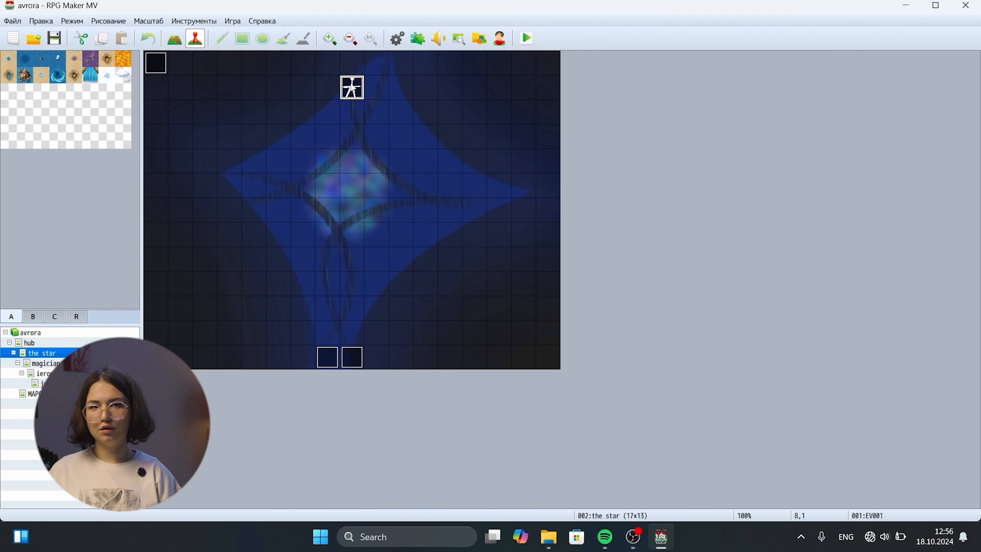
right_click(353, 87)
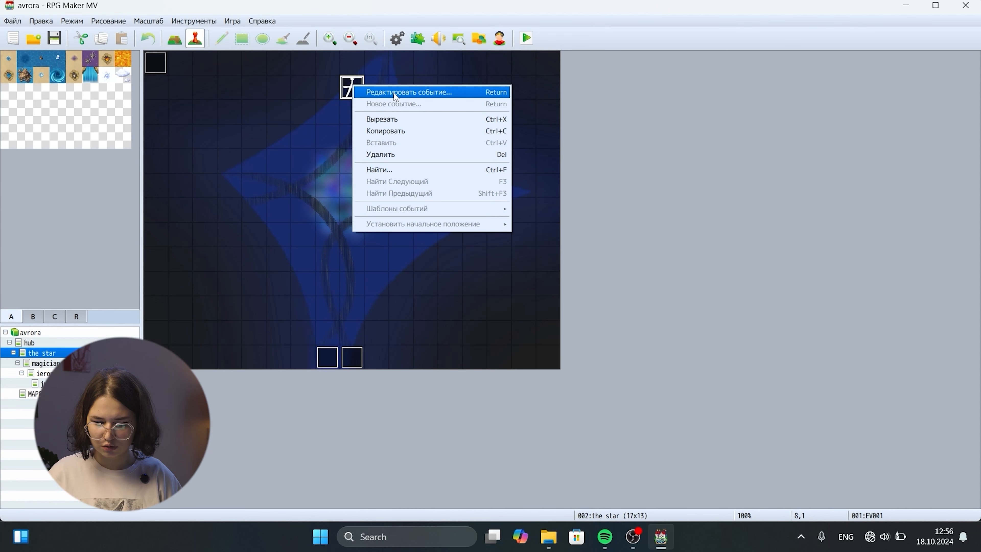
left_click(415, 93)
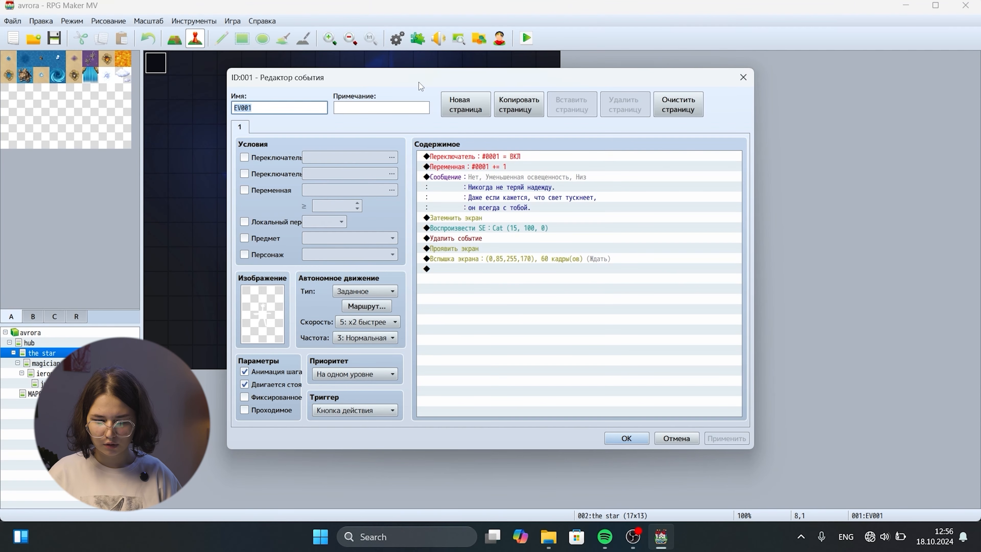
left_click_drag(428, 73, 602, 111)
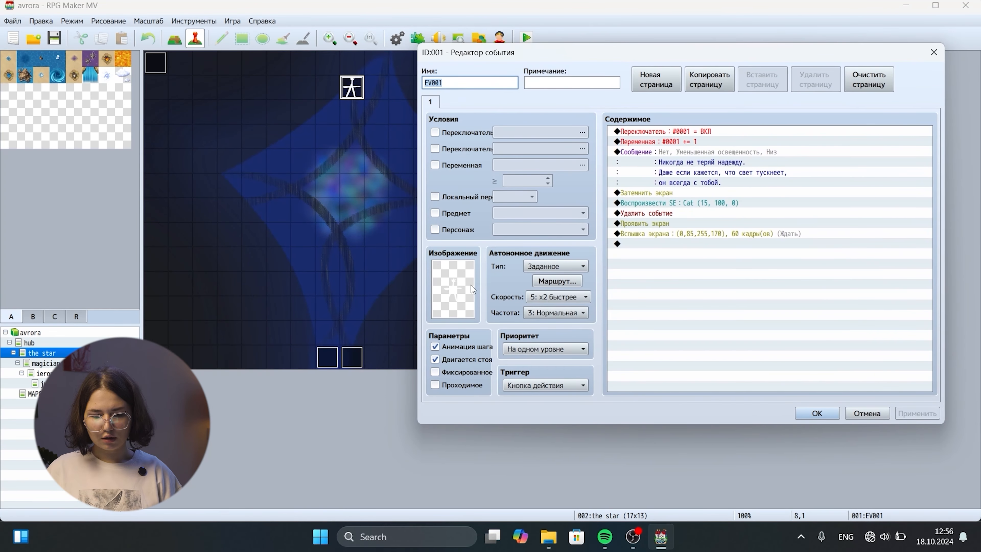
- Check the character image assigned to EV001, and leave the image selection as it is
left_click(458, 286)
double_click(458, 285)
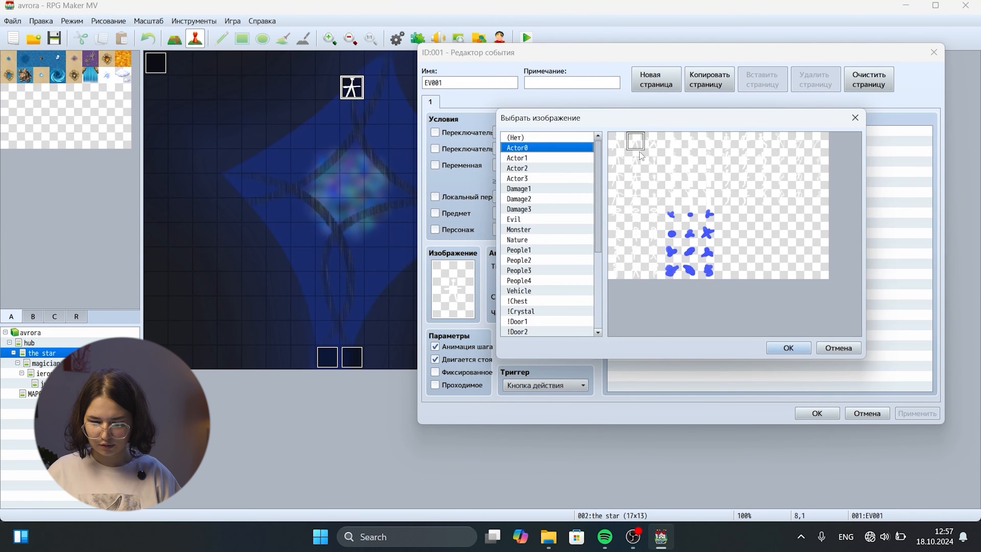
left_click(856, 117)
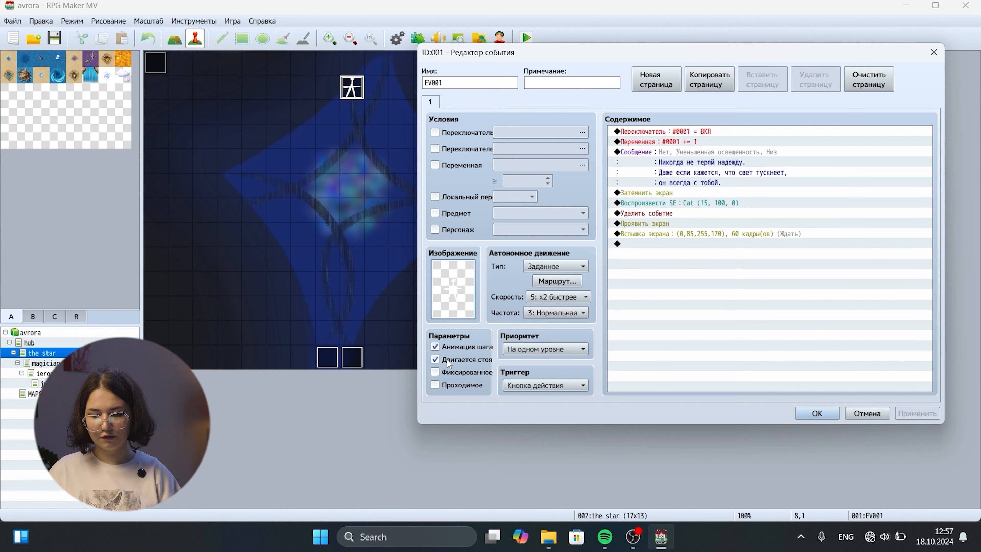
- Review the autonomous movement types and the speed command in EV001's custom movement route
left_click(573, 267)
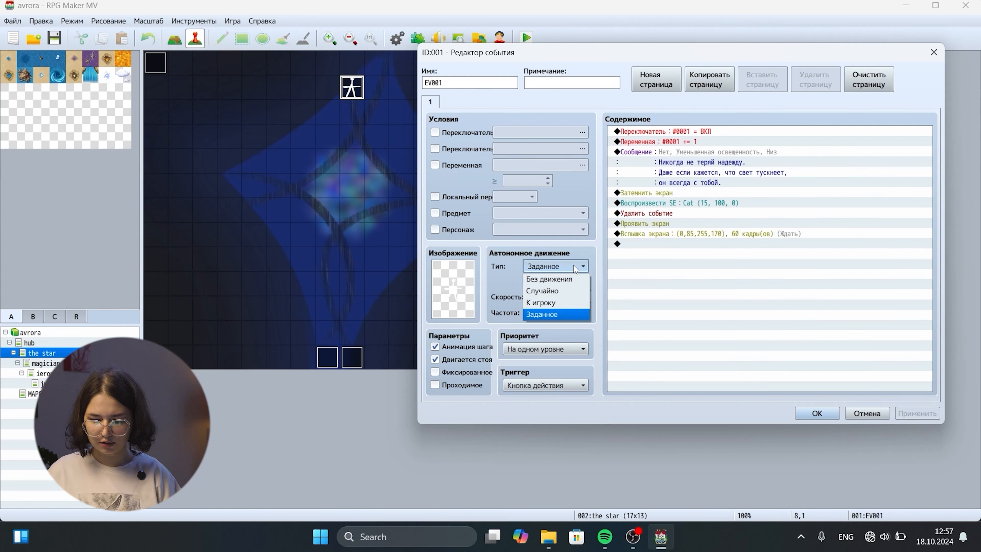
left_click(545, 314)
left_click(561, 280)
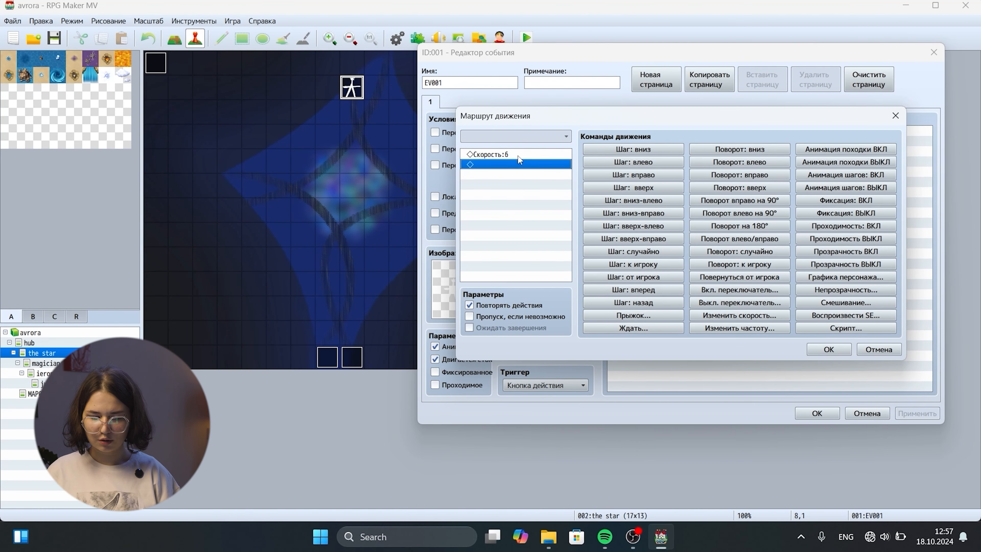
left_click(518, 155)
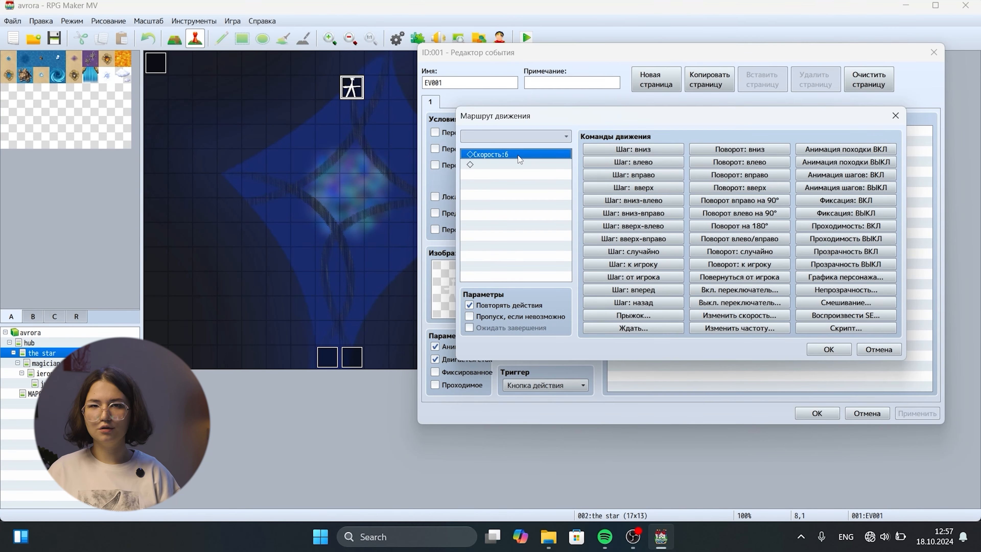
left_click(824, 347)
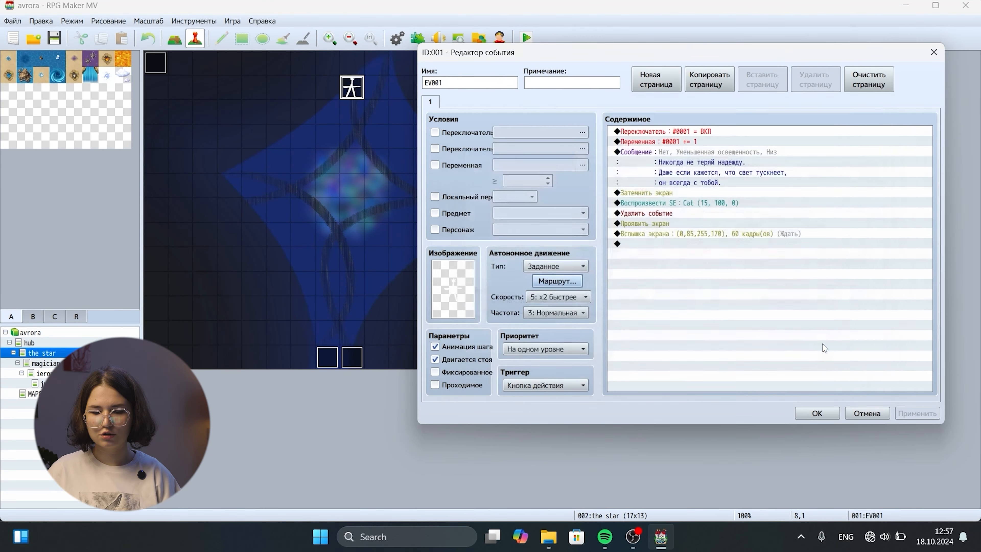
- Review the speed, frequency and trigger options available for EV001
left_click(553, 297)
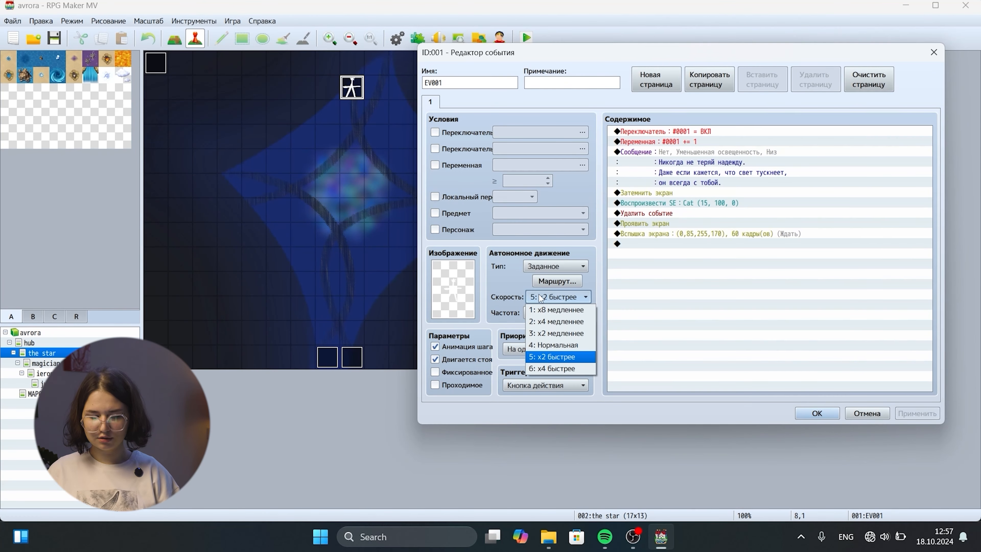
left_click(541, 298)
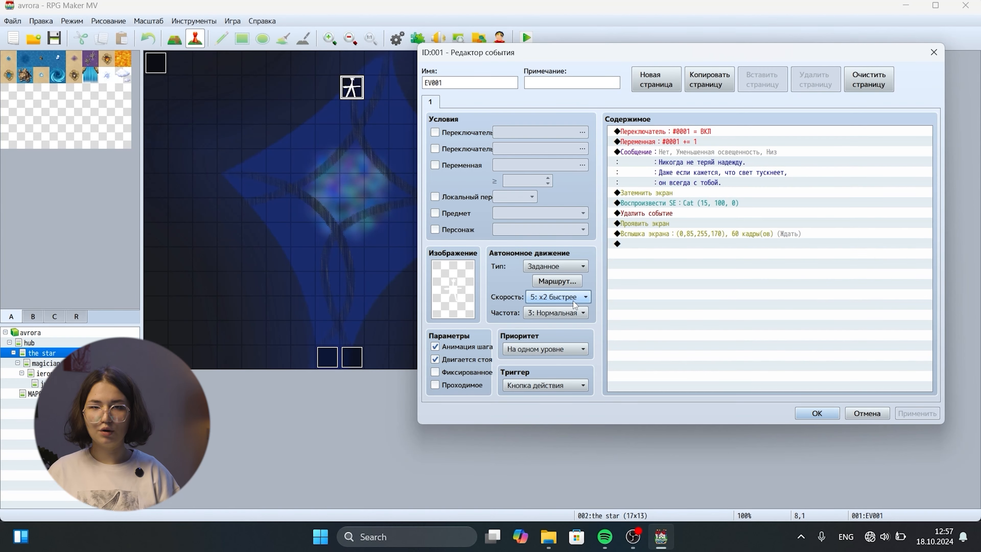
left_click(560, 313)
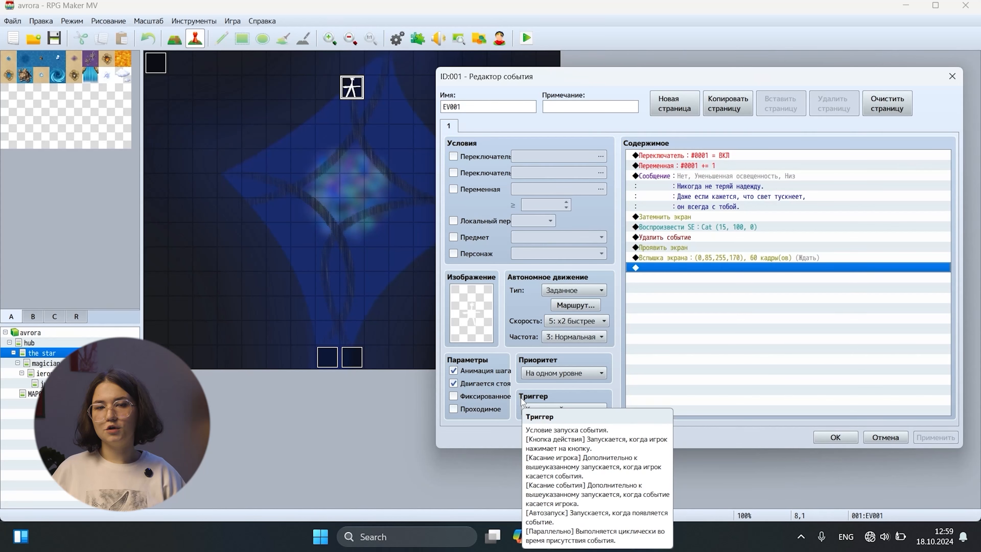
left_click(573, 410)
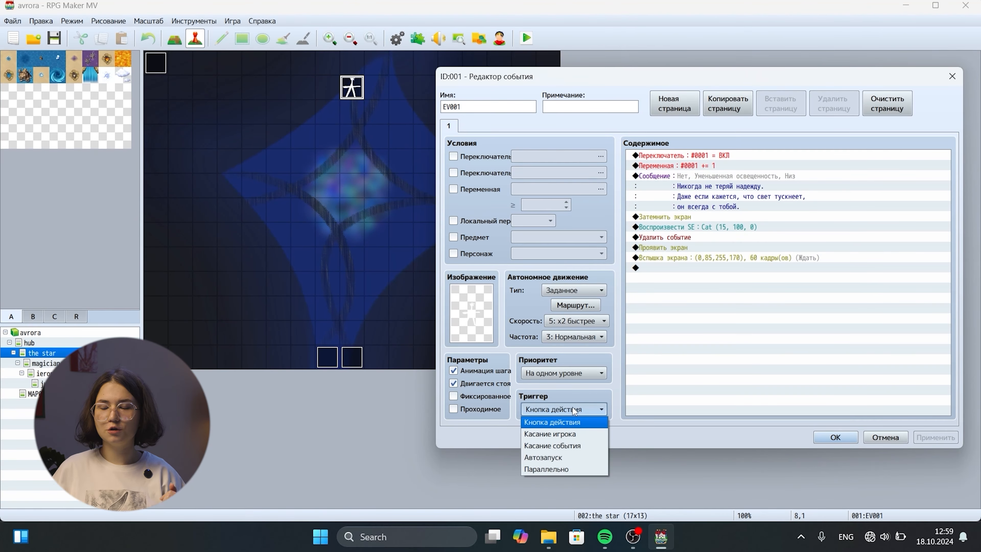
left_click(574, 410)
left_click_drag(695, 72, 475, 73)
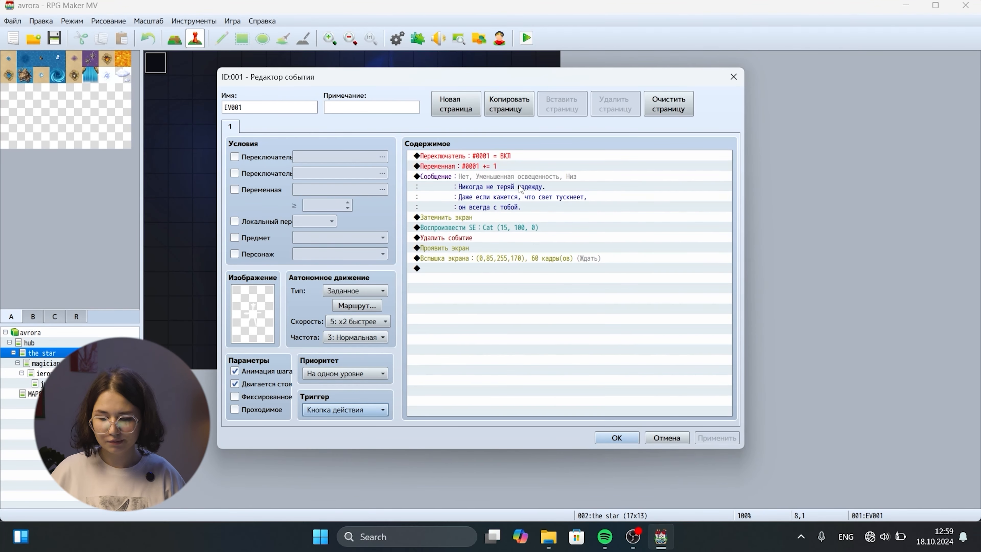
- Try adding a command that turns switch 0001 on at the start of EV001's command list, and delete the duplicate
left_click(510, 165)
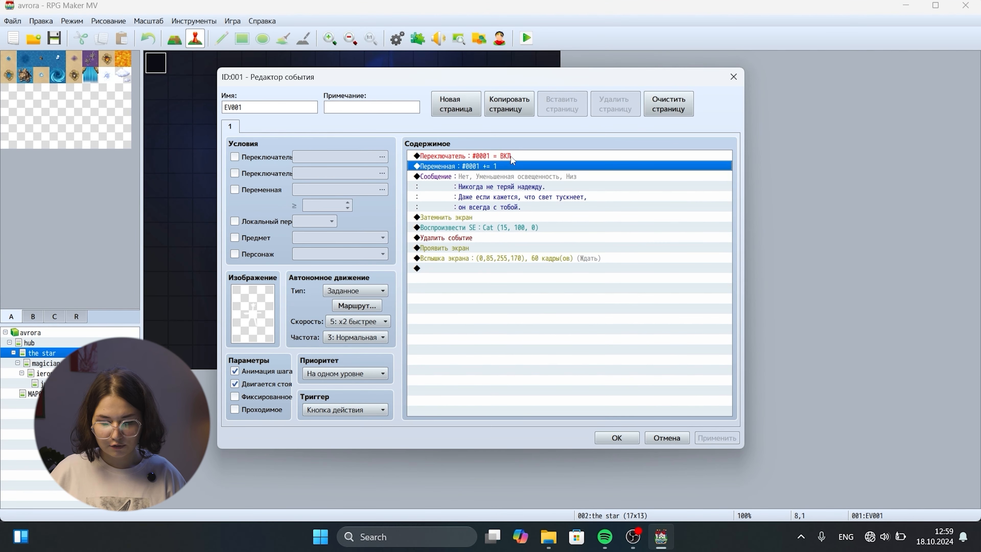
left_click(515, 155)
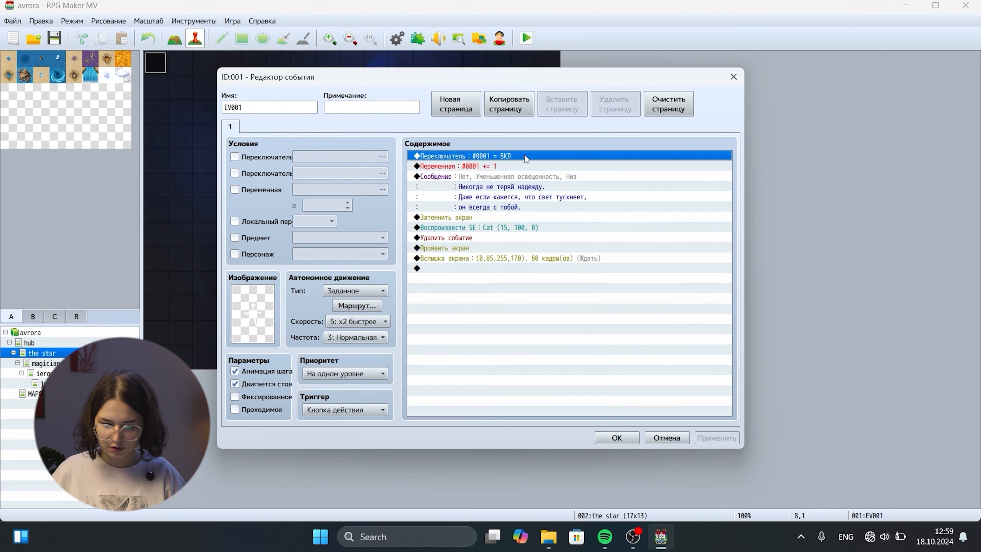
right_click(525, 155)
left_click(542, 166)
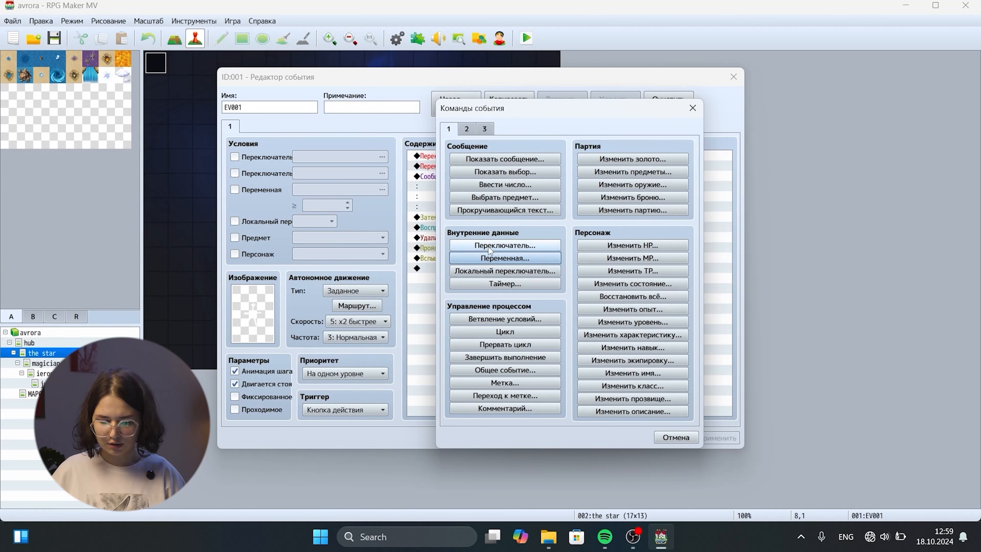
left_click(498, 246)
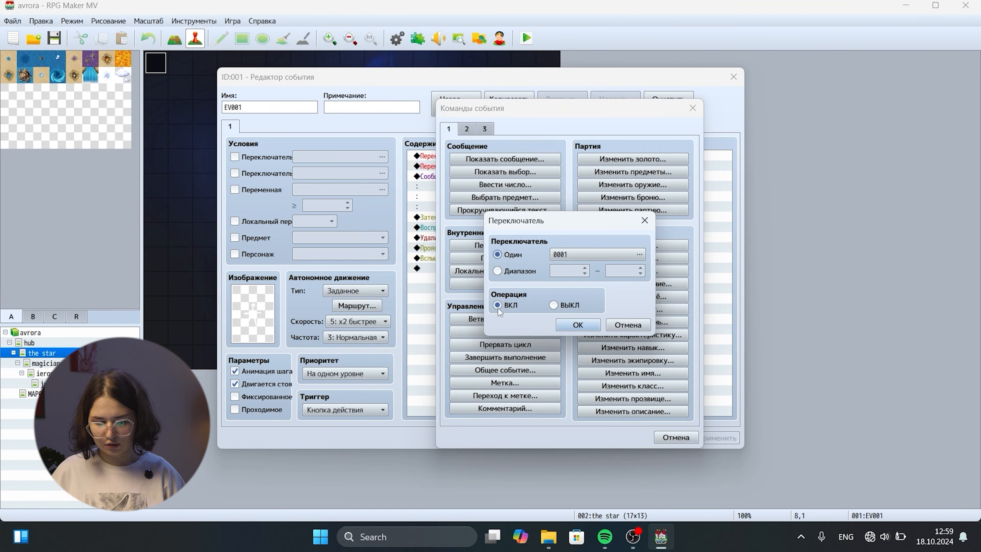
left_click(583, 322)
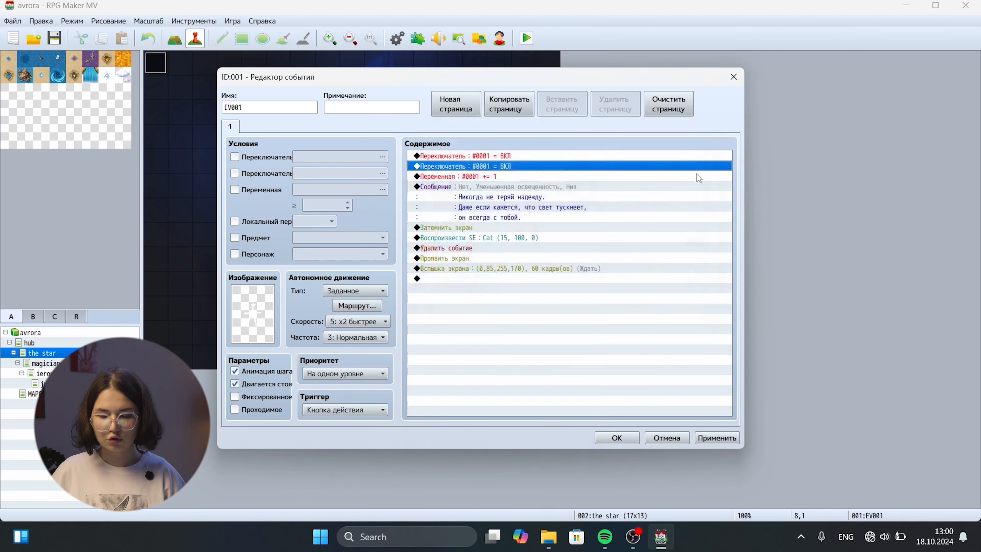
key("Delete")
- Add a variable command beside EV001's existing one that increases variable 0001 by the constant 1
right_click(498, 167)
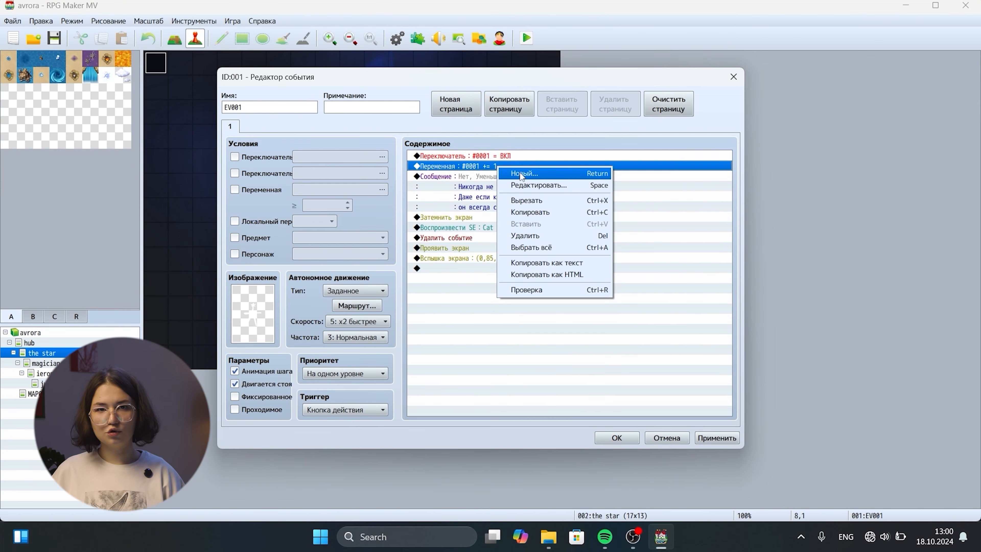
left_click(522, 175)
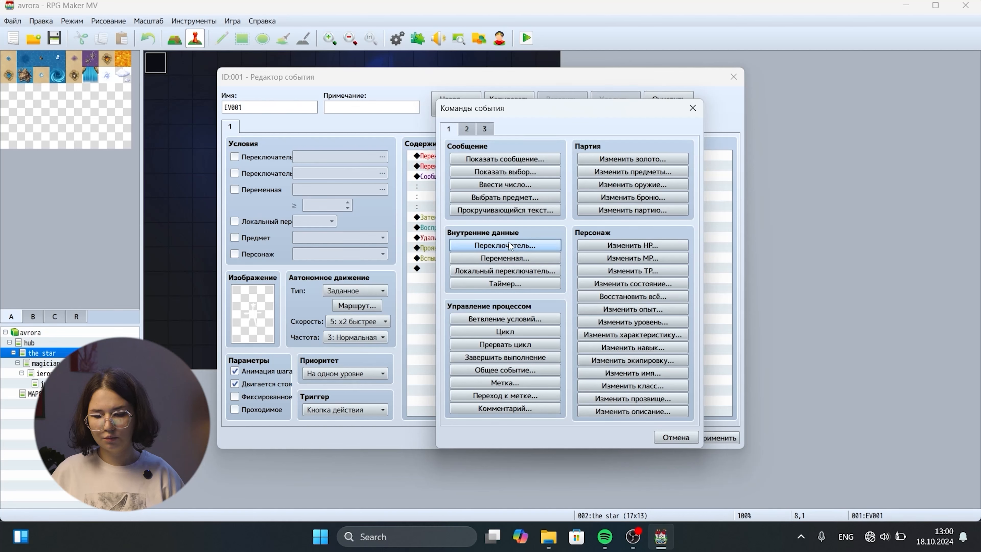
left_click(504, 257)
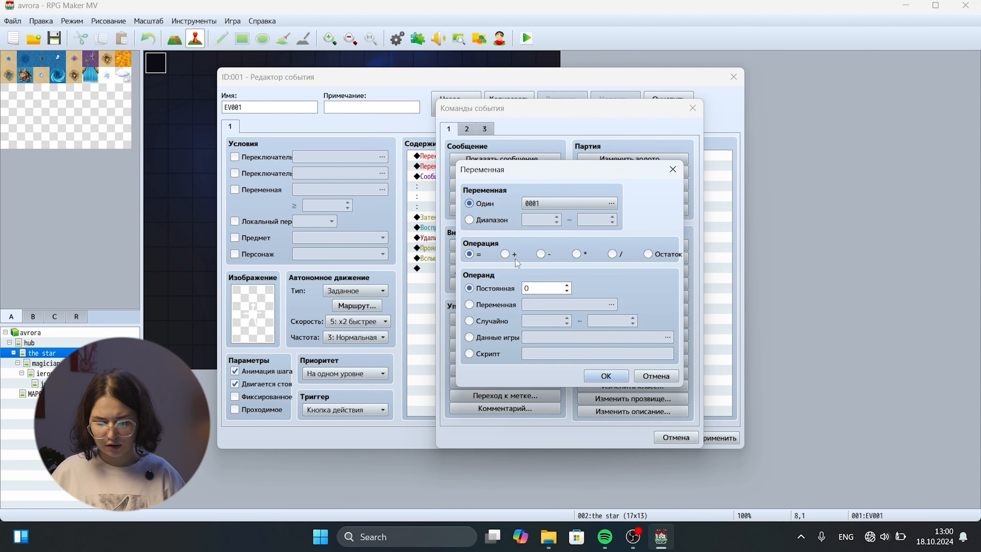
left_click(506, 254)
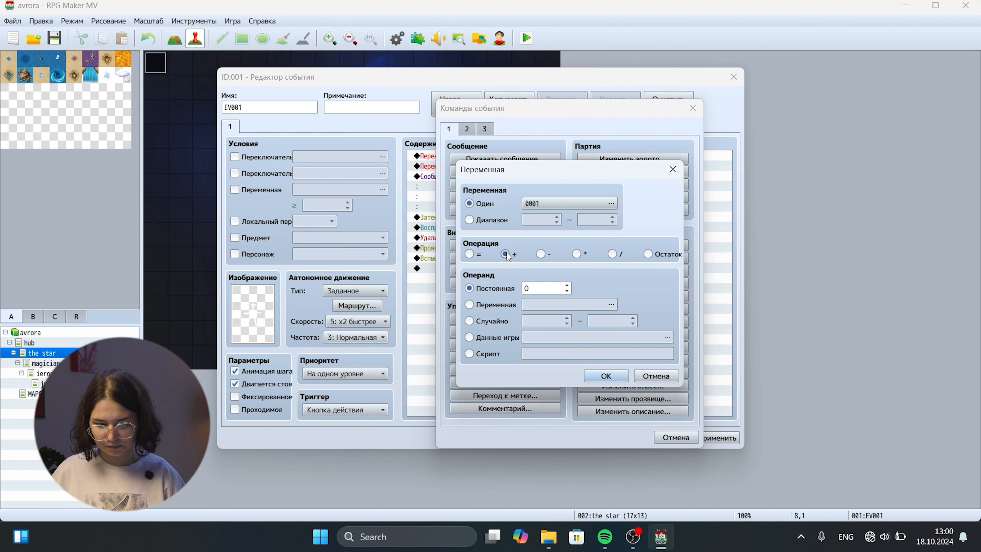
left_click(551, 289)
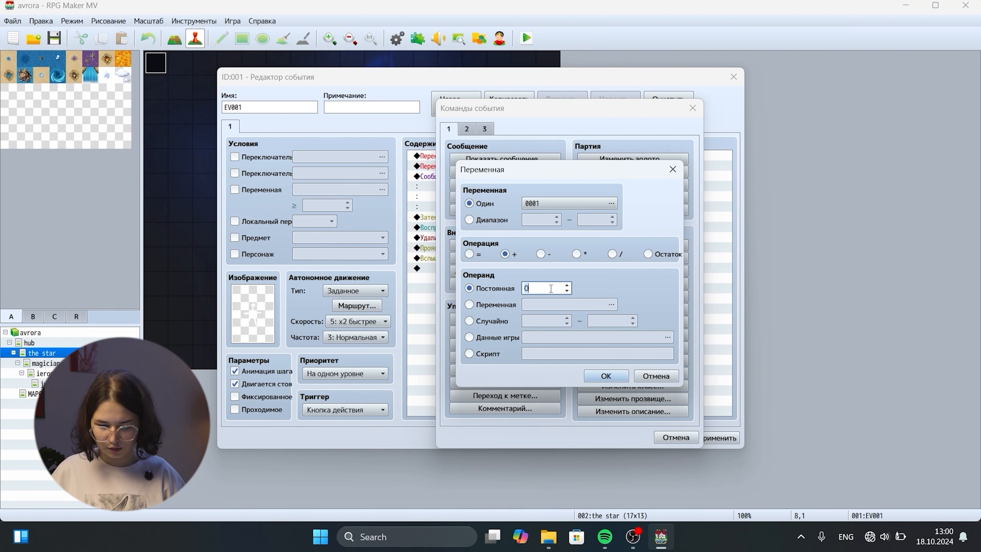
type("1")
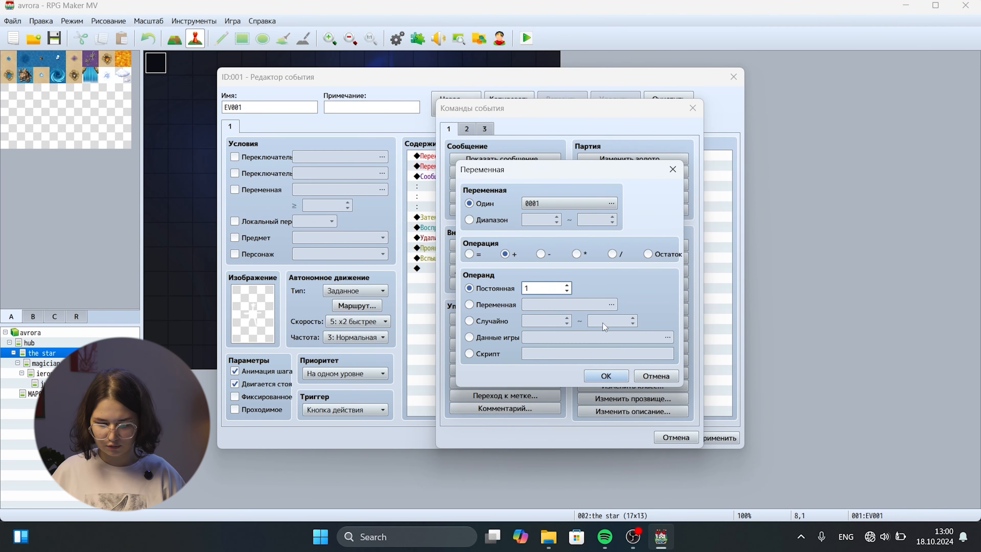
left_click(606, 376)
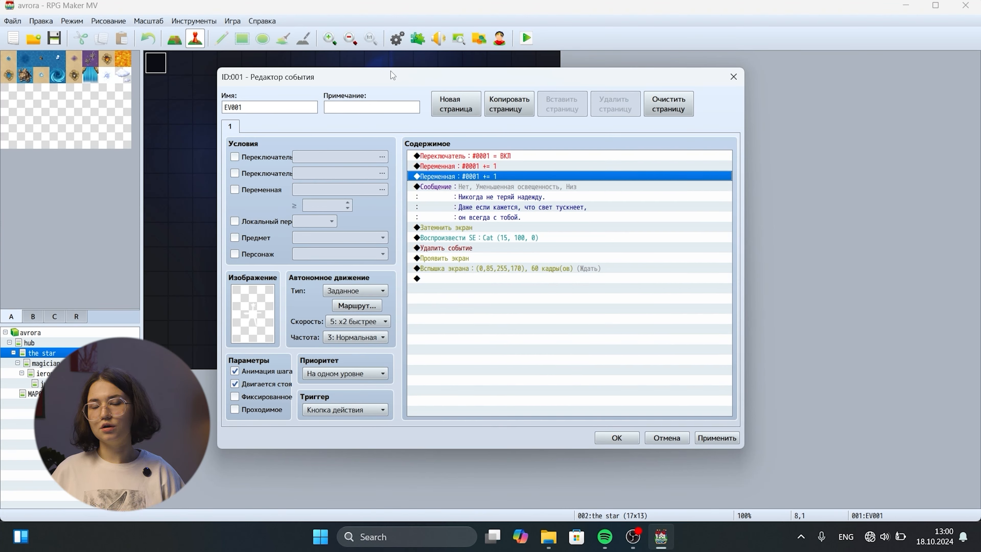
- Open EV001's message for editing, try joining its first two text lines, and restore the line break
left_click(558, 190)
right_click(557, 189)
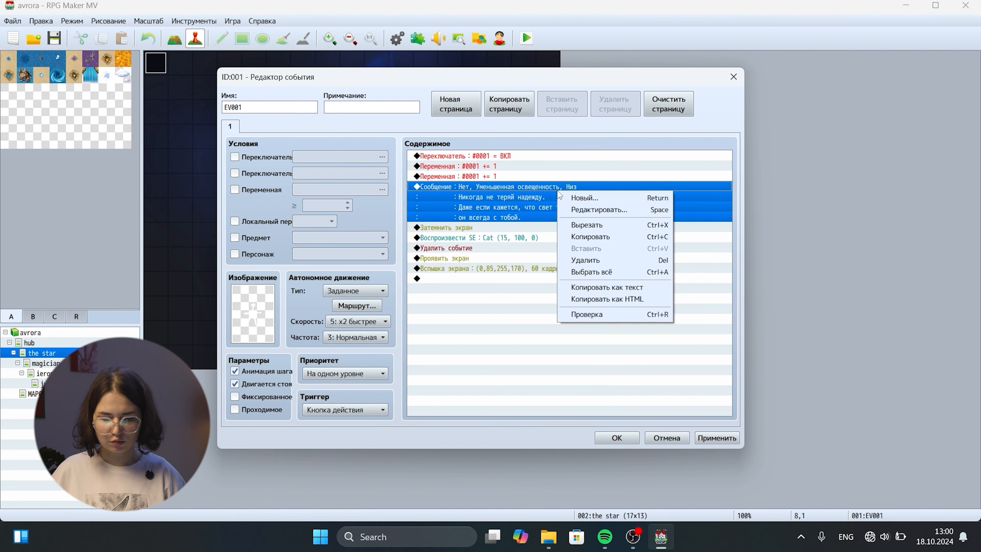
left_click(599, 209)
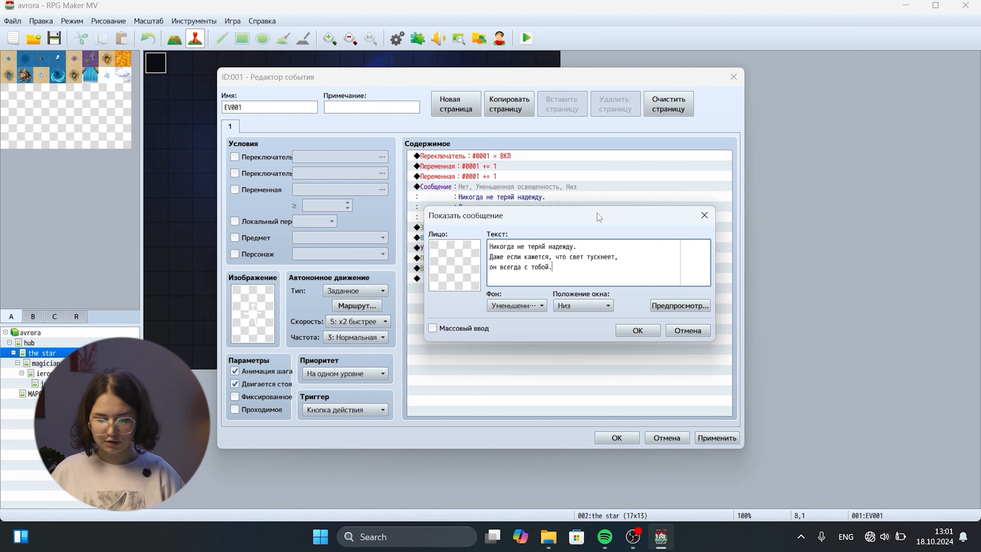
left_click_drag(597, 213, 594, 246)
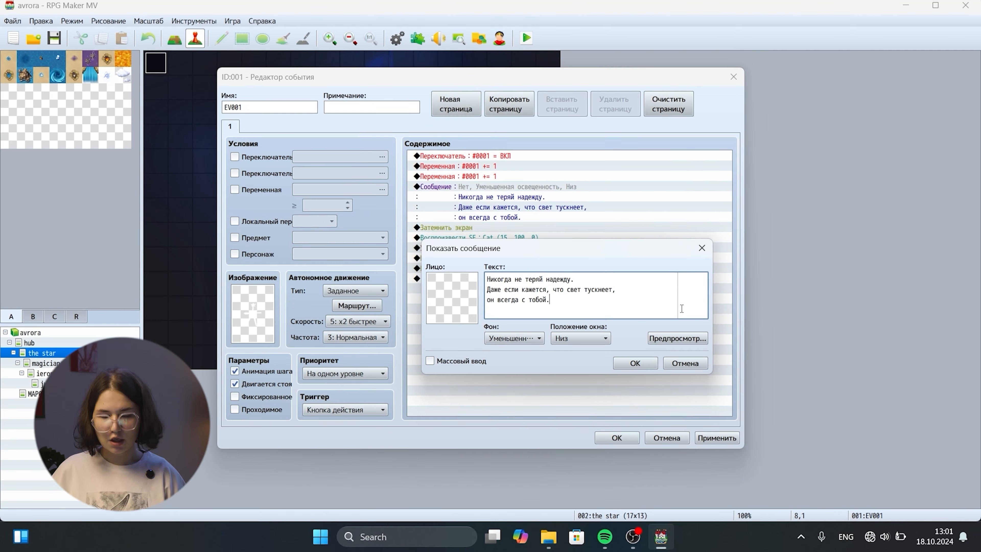
mouse_move(681, 308)
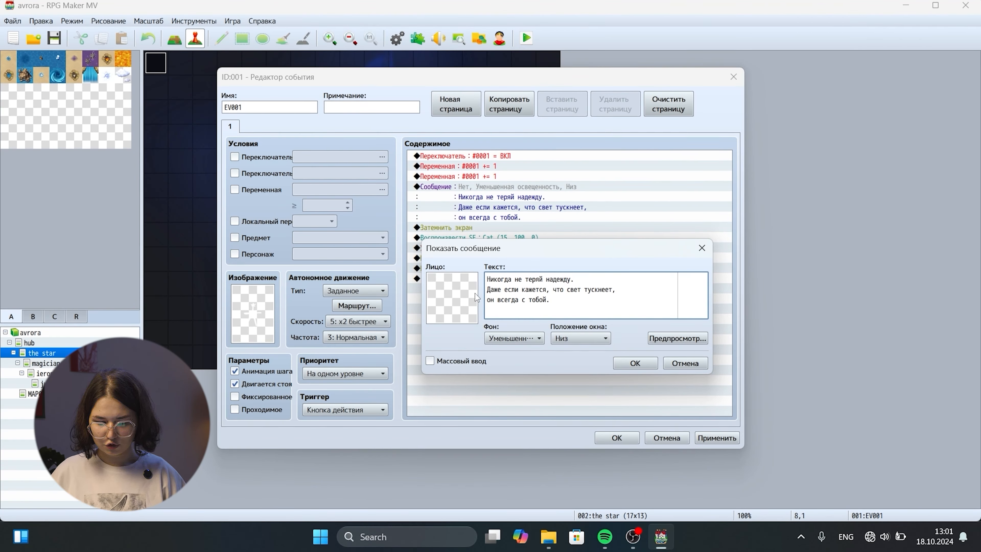
left_click(486, 288)
key("BackSpace")
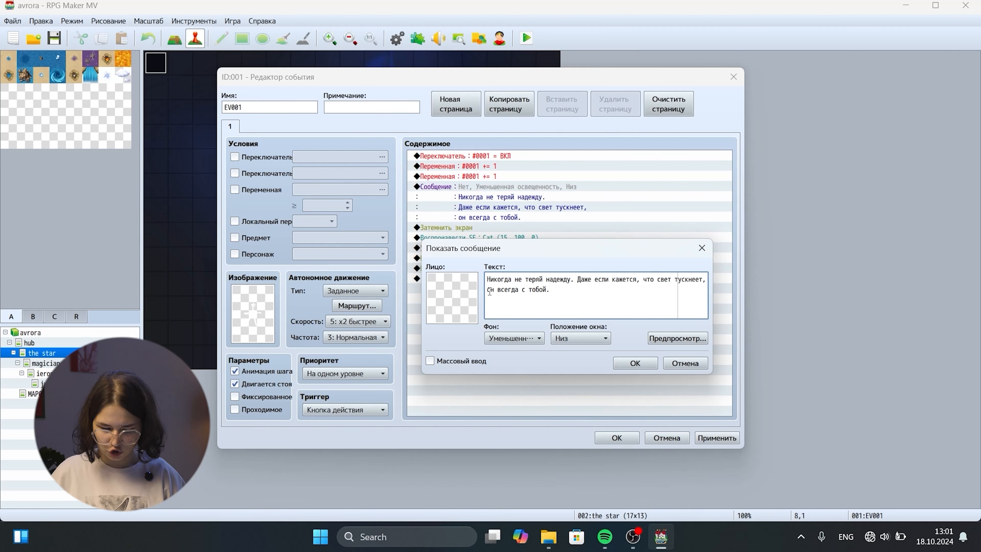
key("Return")
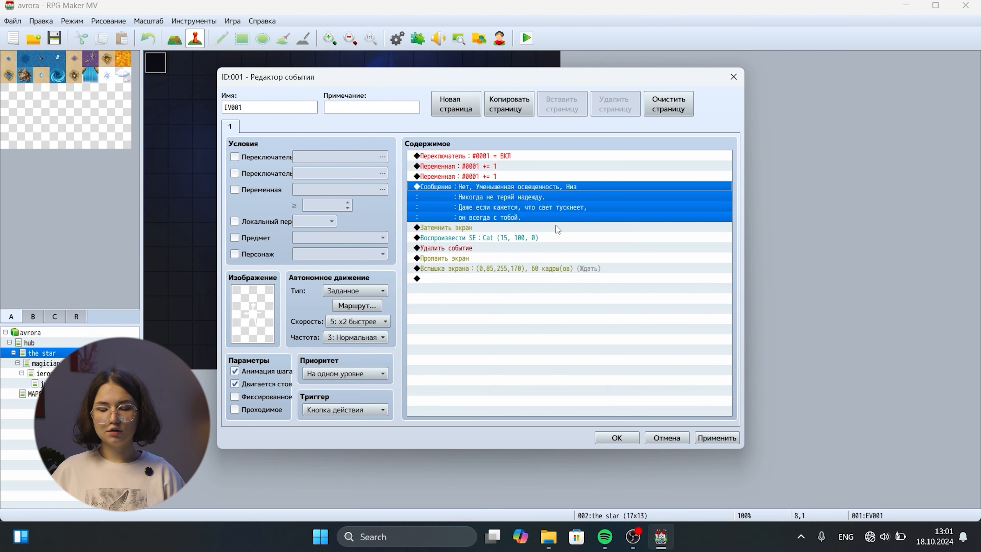
- Review the screen fade-out, Cat sound effect and erase event commands in EV001's command list
left_click(545, 228)
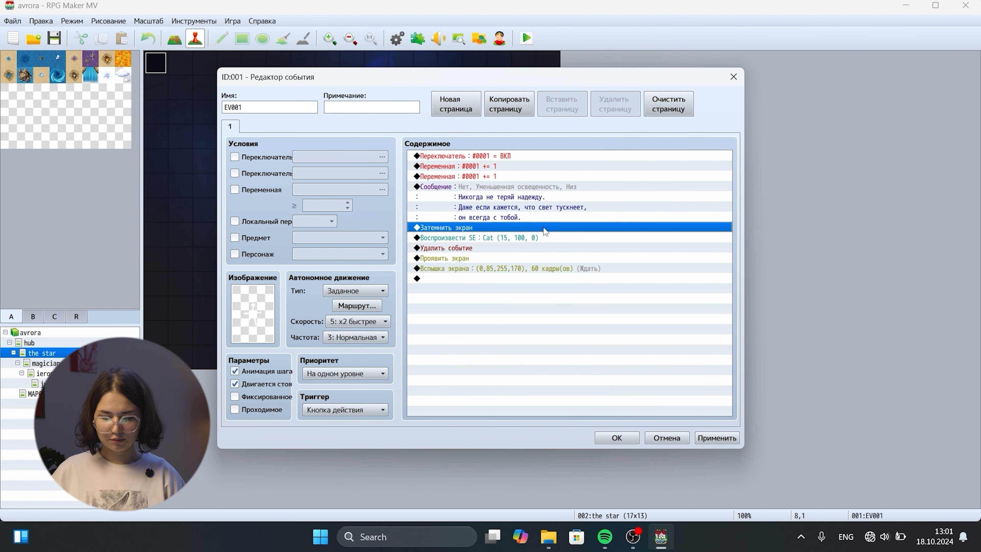
left_click(522, 237)
left_click(502, 249)
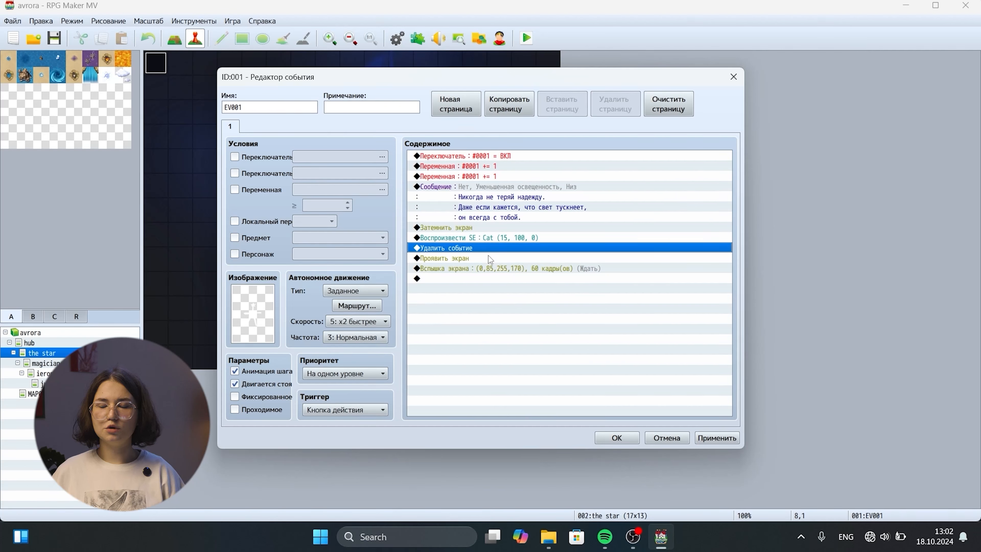
- Try adding another erase event command above the screen fade-in in EV001's list, and delete the duplicate
left_click(529, 256)
right_click(529, 253)
left_click(542, 257)
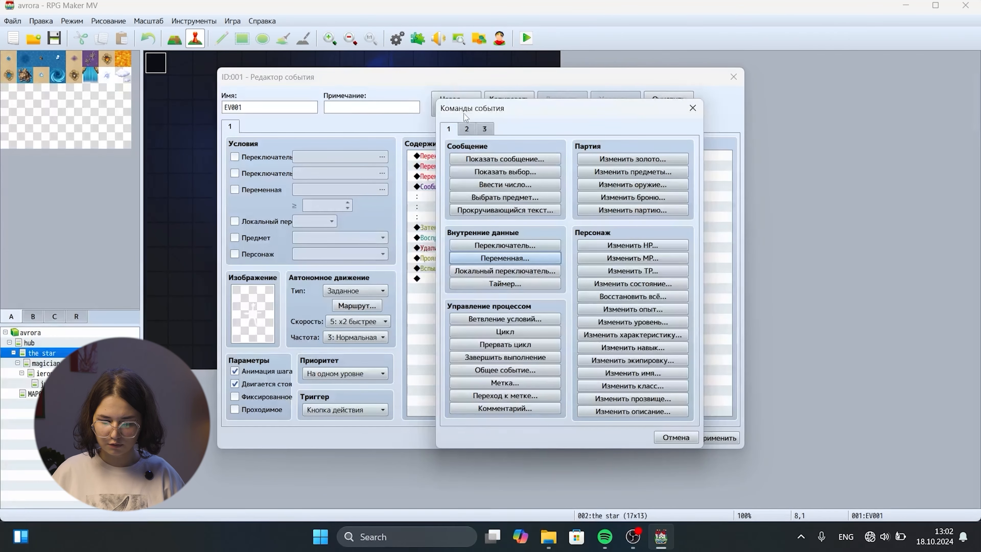
left_click(467, 130)
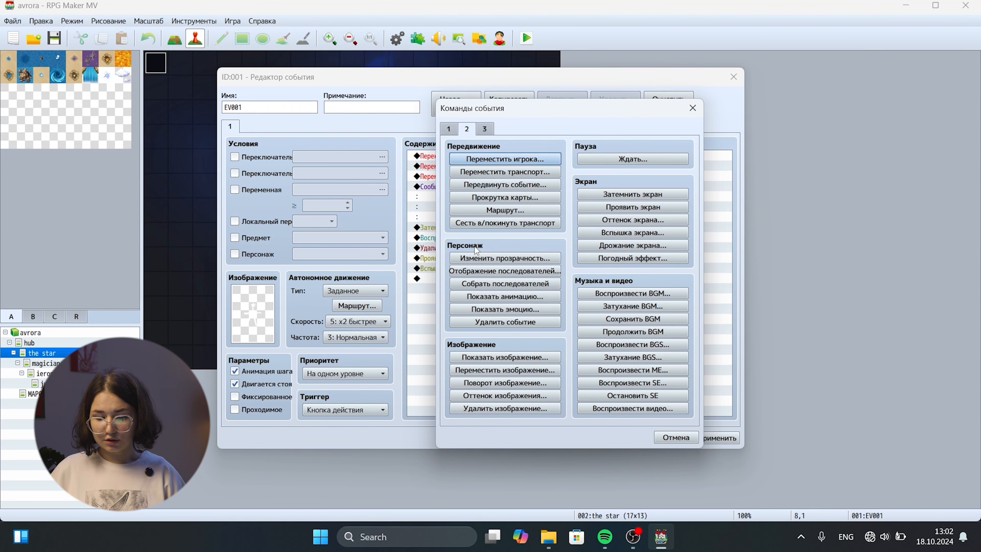
left_click(502, 323)
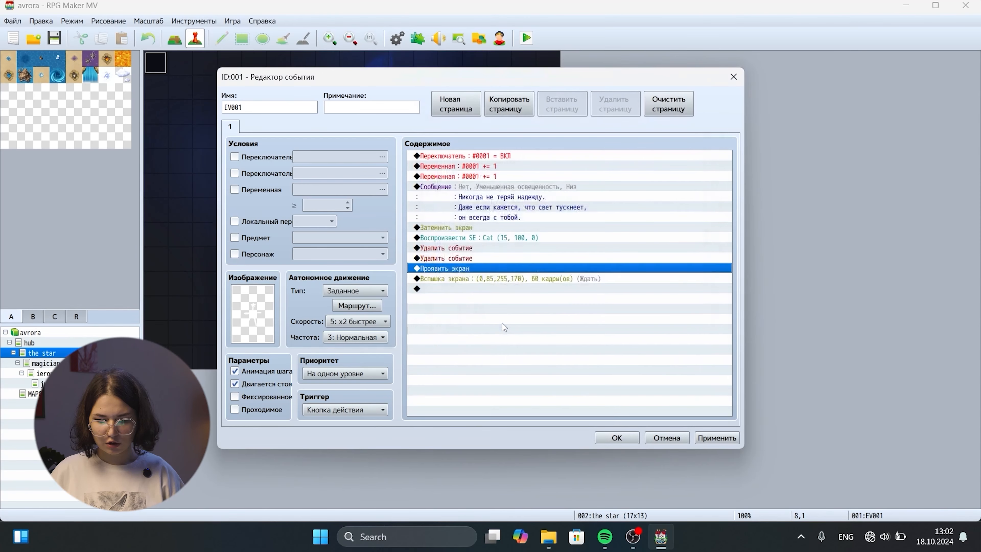
left_click(481, 262)
key("Delete")
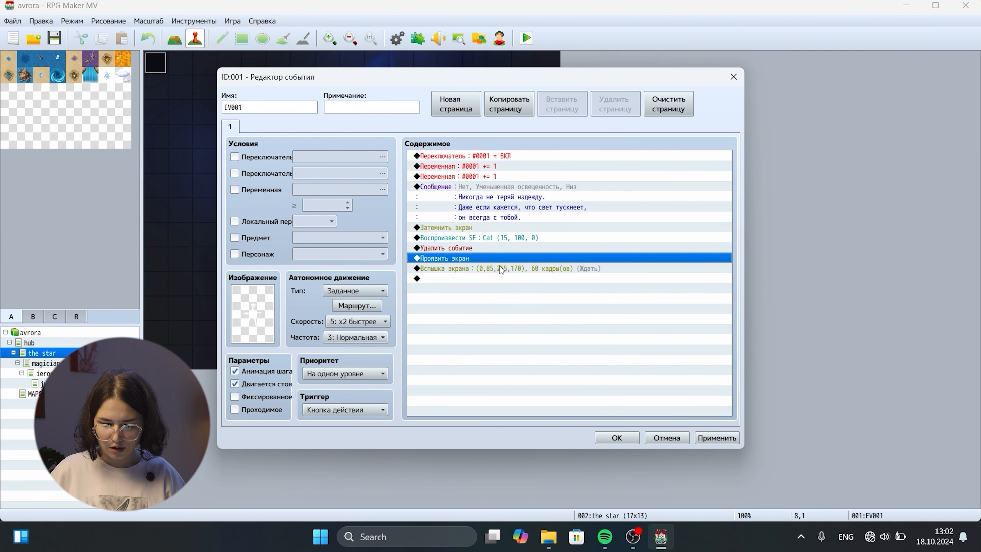
- Move EV001's editor aside to check the map, apply the event's changes and close the editor
left_click(510, 245)
left_click_drag(522, 69, 759, 113)
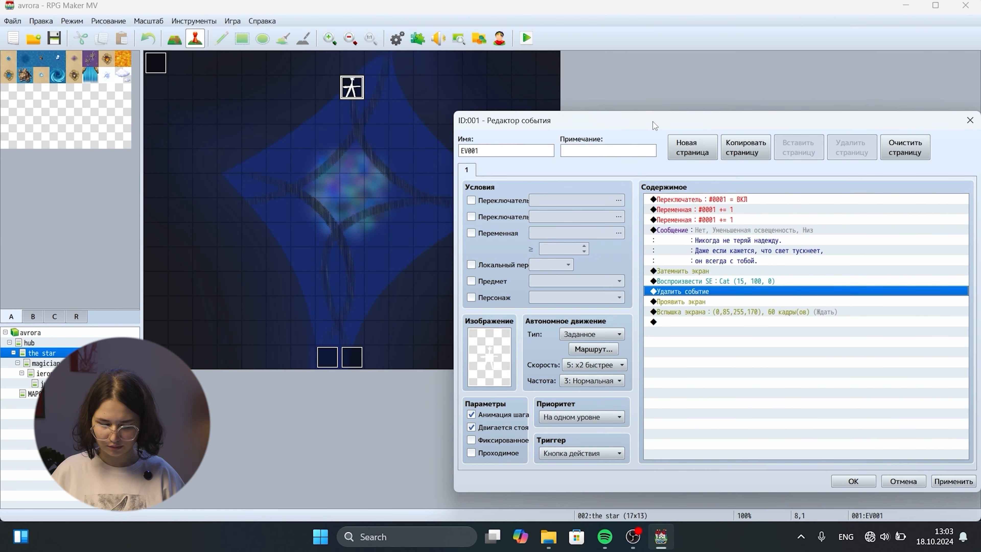
left_click_drag(653, 121, 527, 67)
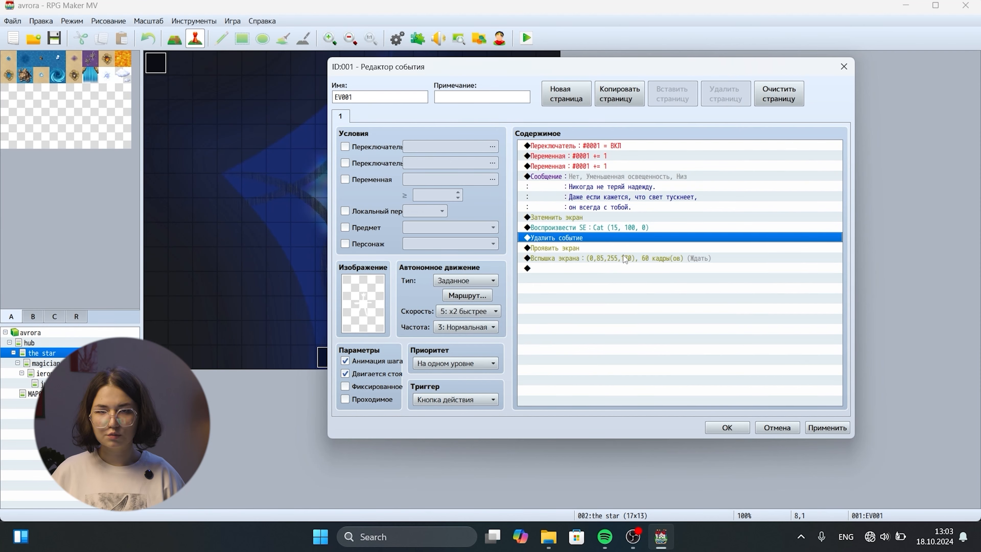
left_click(824, 428)
left_click(715, 427)
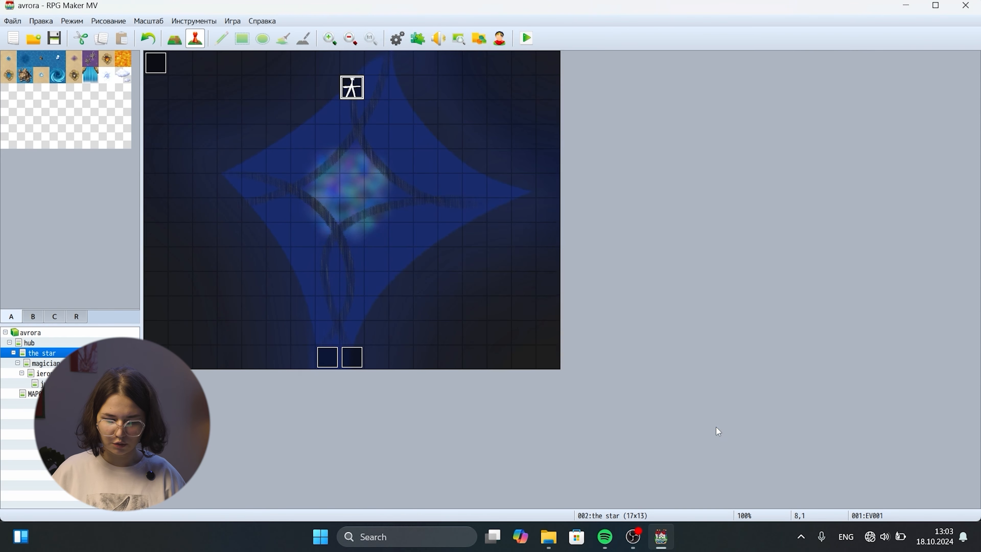
- Set the player's starting position at tile 8,6 on the star map
right_click(361, 210)
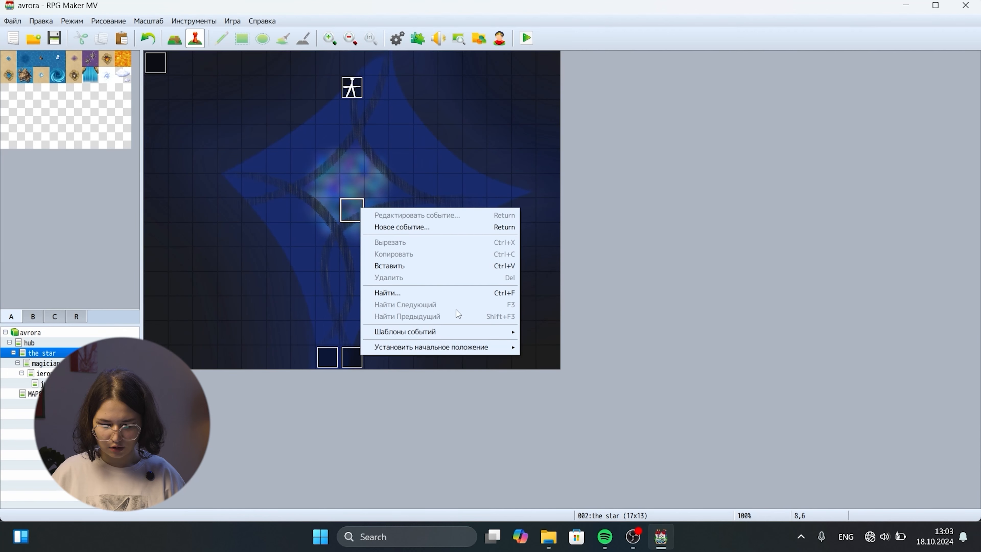
mouse_move(492, 347)
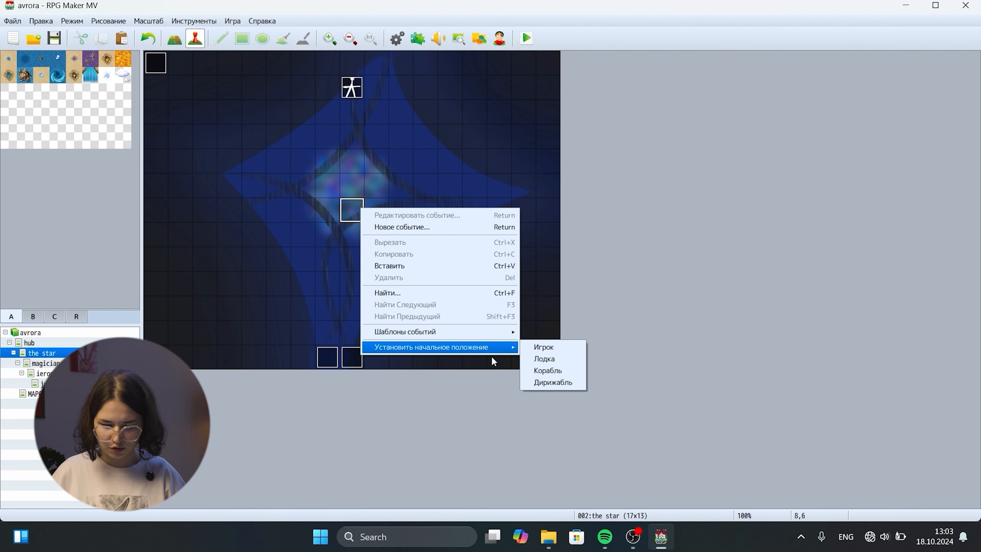
left_click(542, 348)
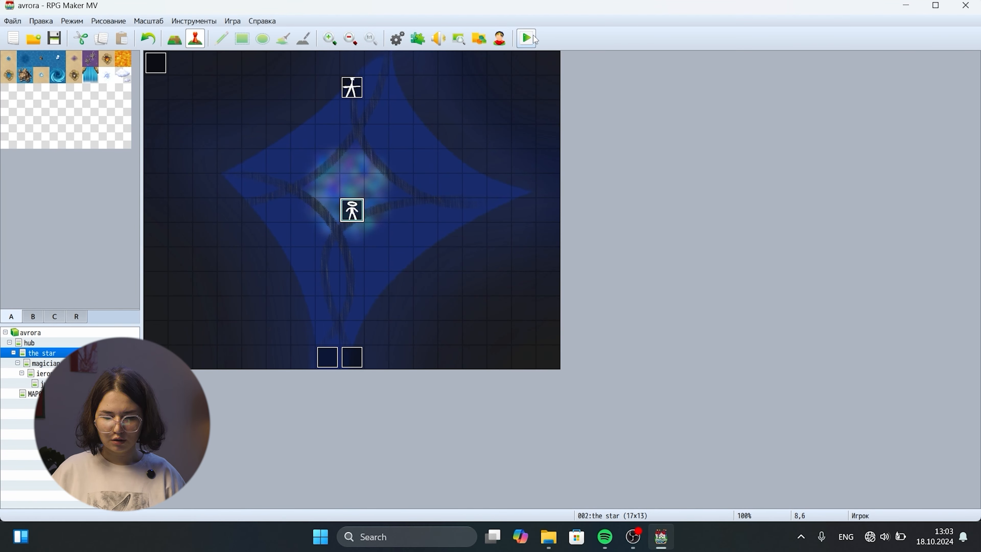
- Launch a playtest of the project and start a new game
left_click(533, 36)
left_click(449, 284)
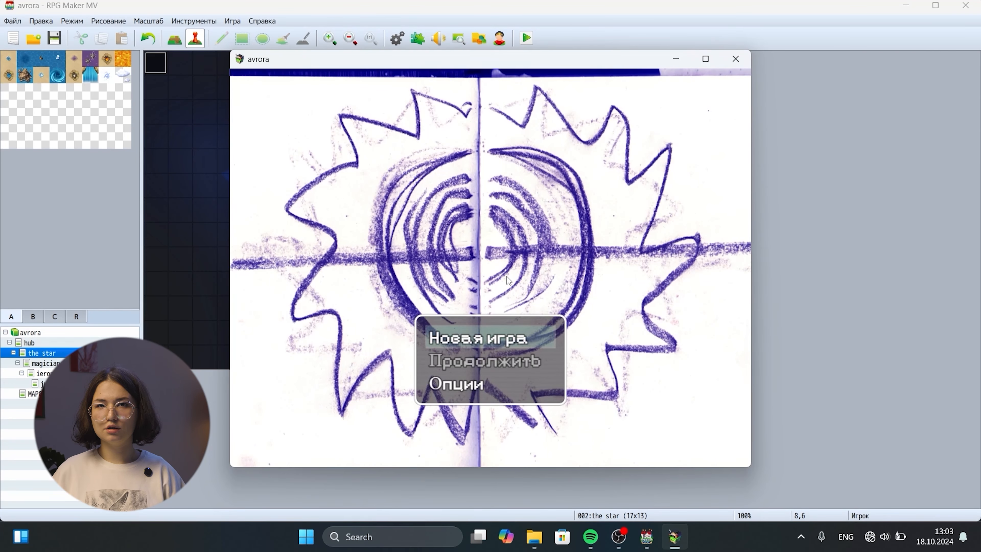
left_click(467, 328)
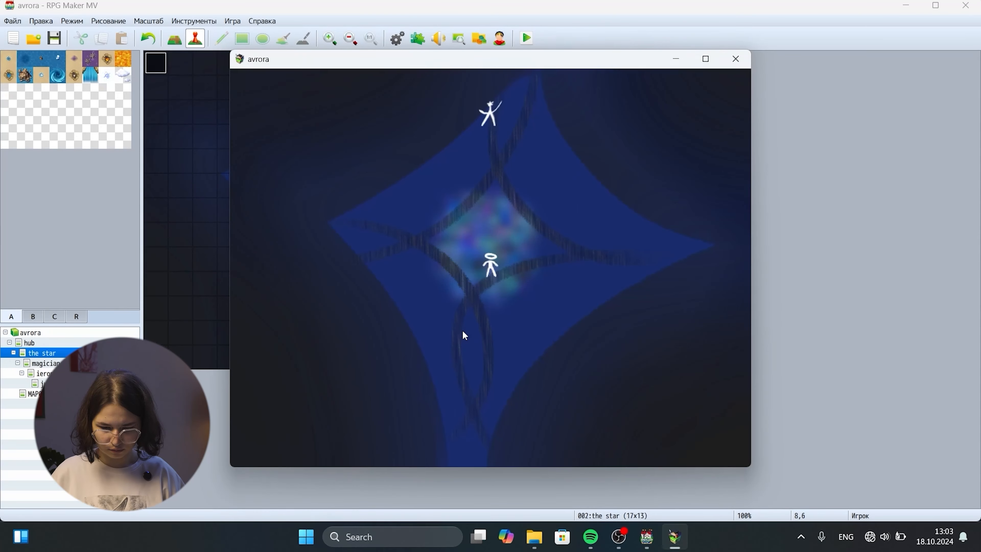
- Walk the player up to EV001's figure, trigger and dismiss its message, and close the playtest
key("Up")
key("Up")
key("Up")
key("Up")
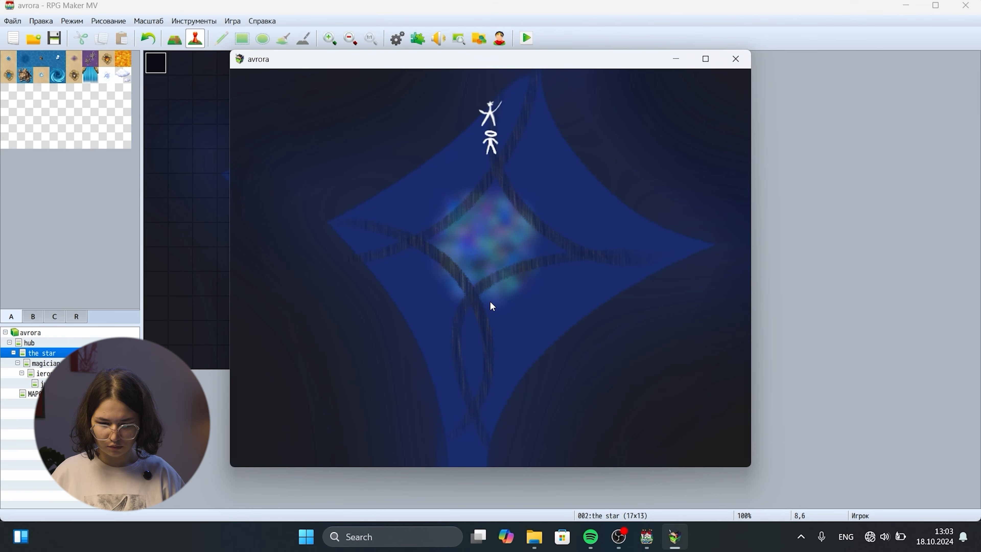
key("Return")
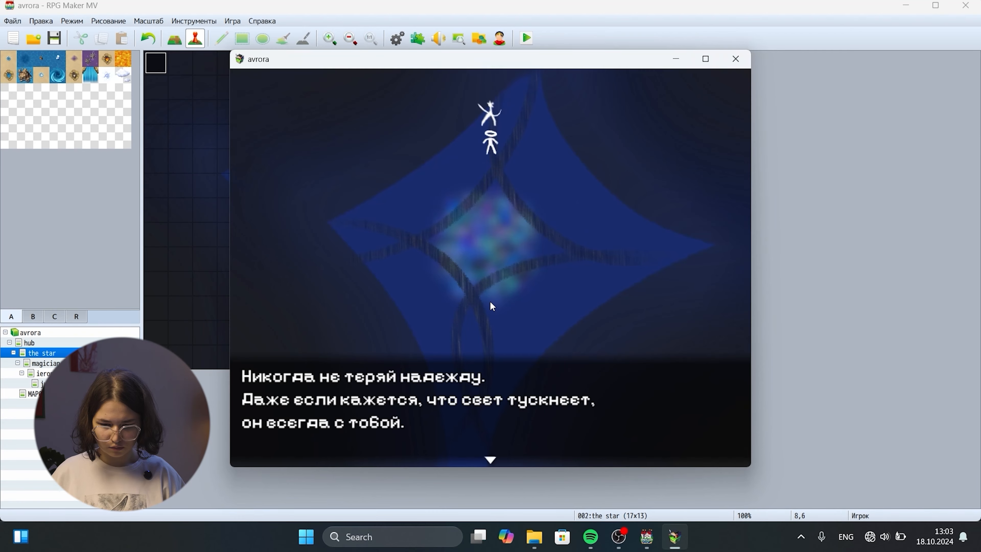
key("Return")
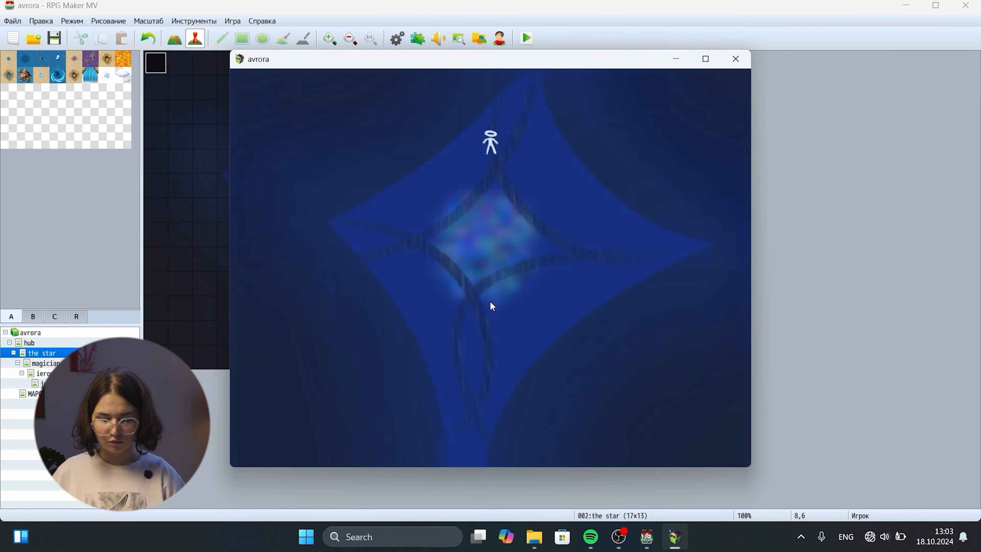
key("alt+F4")
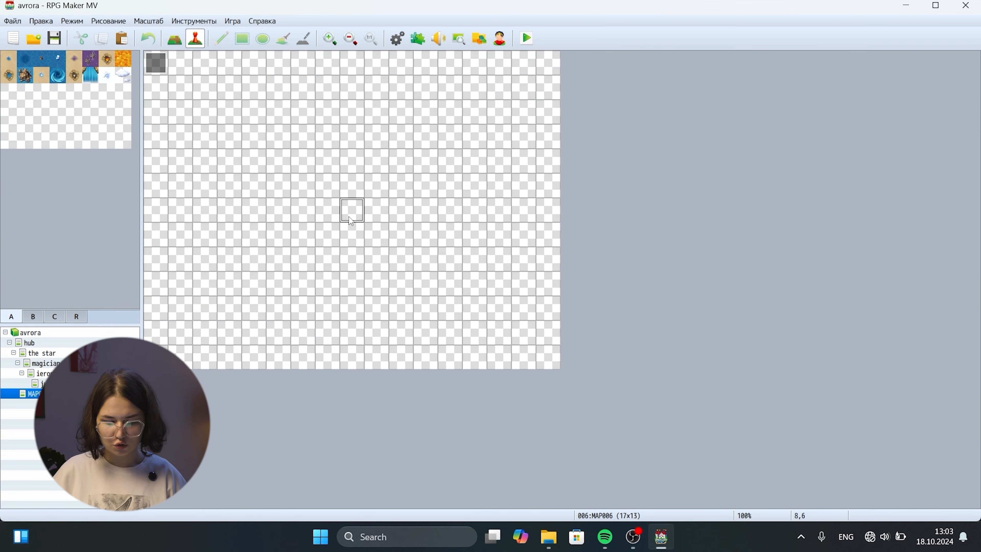
- Set the player's starting position at tile 8,6 on the empty map MAP006
right_click(348, 216)
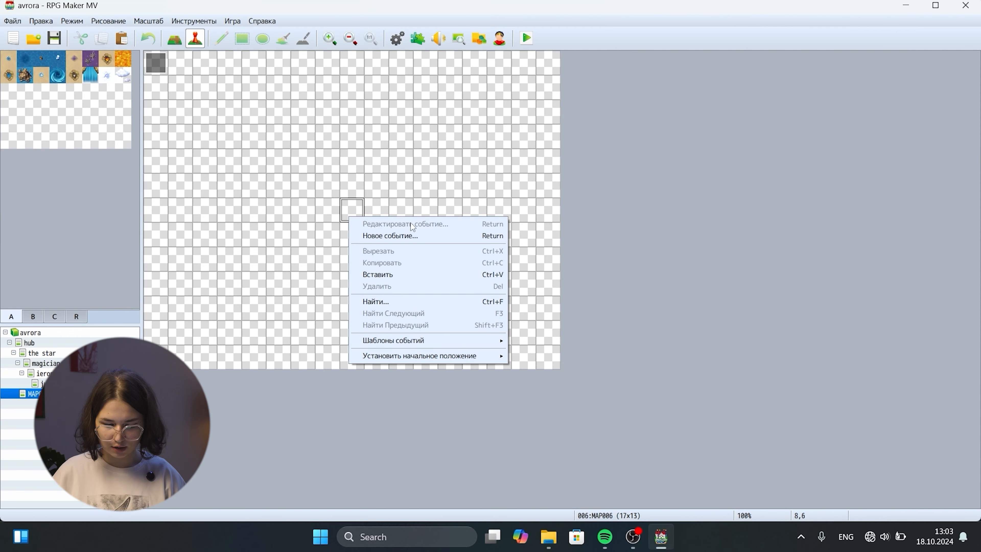
mouse_move(468, 363)
left_click(532, 356)
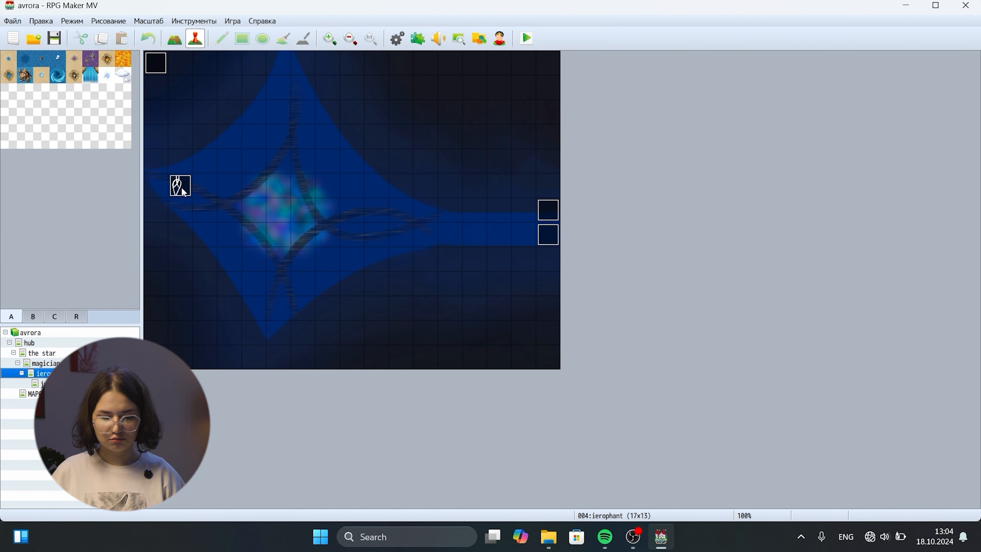
- Inspect the figure's event on the ierophant map, and return to that map after viewing the magician map
right_click(183, 191)
left_click(207, 196)
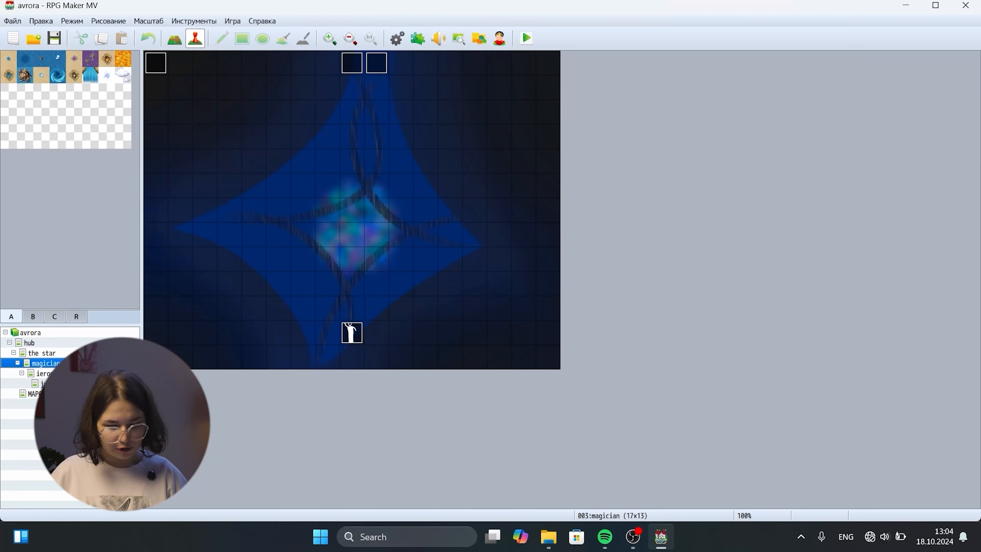
left_click(58, 374)
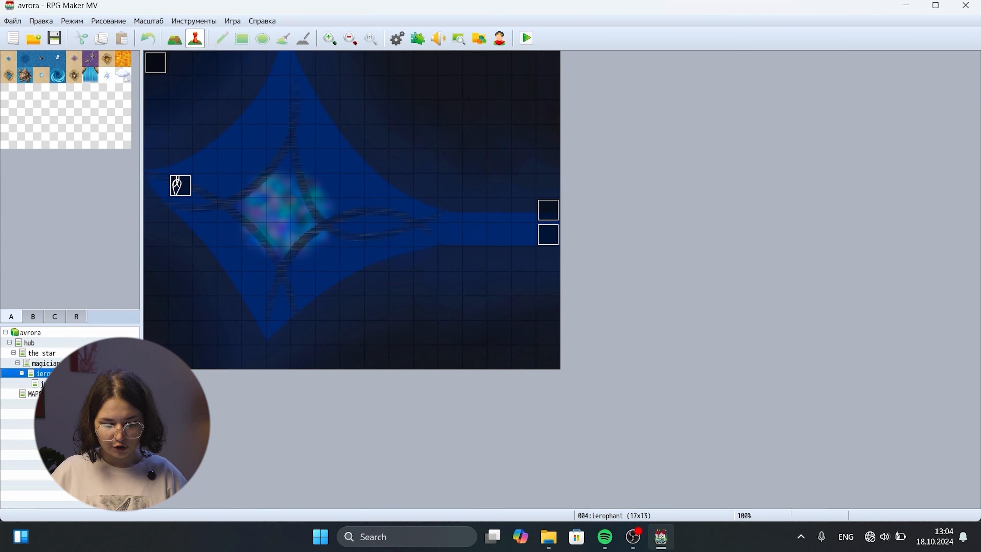
- Examine the transfer event EV004 at the end of the ierophant map's corridor, and close its editor
right_click(546, 211)
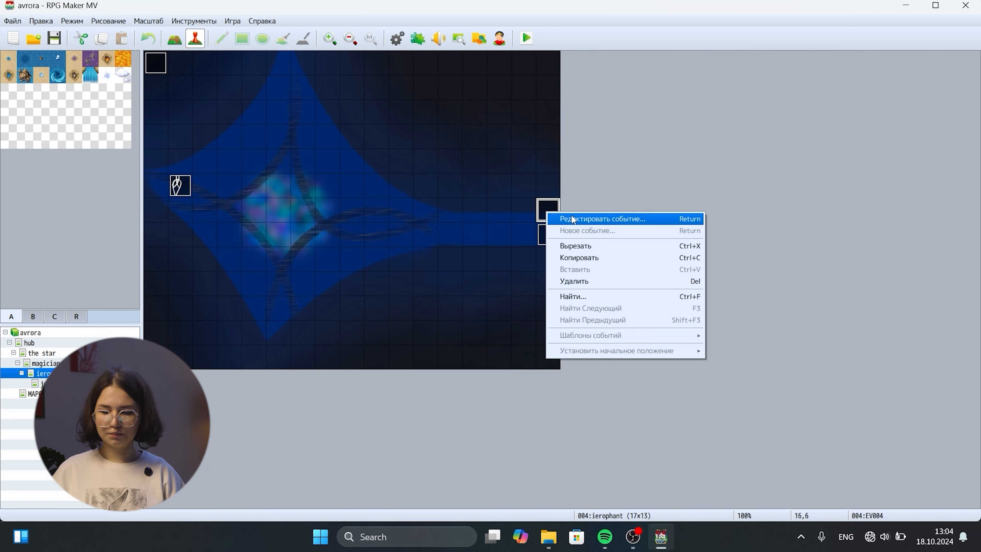
left_click(571, 214)
left_click_drag(646, 71, 702, 309)
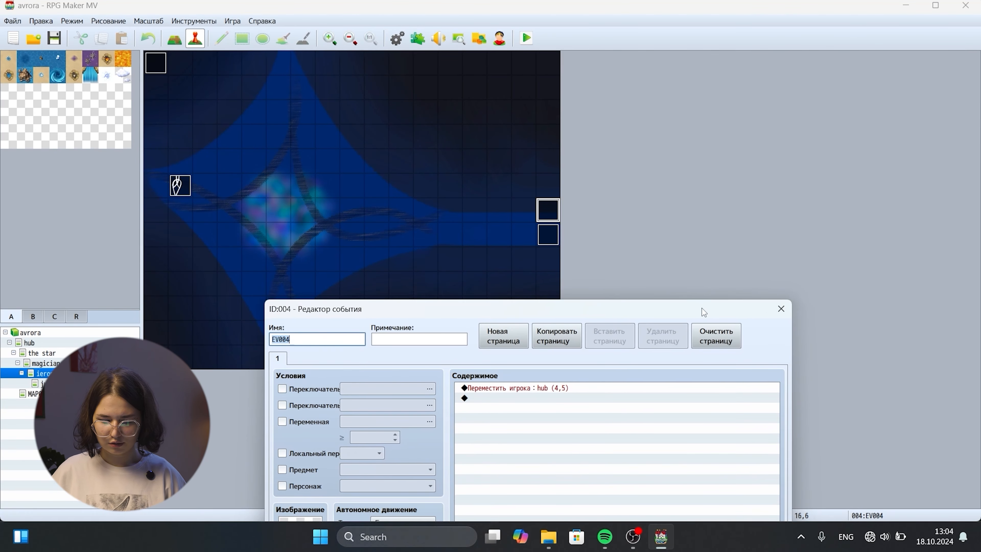
left_click(781, 309)
- Open EV004's player transfer command for editing, browse the destination maps and confirm hub (4,5) as the destination
right_click(556, 217)
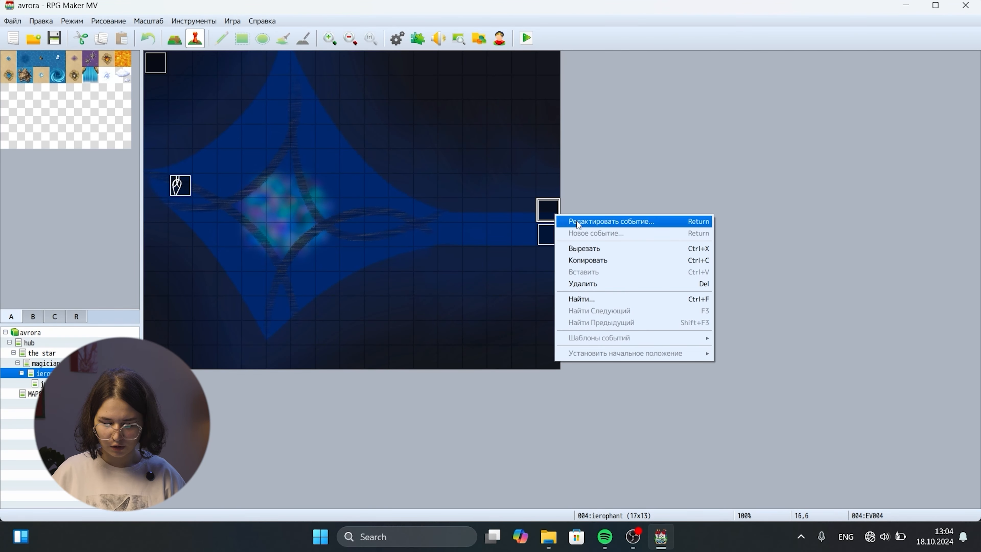
left_click(560, 219)
left_click(532, 157)
right_click(531, 157)
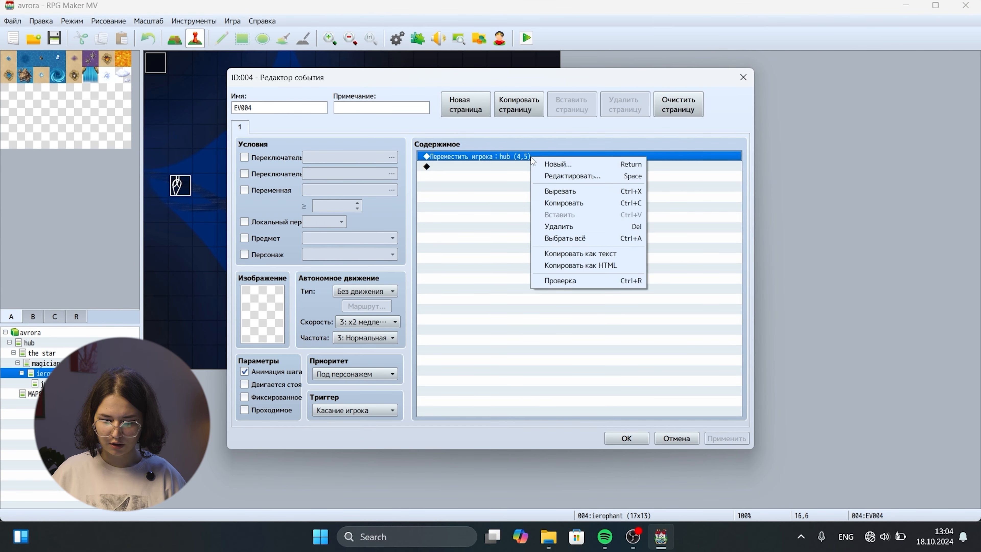
left_click(561, 175)
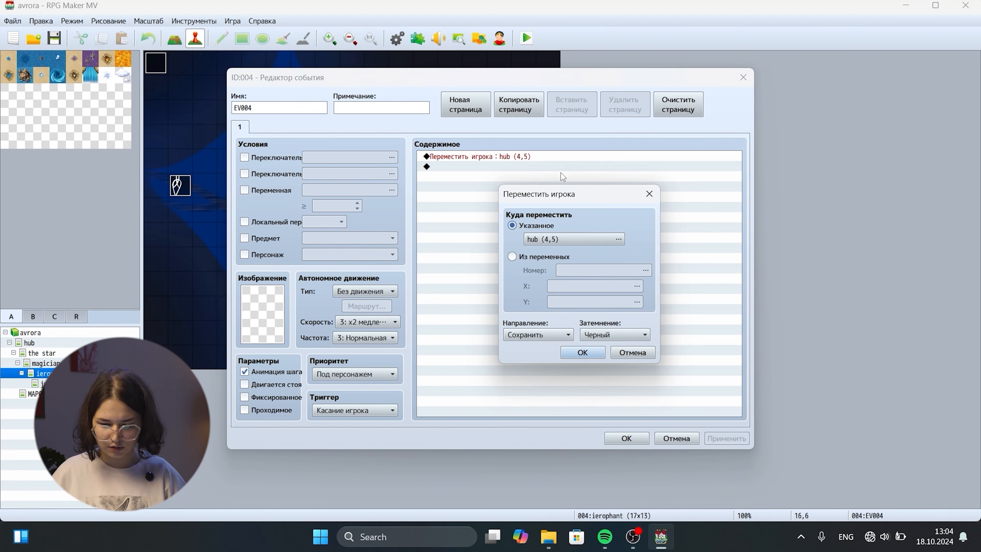
left_click(570, 243)
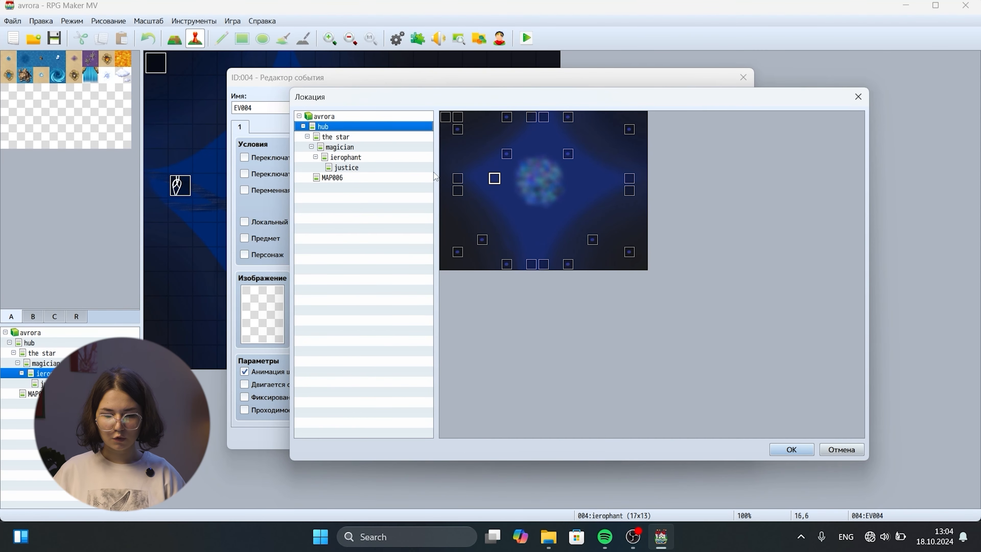
left_click(336, 150)
left_click(349, 138)
left_click(357, 128)
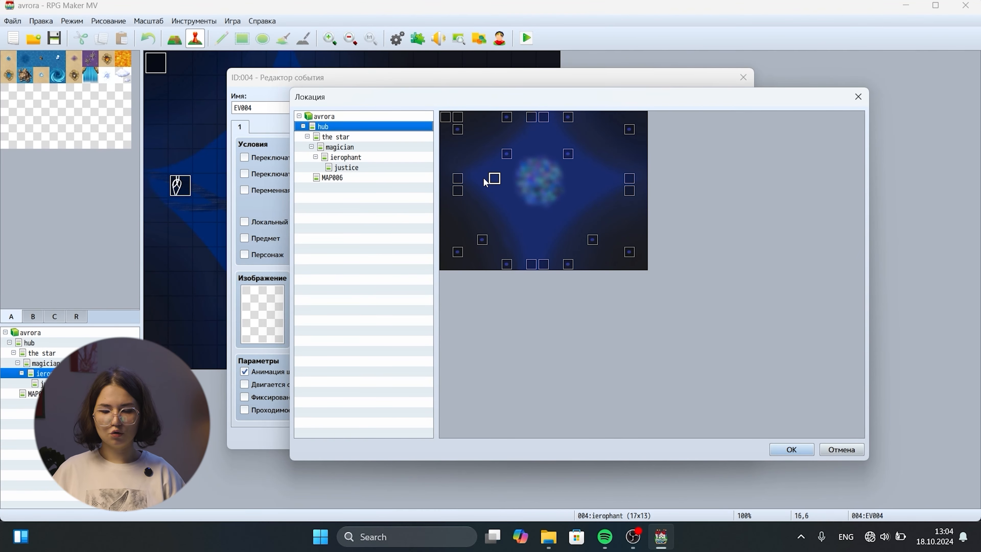
left_click(791, 449)
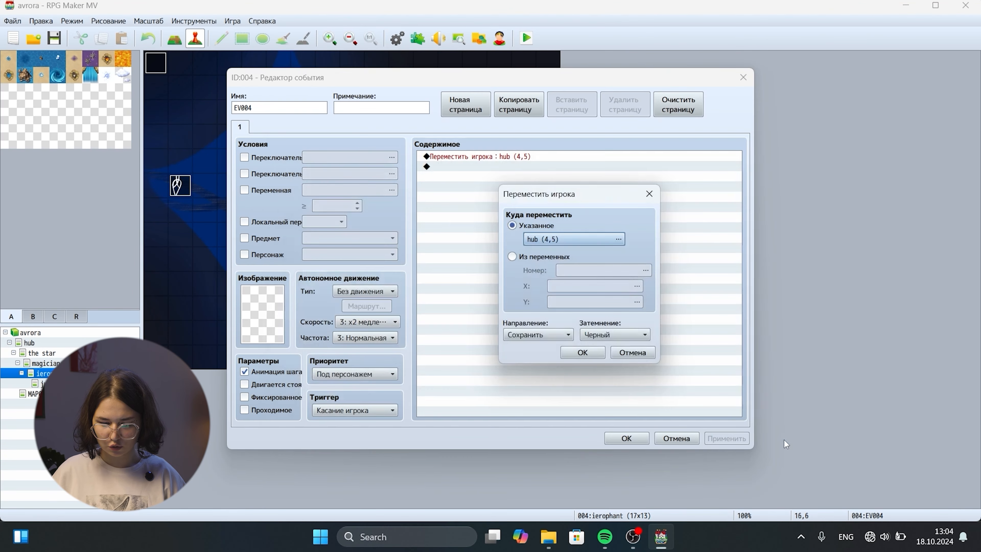
left_click(601, 359)
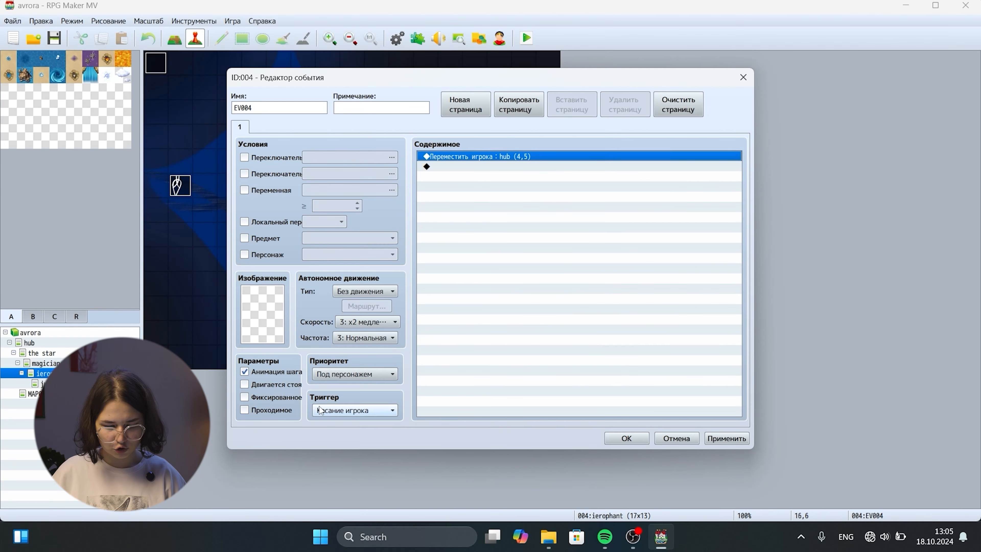
- Check EV004's trigger options, keep the player touch trigger and close the event editor
left_click(362, 411)
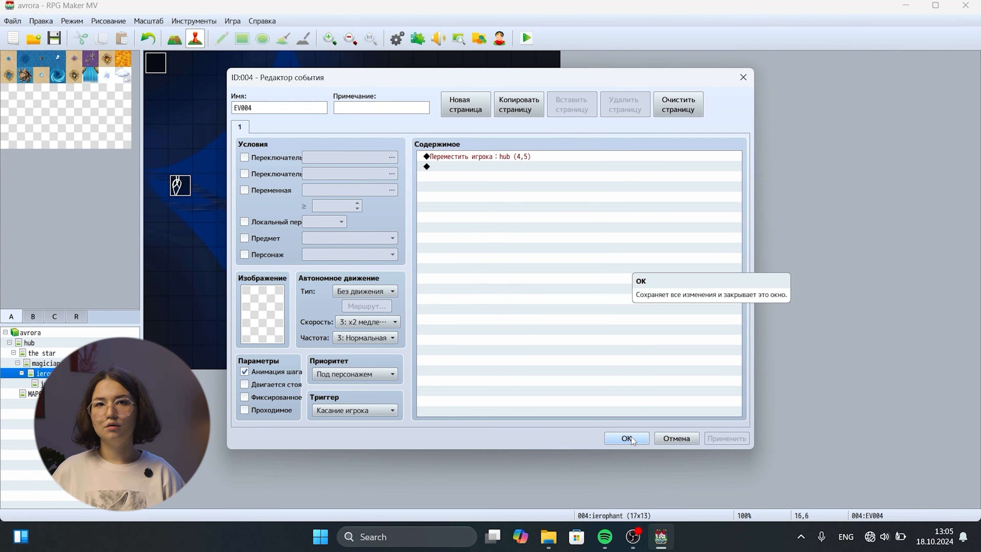
left_click(633, 440)
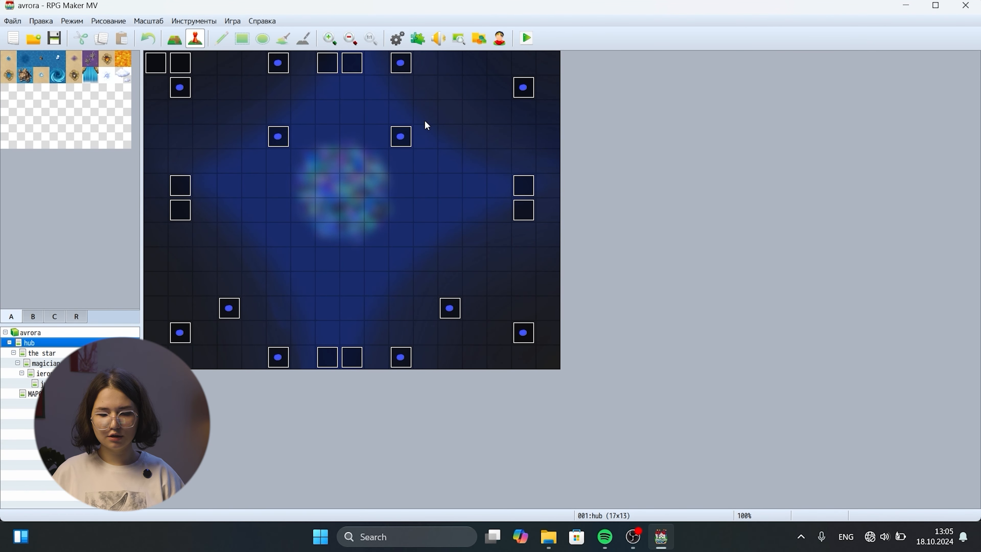
- Open the hub map's EV012 at tile 10,3 and examine its image, animation options and sound effect command
right_click(402, 135)
left_click(429, 142)
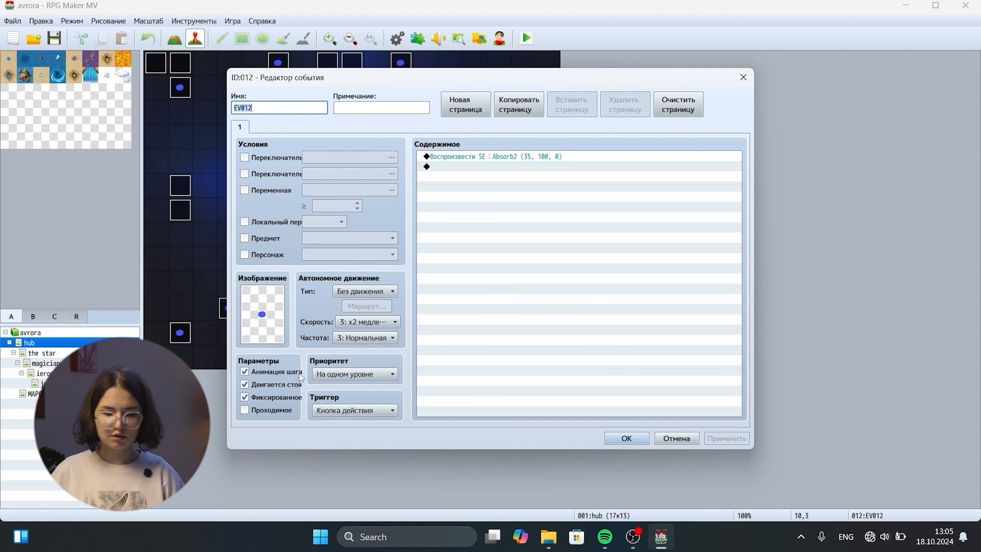
mouse_move(301, 376)
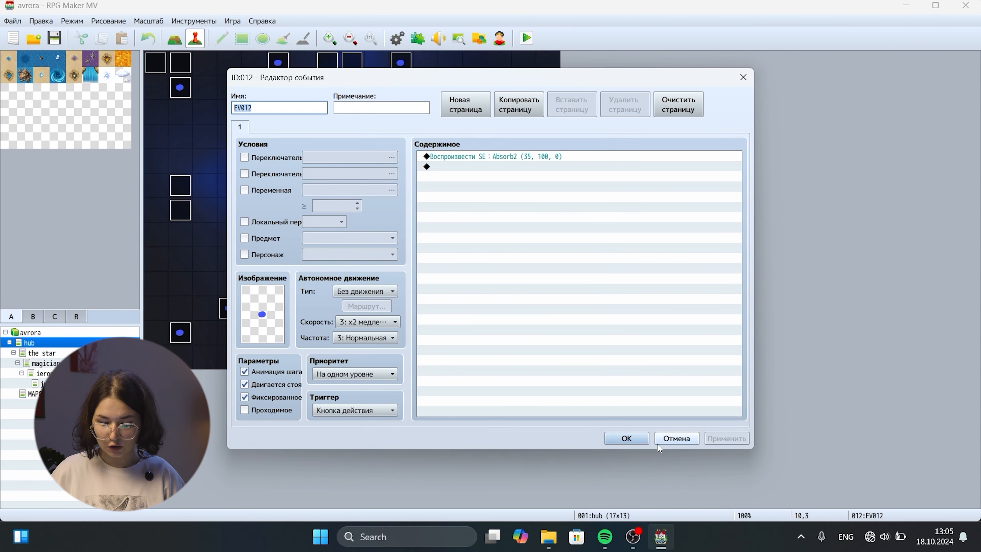
- Close EV012's editor, switch to the star map and open the System settings in the project database
left_click(636, 442)
left_click(42, 353)
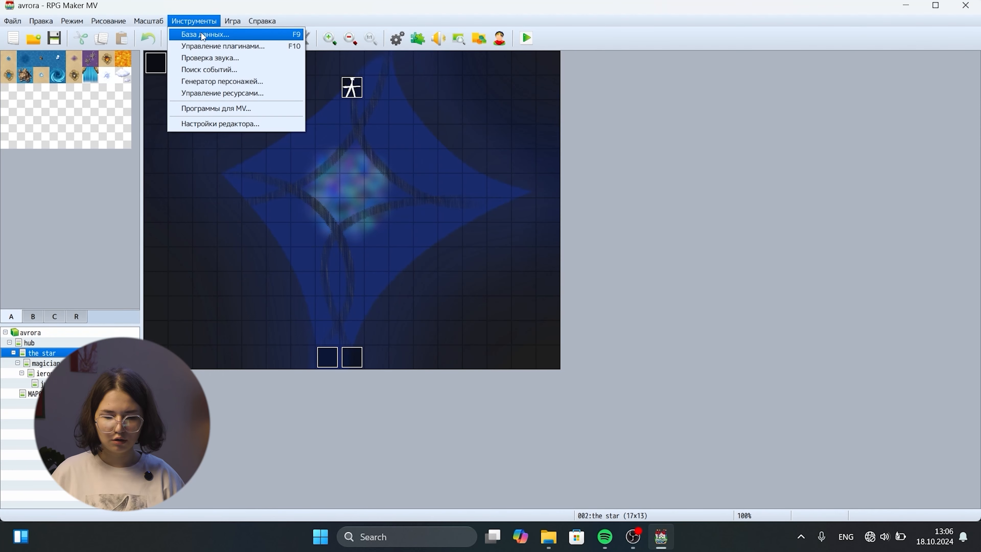
left_click(204, 35)
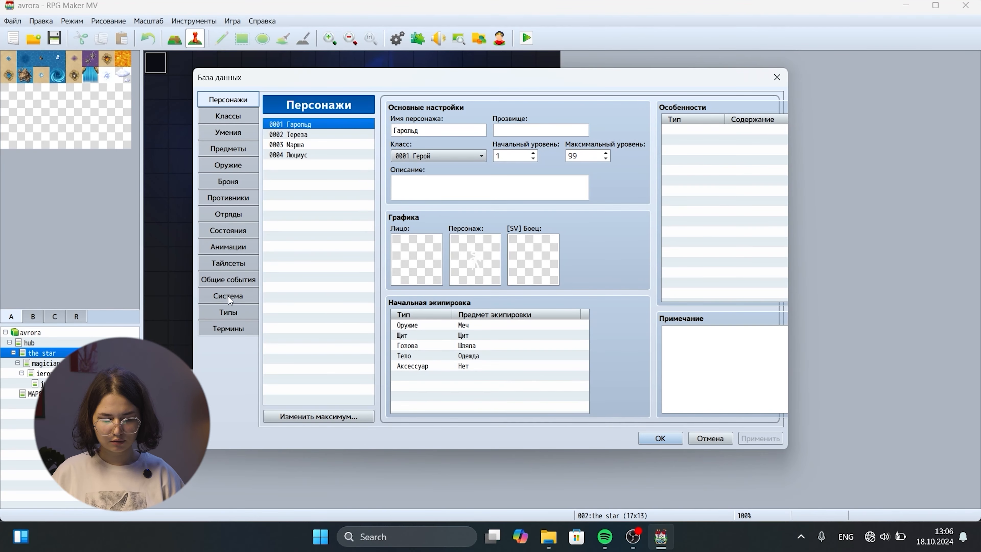
left_click(228, 296)
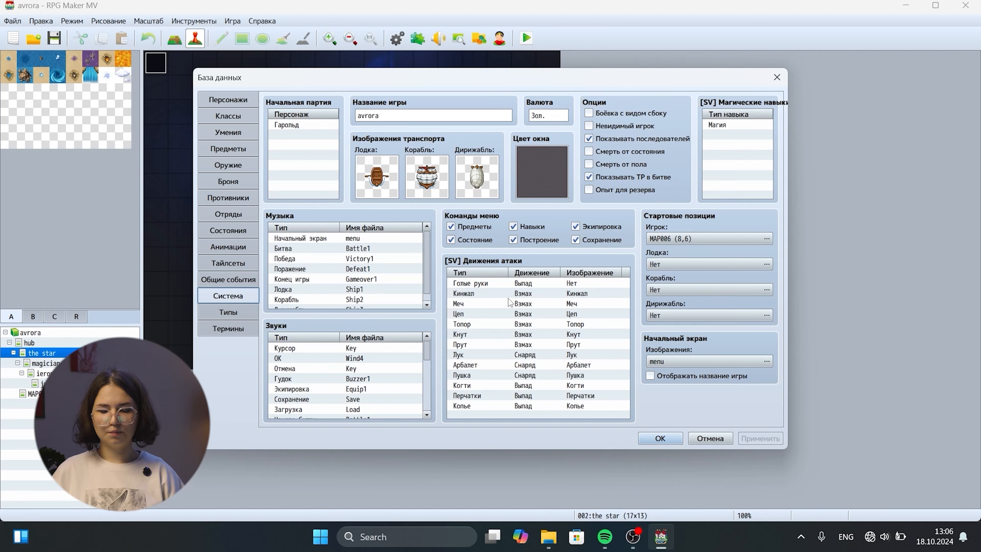
- Examine the title screen's music settings and the system sounds list, and confirm menu as the title screen image
left_click(352, 239)
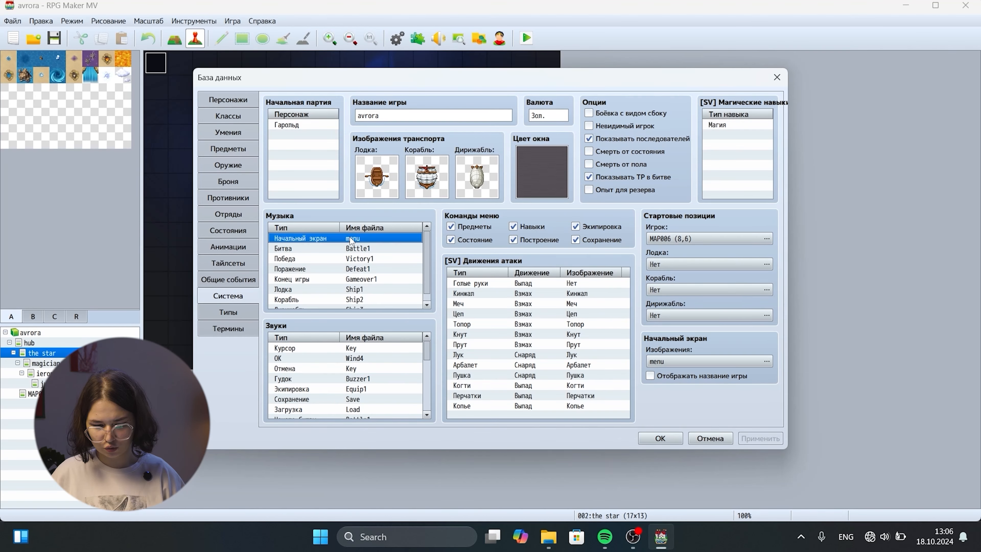
double_click(352, 239)
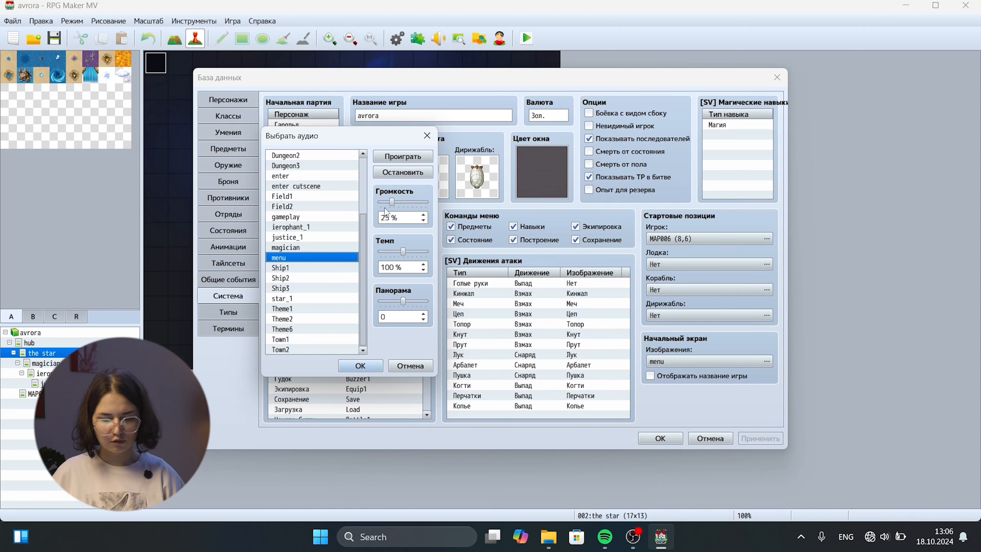
left_click(427, 135)
left_click_drag(426, 348, 429, 327)
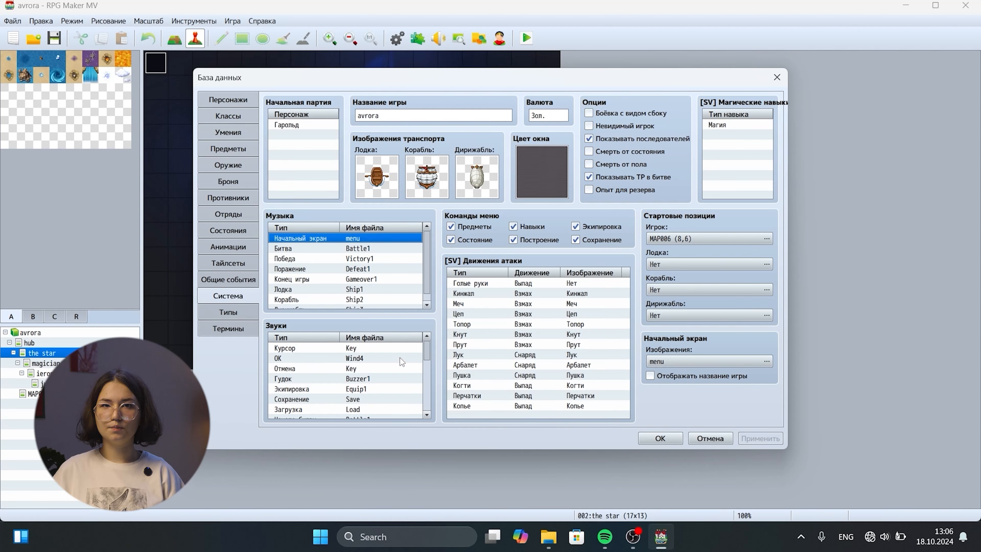
double_click(693, 360)
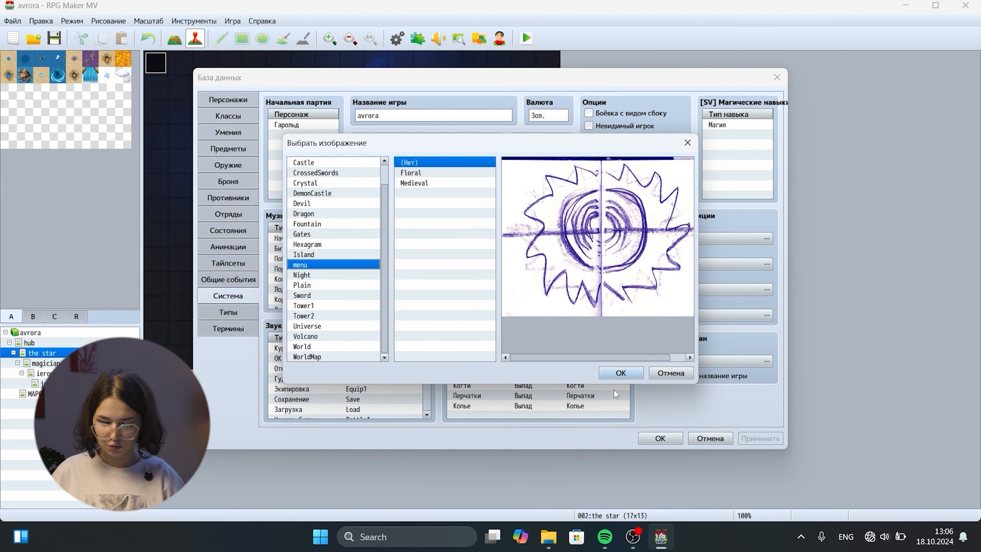
left_click(615, 373)
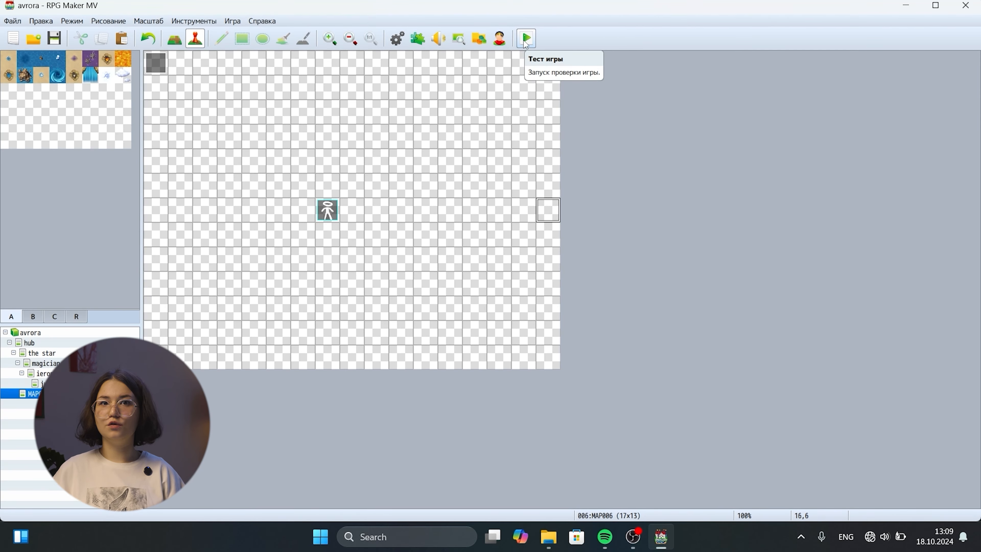
- Launch a playtest from MAP006 with the game changes saved, and maximize the game window
left_click(526, 38)
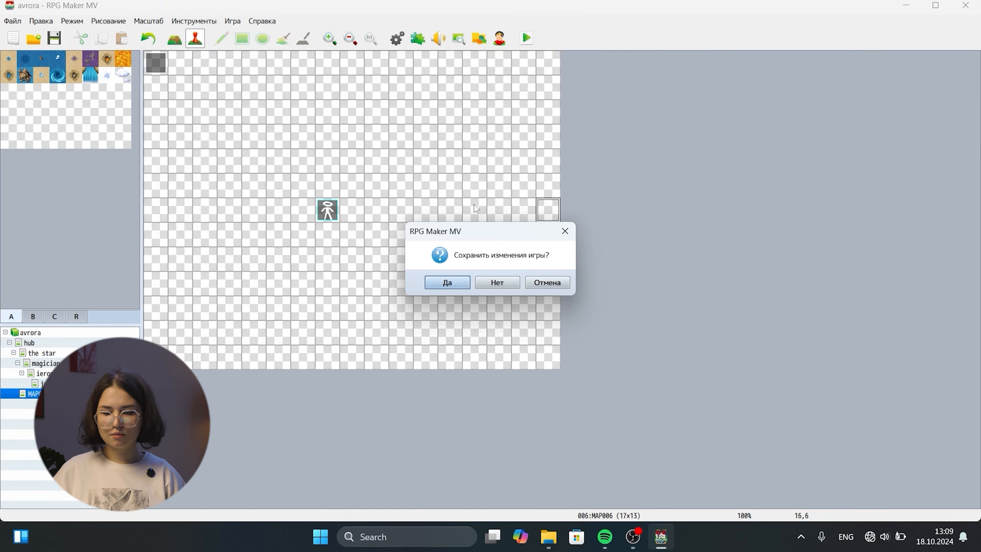
left_click(440, 286)
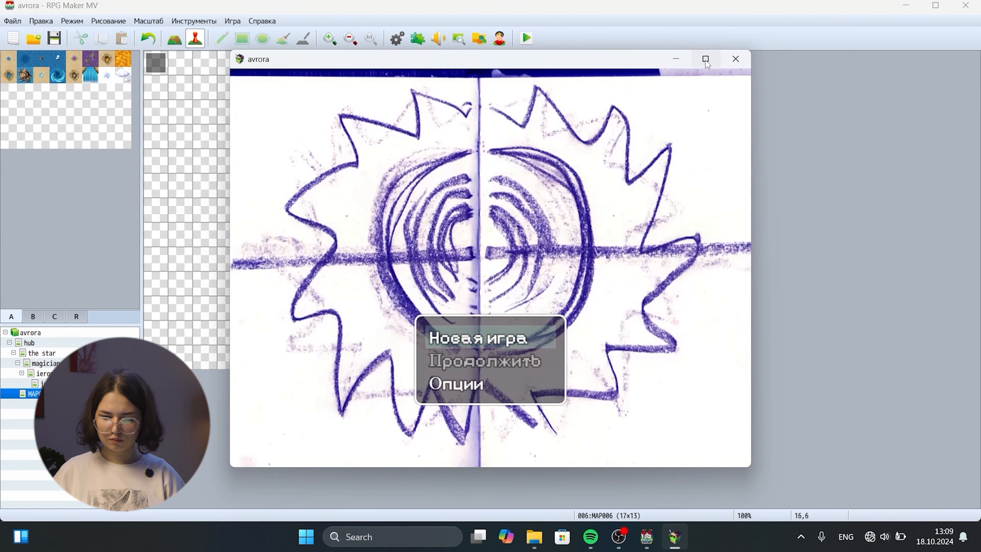
left_click(706, 59)
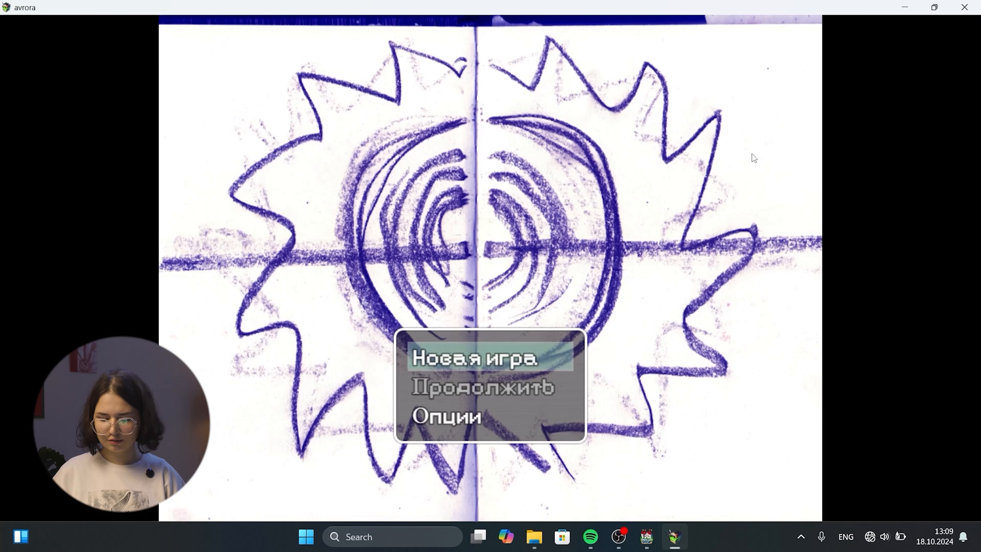
- Move through the title menu's options and start a new game
key("Down")
key("Down")
key("Up")
key("Up")
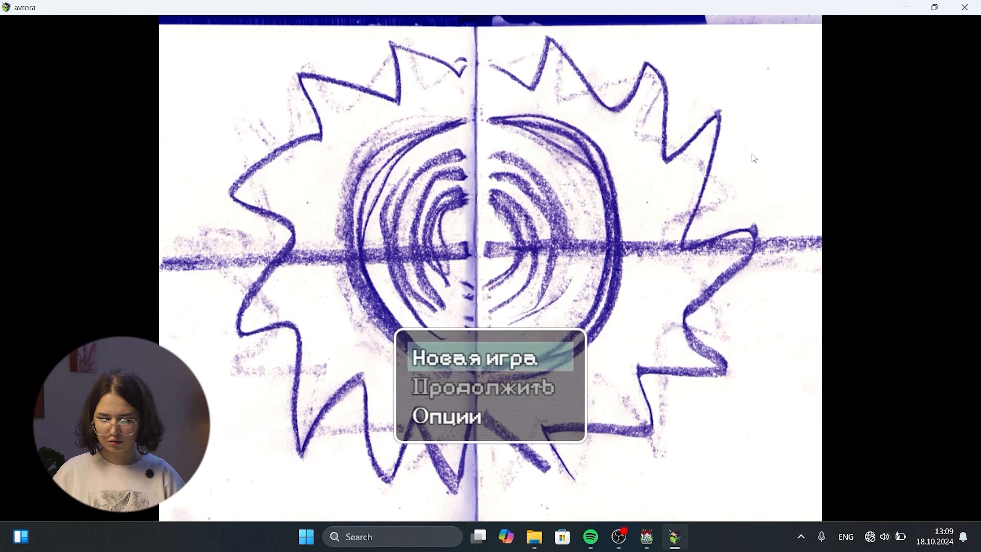
key("Return")
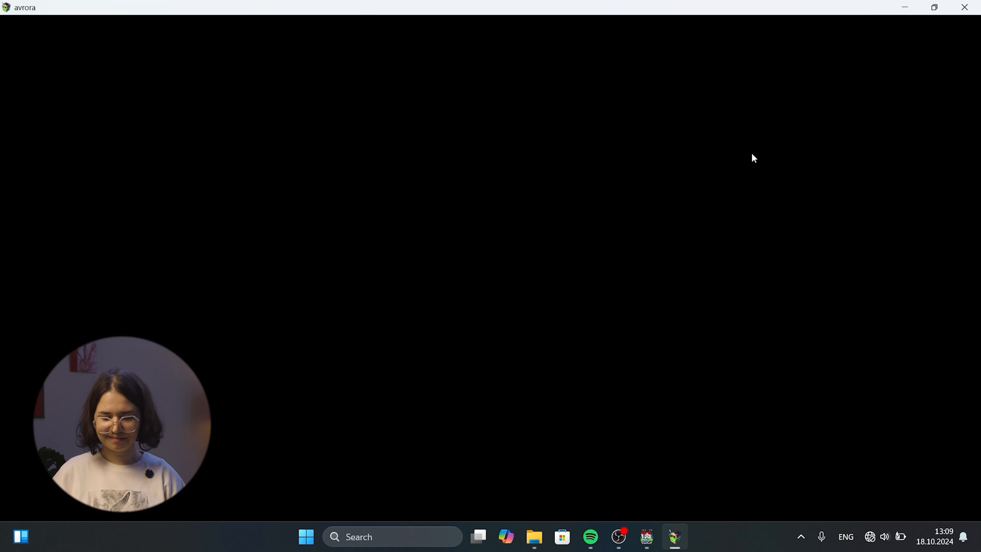